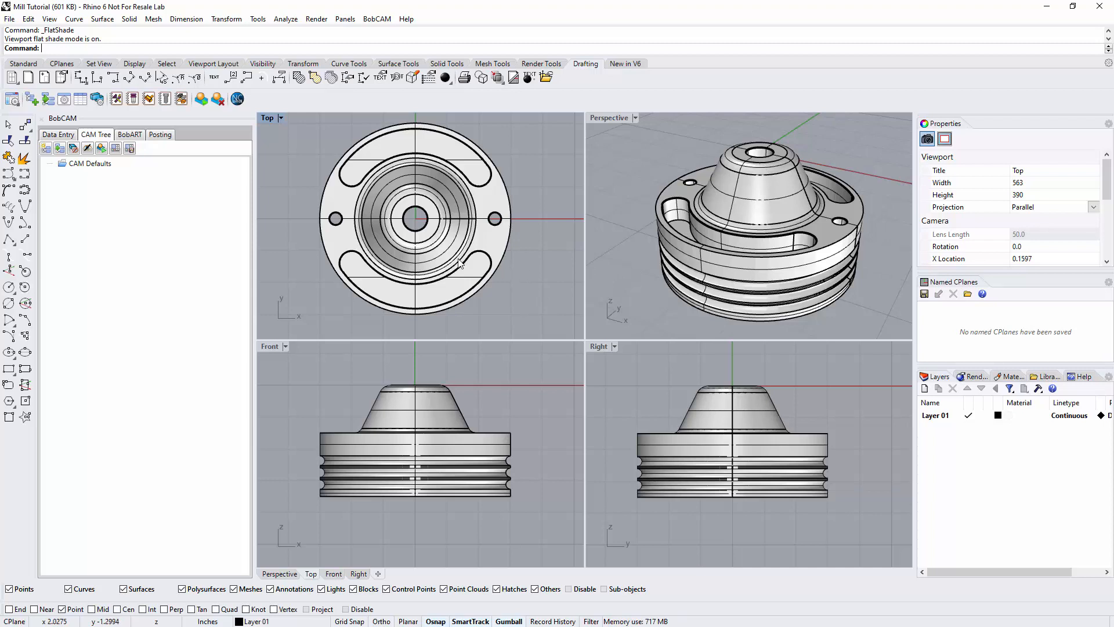
Create a new milling job on the BC_3x_Mill machine and assign the solid part as its workpiece through the stock wizard.
right_click(80, 167)
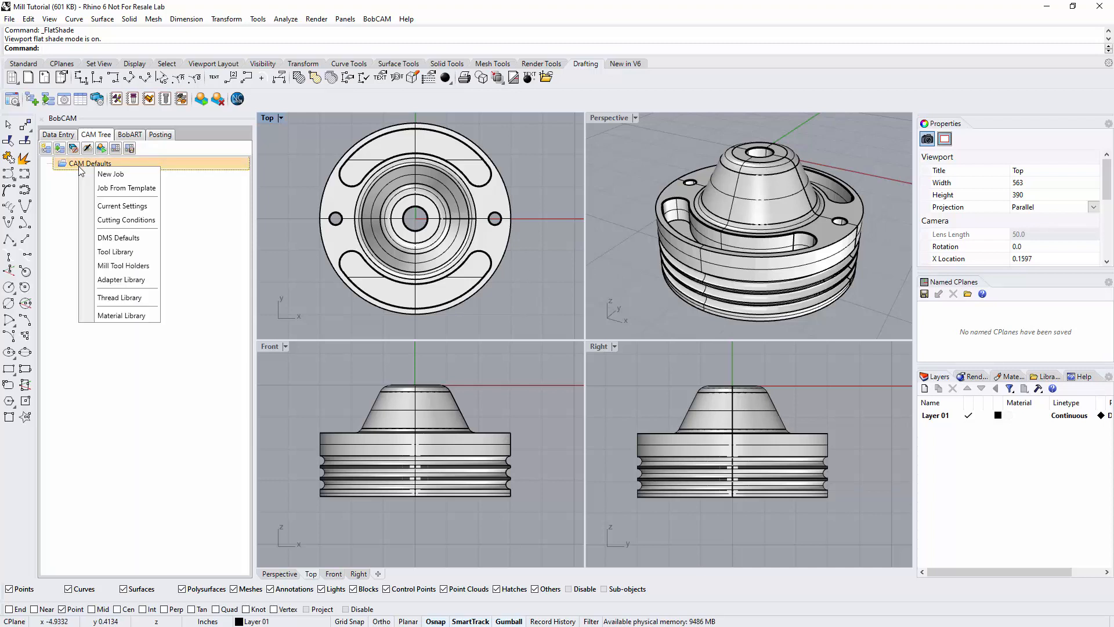
left_click(101, 175)
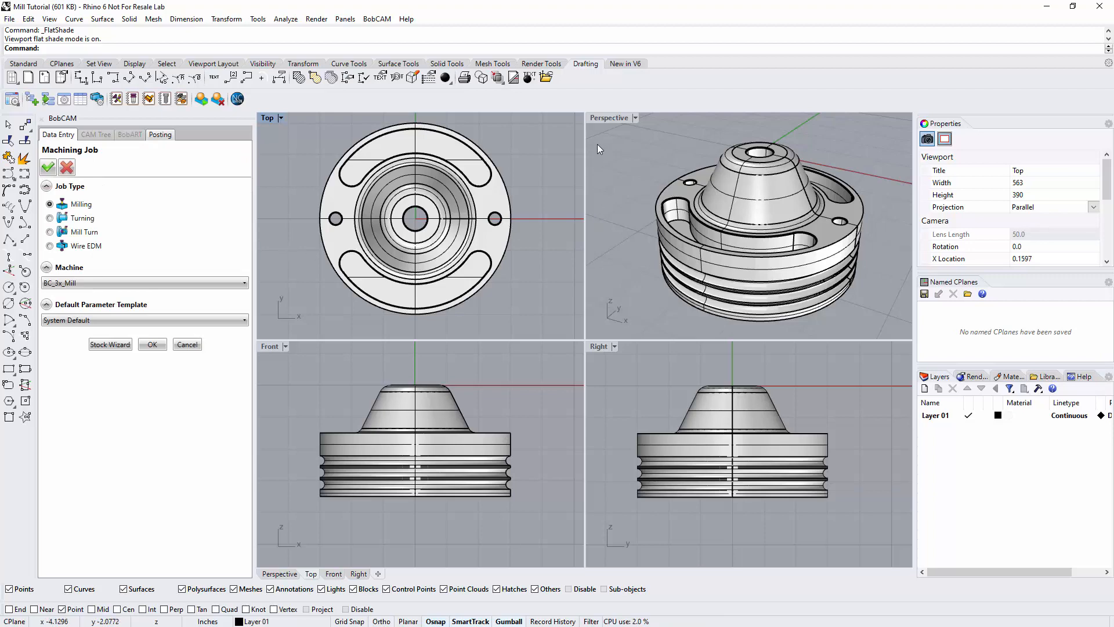
double_click(607, 117)
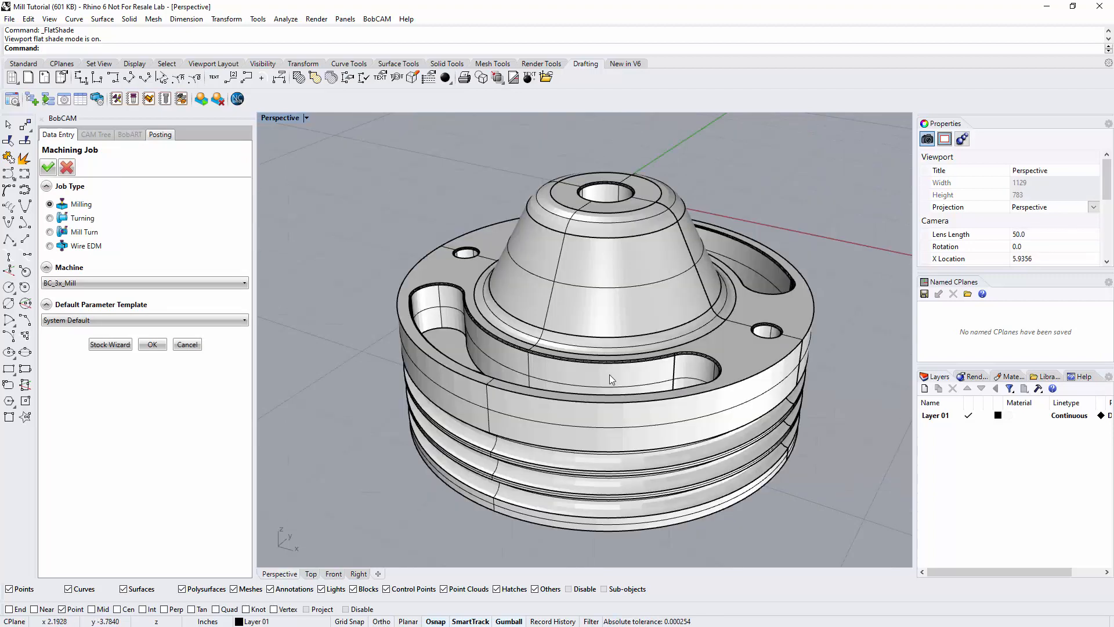
scroll(609, 374, "up", 5)
mouse_move(616, 377)
right_mouse_down()
mouse_move(611, 388)
mouse_move(600, 376)
mouse_move(604, 386)
right_mouse_up()
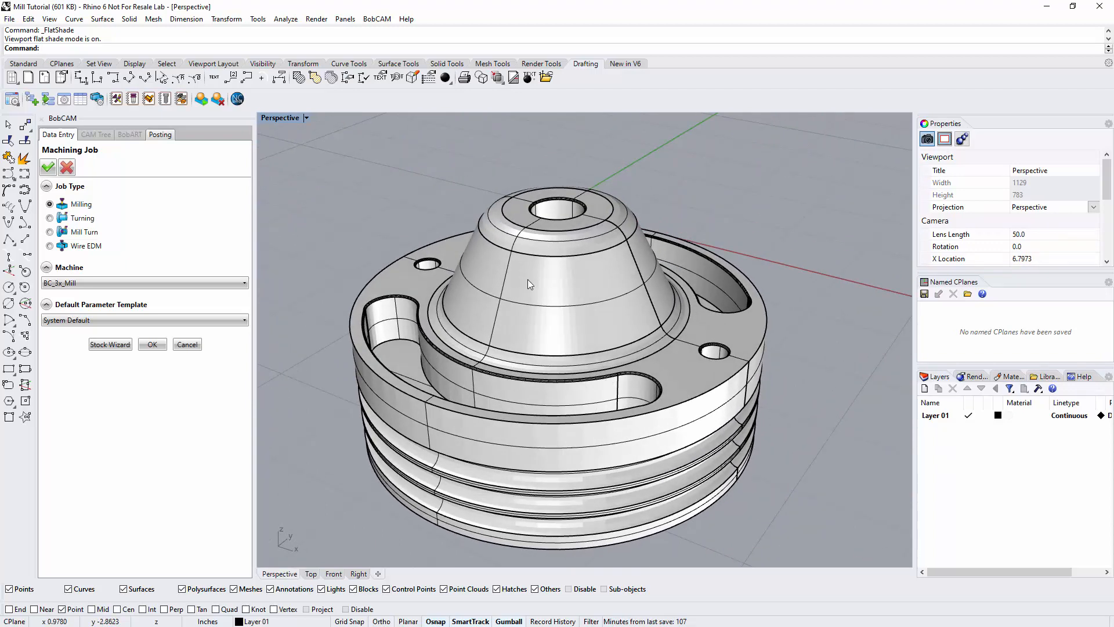
scroll(588, 313, "down", 5)
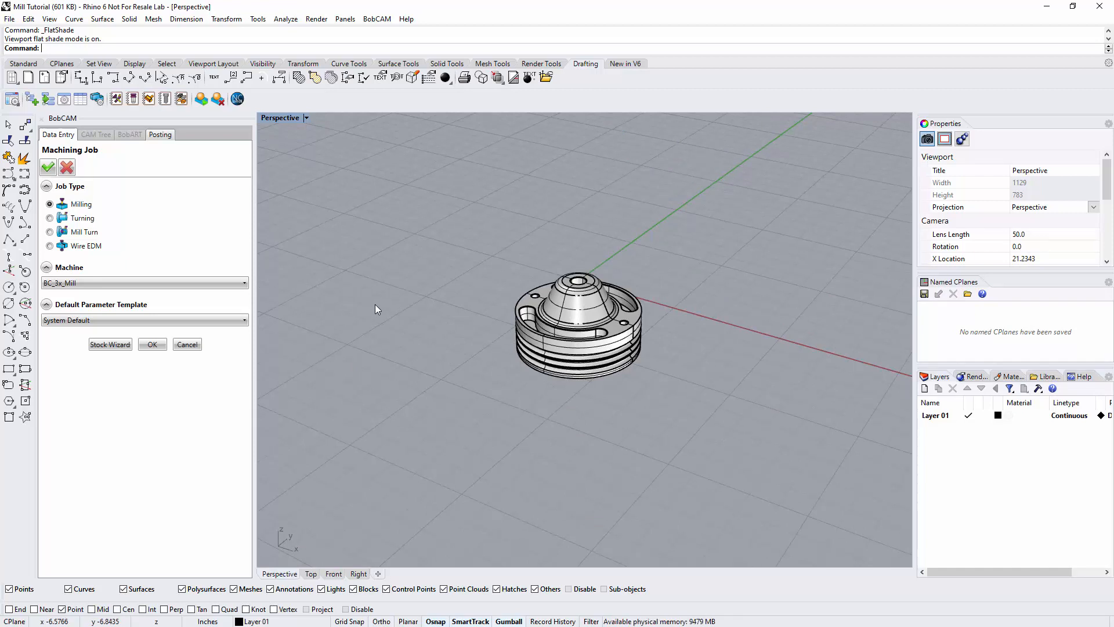
left_click(120, 346)
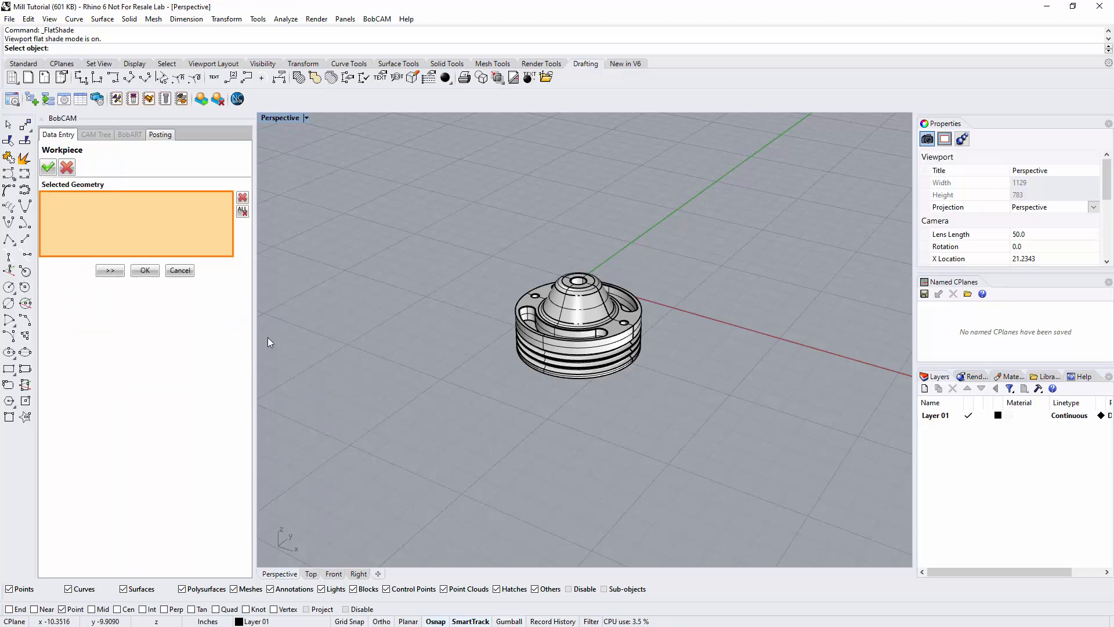
left_click(570, 344)
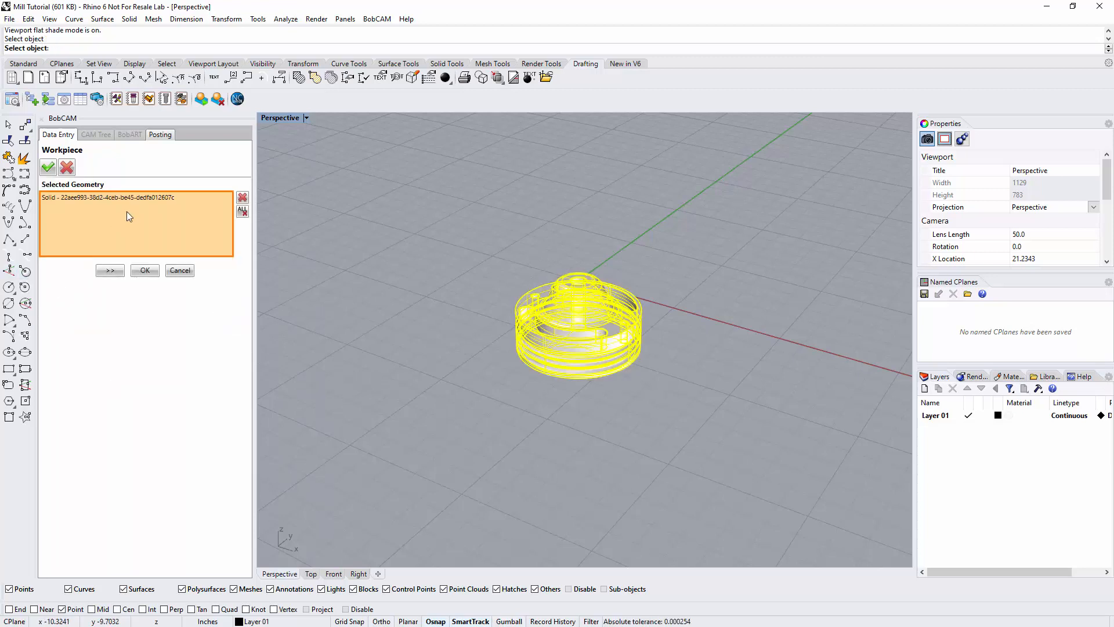
left_click(116, 270)
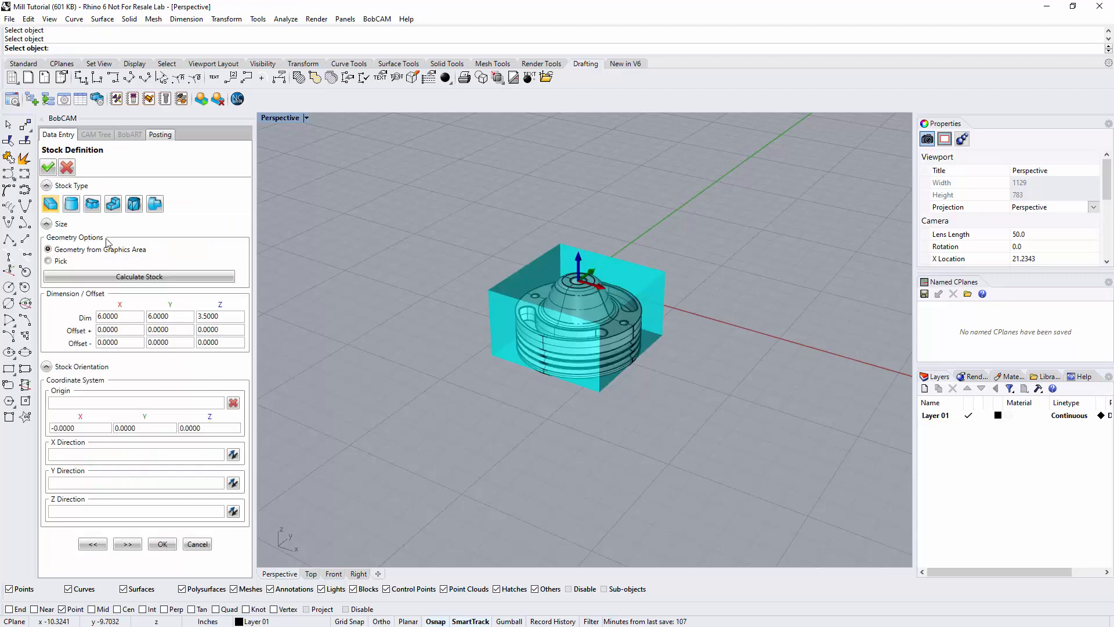
Define cylindrical stock with the Bounding Cylinder option, calculated from the graphics area geometry, and proceed to the machine setup.
left_click(72, 203)
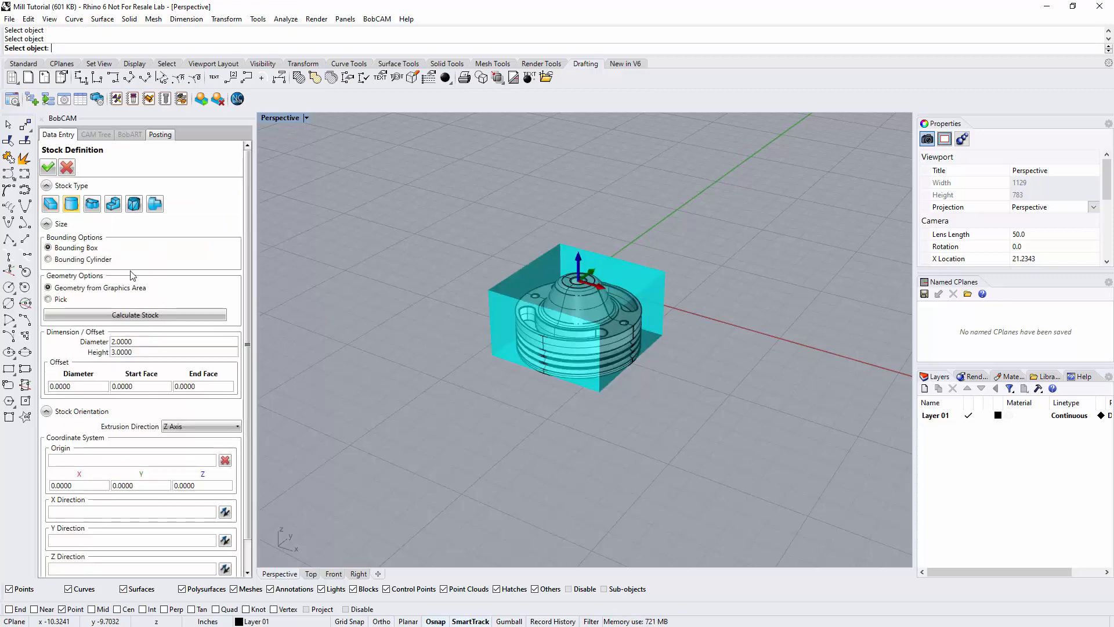
left_click(88, 261)
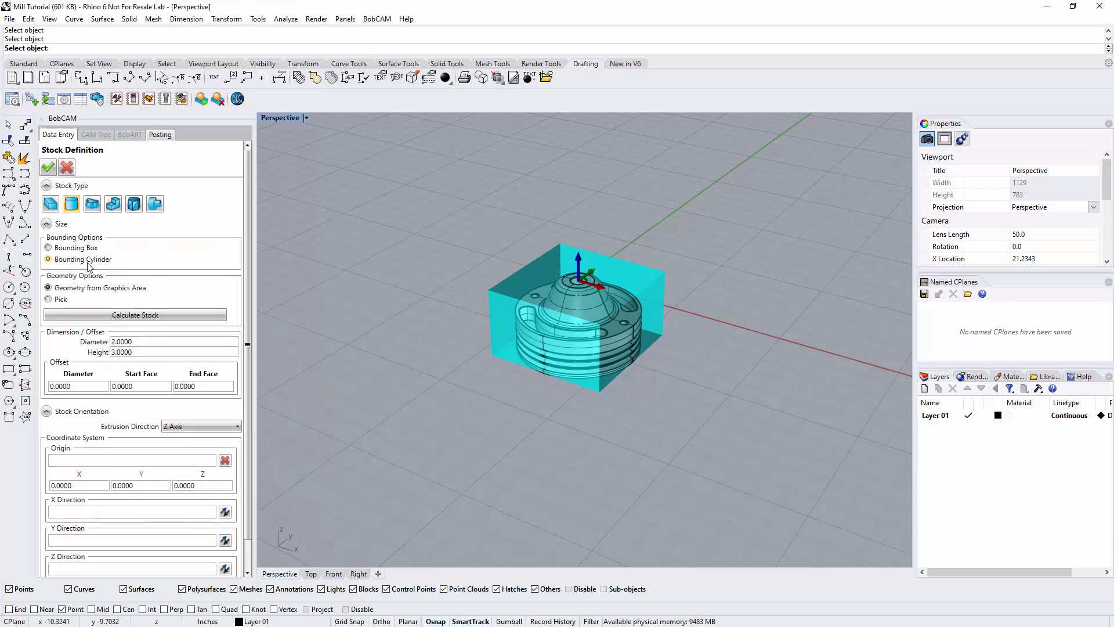
left_click(104, 314)
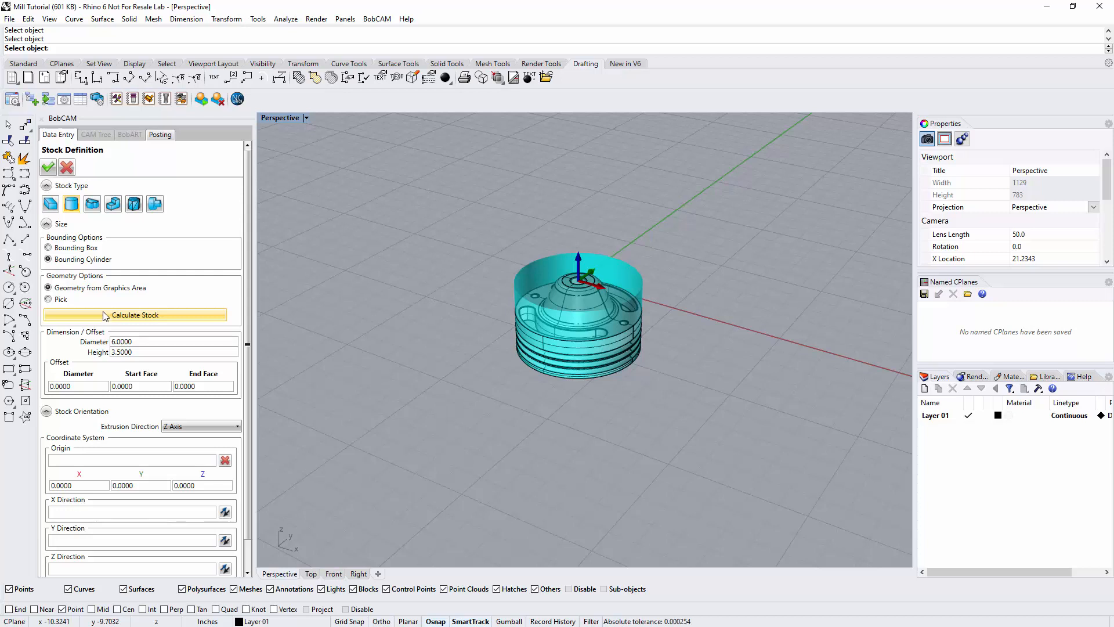
left_click_drag(140, 341, 113, 351)
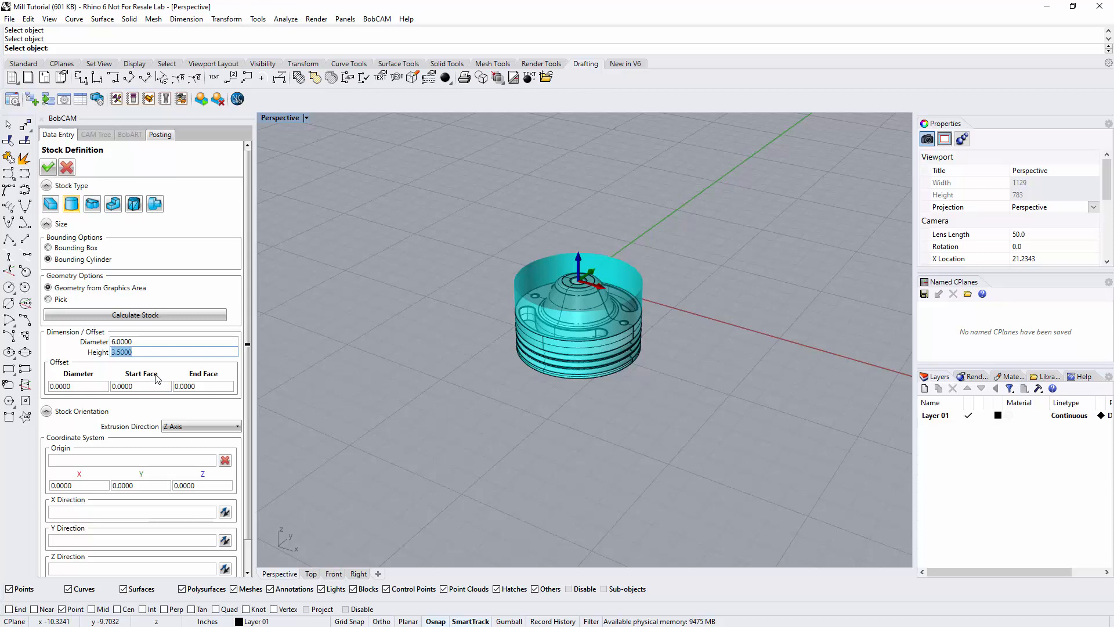
left_click(136, 386)
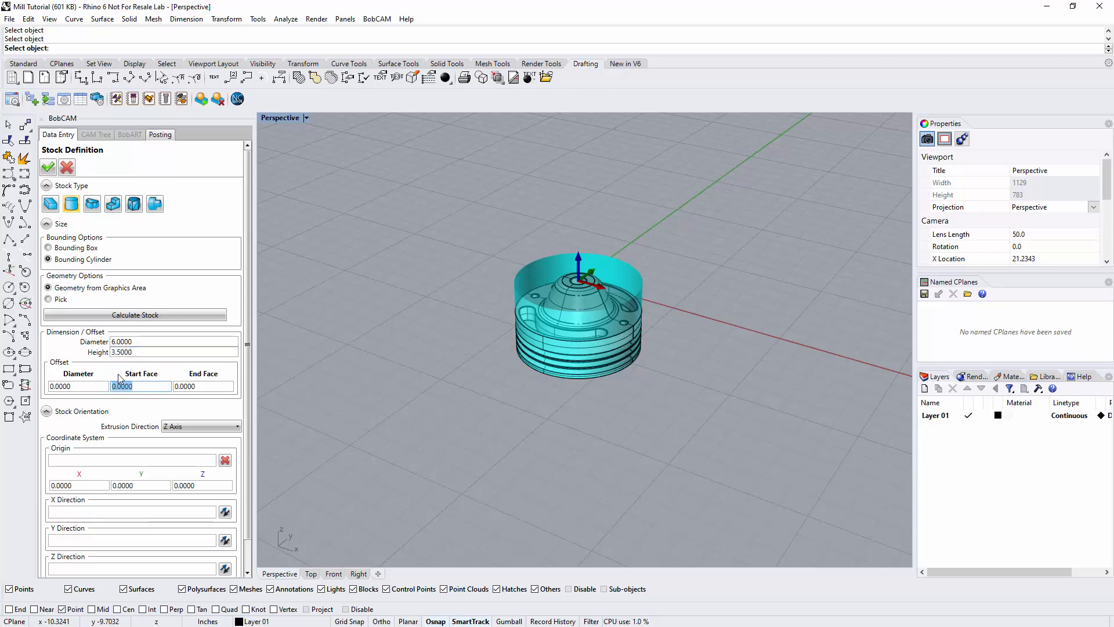
scroll(244, 403, "down", 2)
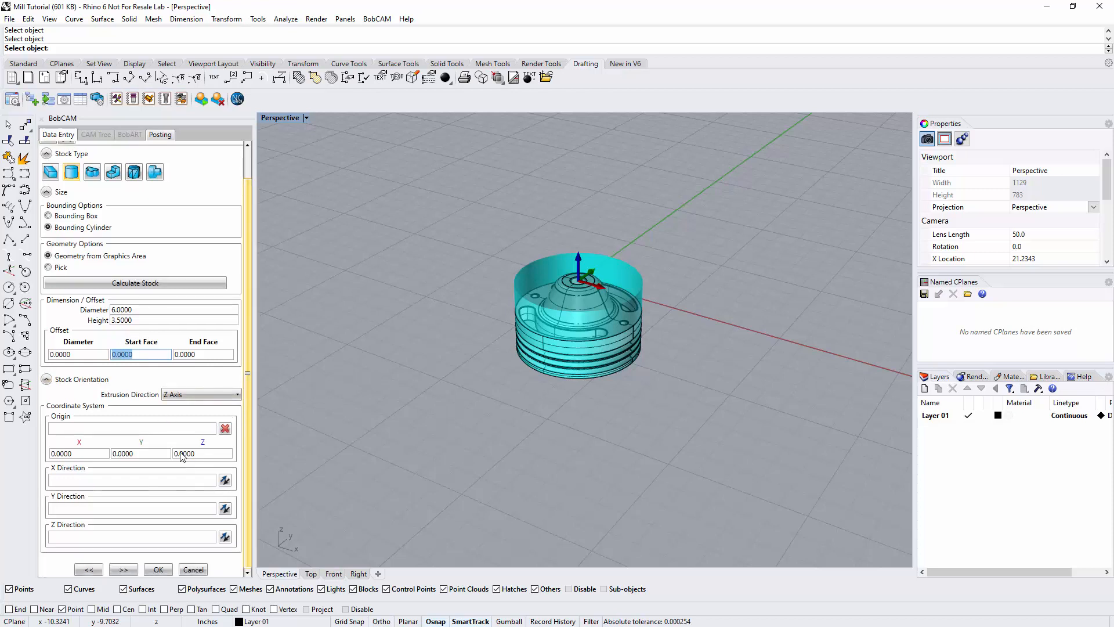
left_click(124, 569)
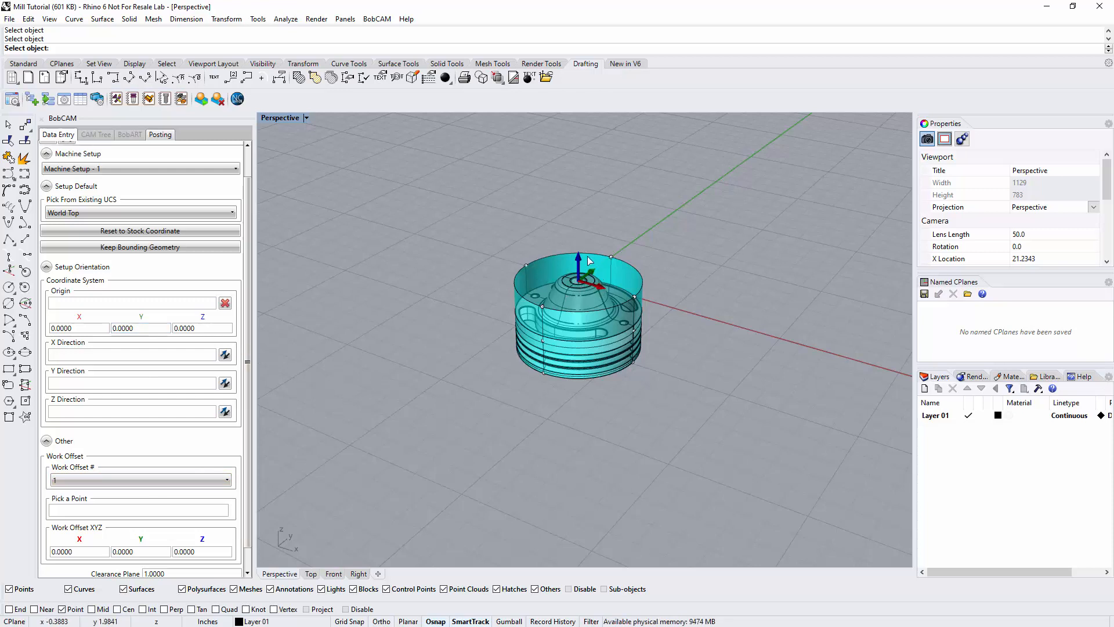
Place the machine setup origin on the point at the centre of the part's top face.
scroll(580, 280, "up", 4)
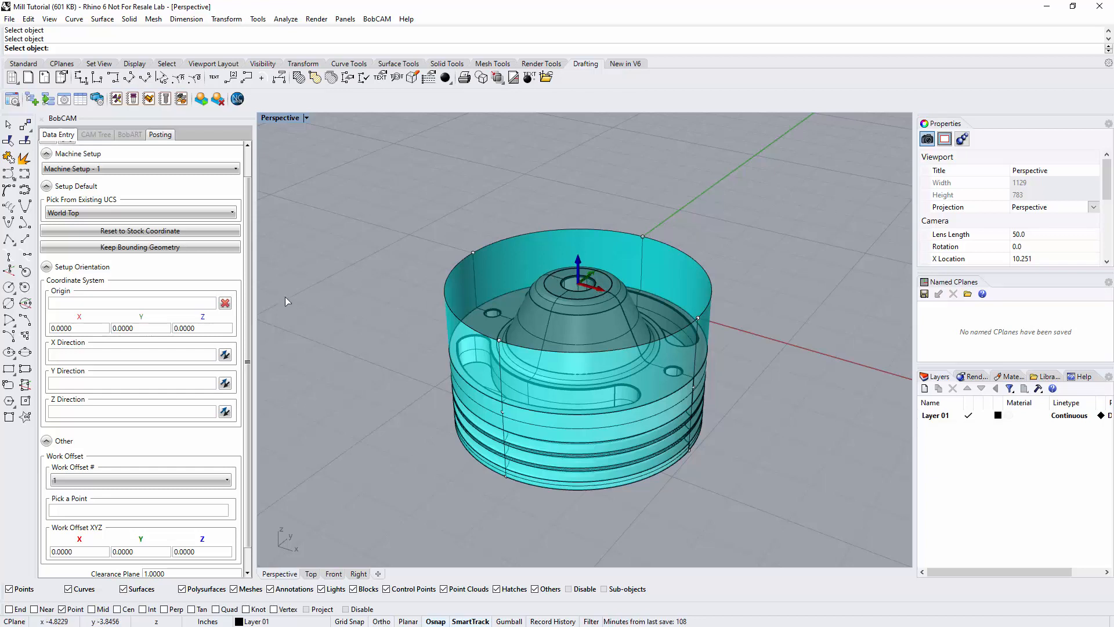
left_click(122, 304)
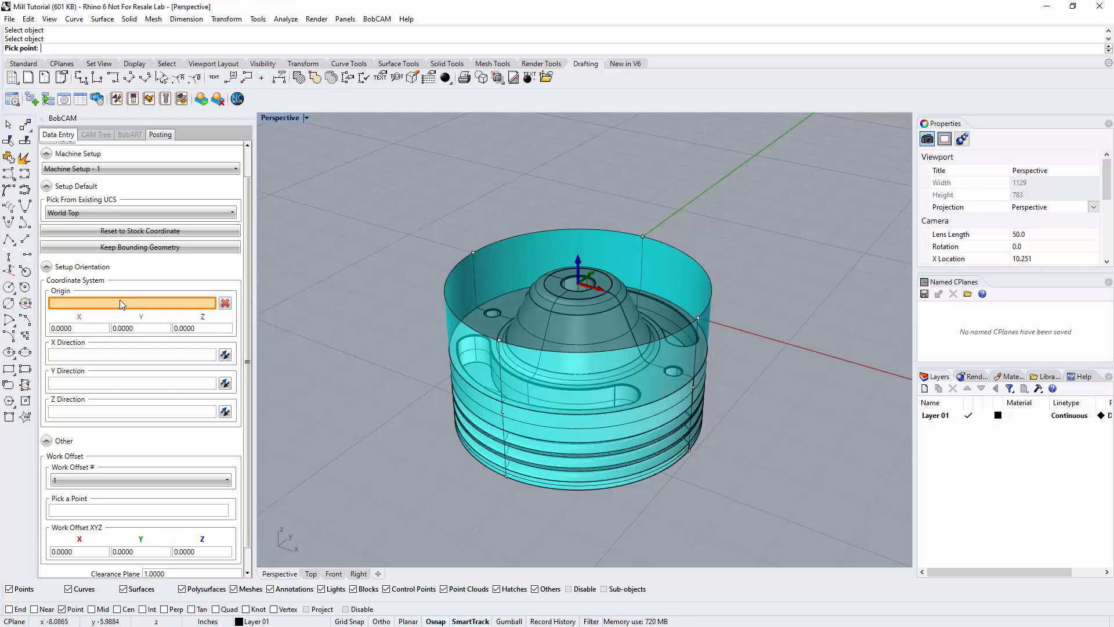
left_click(473, 253)
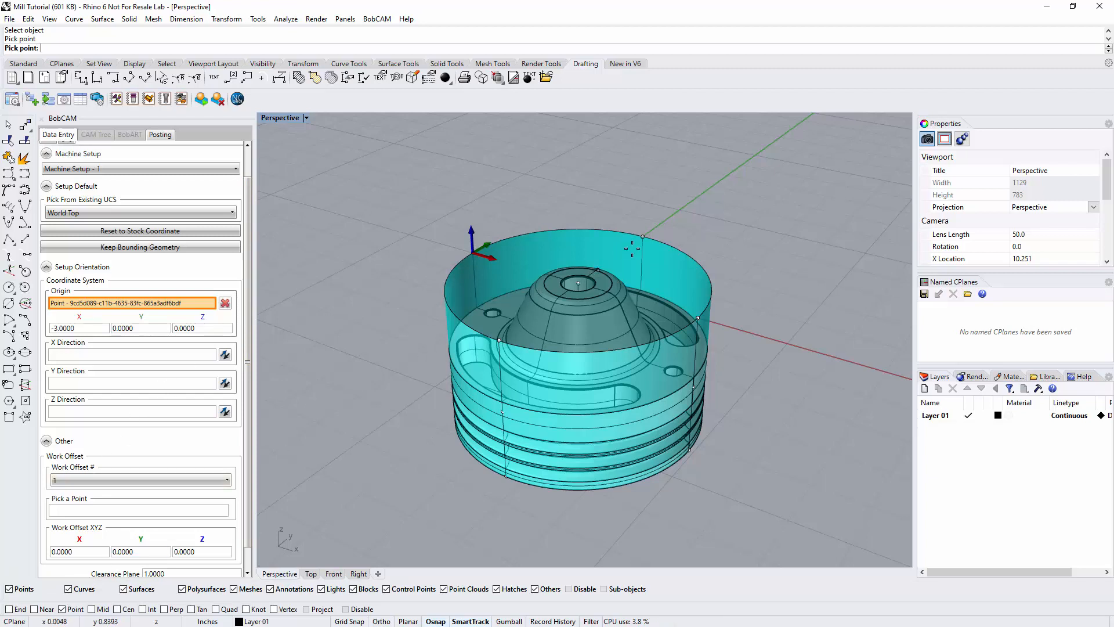
left_click(577, 284)
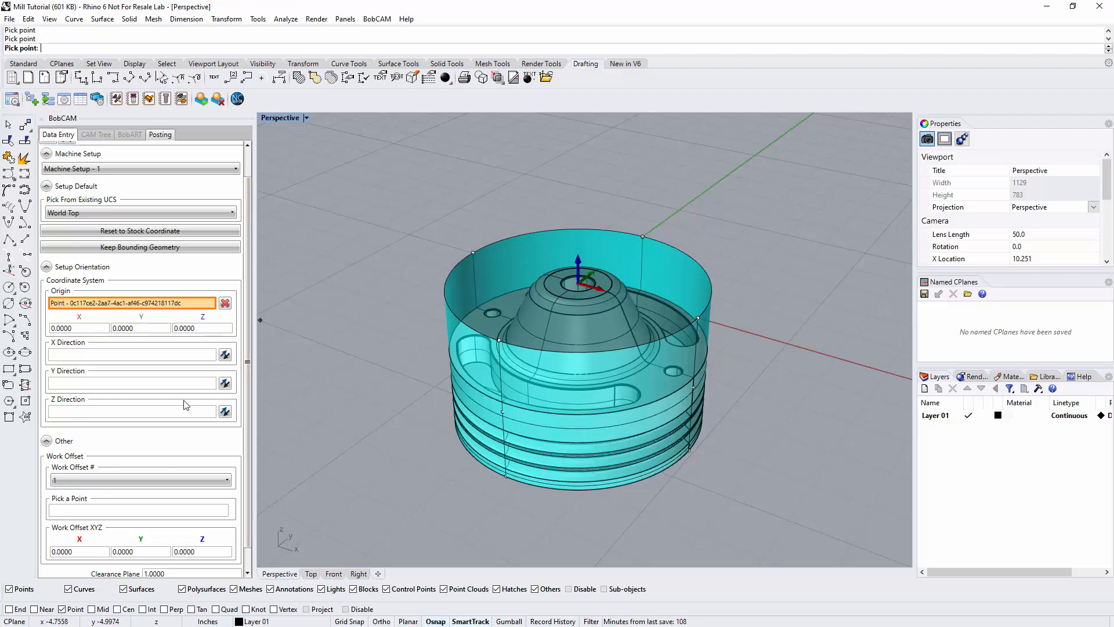
Use work offset number 1 with a Z value of 4, keep the clearance plane at 1.0000, and finish the job setup.
scroll(106, 459, "down", 2)
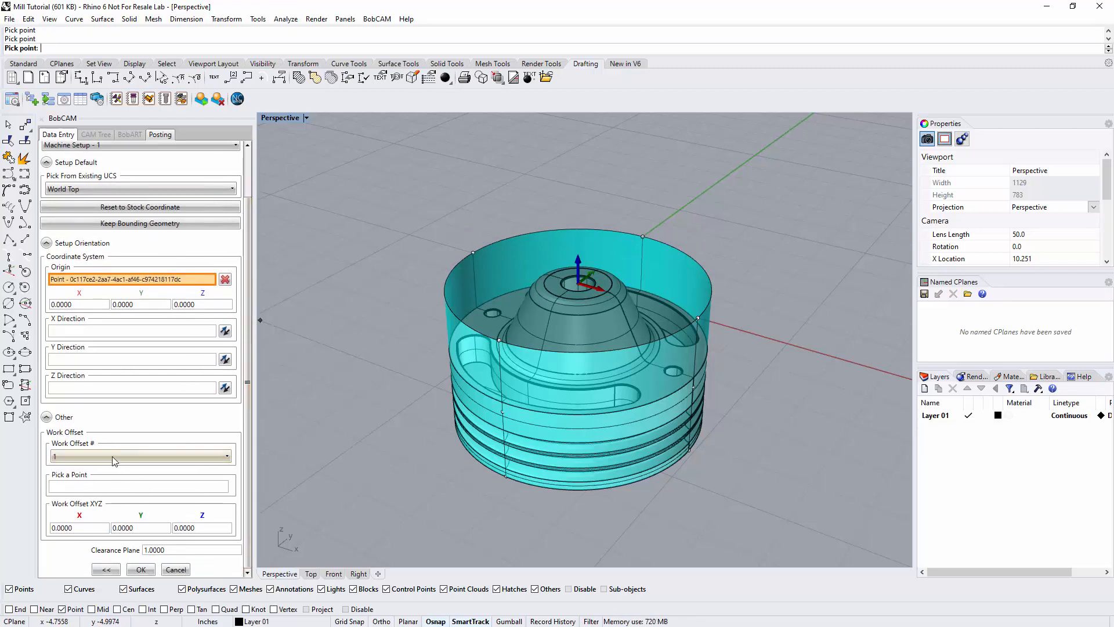
left_click(53, 457)
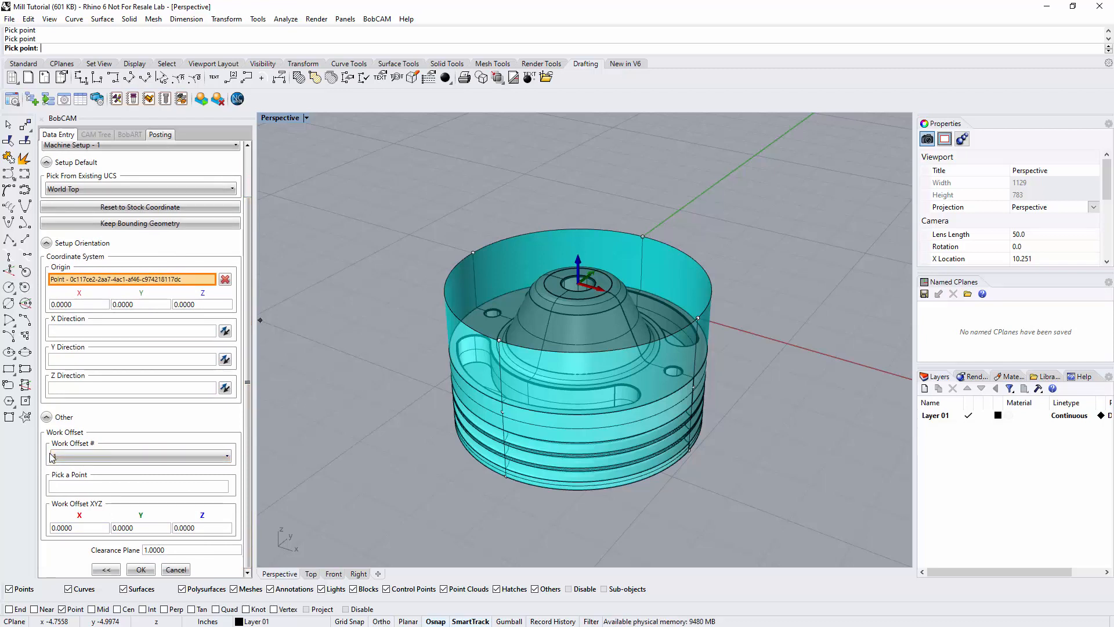
type("1")
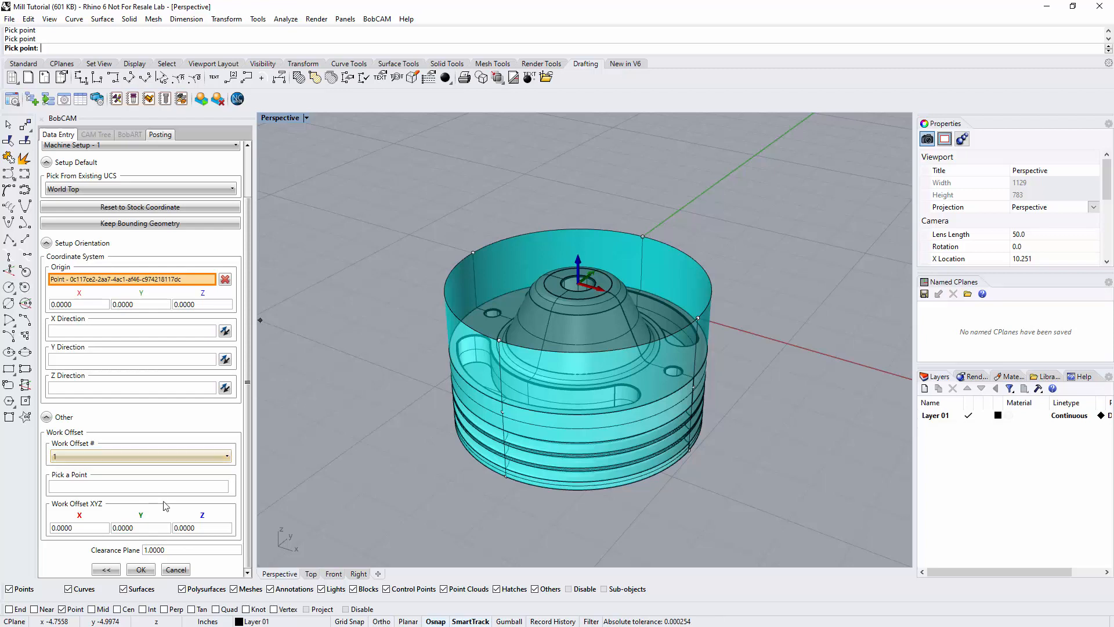
left_click(192, 527)
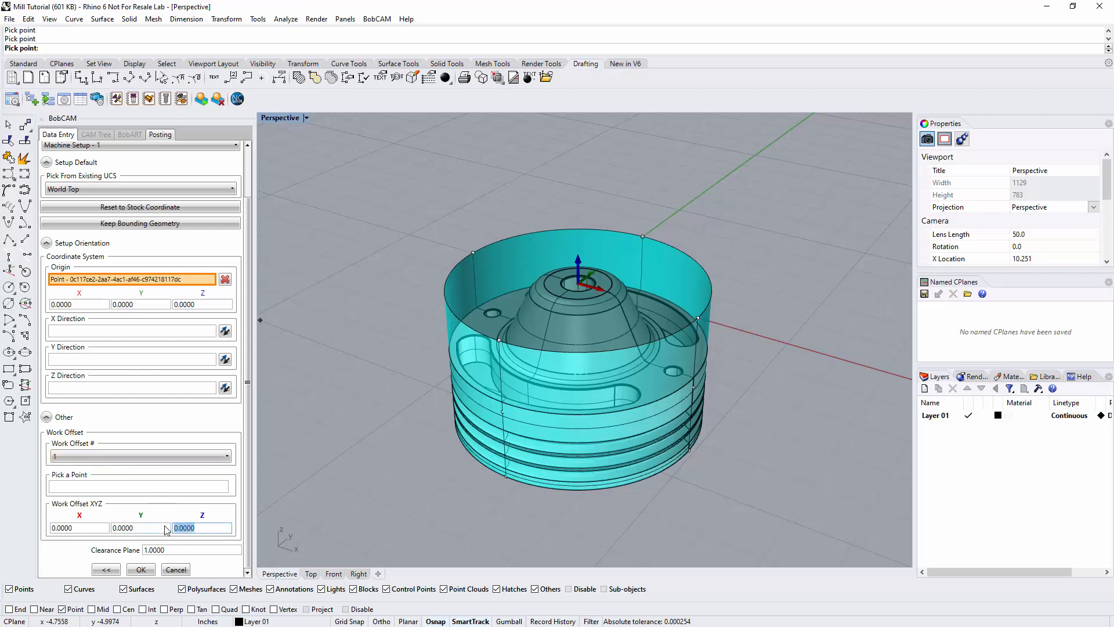
type("4")
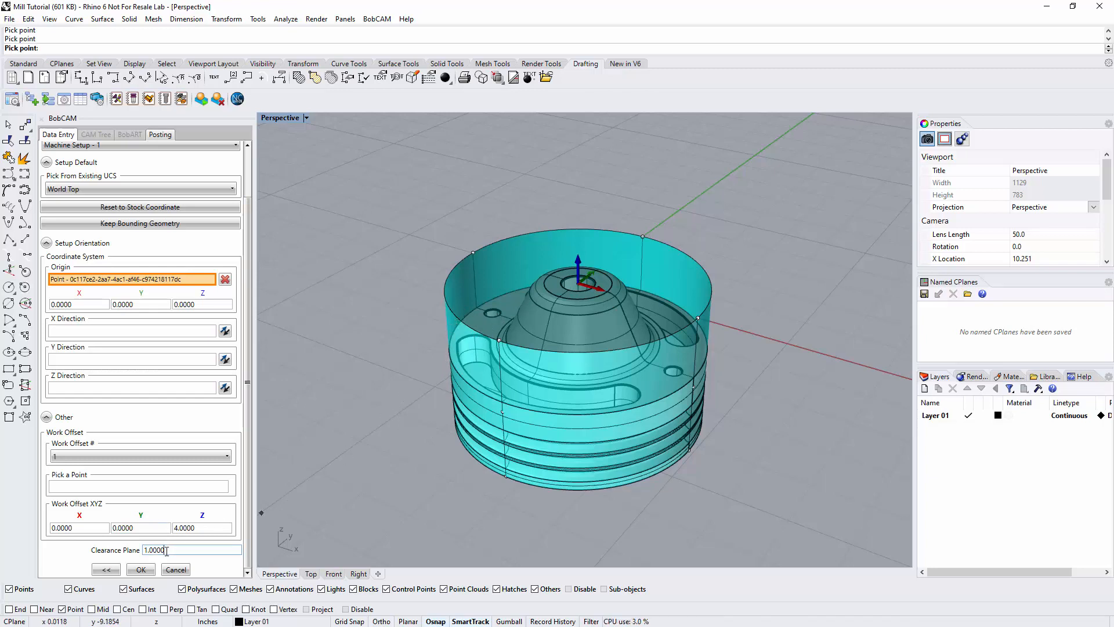
left_click_drag(166, 551, 133, 560)
left_click(139, 569)
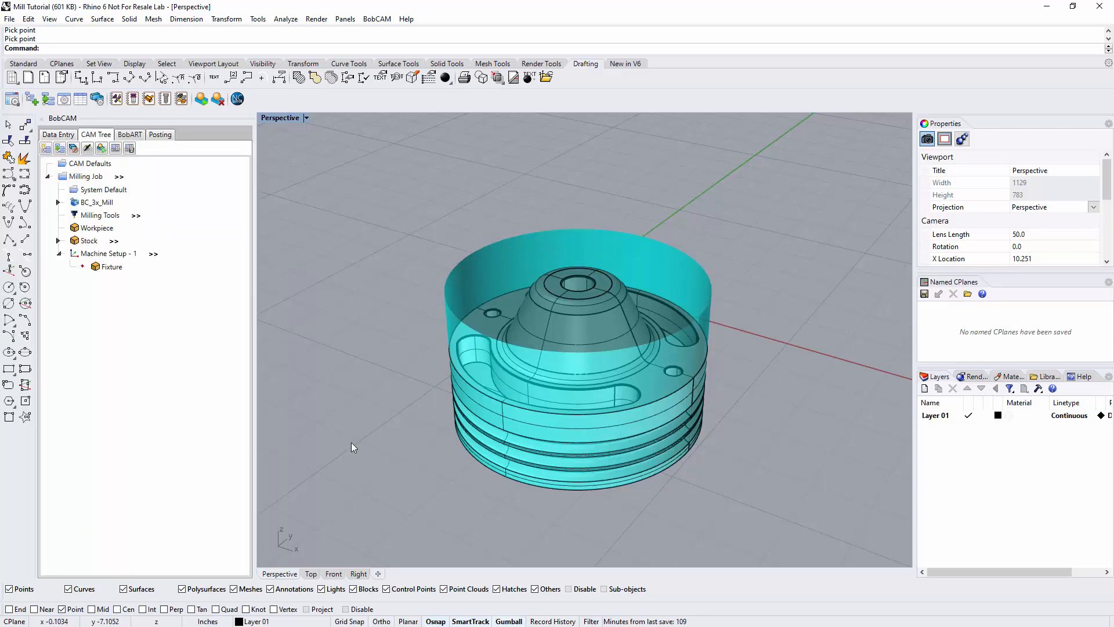
Import the Mill Tutorial Tool Crib.mtcribs file from the Desktop folder BobCAM For Rhino GS Part Files into the milling job's tool crib.
right_click(112, 217)
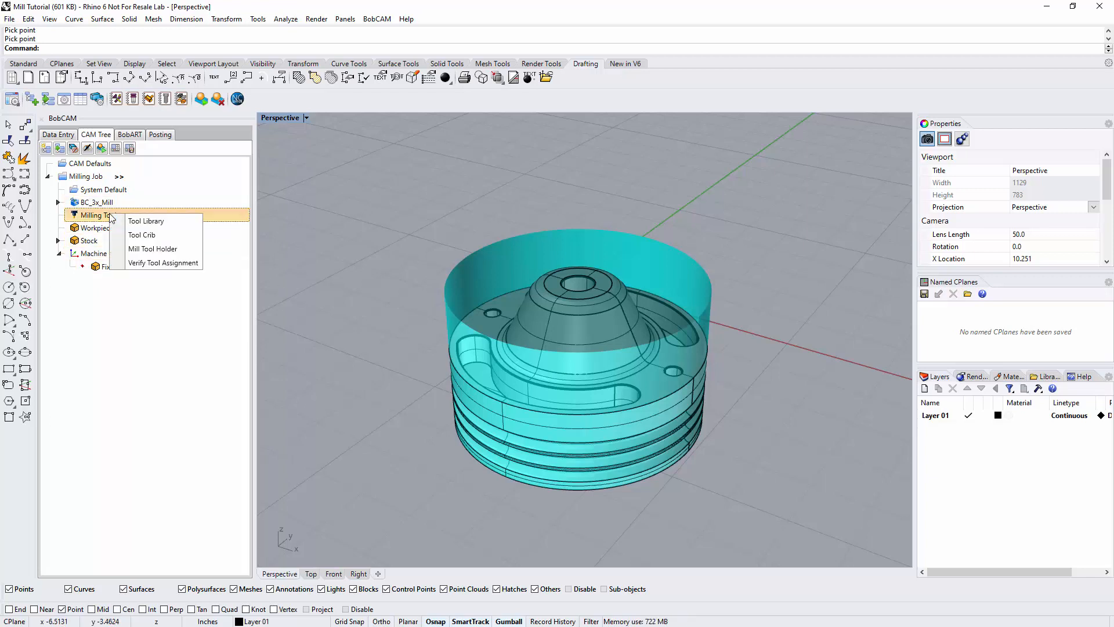
left_click(134, 236)
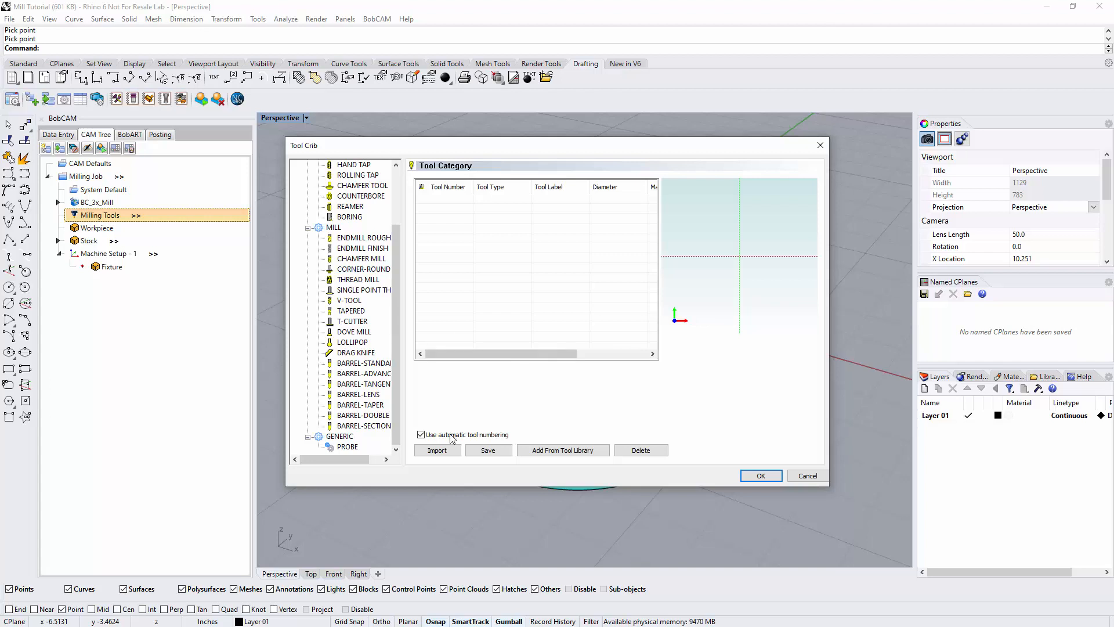
left_click(437, 450)
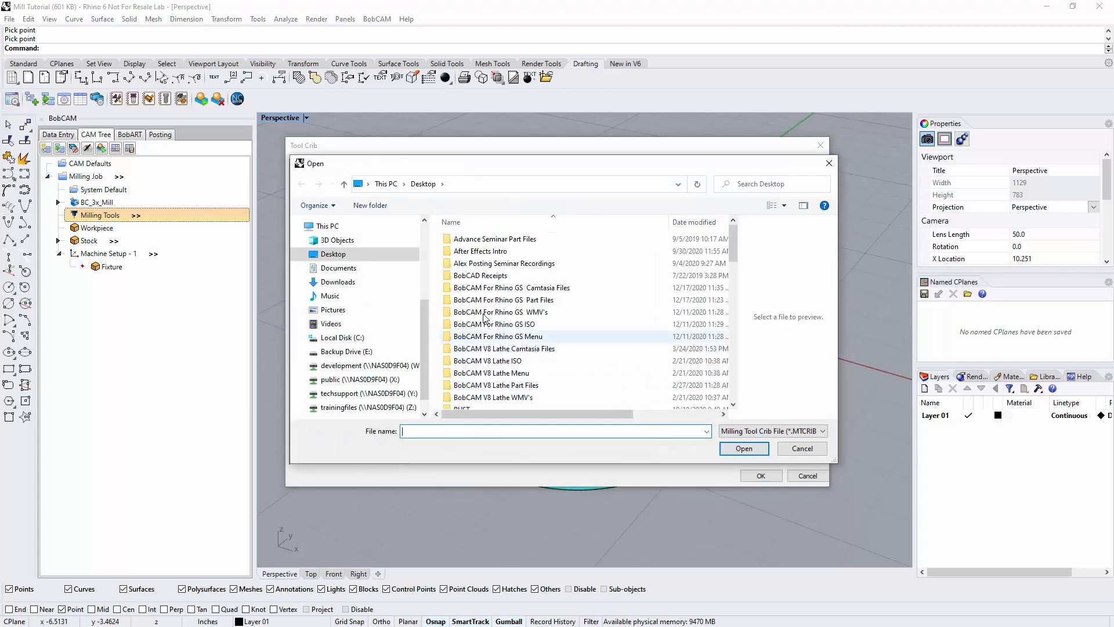
scroll(377, 313, "up", 3)
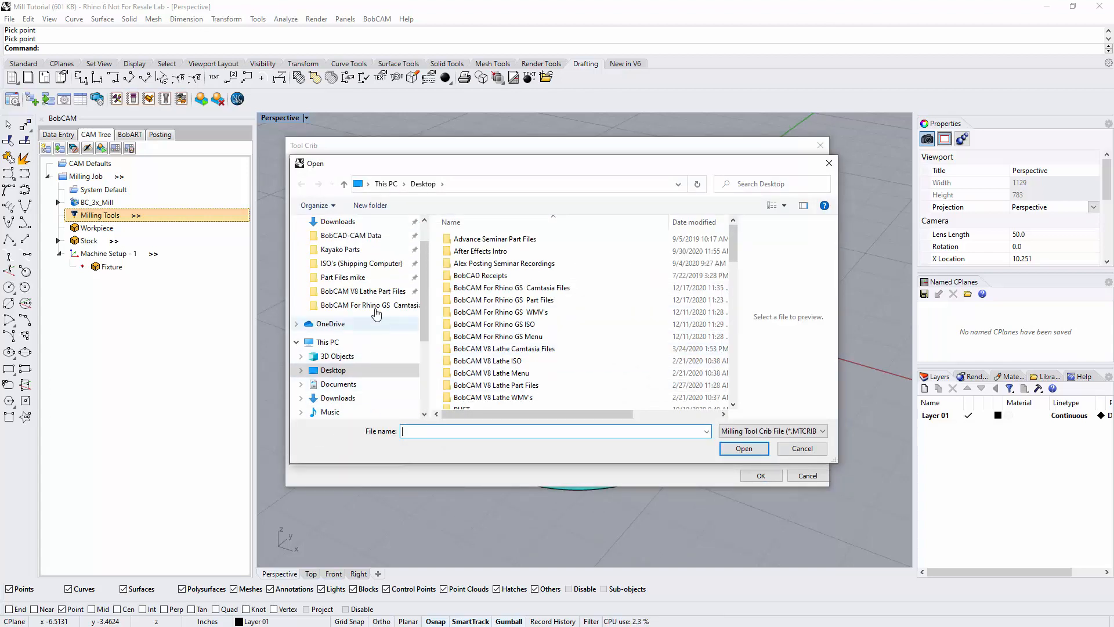
scroll(352, 249, "up", 1)
left_click(353, 245)
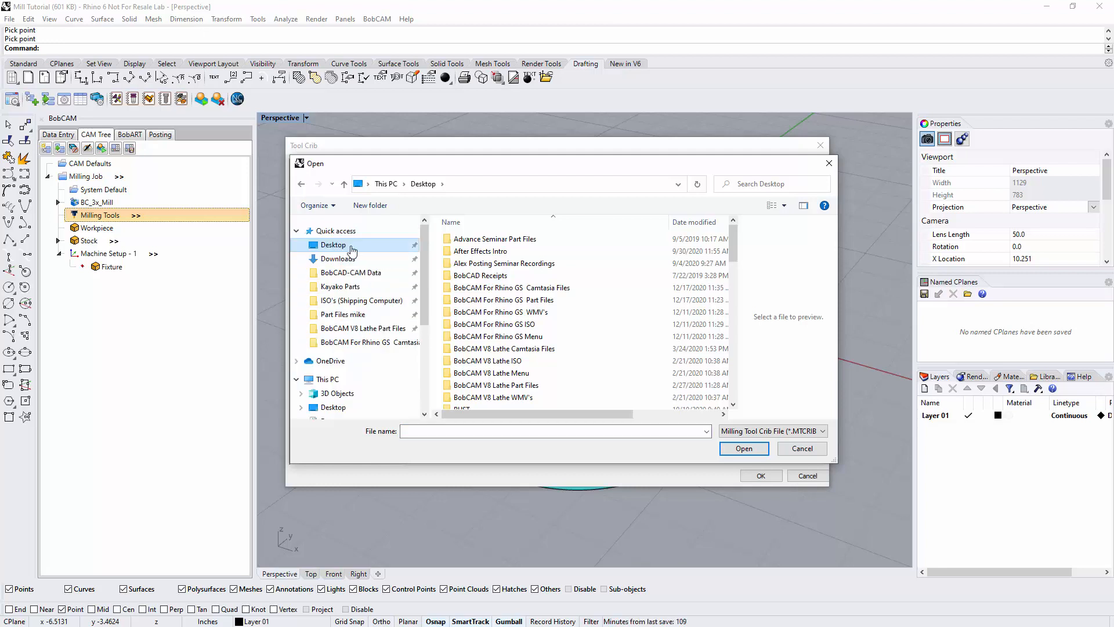
double_click(512, 300)
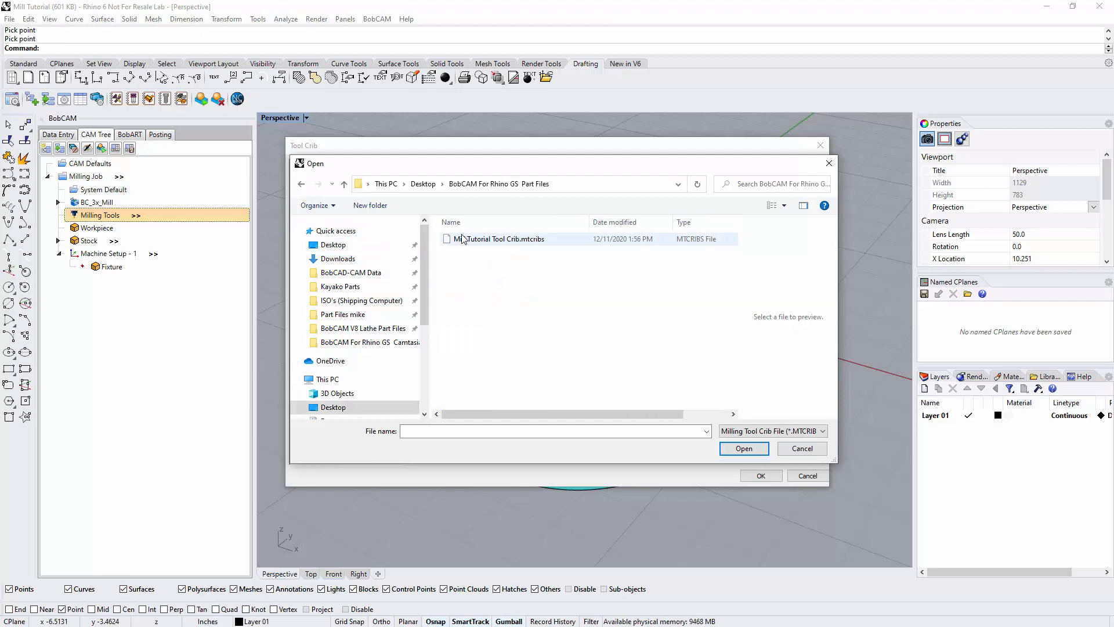
double_click(529, 241)
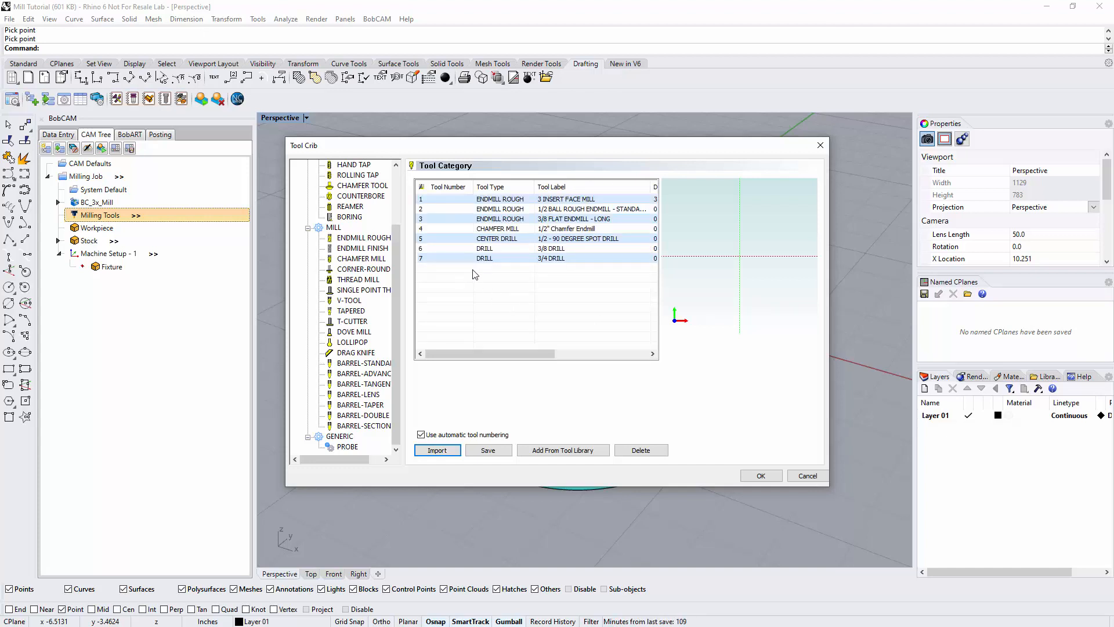
Preview each of the seven imported tools, from the 3 insert face mill to the 3/4 drill, and accept the tool crib.
left_click(551, 199)
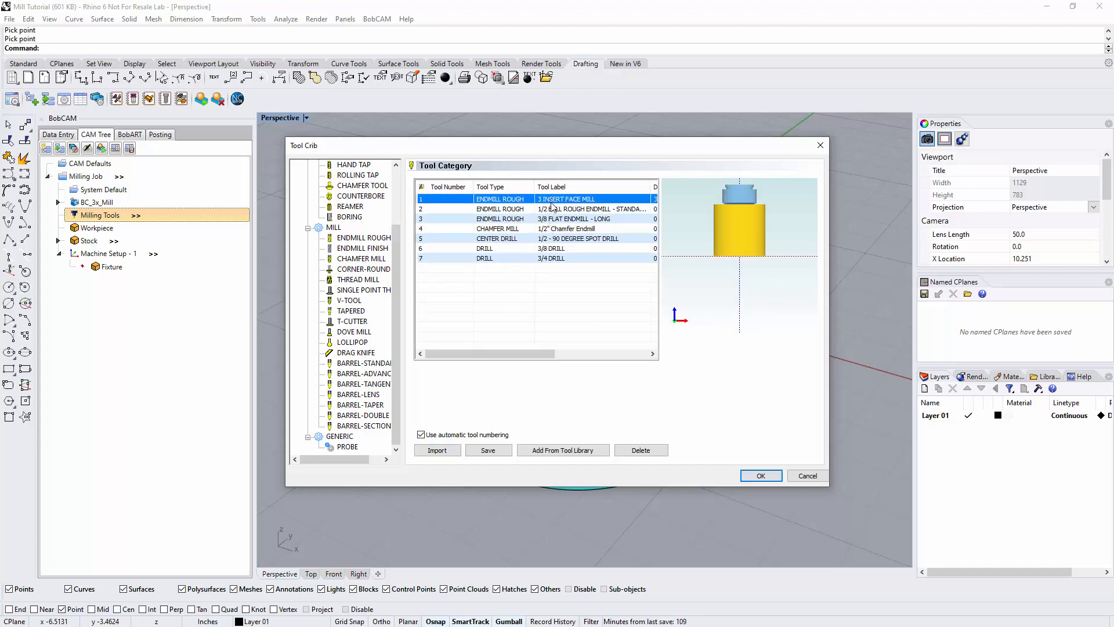
left_click(550, 210)
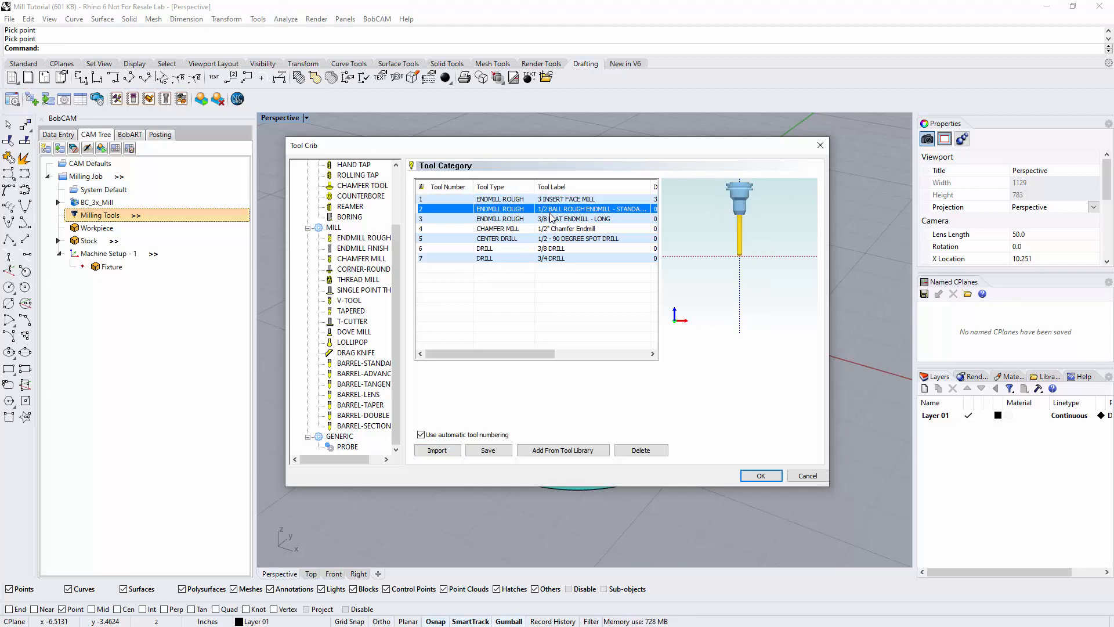
left_click(549, 219)
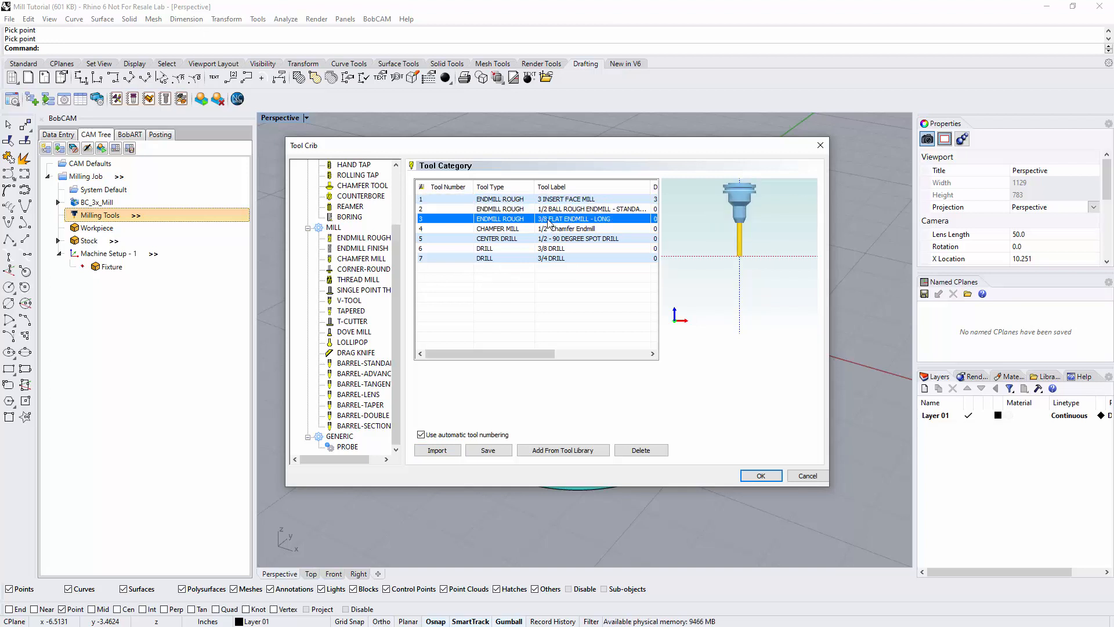
left_click(548, 230)
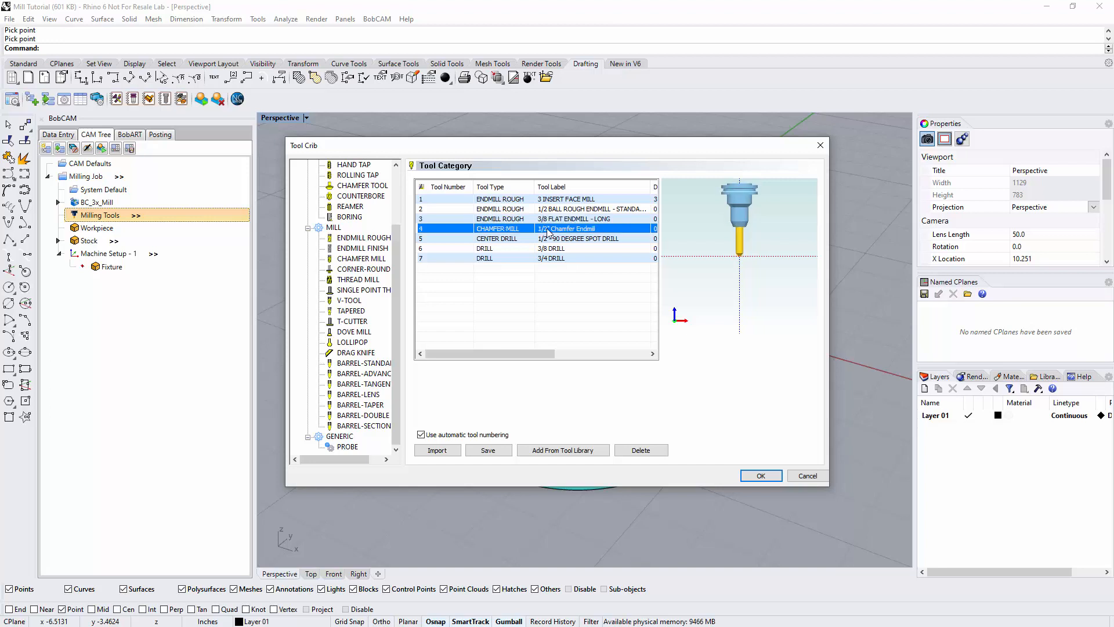
left_click(549, 239)
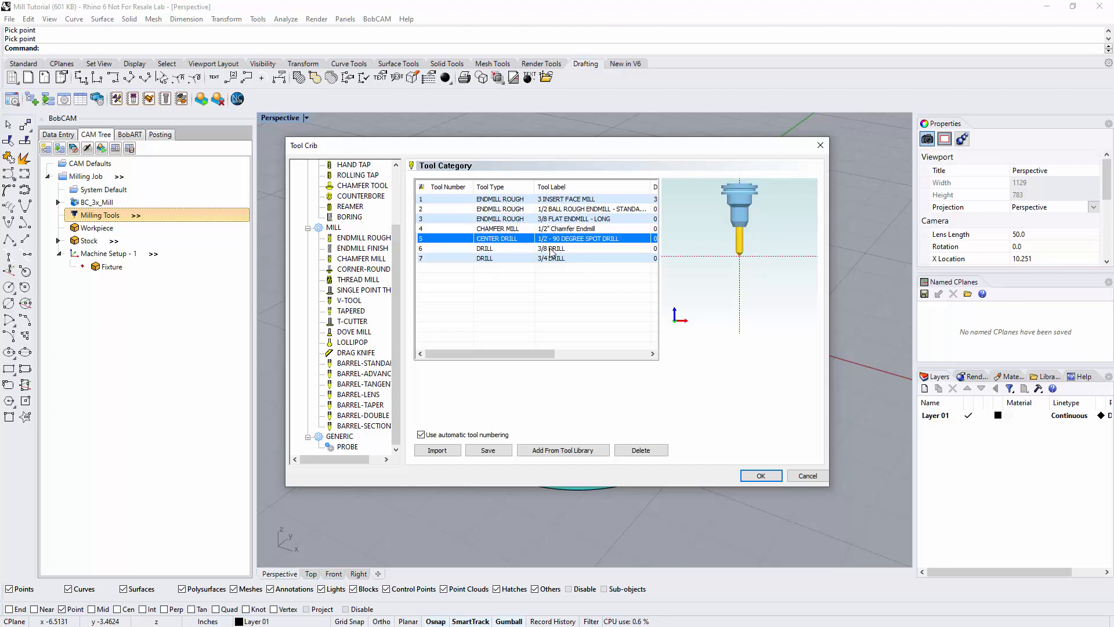
left_click(550, 249)
left_click(552, 259)
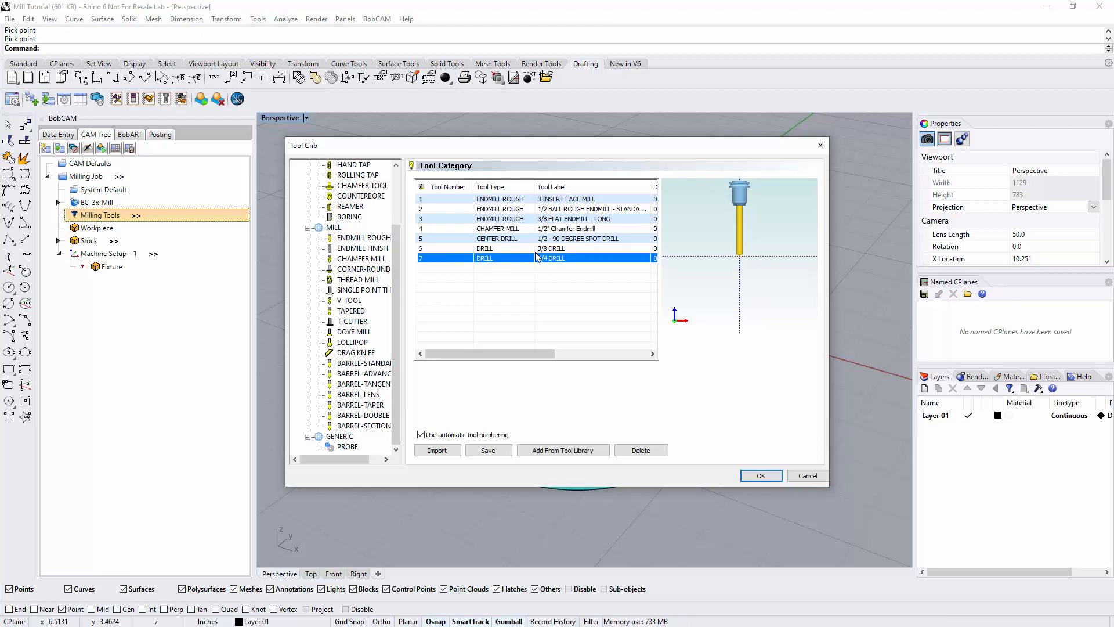
left_click(757, 477)
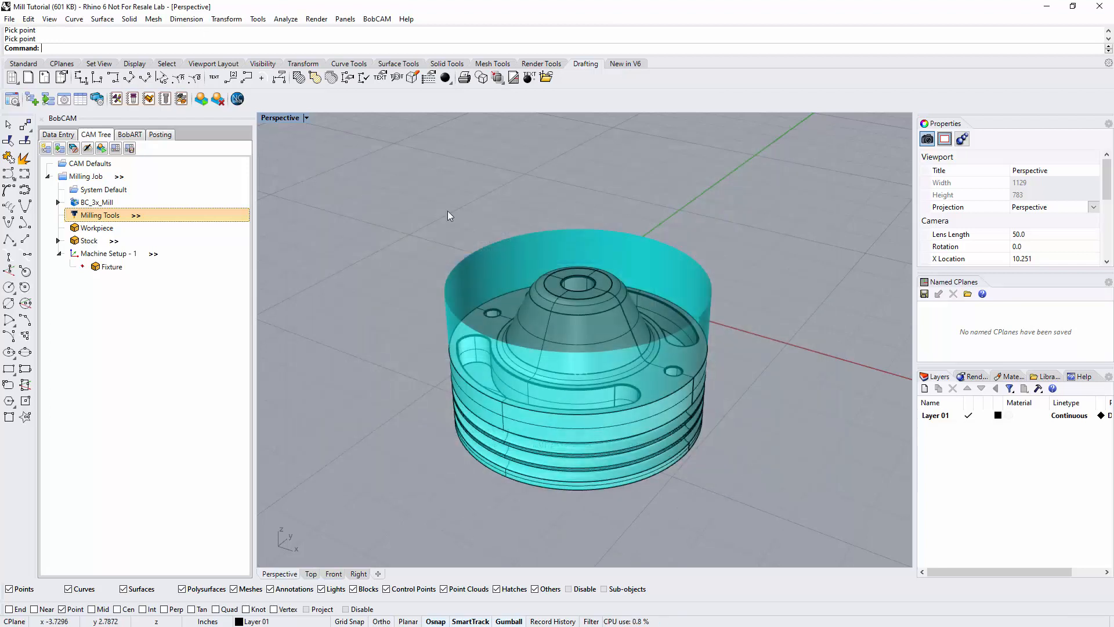
Check the stock's material and the origin of Machine Setup - 1, and blank the stock so only the part shows.
left_click(60, 242)
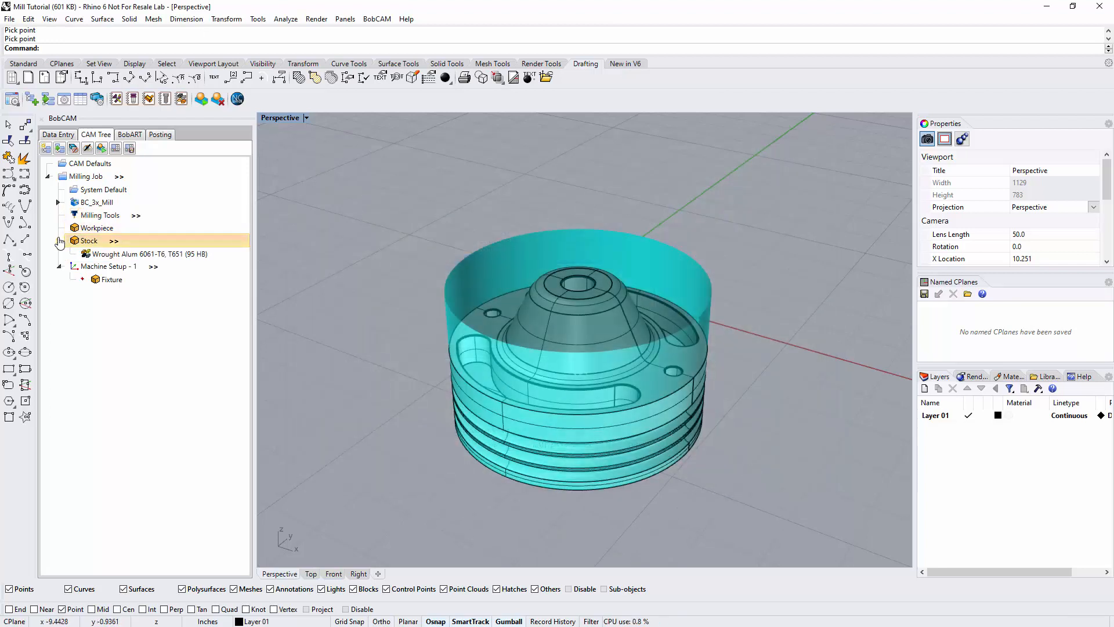
left_click(126, 267)
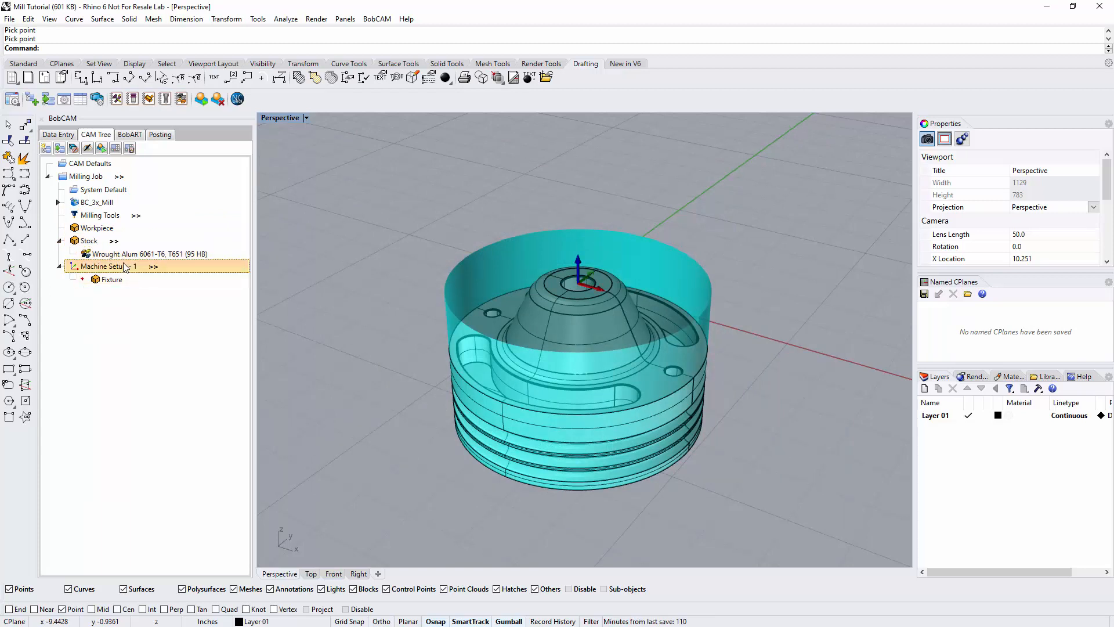
right_click(103, 239)
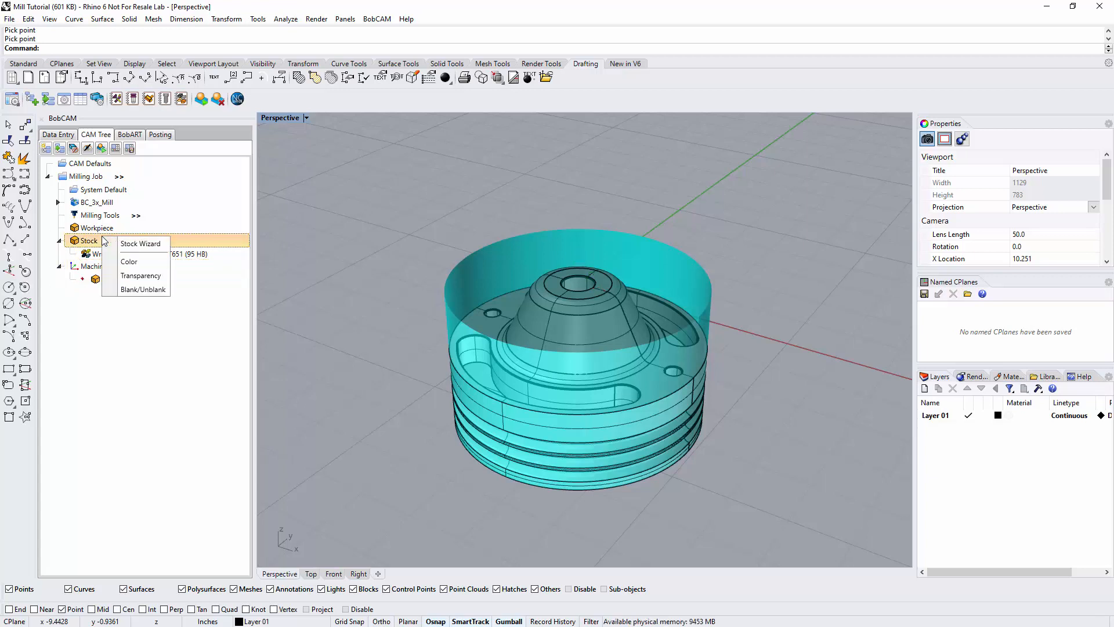
left_click(139, 290)
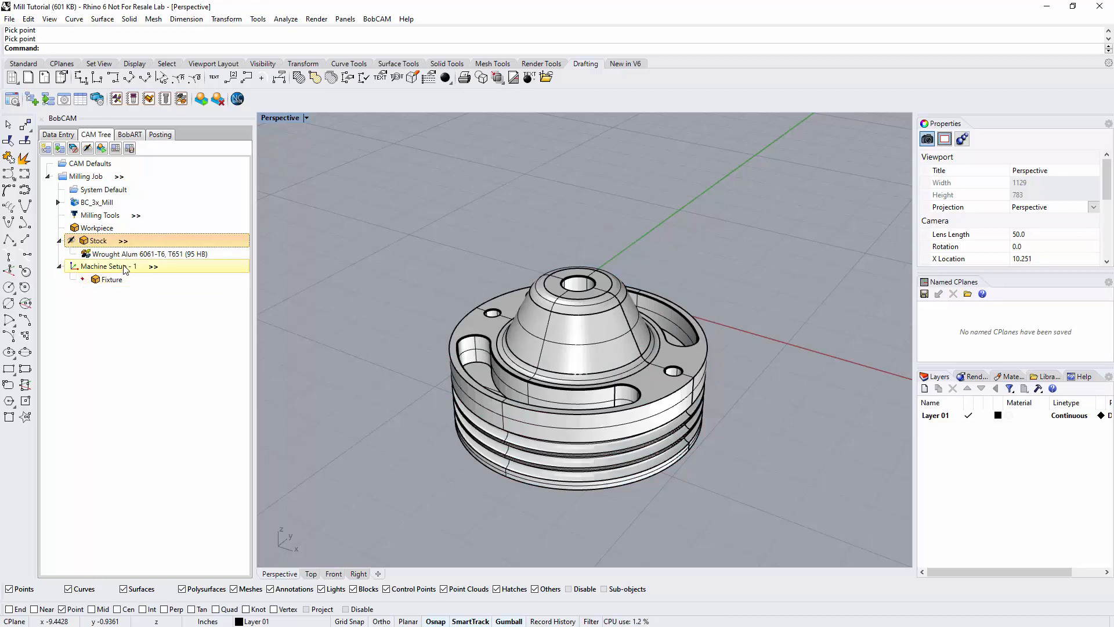
Add a Mill 3 Axis feature to Machine Setup - 1 and start selecting its geometry.
right_click(124, 266)
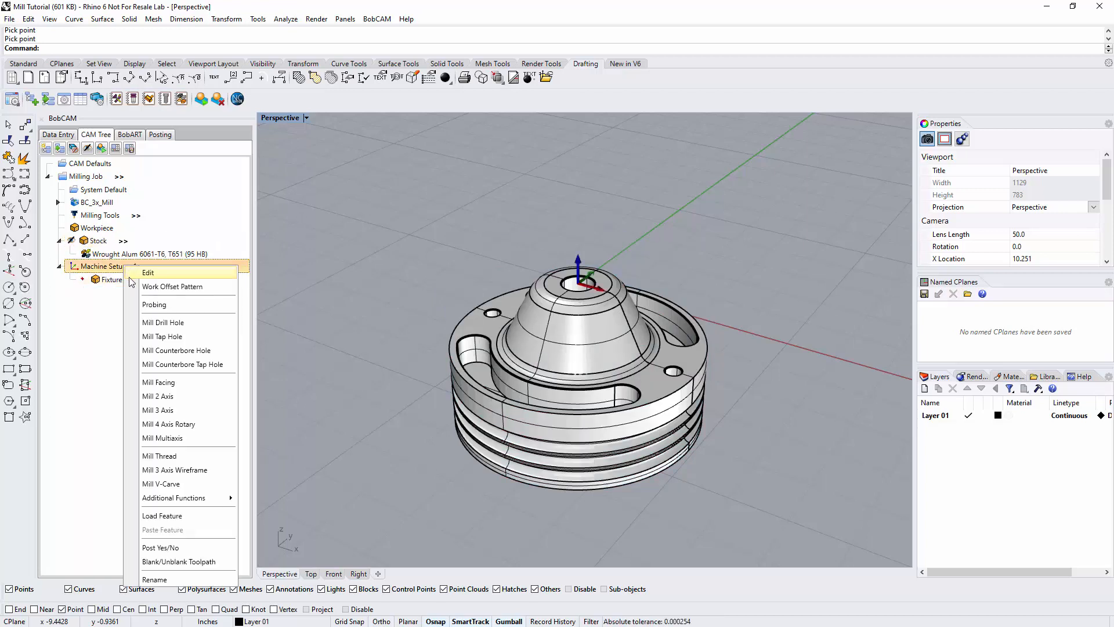
left_click(177, 410)
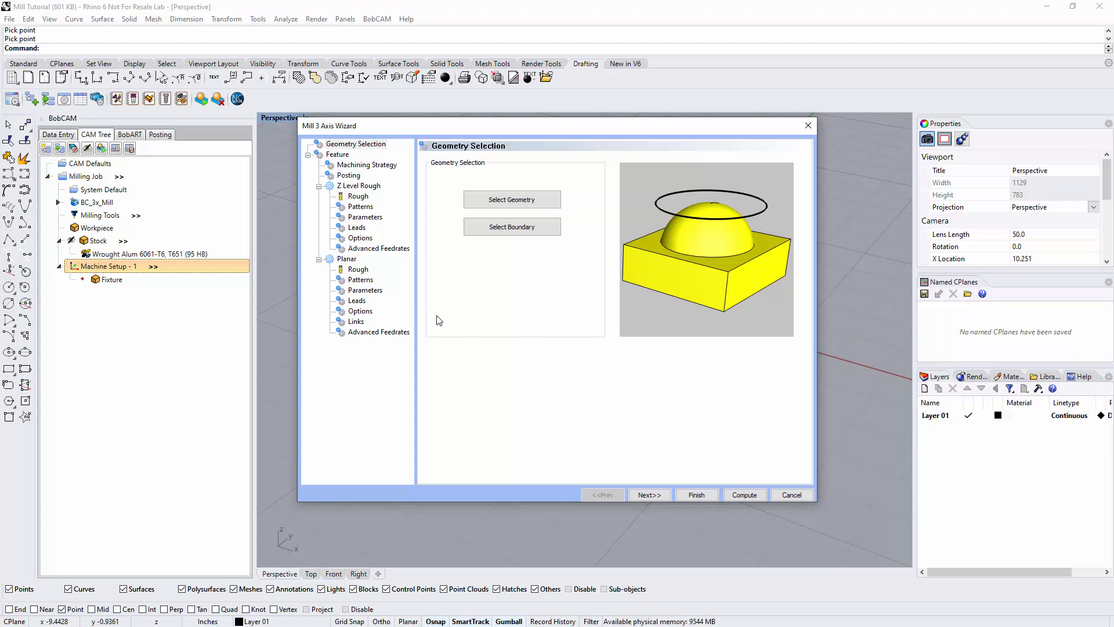
left_click(483, 205)
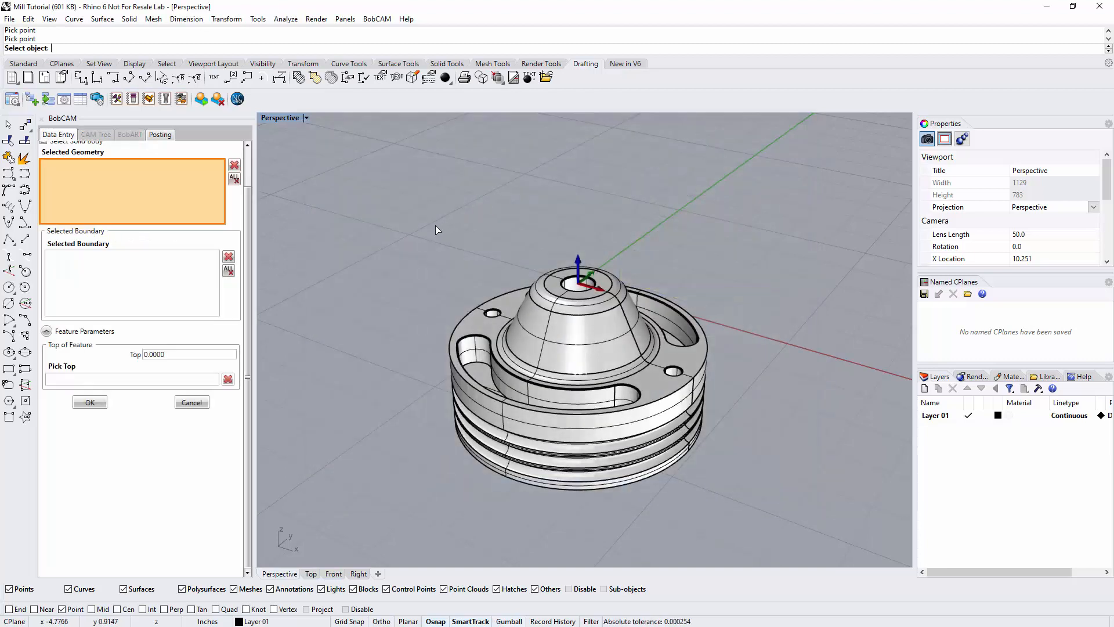
left_click(494, 330)
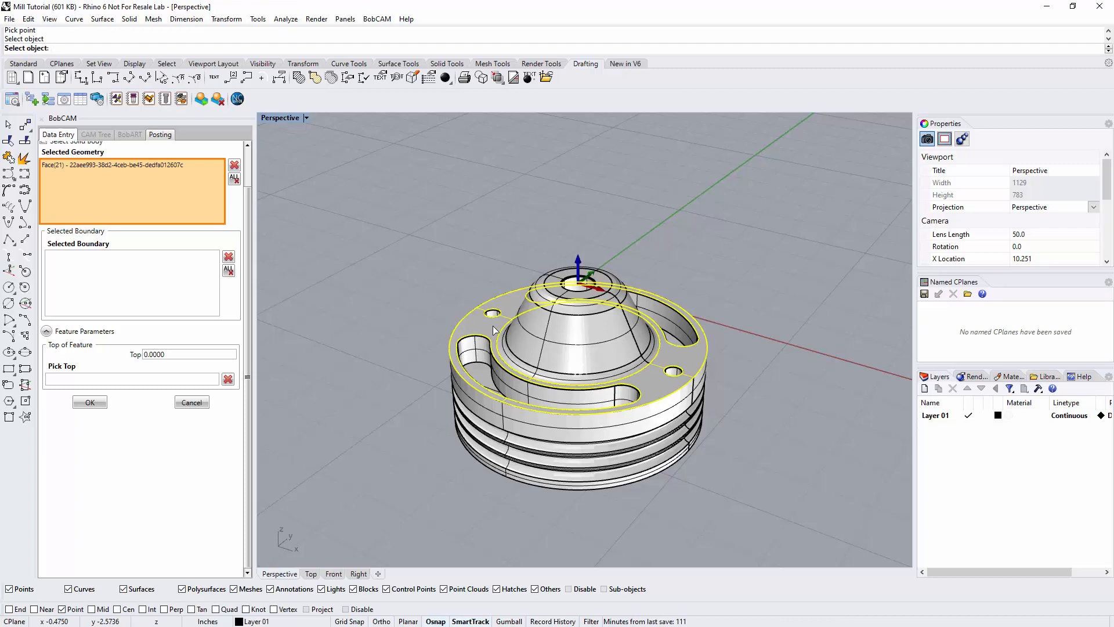
left_click(495, 330)
mouse_move(377, 217)
left_mouse_down()
mouse_move(616, 383)
mouse_move(780, 519)
mouse_move(390, 217)
left_mouse_up()
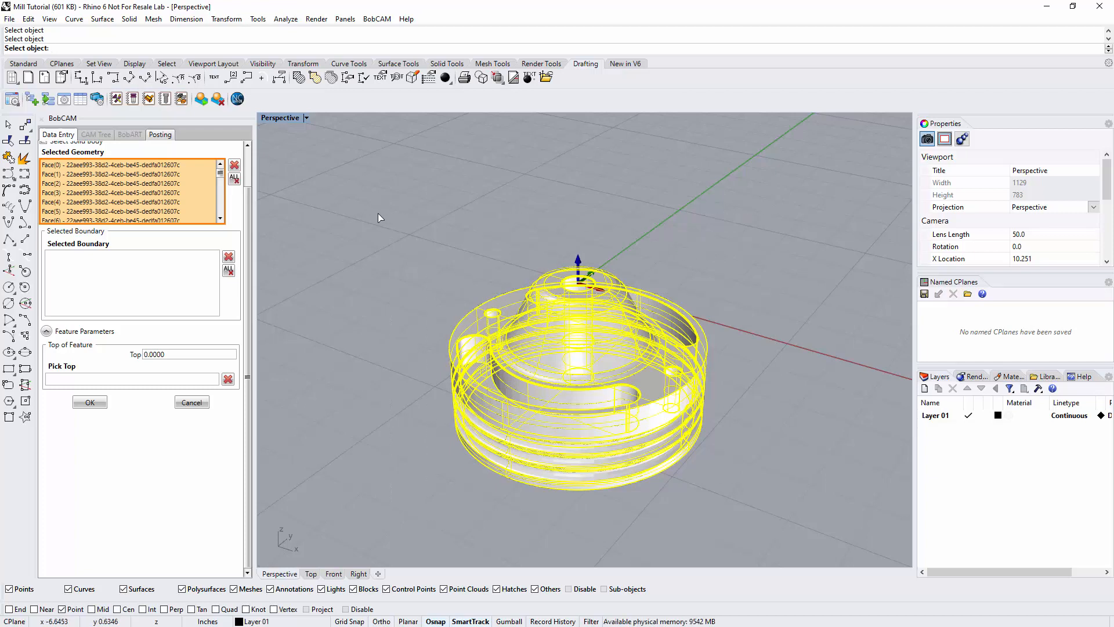
left_click(234, 179)
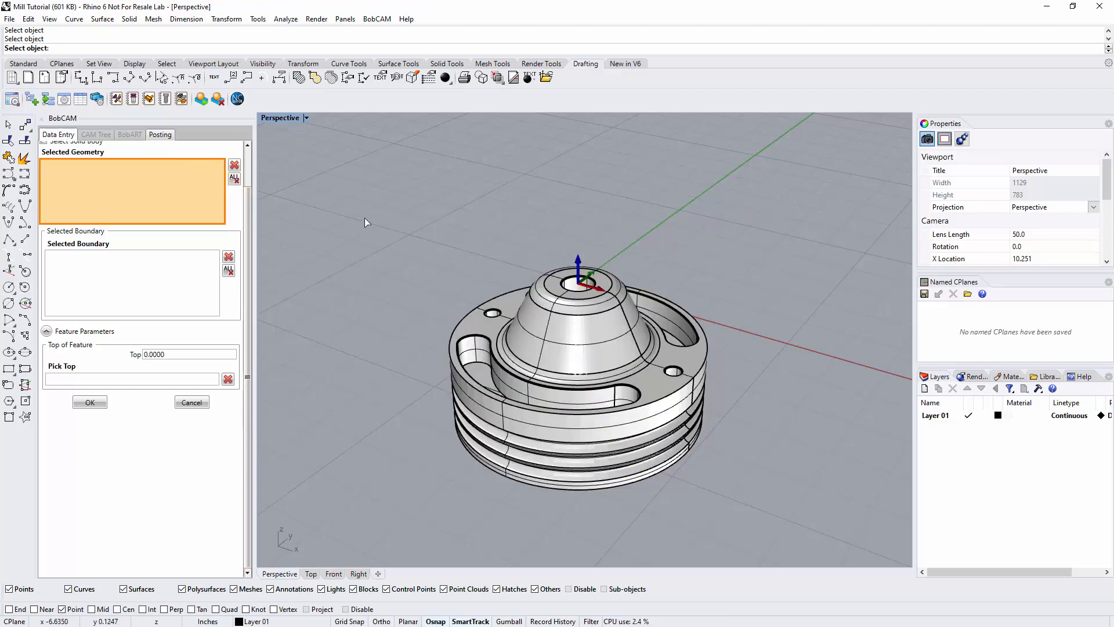
left_click(479, 324)
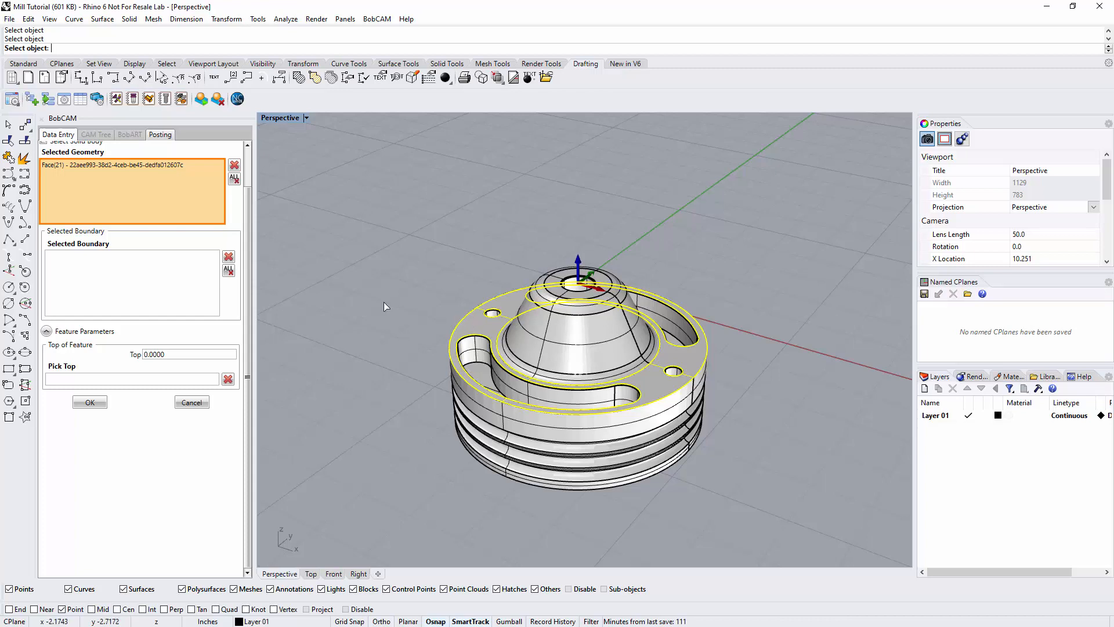
left_click(234, 177)
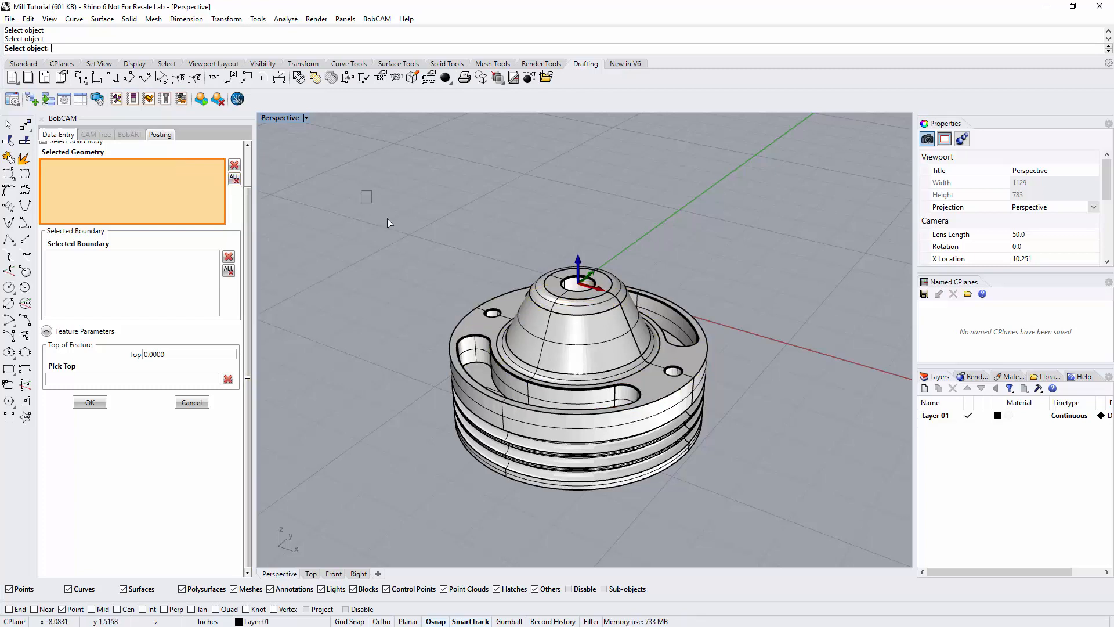
Window-select all faces of the part as the feature's geometry, keep the top of feature at 0.0000, and confirm the selection.
left_click_drag(361, 191, 764, 513)
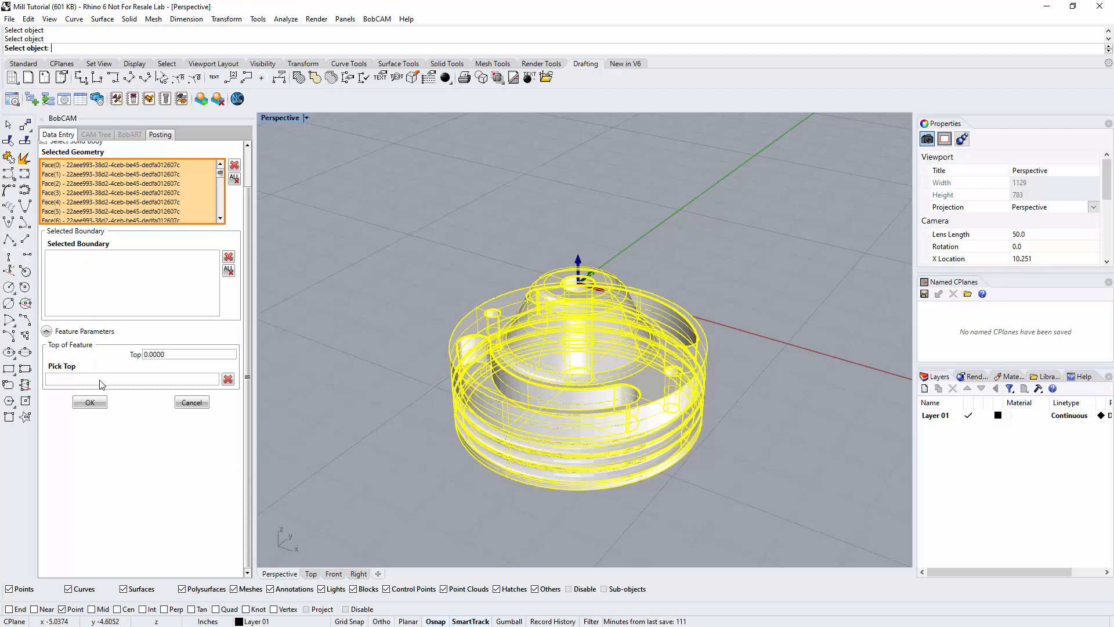
left_click_drag(169, 354, 144, 354)
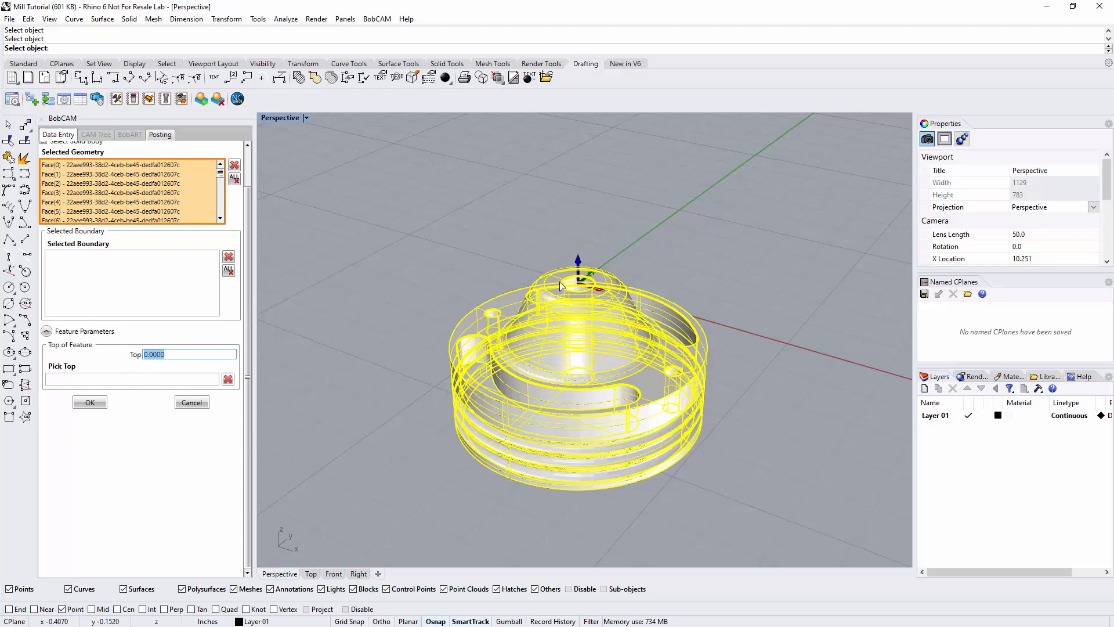
left_click(89, 404)
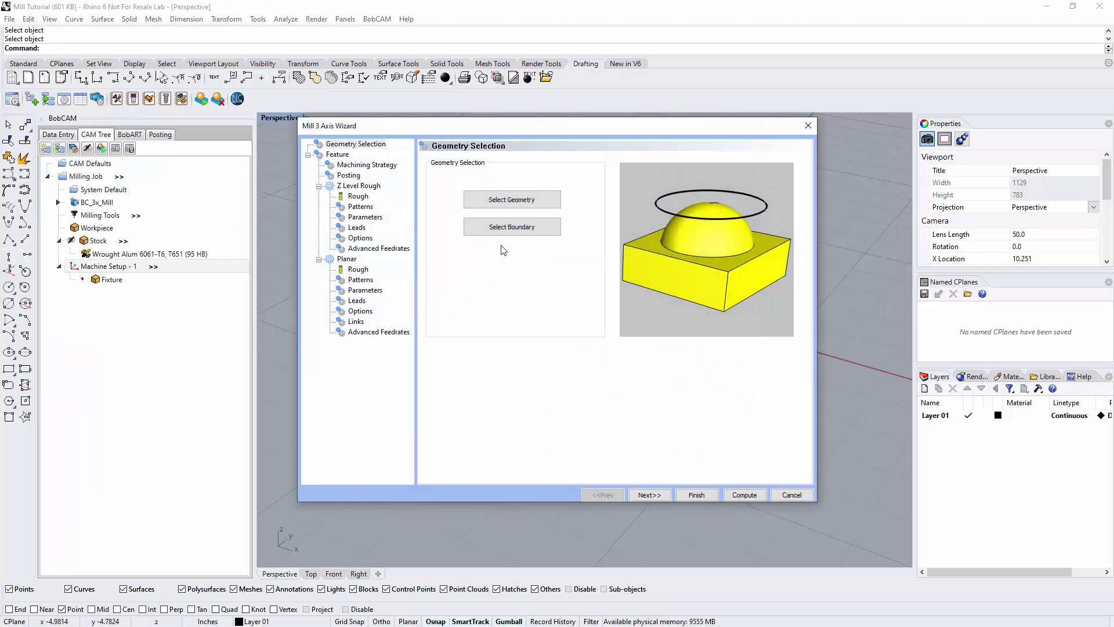
Keep the rapid plane at 0.2000, feed plane at 0.1000 and top of feature at 0.0000, and proceed to the machining strategy.
left_click(655, 496)
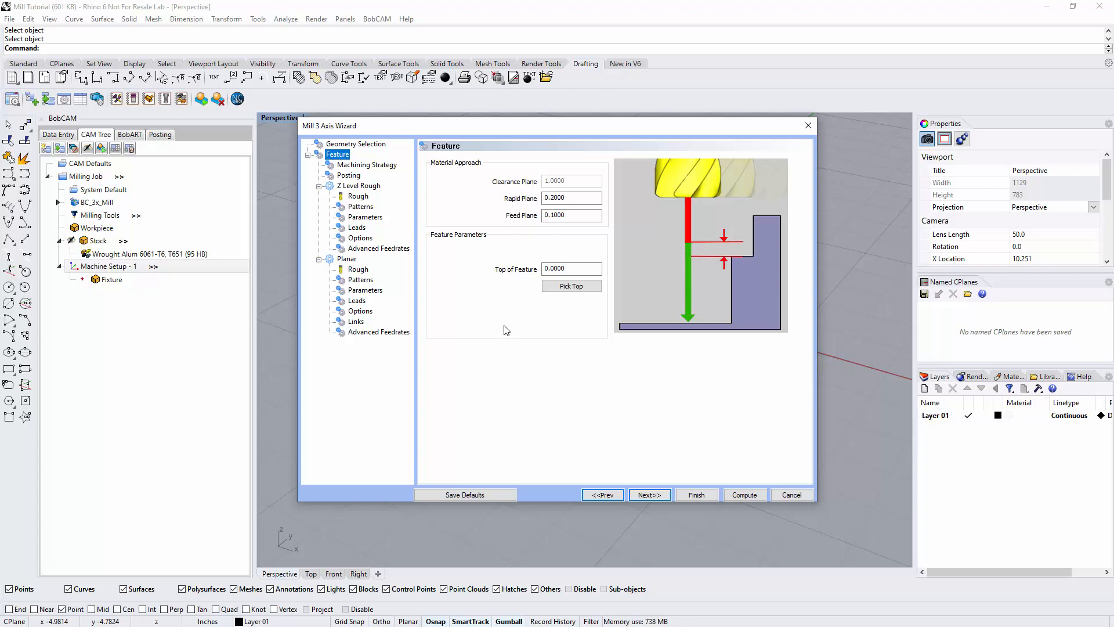
left_click_drag(495, 128, 508, 461)
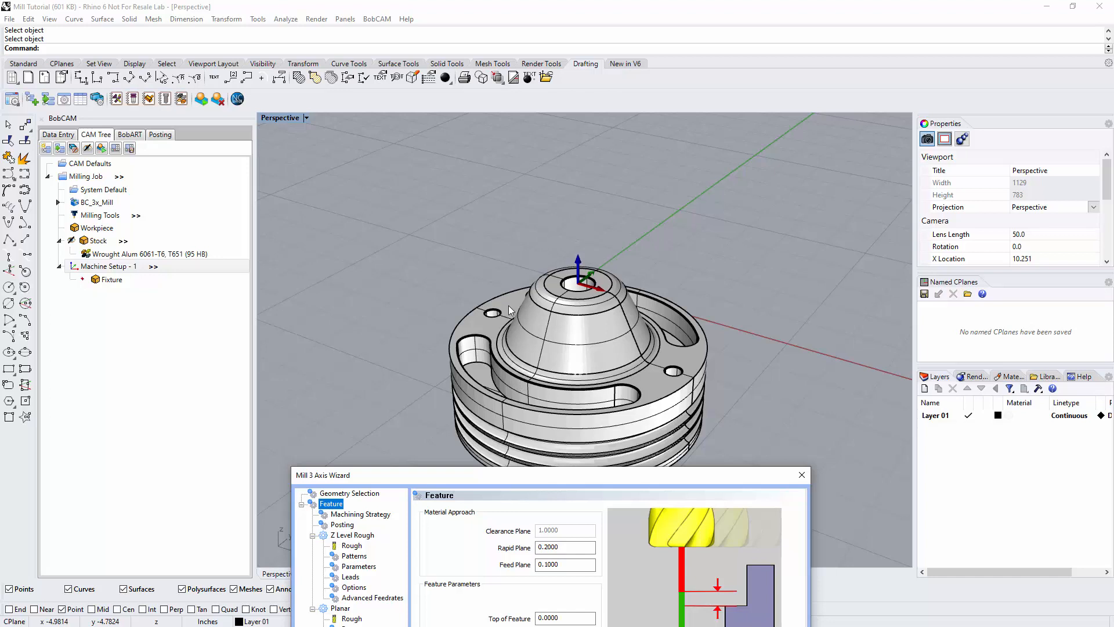
left_click_drag(513, 475, 503, 161)
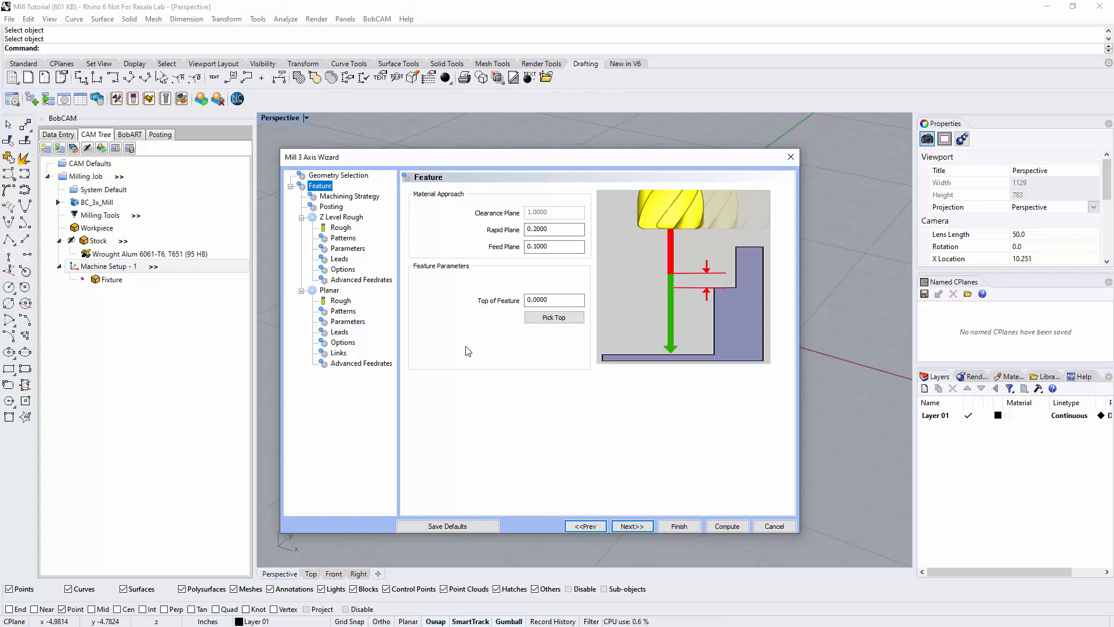
double_click(556, 248)
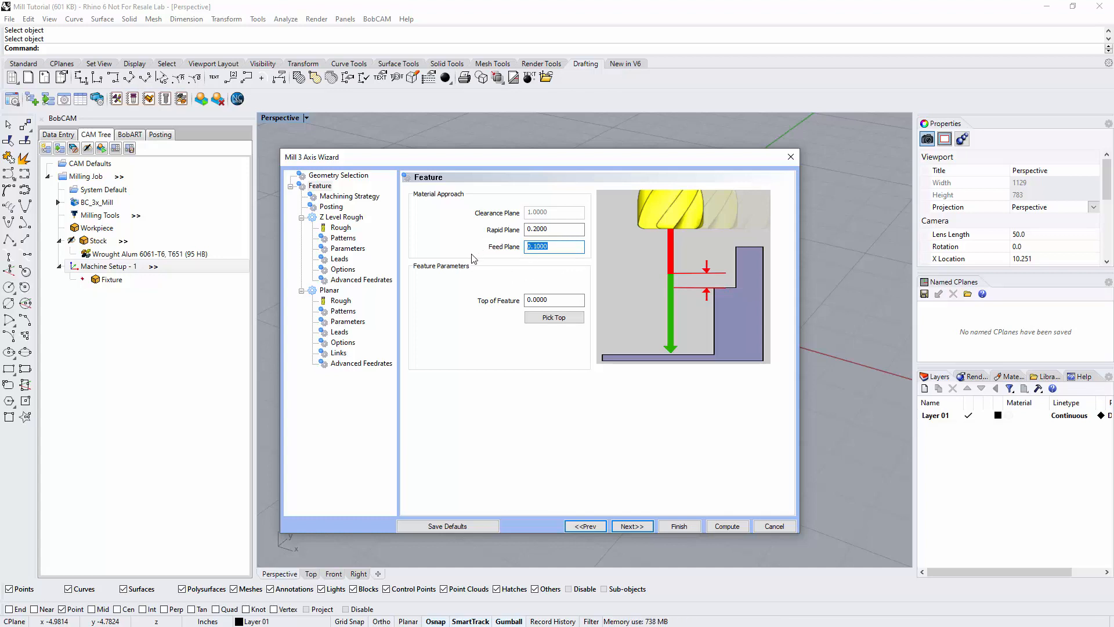
left_click(630, 526)
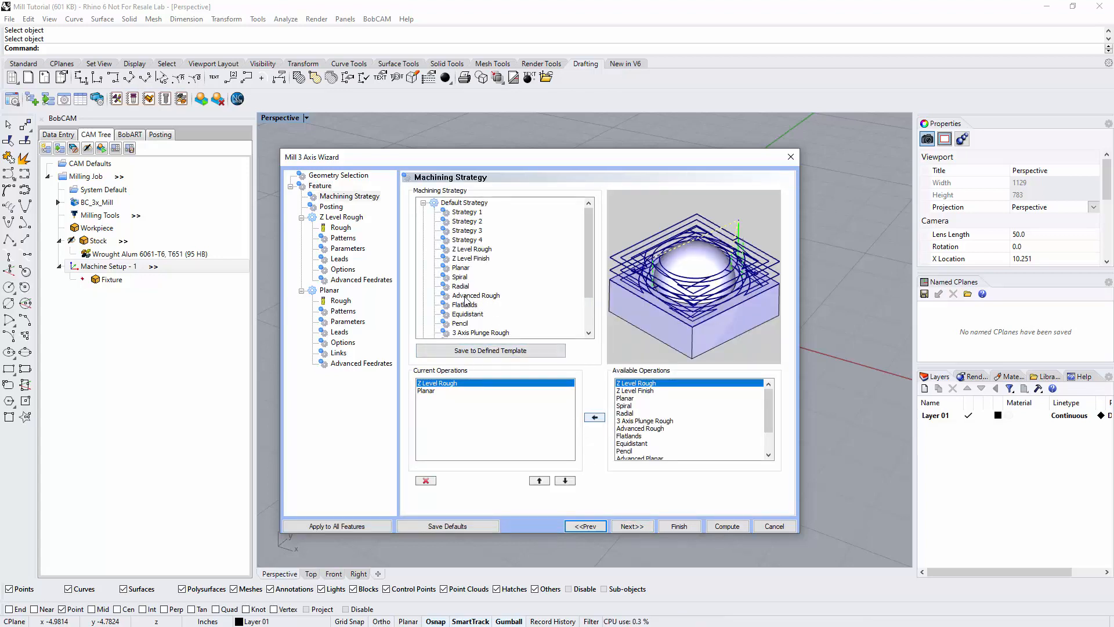
left_click(467, 249)
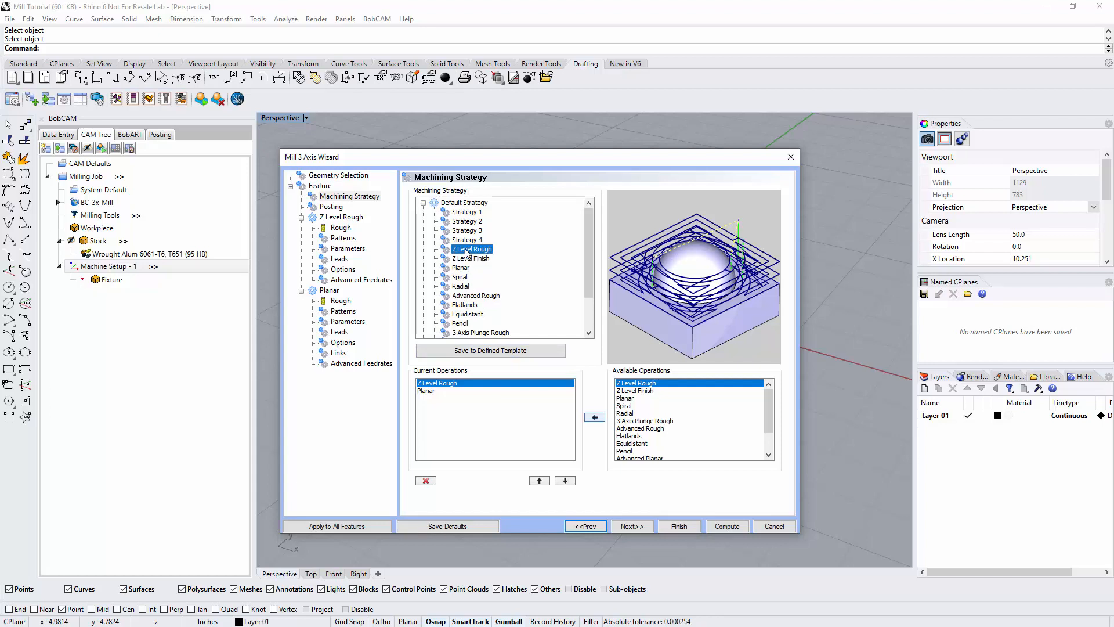
left_click(466, 258)
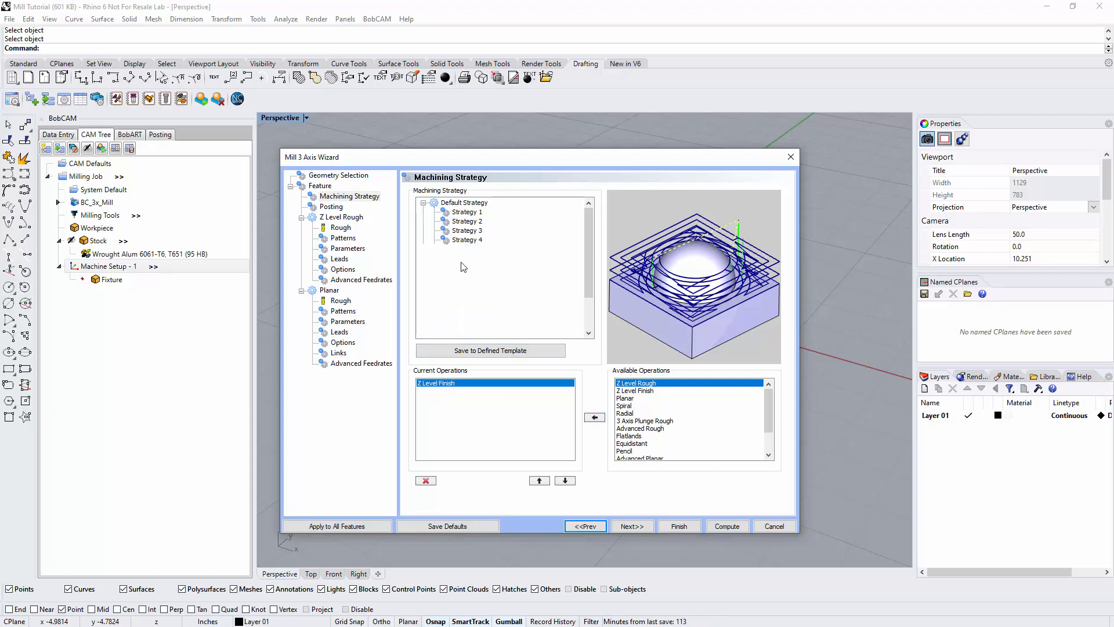
left_click(461, 268)
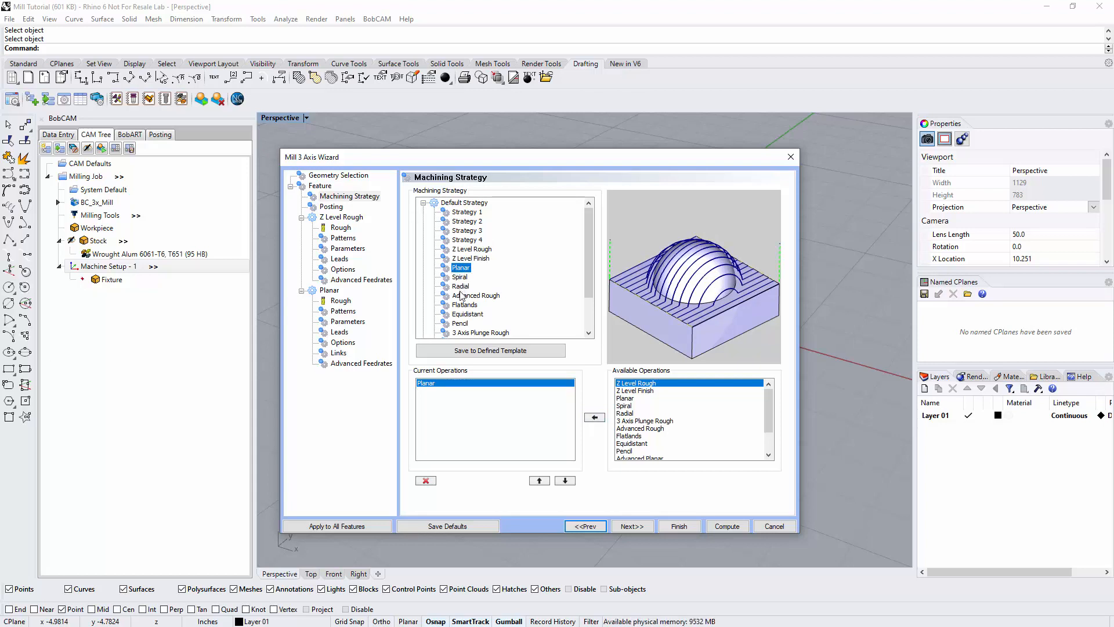
Set the machining strategy to Advanced Rough, and add Flatlands and Advanced Z Level Finish as further operations.
left_click(465, 296)
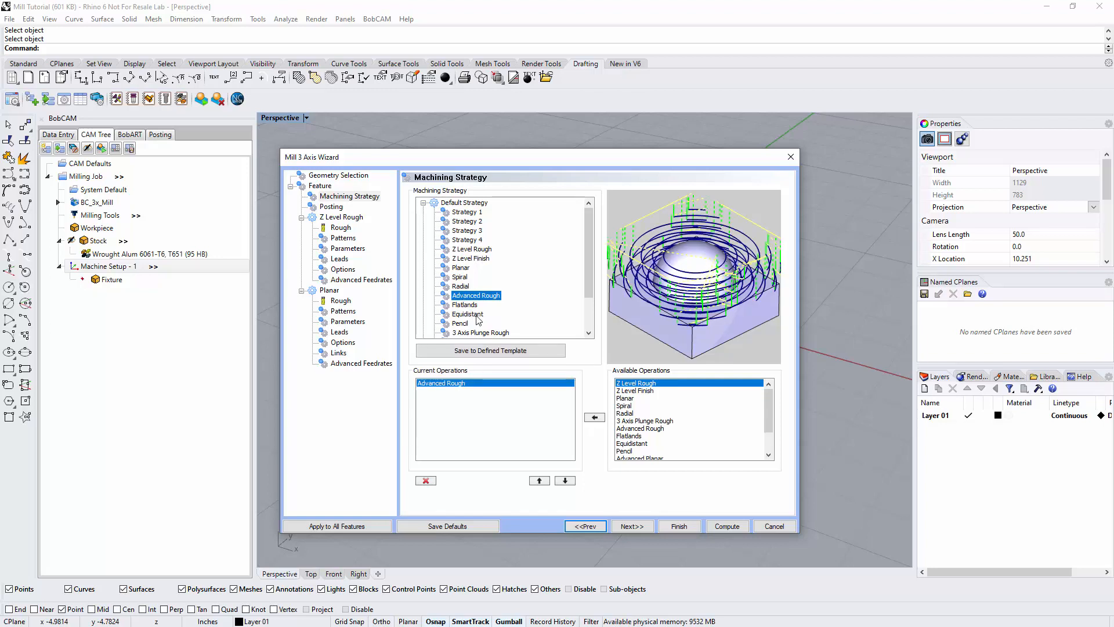
scroll(651, 434, "down", 2)
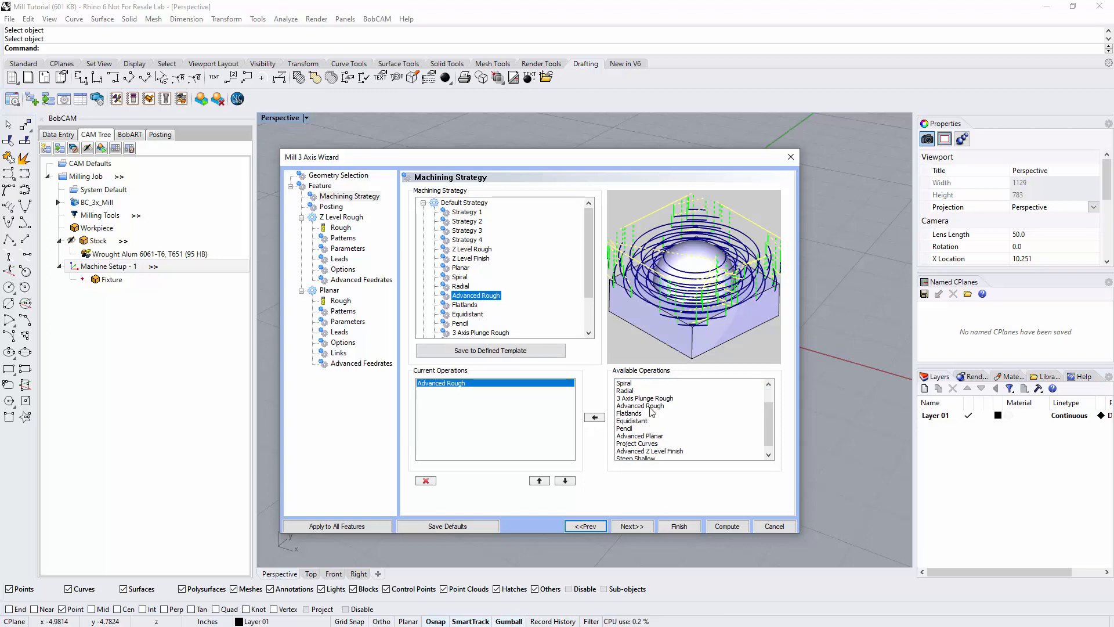
left_click(629, 413)
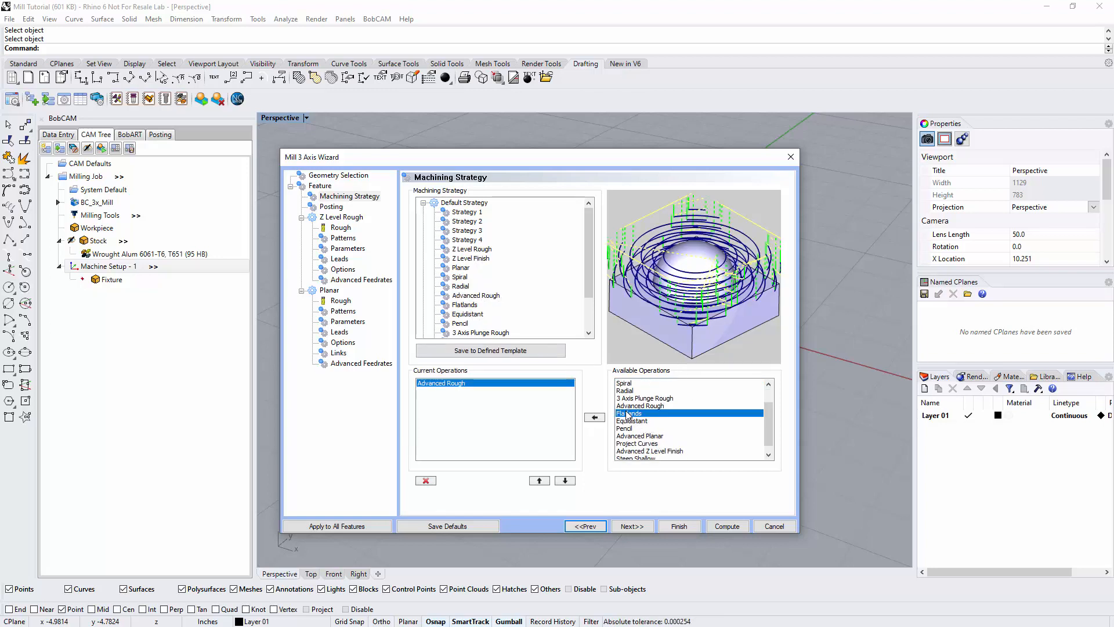
left_click(595, 417)
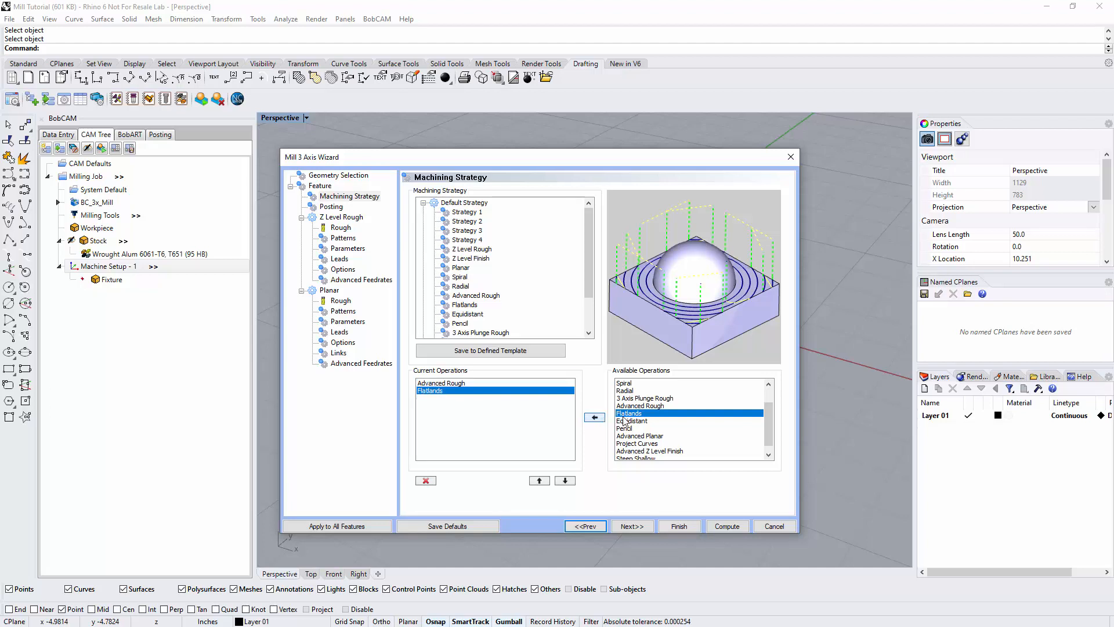
left_click(640, 451)
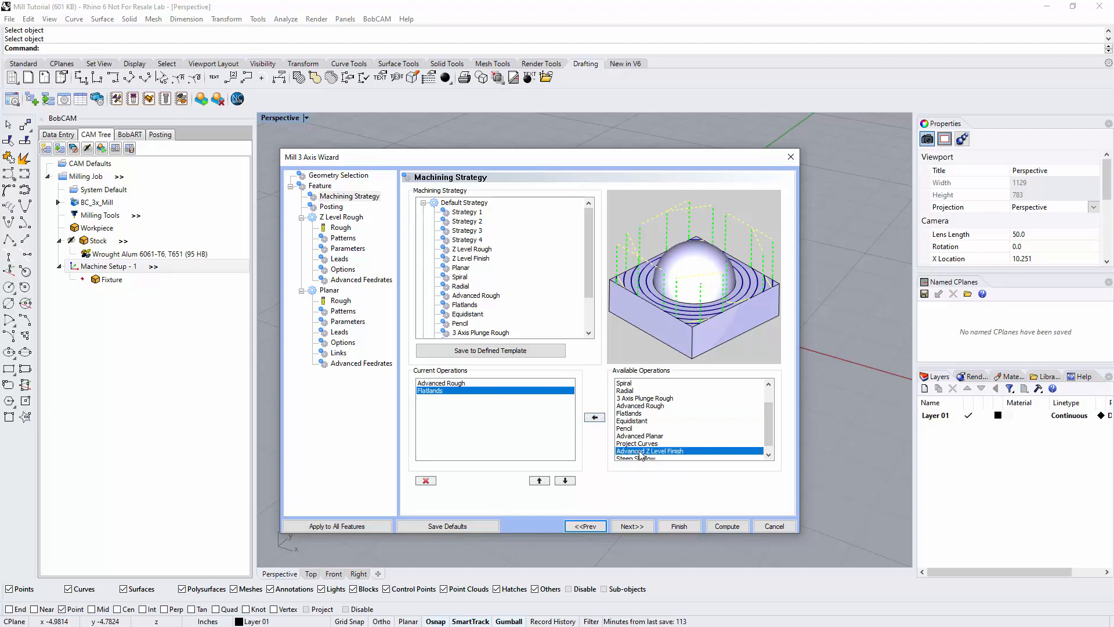
left_click(595, 417)
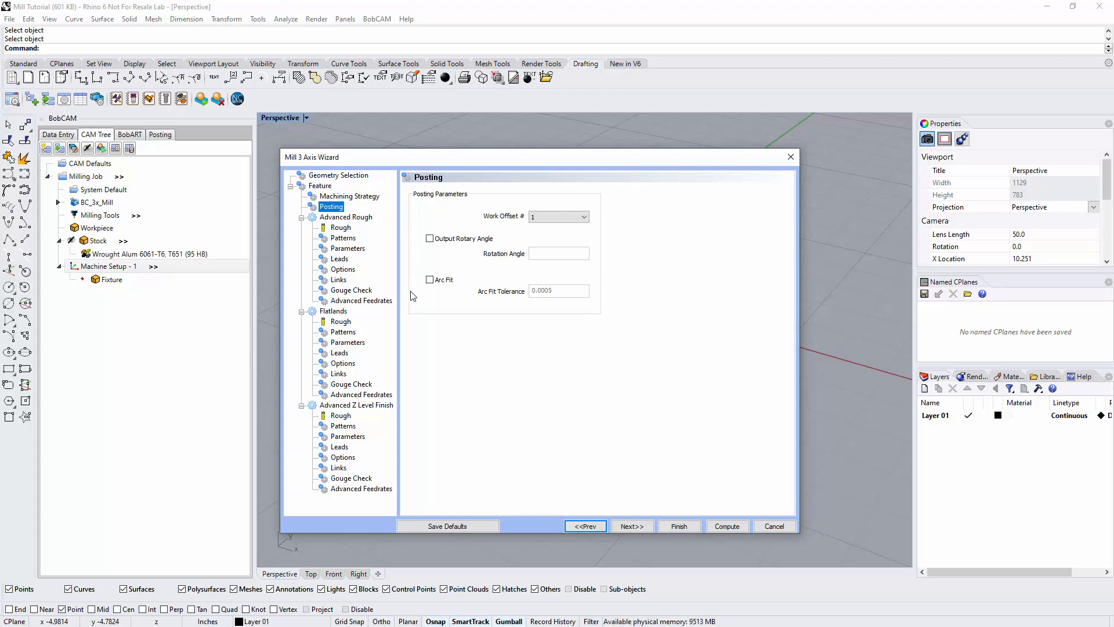
Enable arc fit for posting, and assign the 3 INSERT FACE MILL from the tool crib to the Advanced Rough operation.
left_click(430, 282)
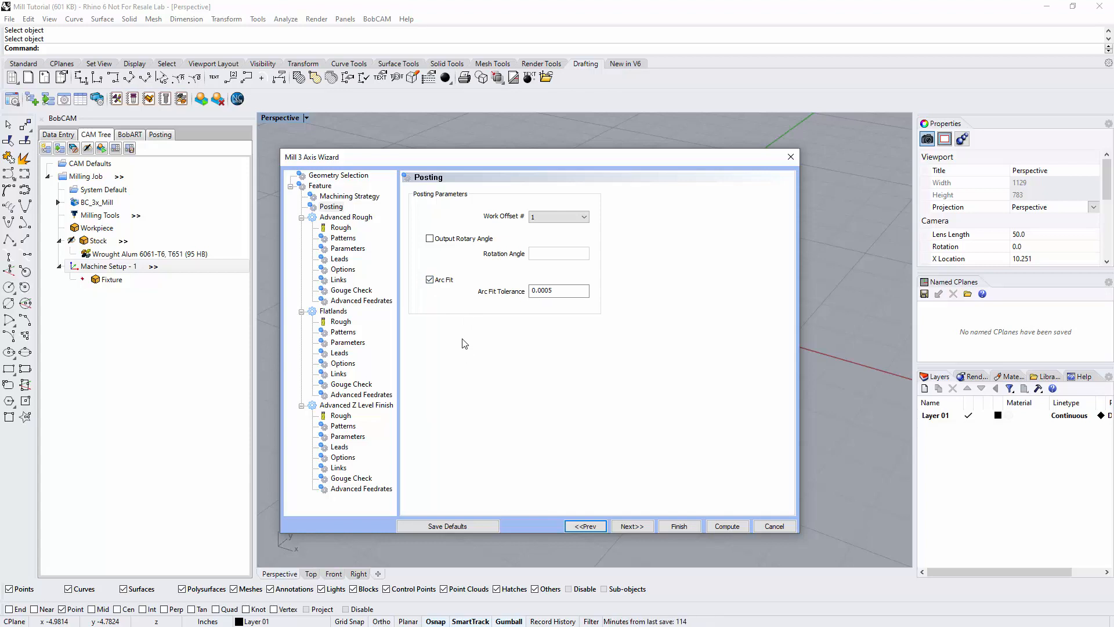
left_click(637, 527)
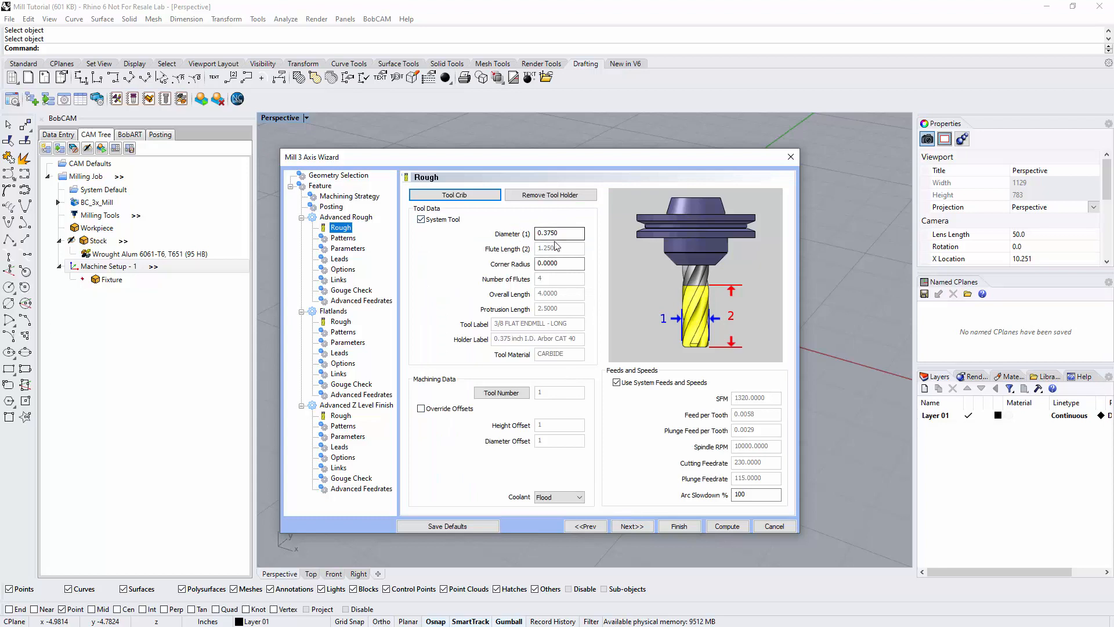
left_click(453, 198)
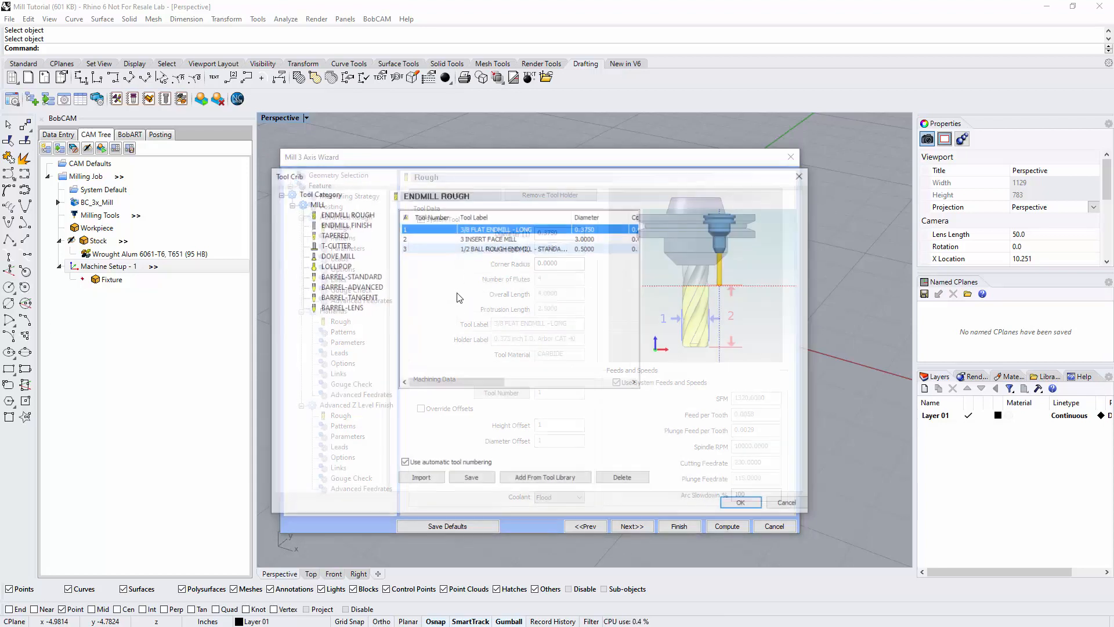
left_click(440, 238)
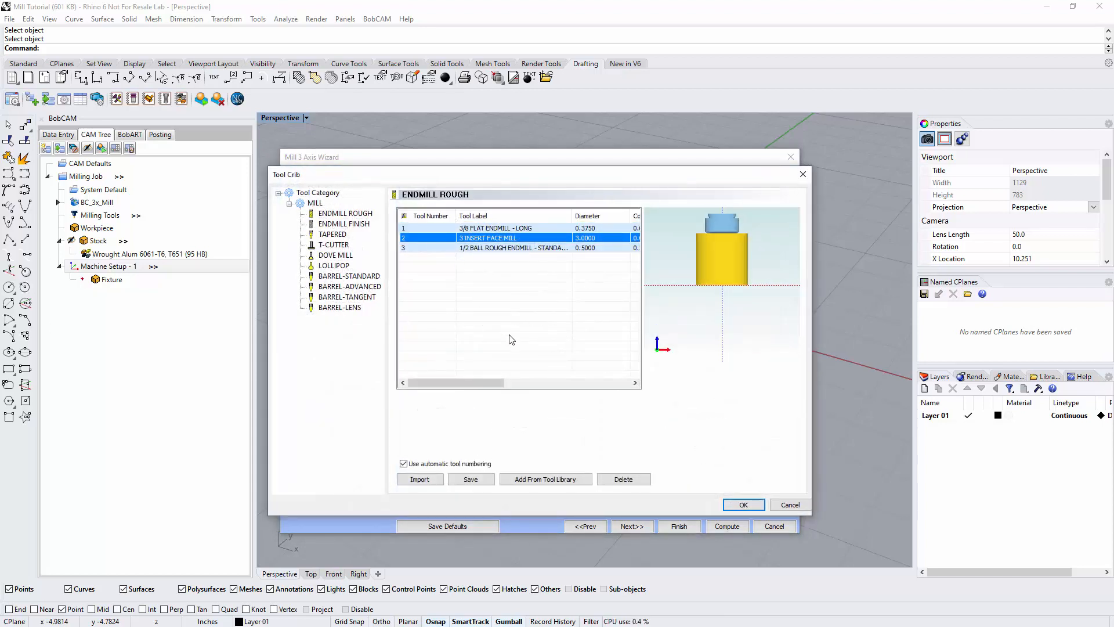
left_click(744, 505)
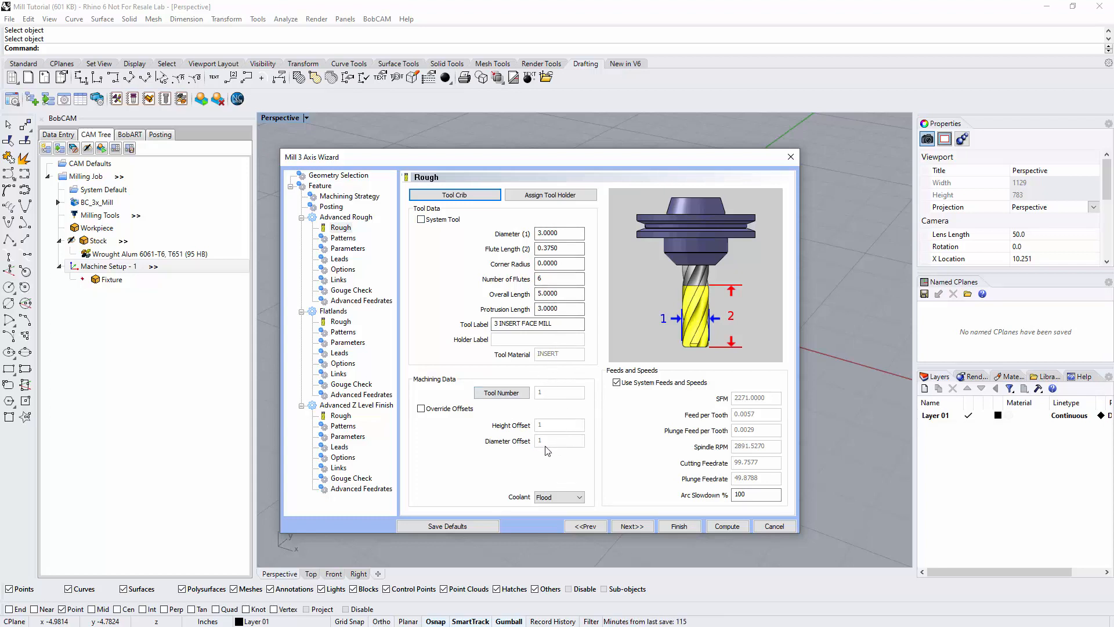
Review the face mill's offset override and coolant options, leaving the offsets automatic and the coolant on Flood.
left_click(421, 409)
left_click(441, 409)
left_click(567, 499)
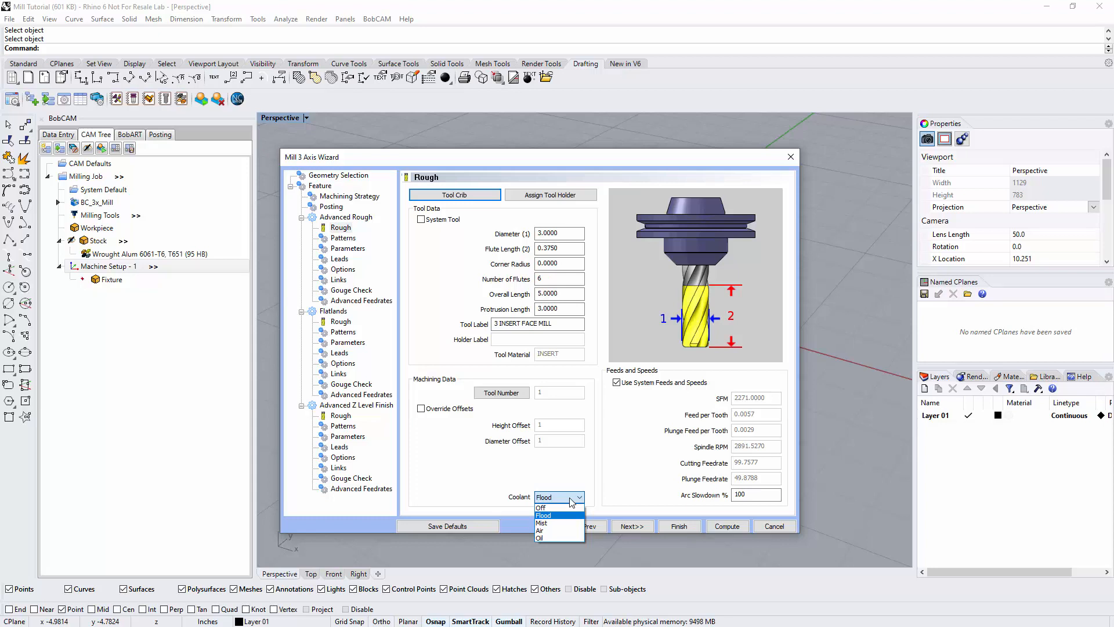
left_click(623, 433)
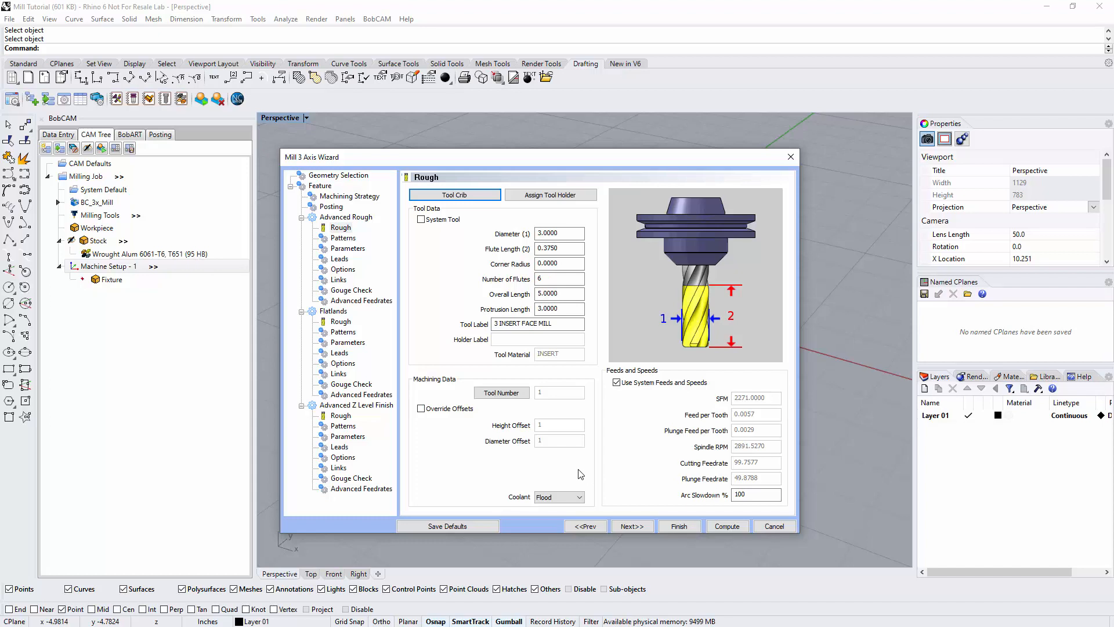
Unlock the face mill's feeds and speeds to examine the editable fields, and restore the system feeds and speeds.
left_click(617, 382)
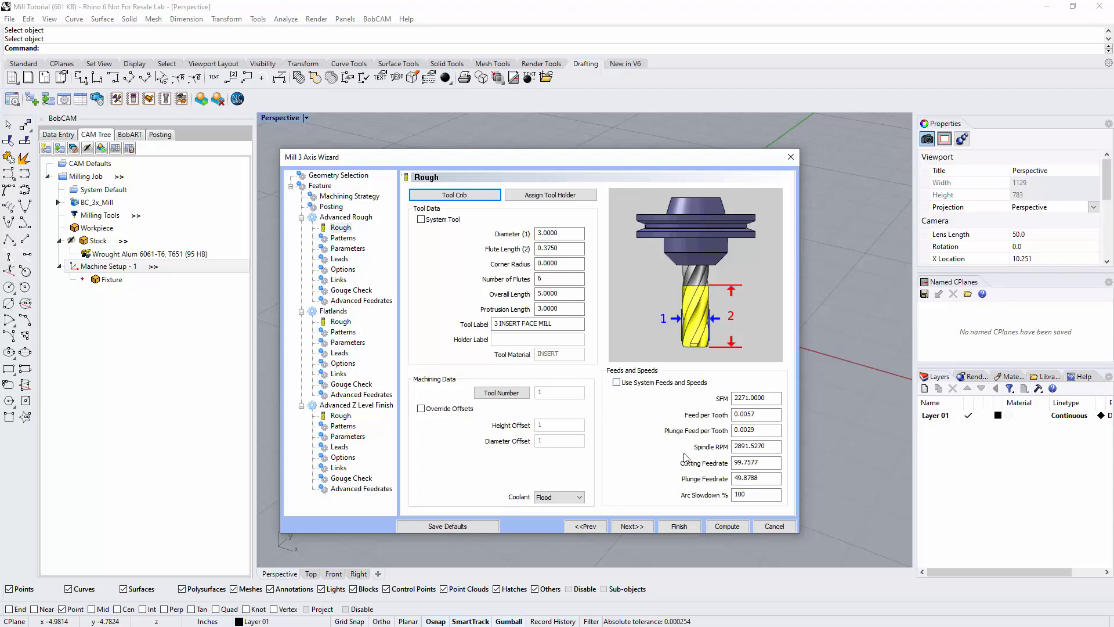
left_click_drag(771, 446, 732, 479)
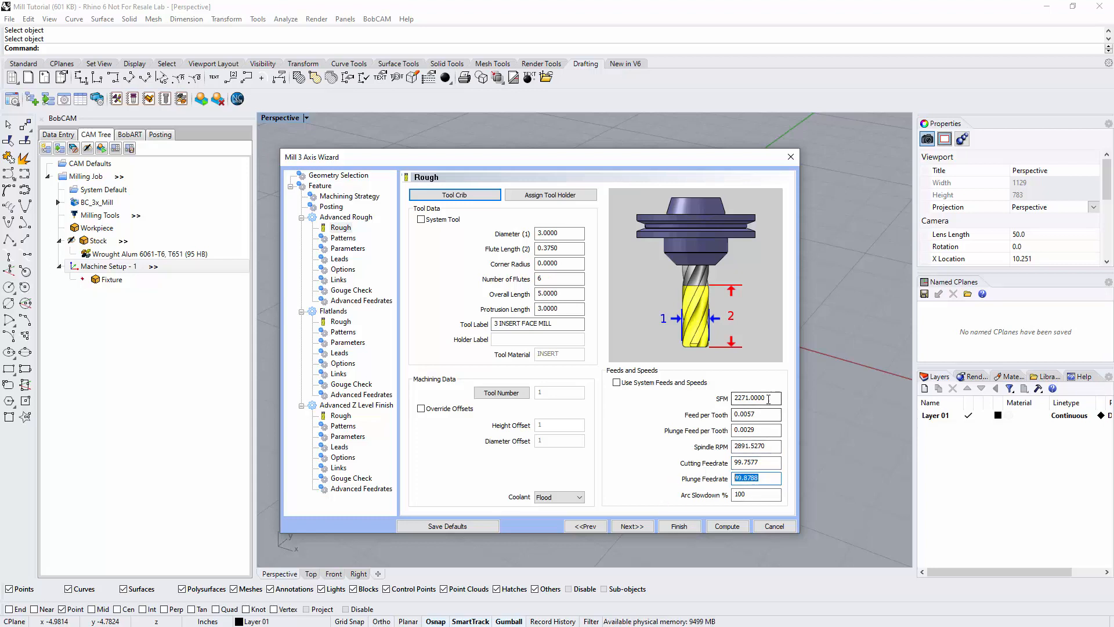
left_click_drag(769, 399, 723, 398)
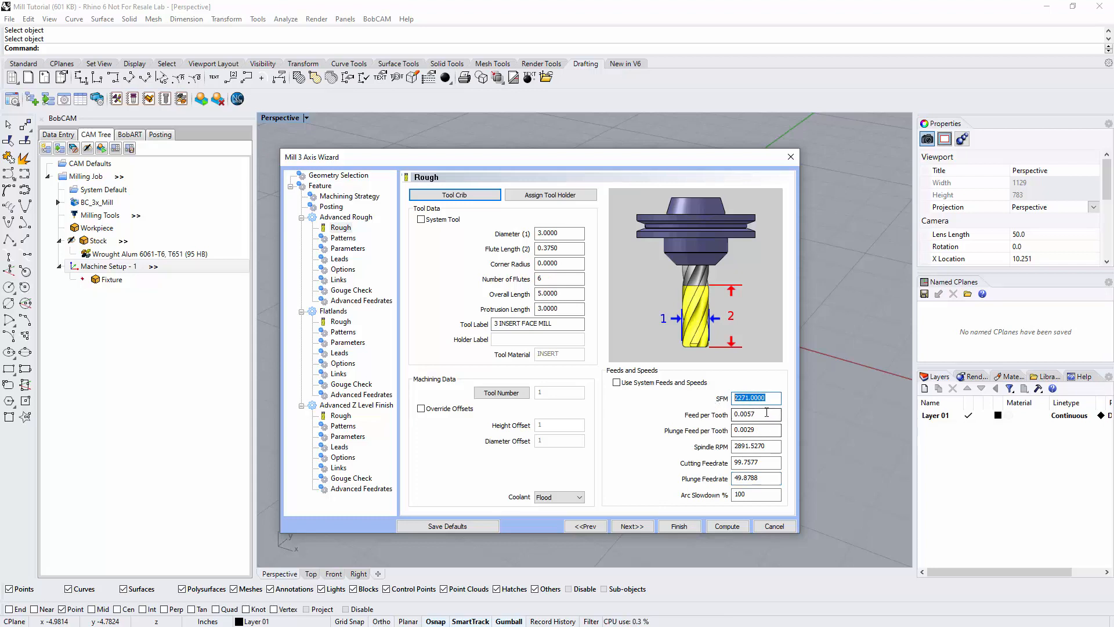
left_click_drag(778, 430, 715, 441)
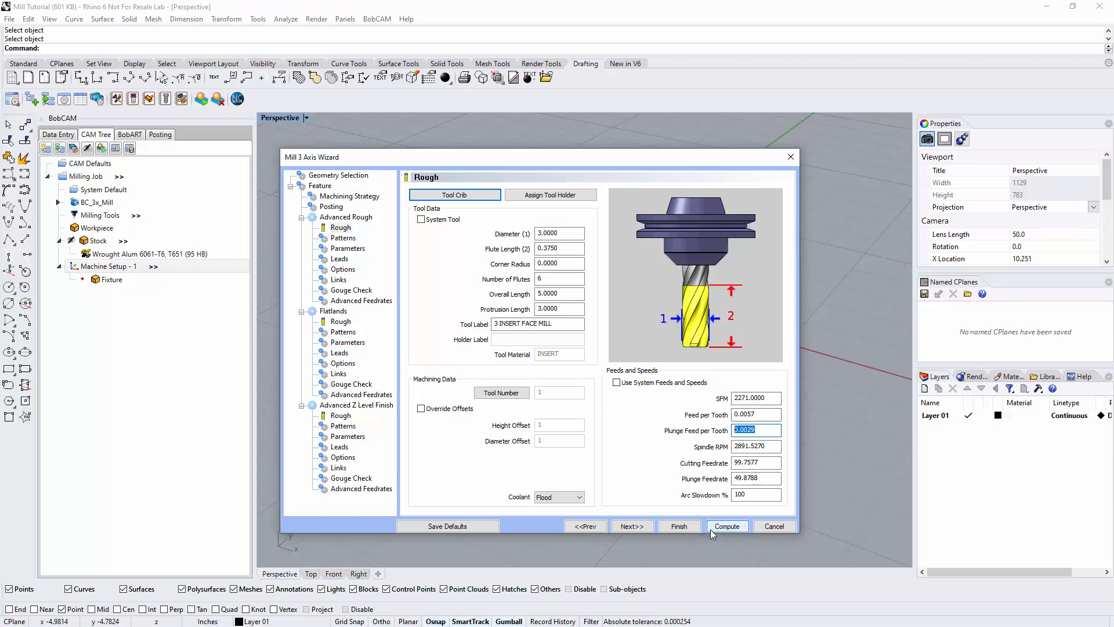
left_click(616, 382)
Set the face mill's arc slowdown to 100% and proceed to the Advanced Rough patterns.
left_click_drag(754, 494, 718, 491)
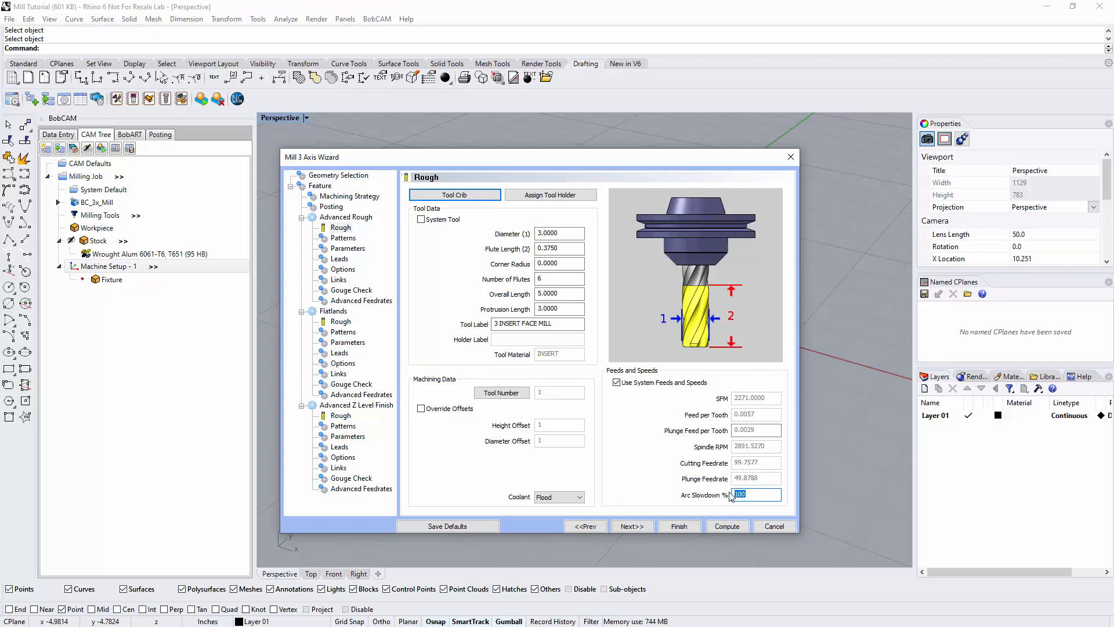
type("5")
key("BackSpace")
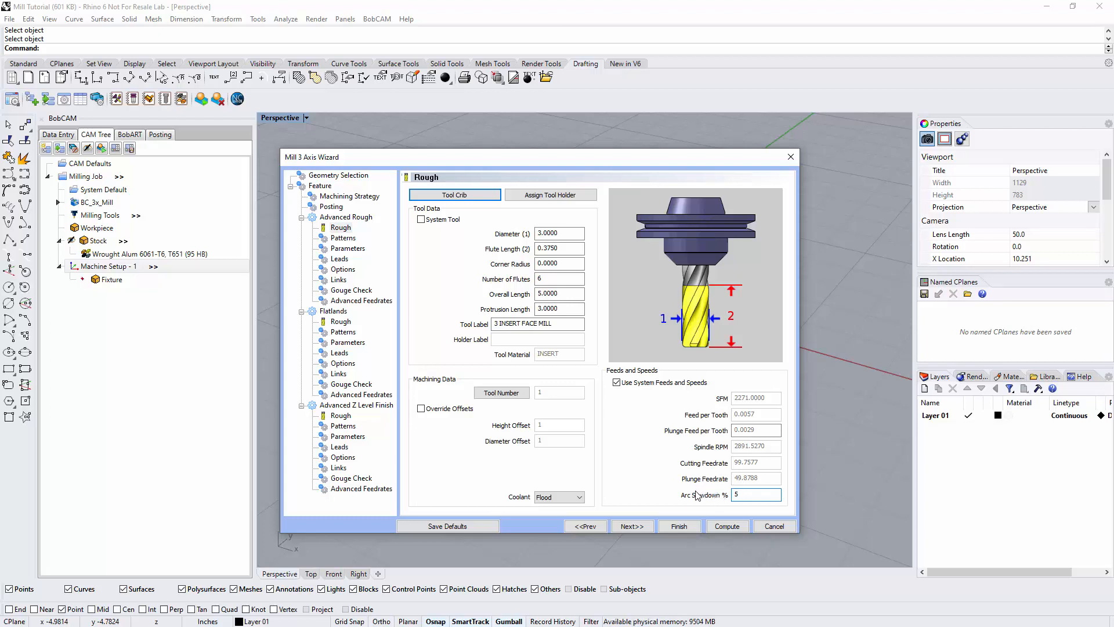
type("100")
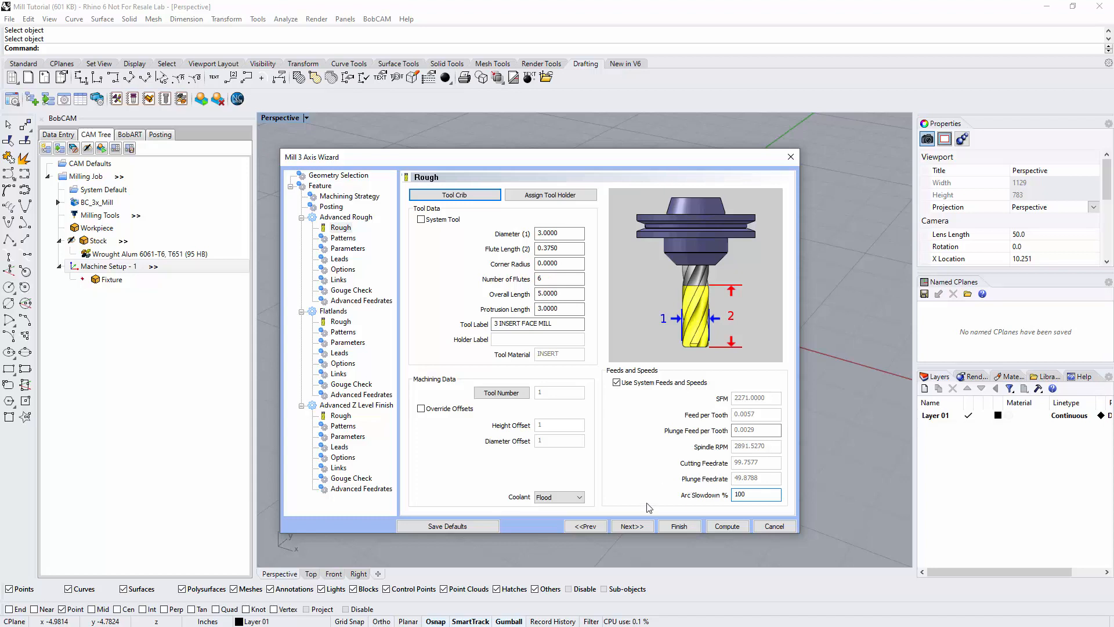
left_click(632, 526)
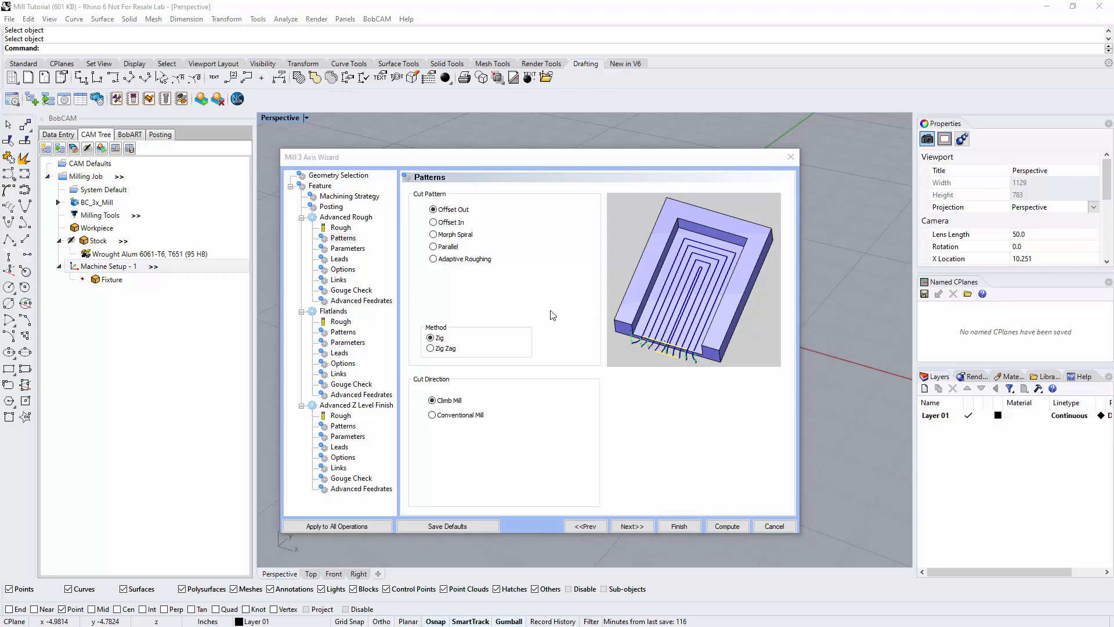
Compare the Advanced Rough cut patterns, choose Offset In with the Zig method and Climb Mill, and proceed to the parameters.
left_click(434, 223)
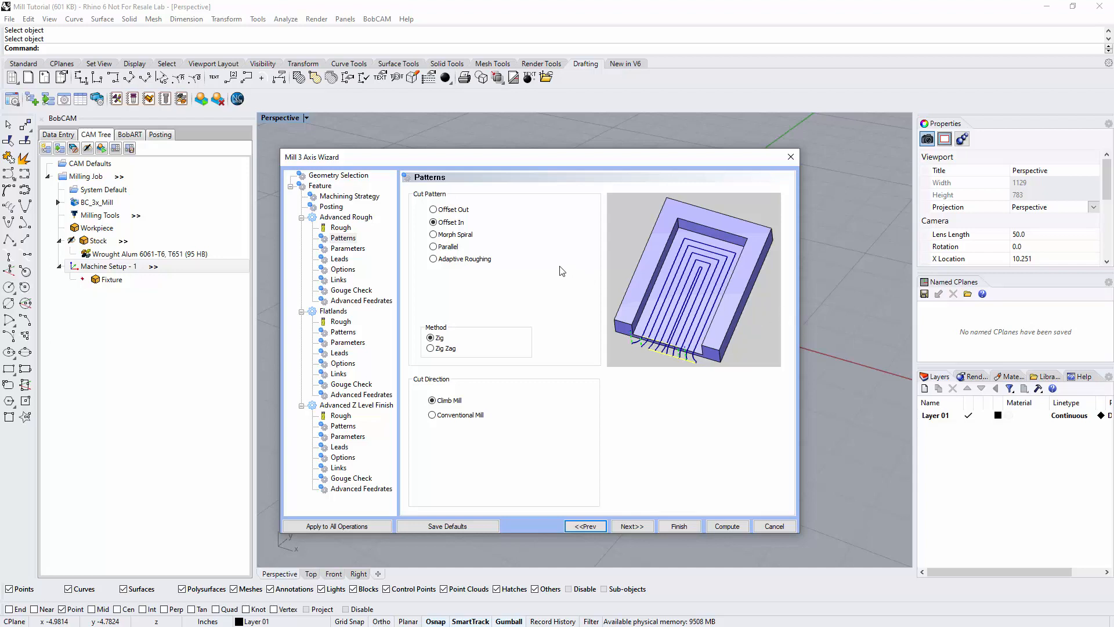
left_click(433, 234)
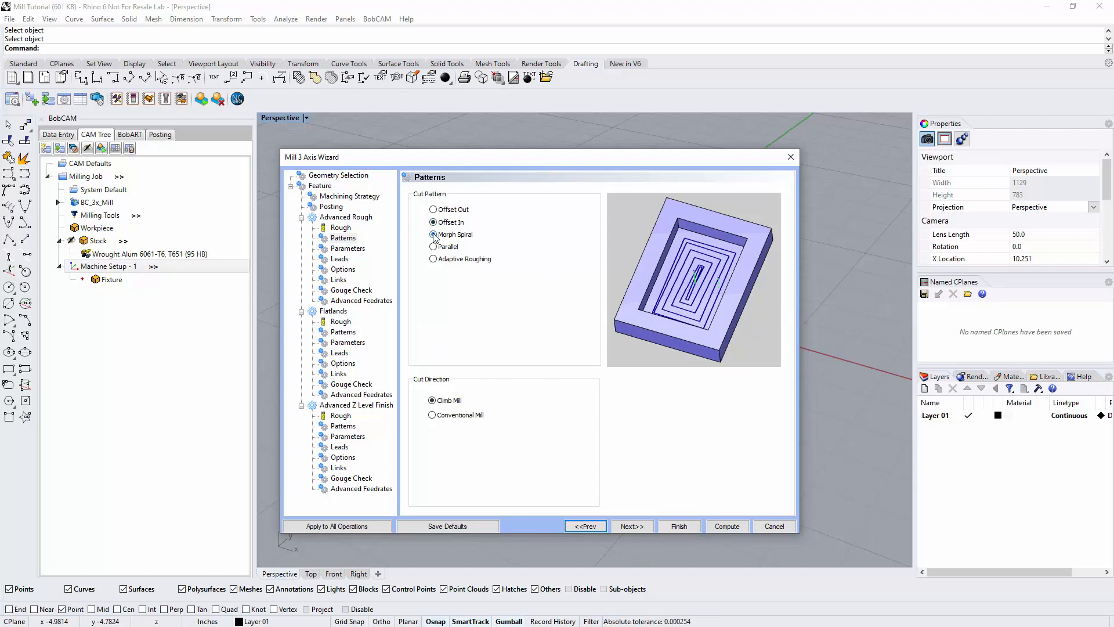
left_click(434, 247)
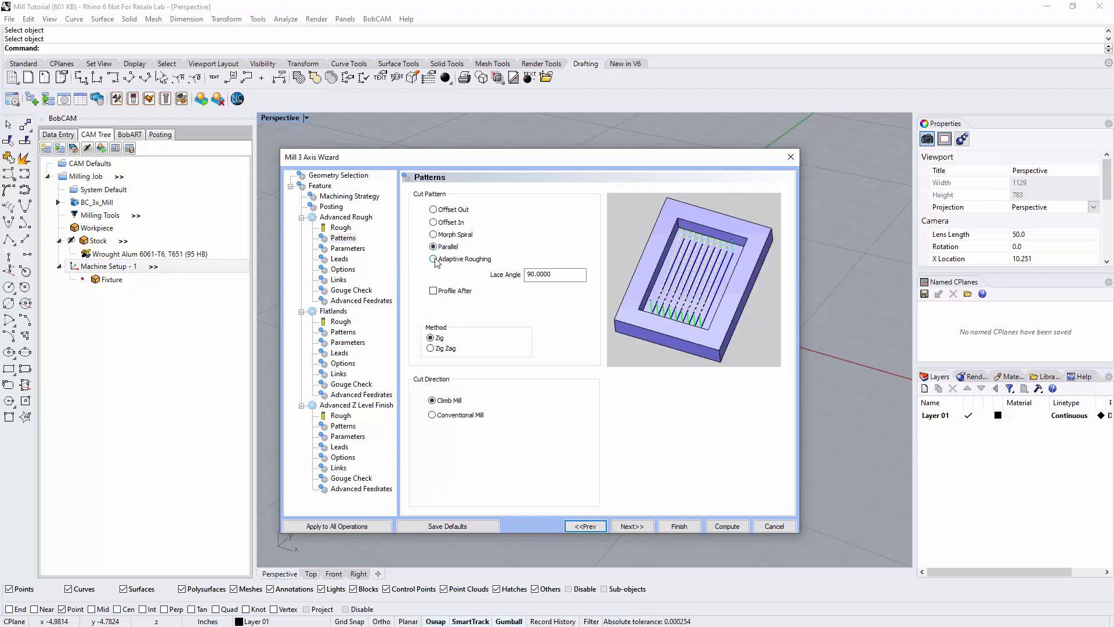
left_click(435, 260)
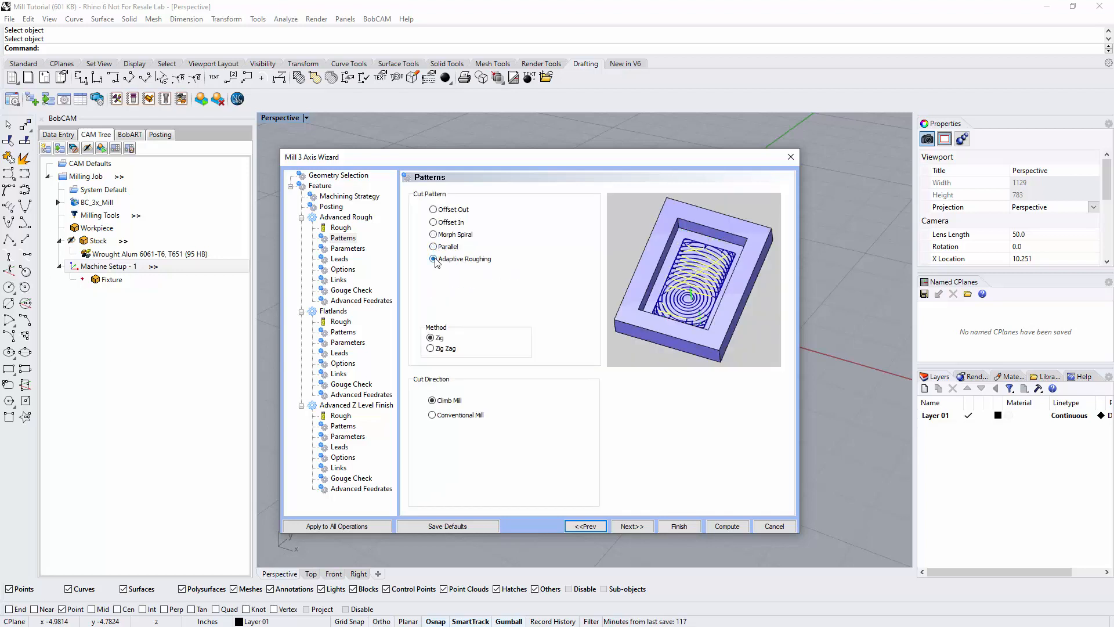
left_click(434, 209)
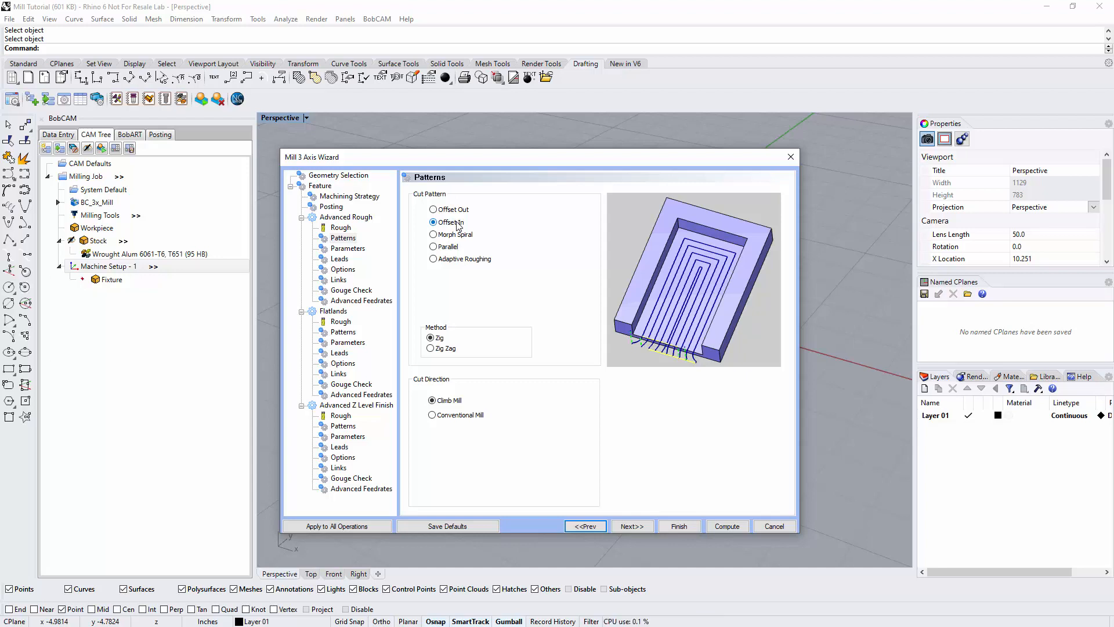
left_click(430, 351)
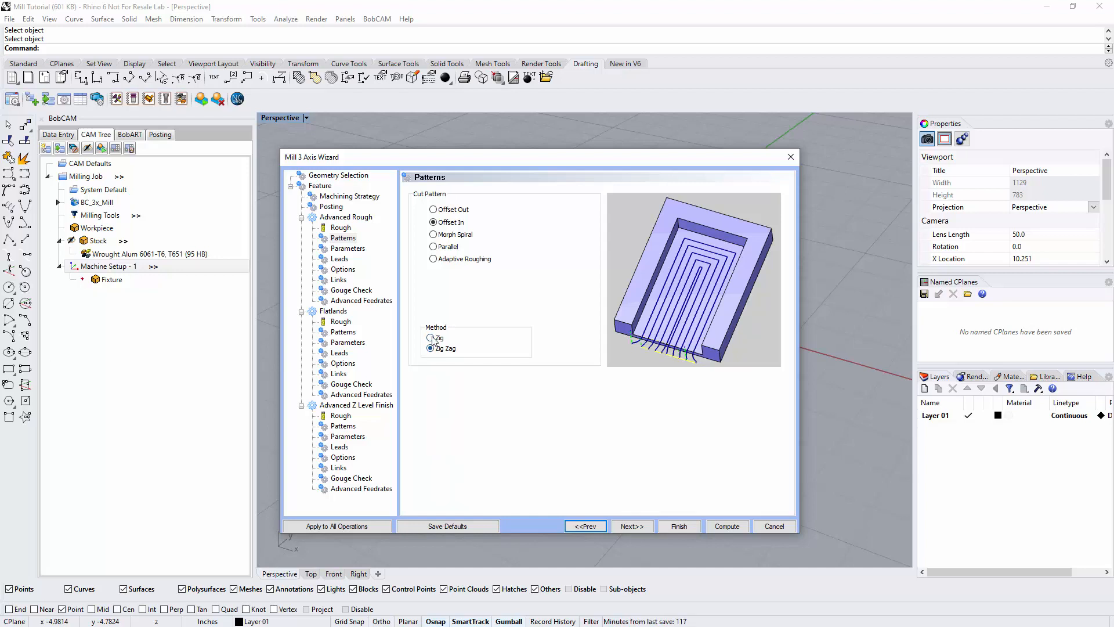
left_click(432, 336)
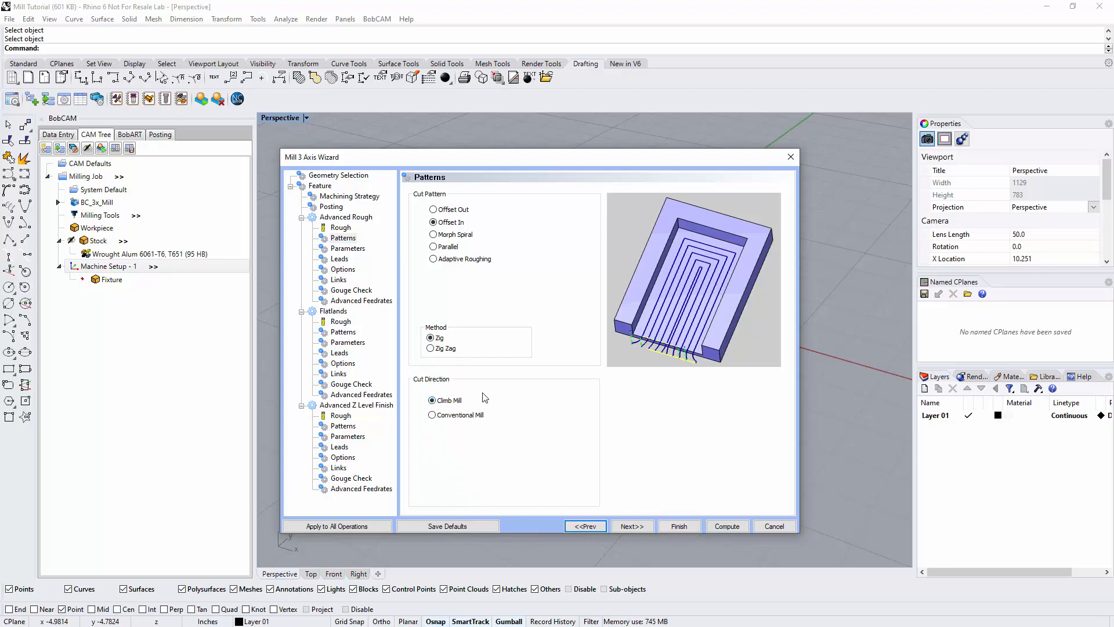
left_click(632, 527)
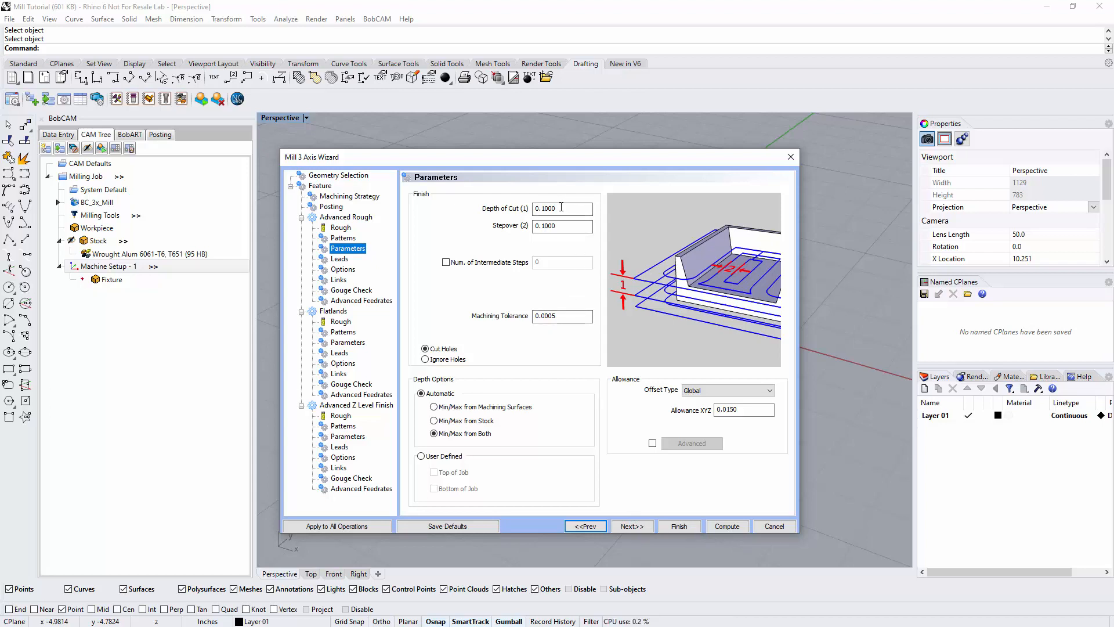
Set the Advanced Rough depth of cut to 0.1500 and the stepover to 0.8750.
key("Tab")
type(".1")
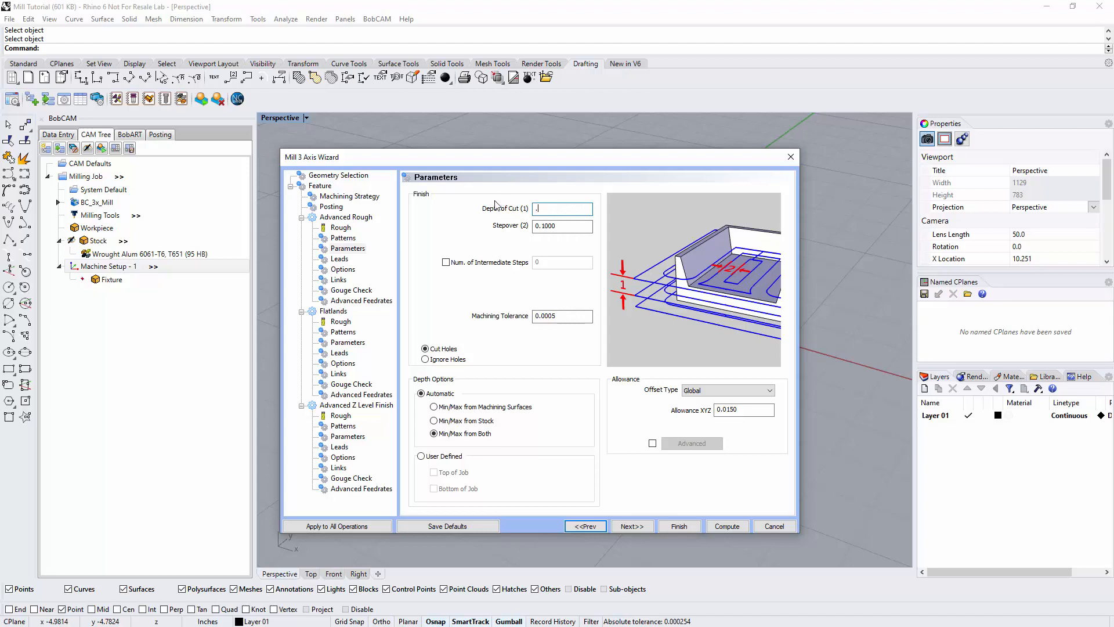
type("50")
key("Tab")
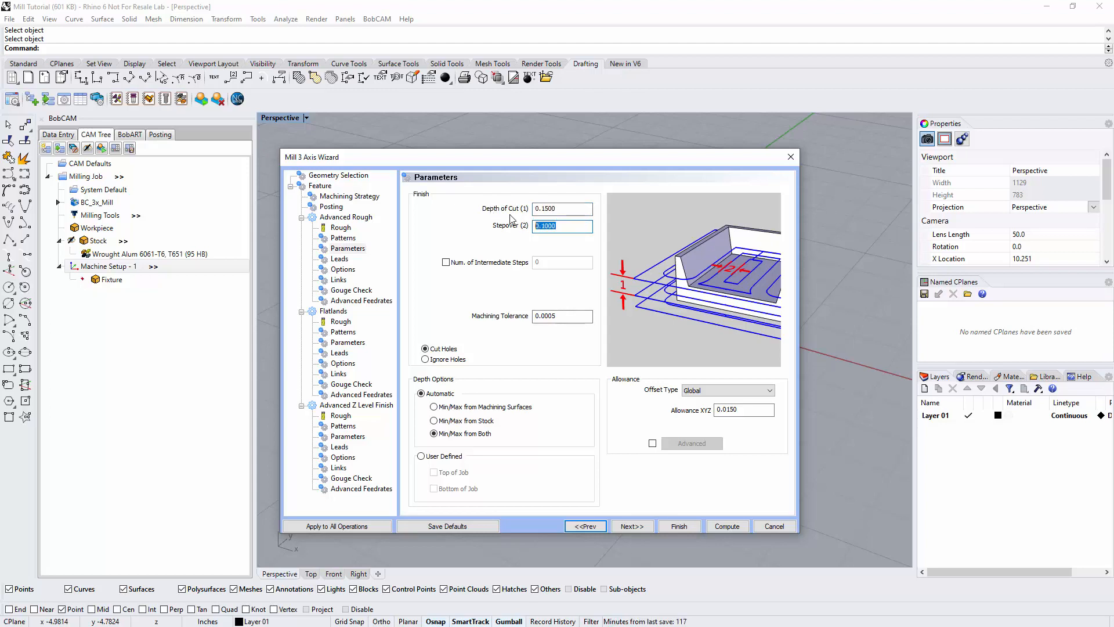
type(".875")
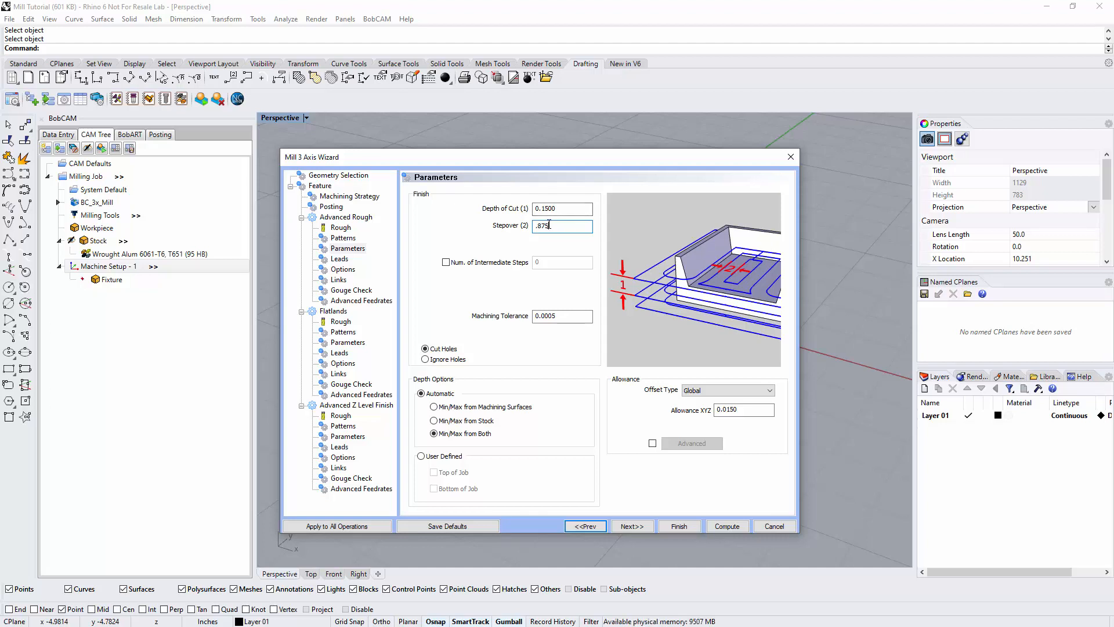
left_click_drag(563, 208, 514, 208)
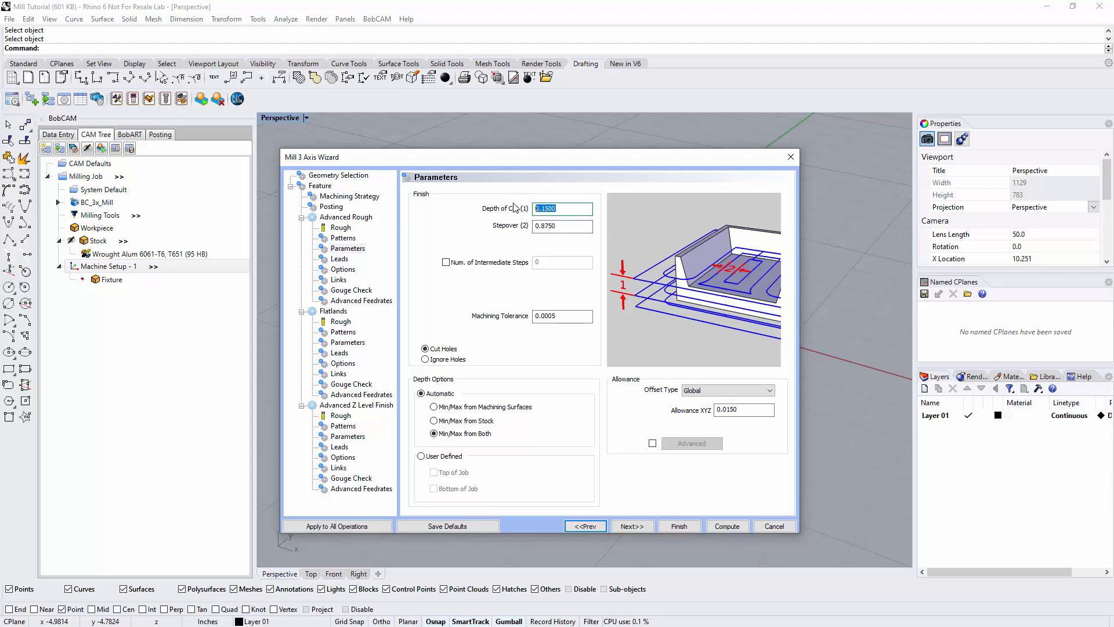
double_click(565, 227)
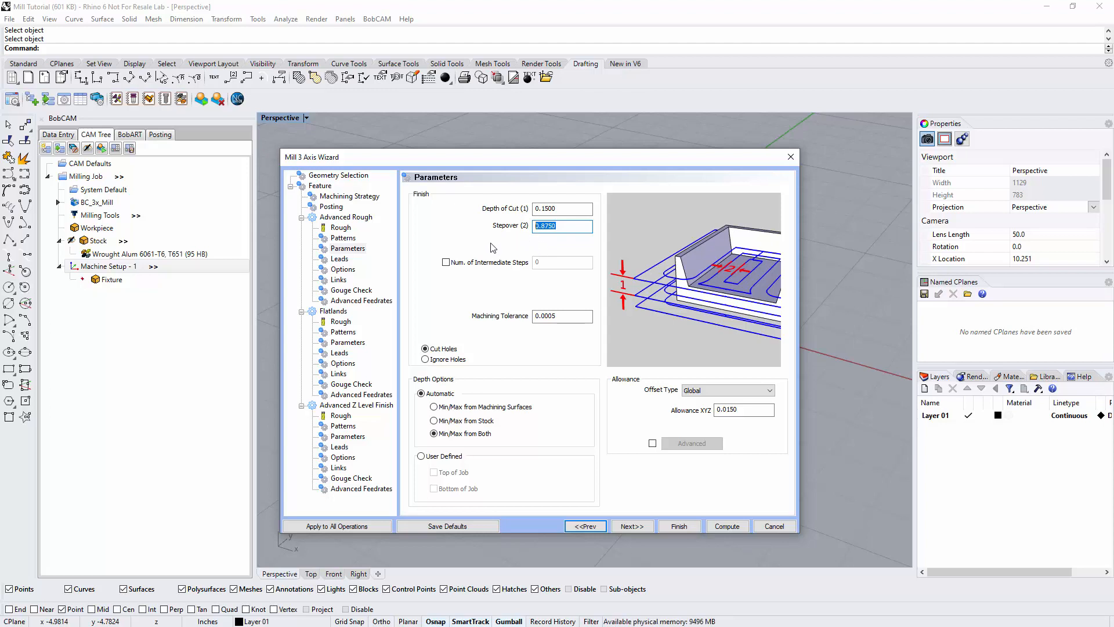
Enable intermediate steps for the Advanced Rough, set their number to 2, and keep the stock thickness detection at 0.0000.
left_click(446, 262)
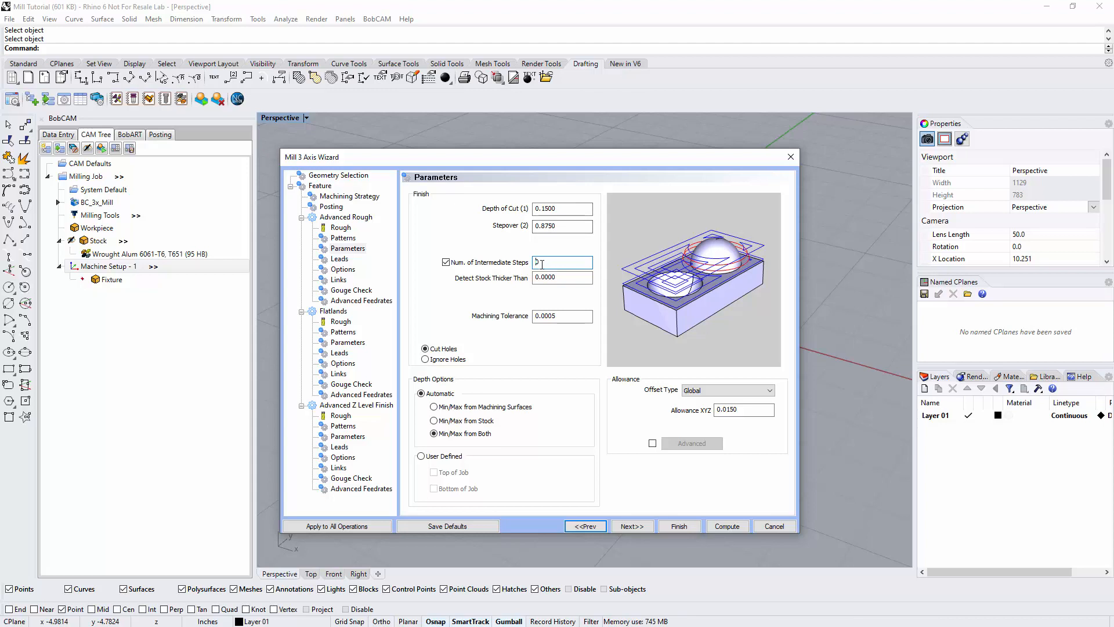
key("BackSpace")
type("2")
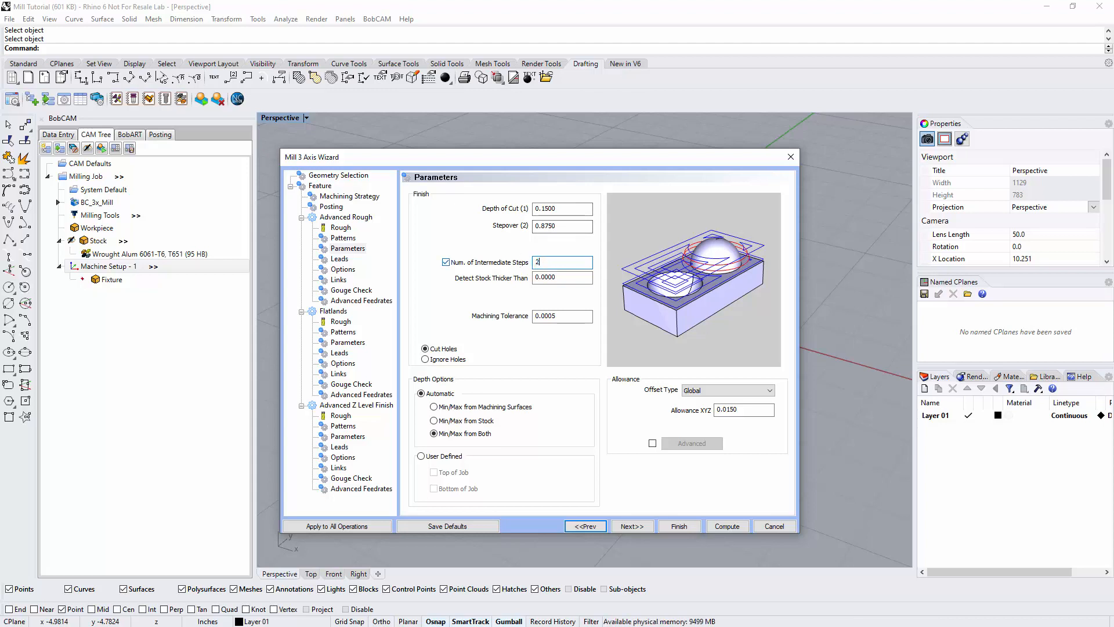
left_click(567, 277)
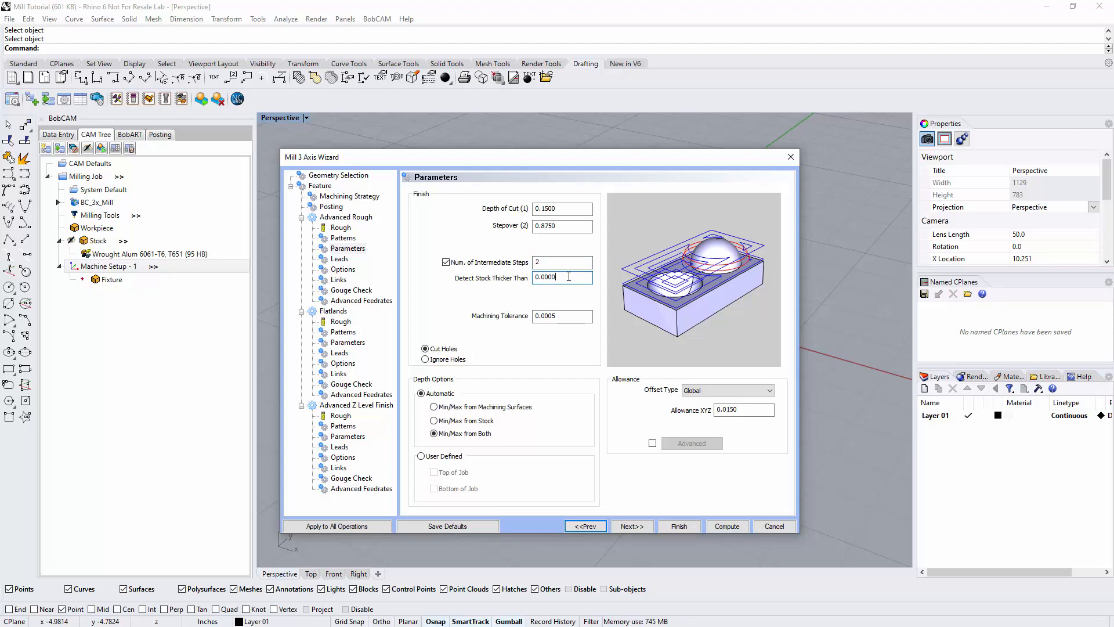
left_click_drag(569, 277, 504, 273)
Set the Advanced Rough machining tolerance to 0.0005.
left_click_drag(583, 317, 518, 311)
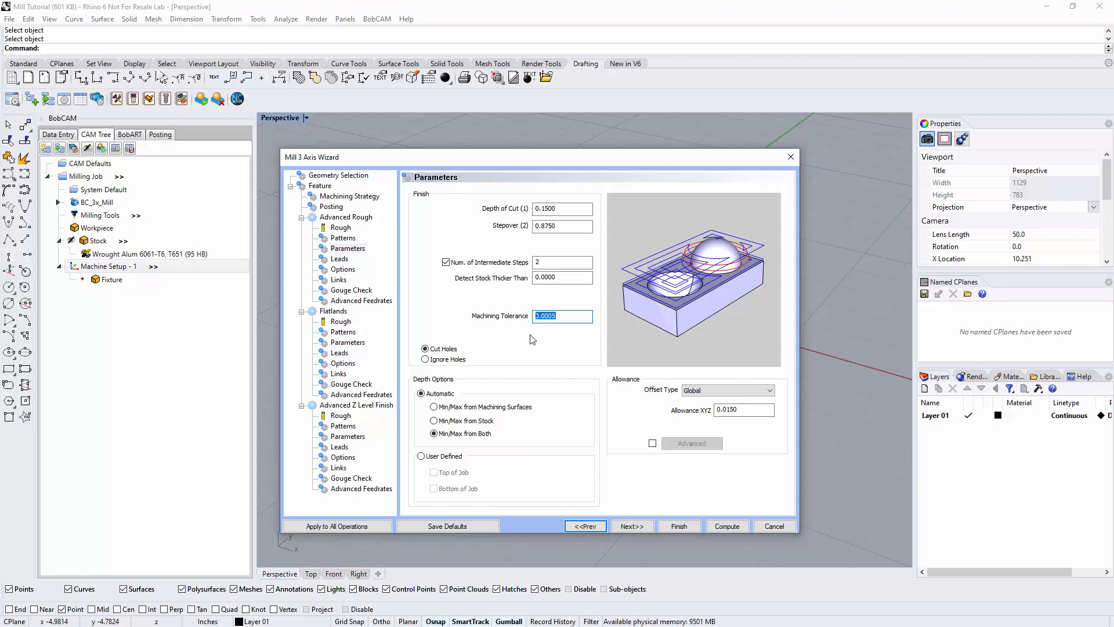
left_click(565, 315)
type("5")
Choose Cut Holes and set the automatic depth option to Min/Max from Both after trying Min/Max from Stock.
left_click(439, 348)
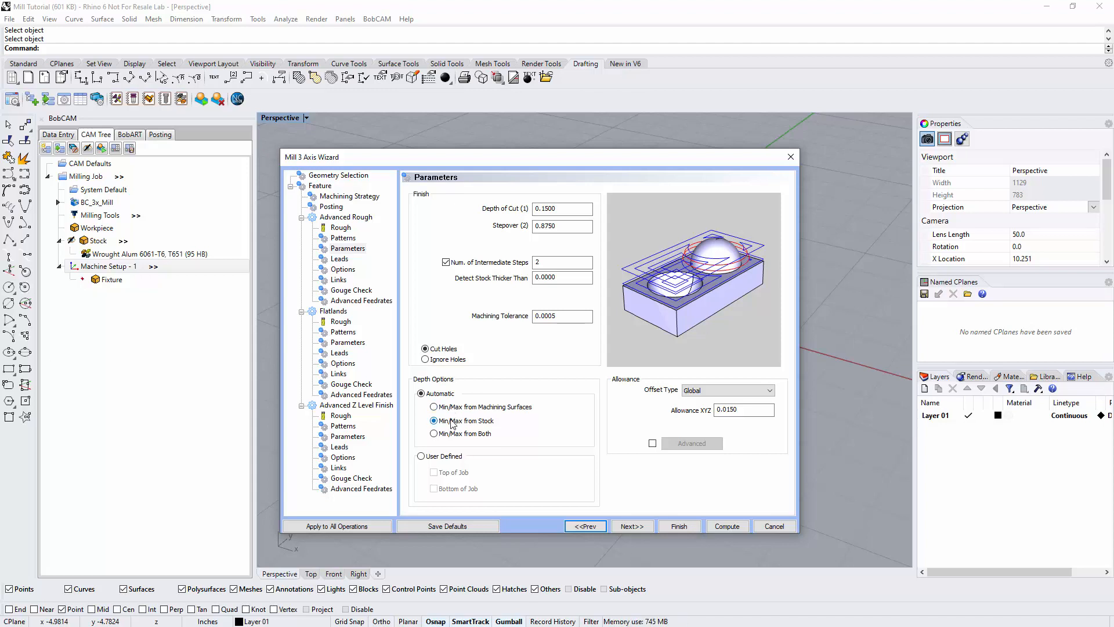
left_click(446, 422)
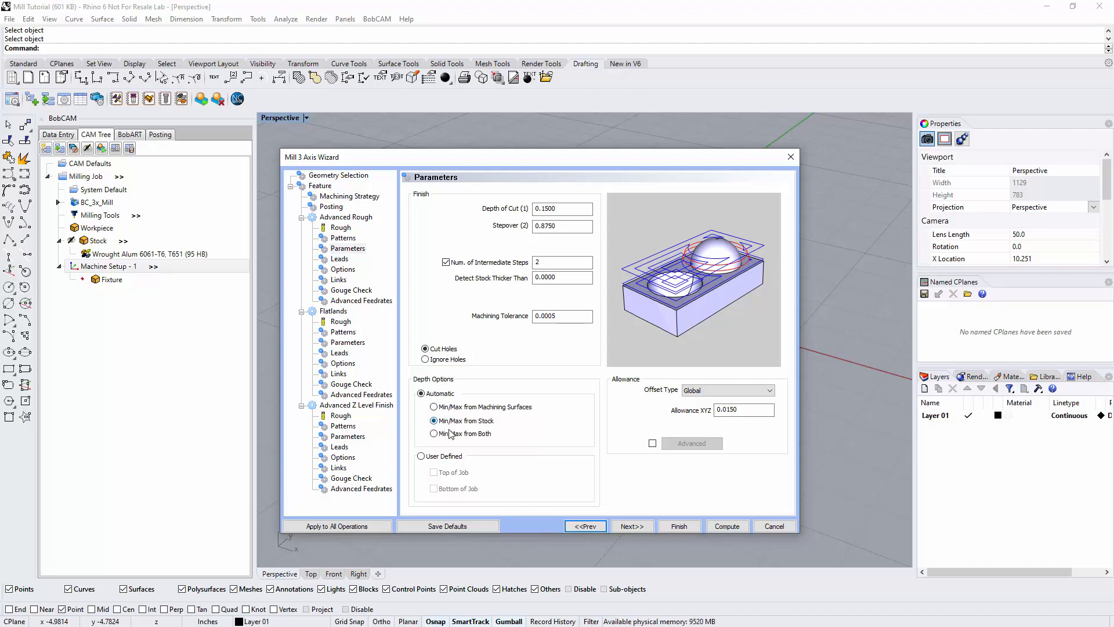
left_click(451, 434)
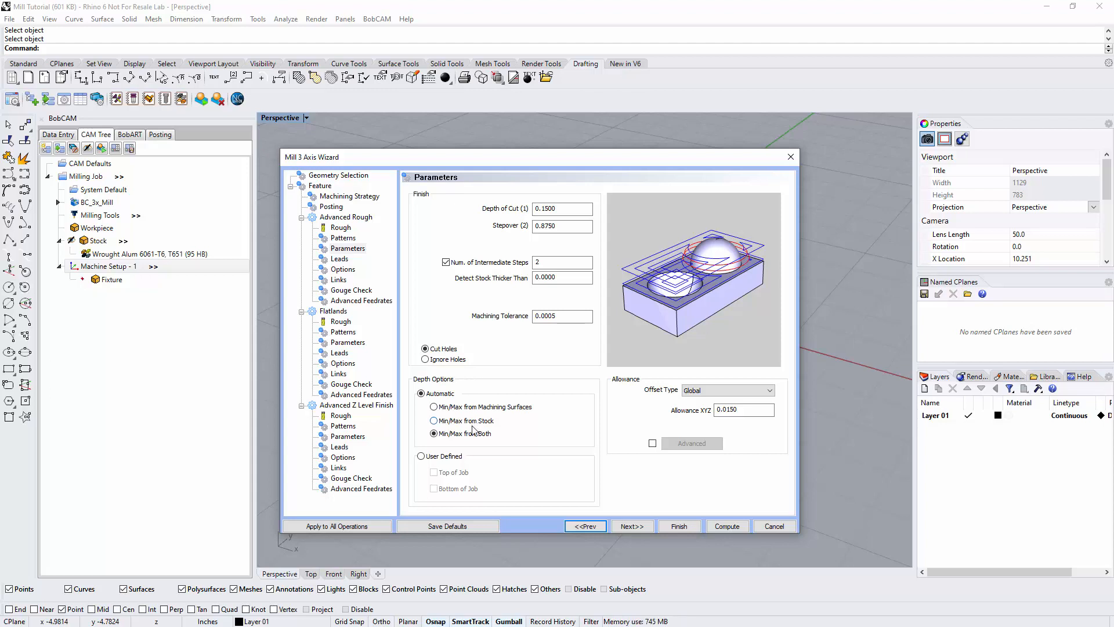
Examine the Side and Bottom allowance fields, and return the offset type to Global with an XYZ allowance of 0.0150.
key("Tab")
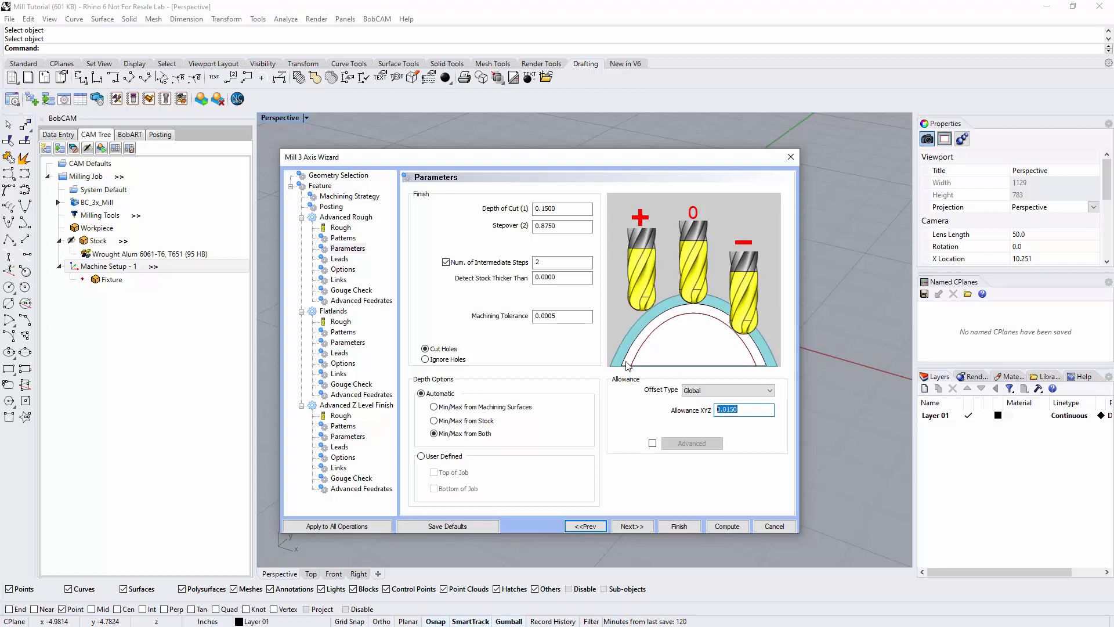
left_click(692, 387)
left_click(697, 409)
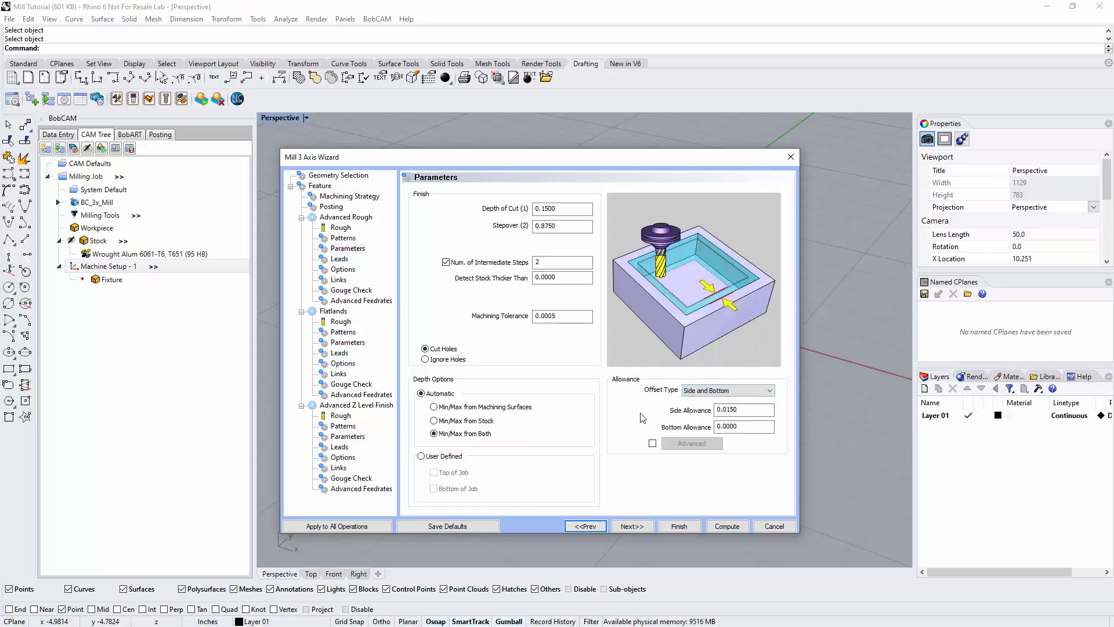
key("Tab")
key("Tab")
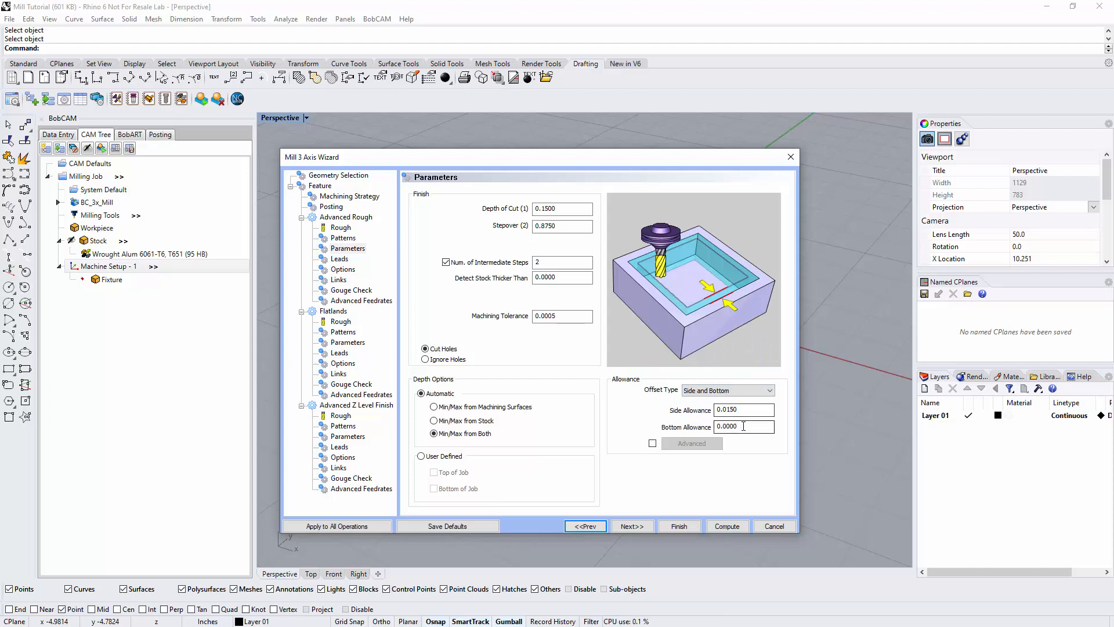
left_click(712, 391)
left_click(703, 401)
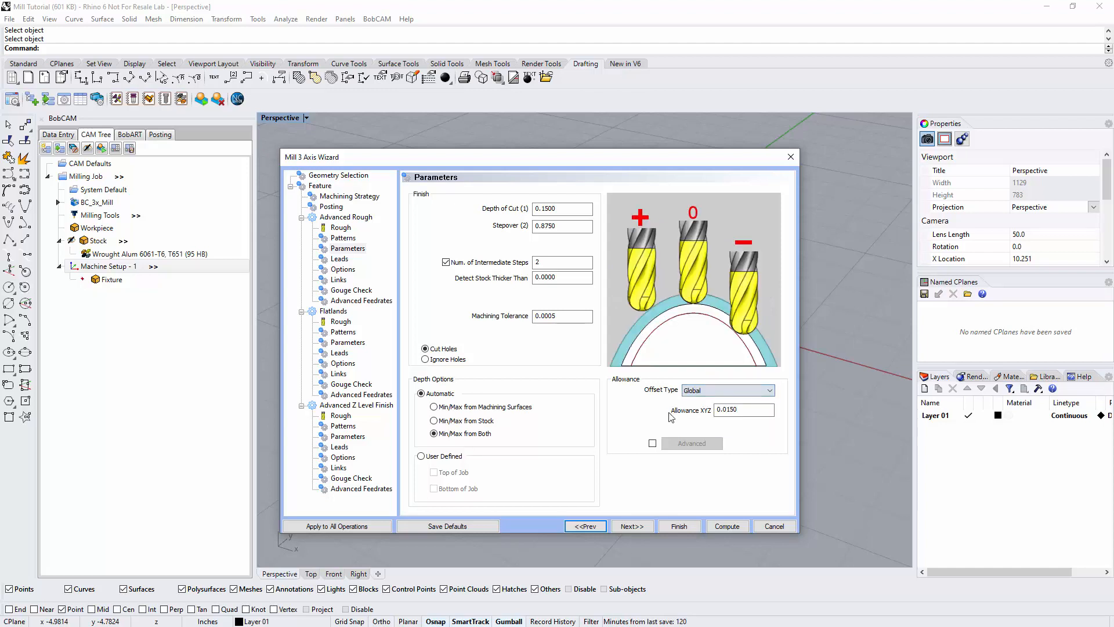
Proceed past the Plunge leads to the Advanced Rough options, examine the Rest Roughing fields, and leave Rest Roughing off.
left_click(634, 526)
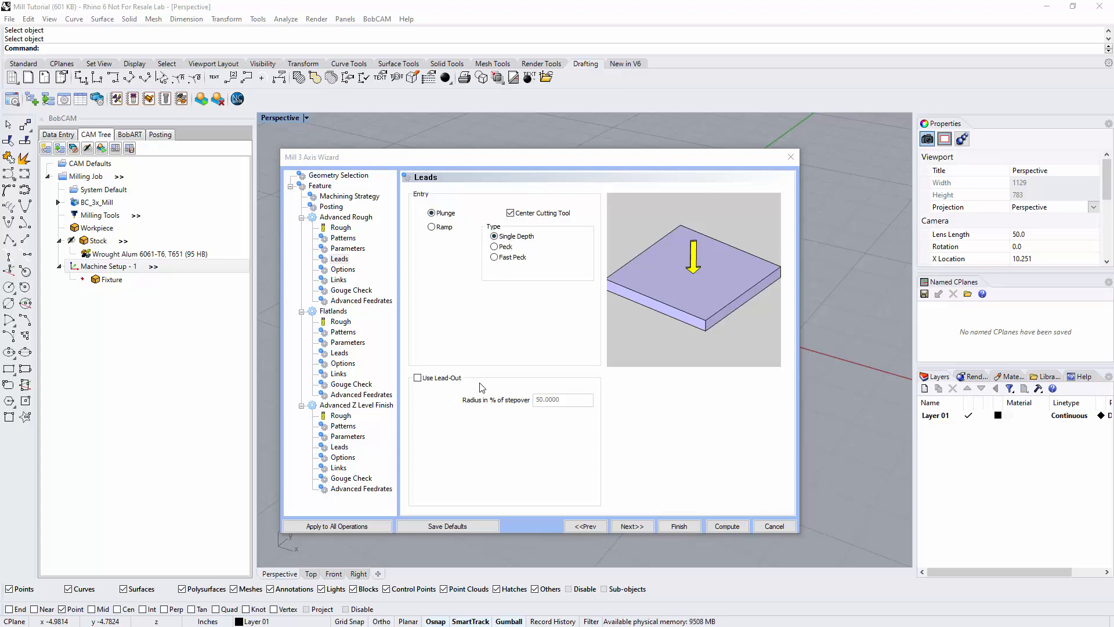
left_click(625, 527)
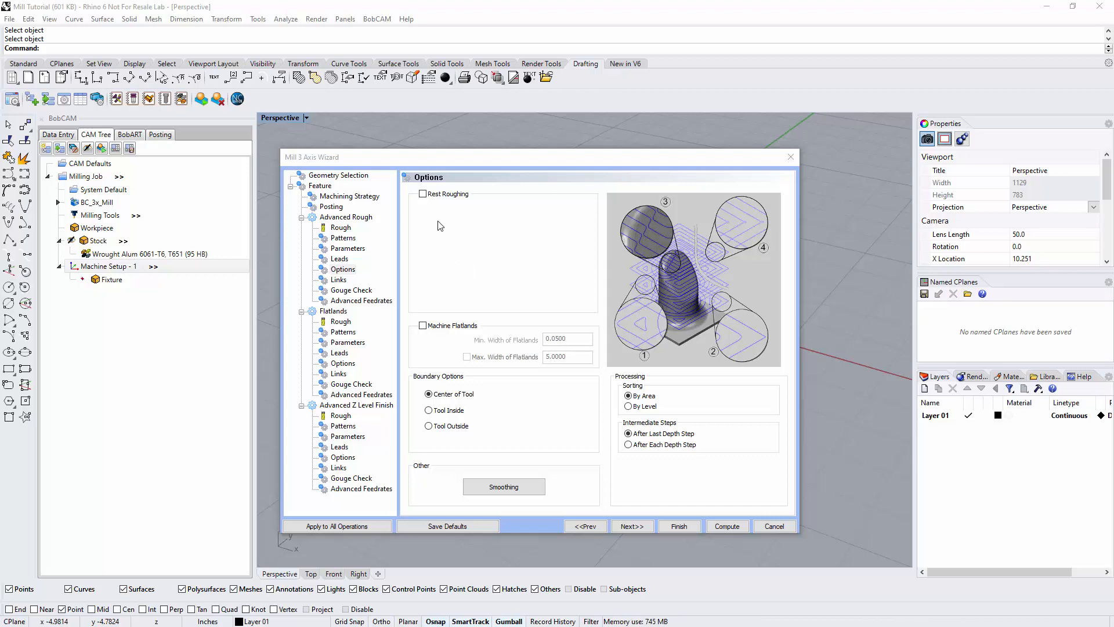
left_click(425, 195)
left_click(423, 194)
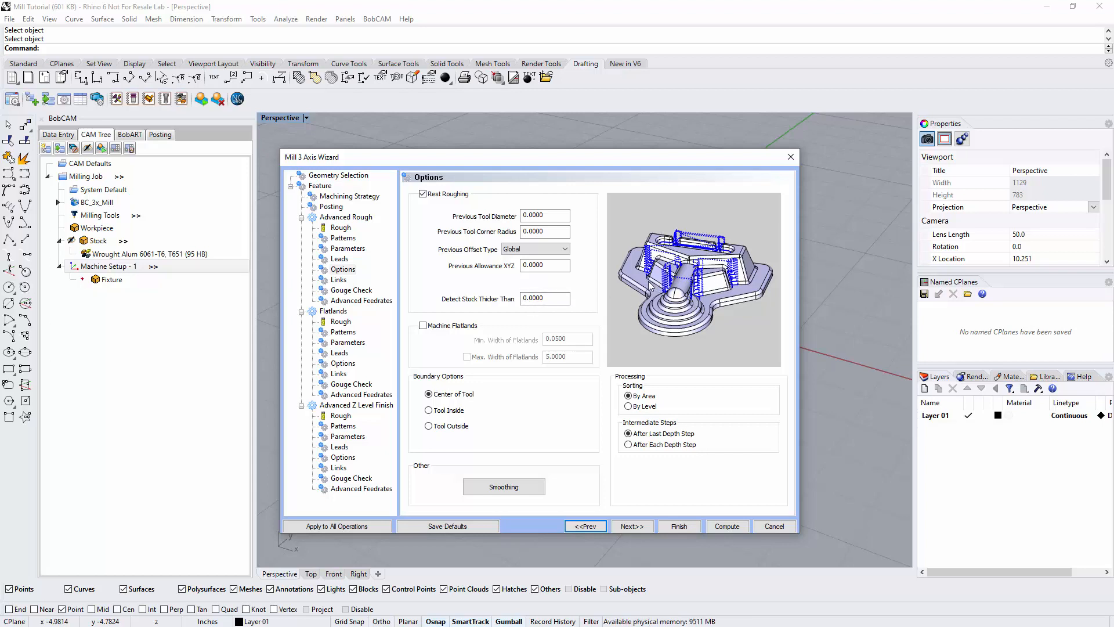
left_click(424, 196)
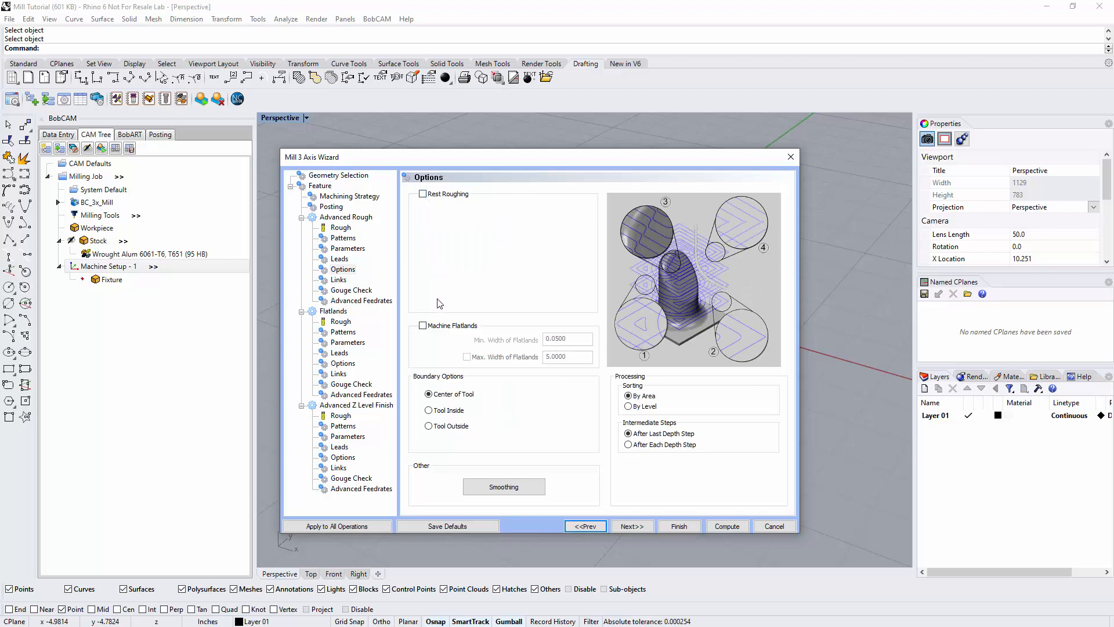
Enable Machine Flatlands with a minimum flatland width of 0.0500 and no maximum width.
left_click(423, 326)
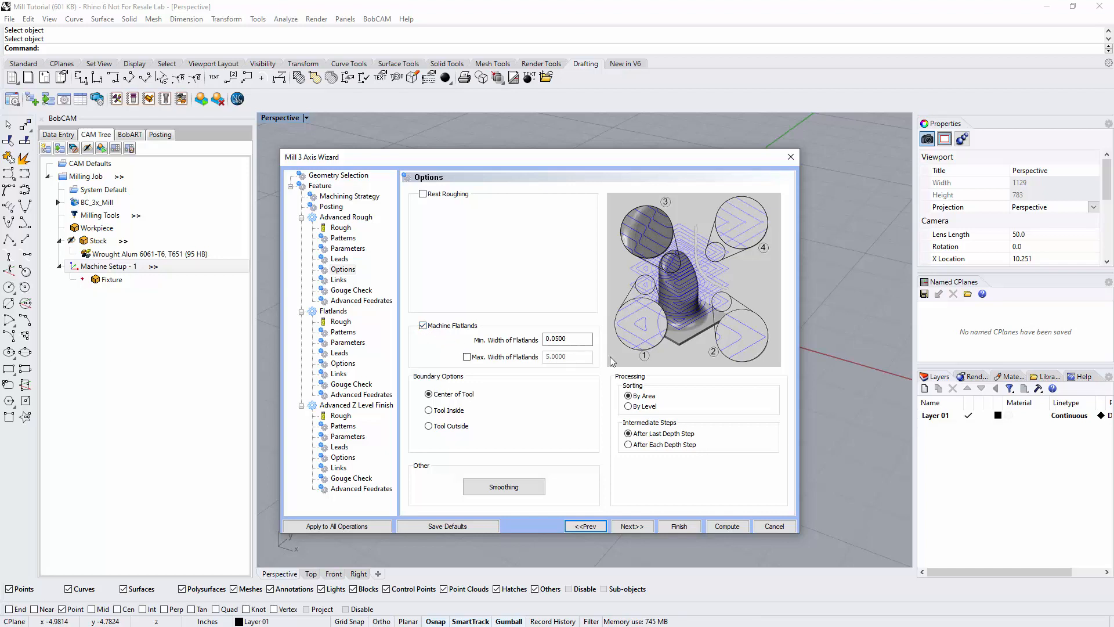
left_click_drag(582, 340, 540, 339)
left_click(466, 356)
left_click(467, 357)
left_click(572, 338)
left_click_drag(572, 338, 545, 338)
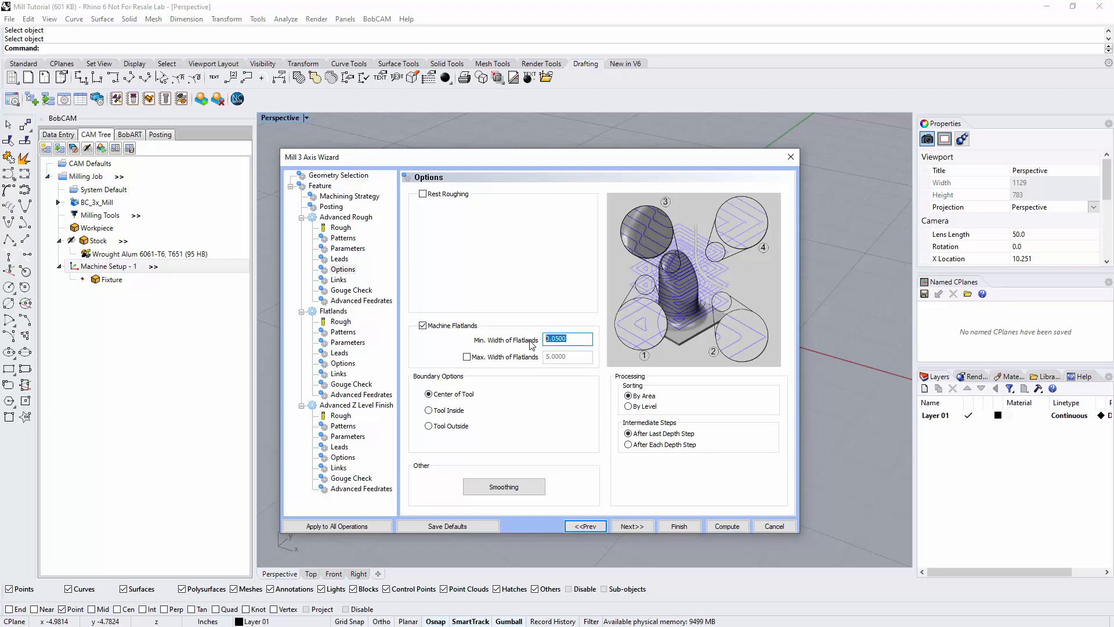
Review the depth of cut in the Advanced Rough parameters and return to the options.
left_click(347, 248)
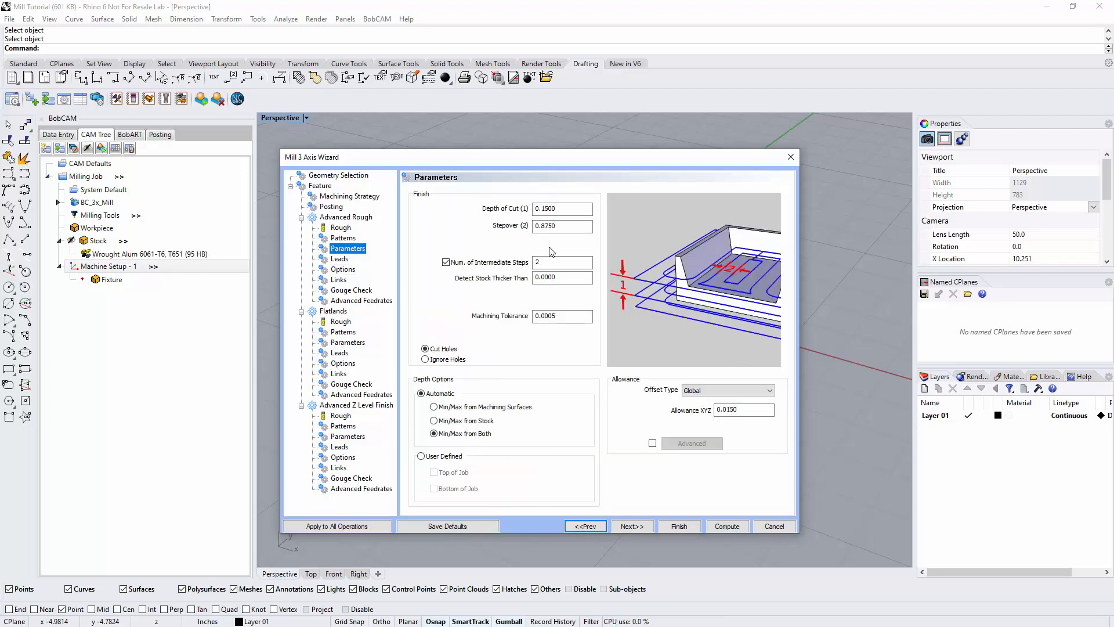
left_click_drag(560, 209, 515, 222)
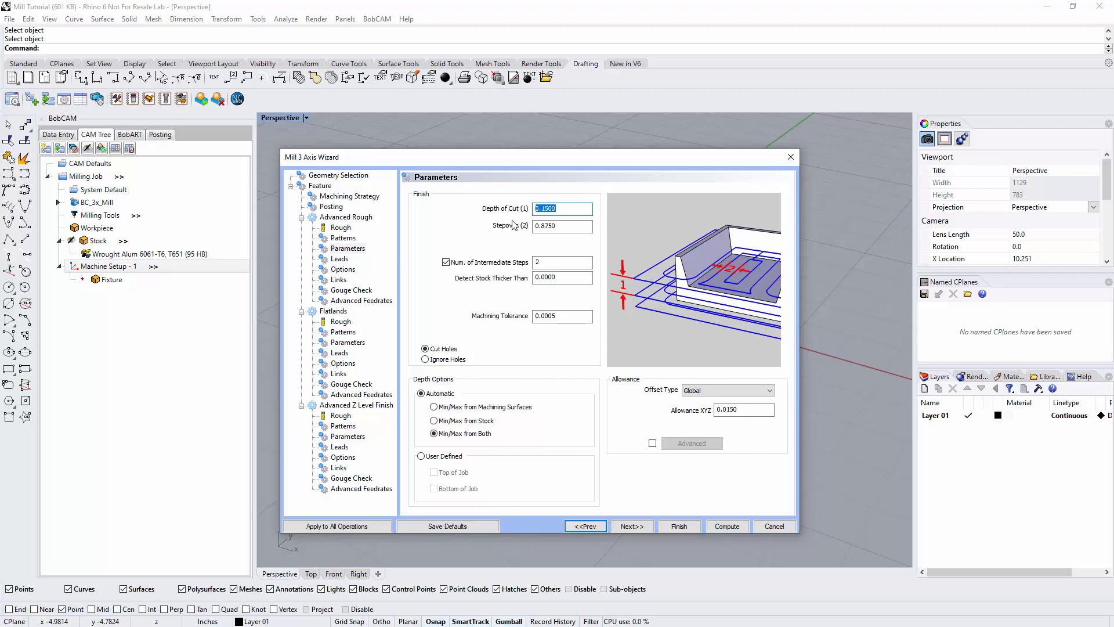
left_click(343, 271)
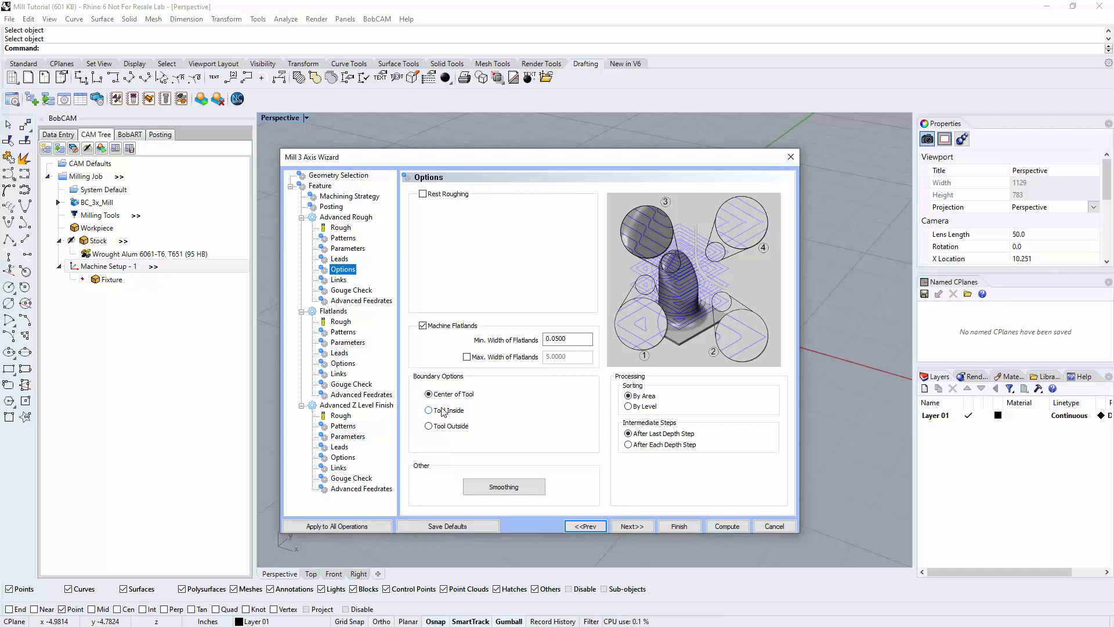
Compare the Tool Inside and Tool Outside boundary options, and return to Center of Tool.
left_click(429, 410)
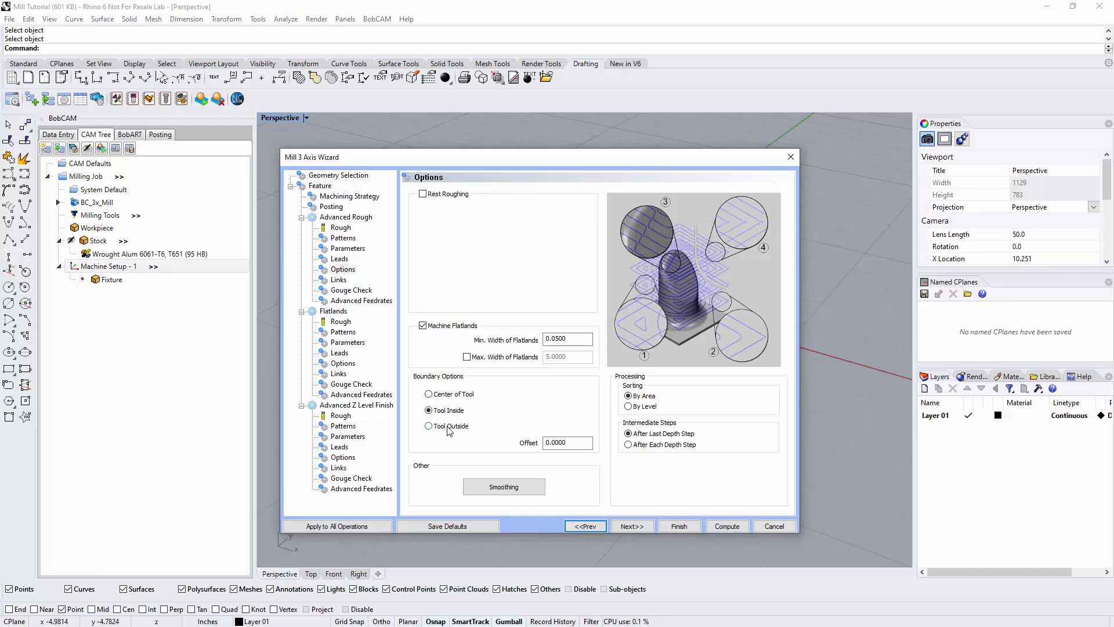
left_click(448, 424)
left_click(452, 395)
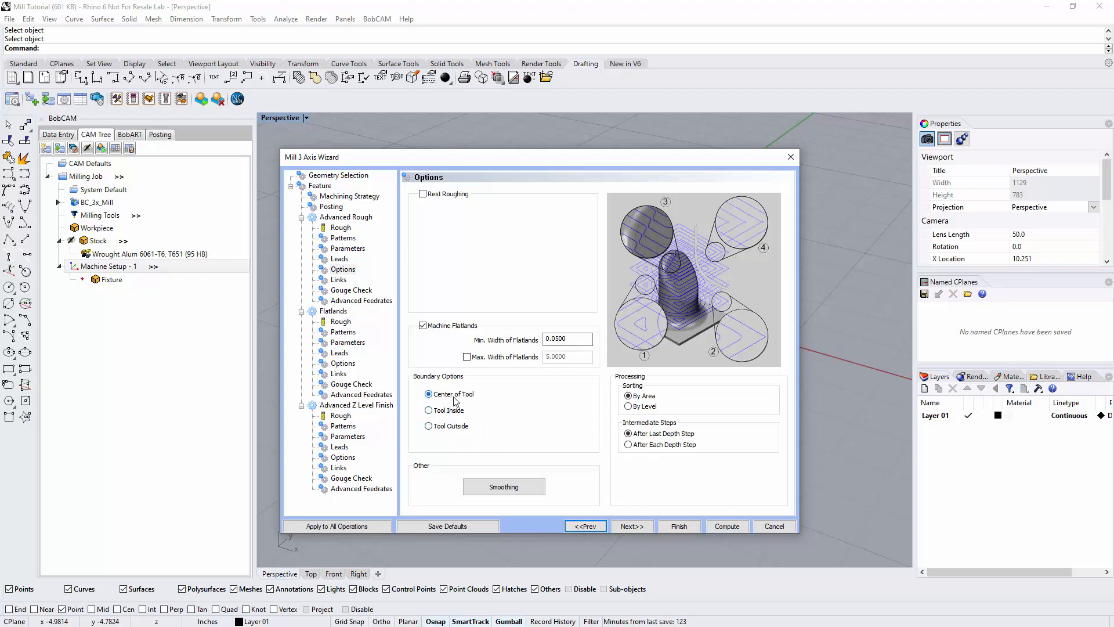
Examine the Smooth Final Contour and Remove Corner Pegs smoothing options, and accept the smoothing settings with both off.
left_click(492, 483)
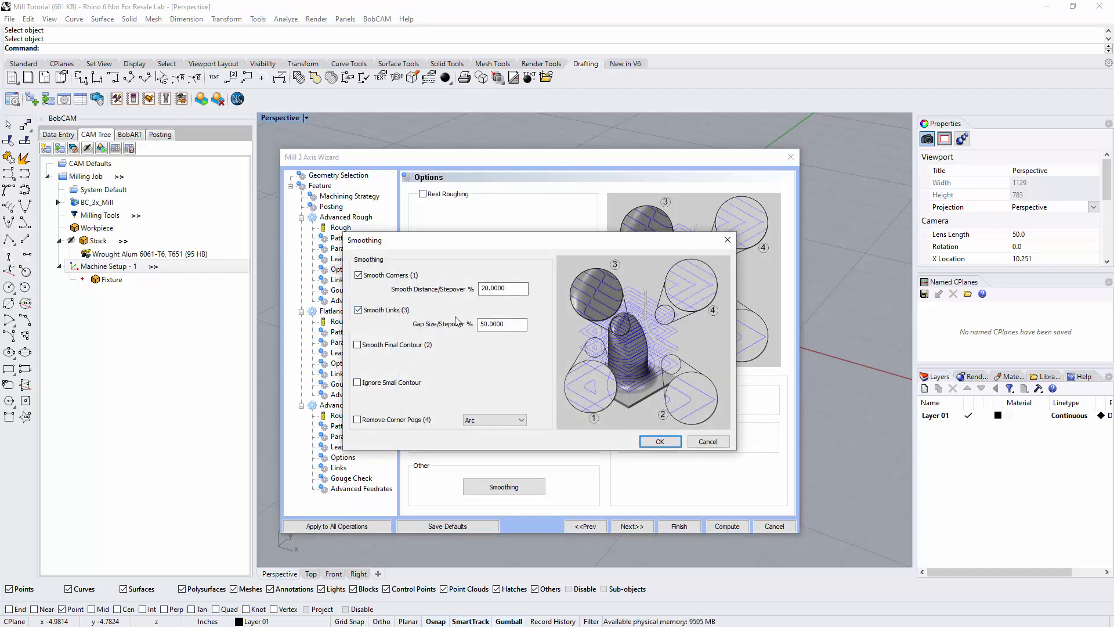
left_click(395, 347)
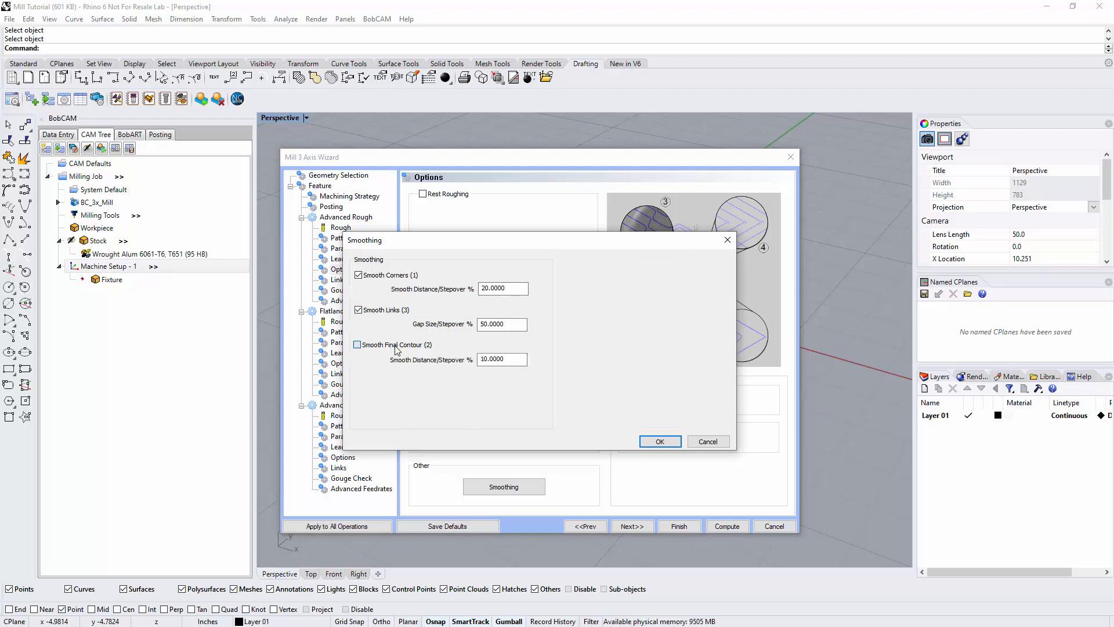
left_click(394, 350)
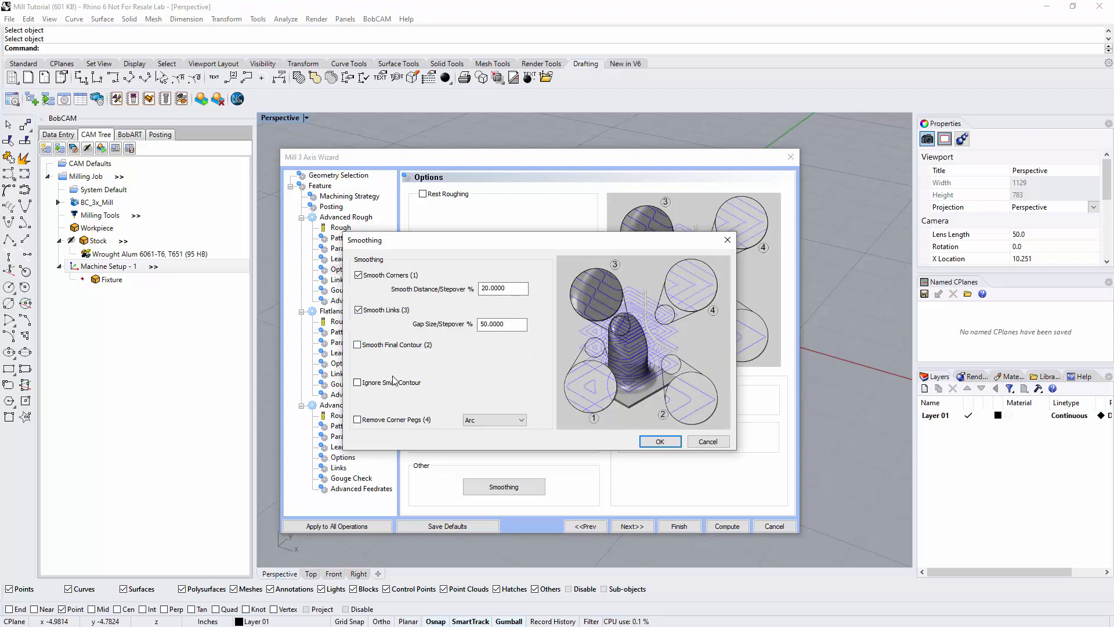
left_click(399, 422)
left_click(399, 422)
left_click(648, 442)
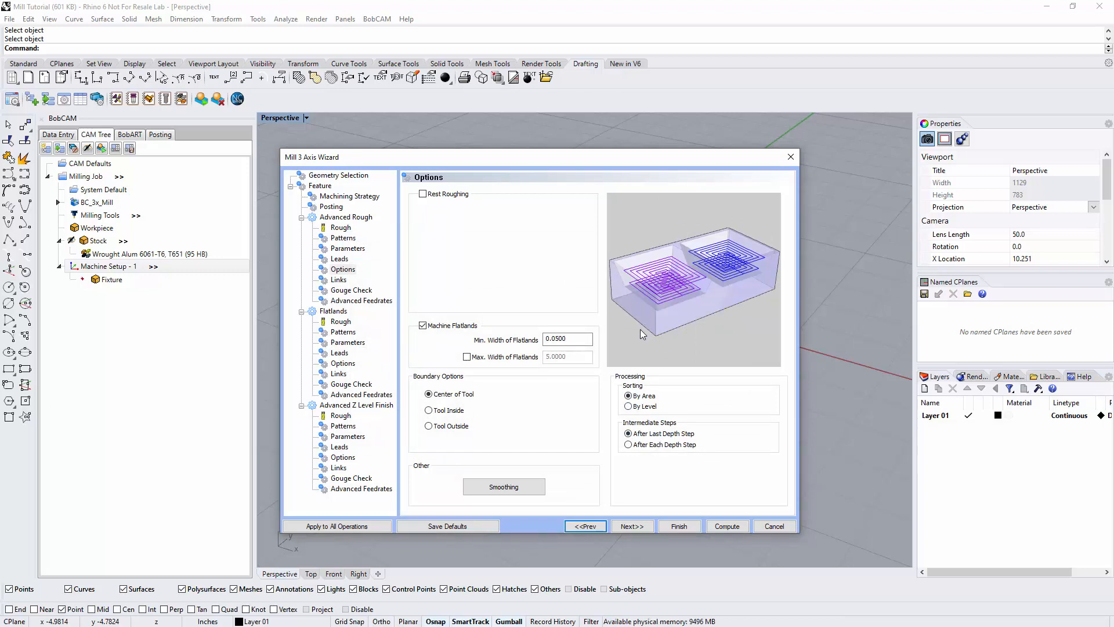
Keep sorting By Area, compare the intermediate step orders against the roughing parameters, and choose After Last Depth Step.
left_click(627, 396)
left_click(629, 434)
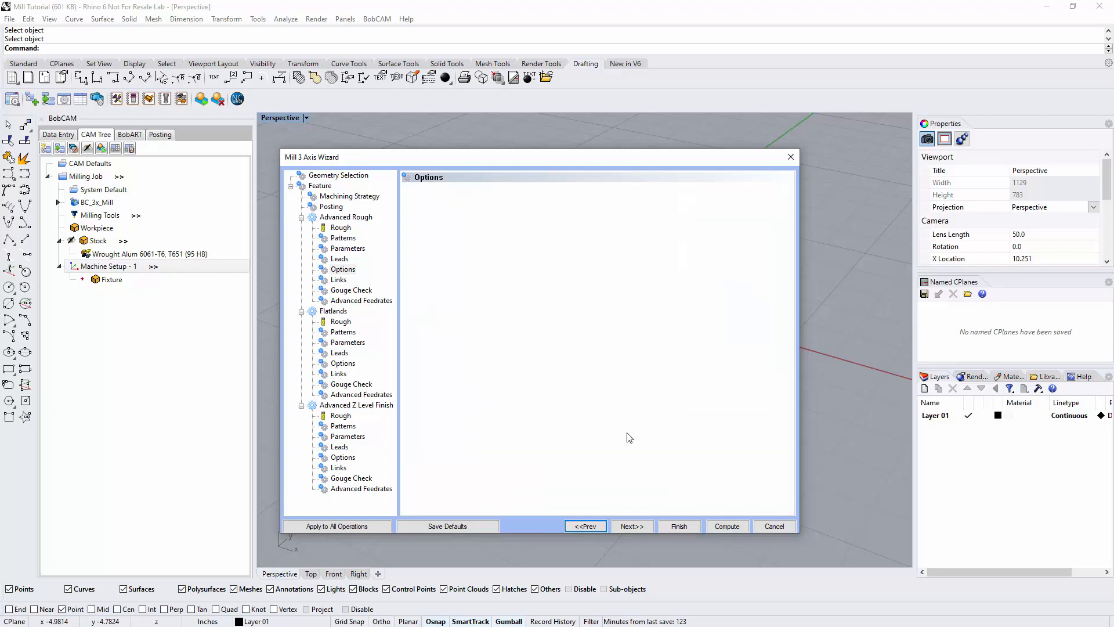
left_click(629, 444)
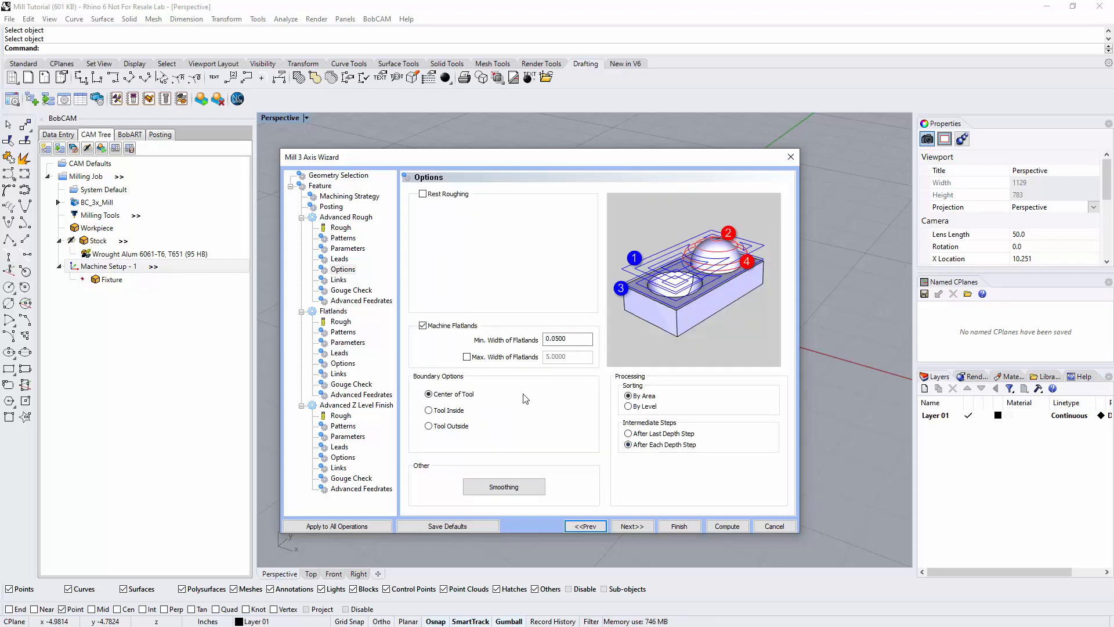
left_click(347, 248)
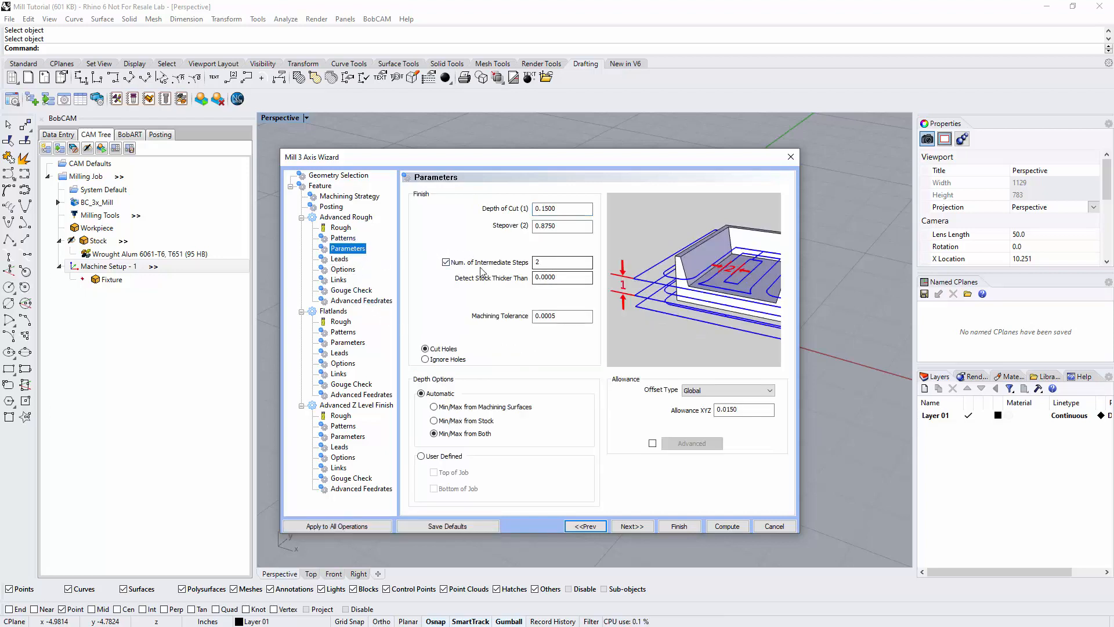
left_click(353, 270)
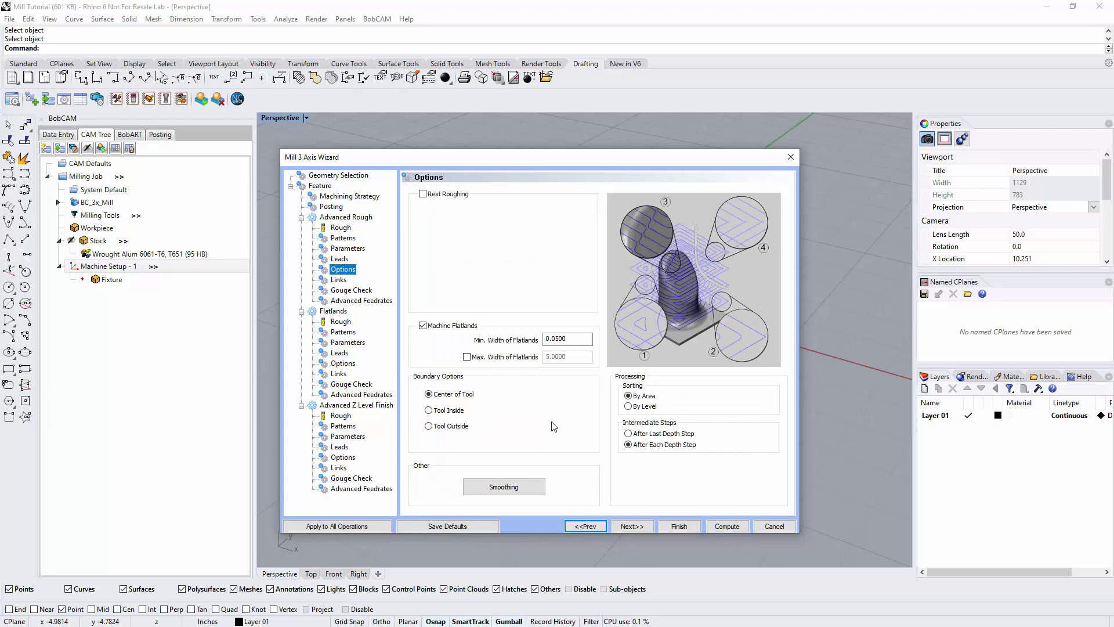
left_click(628, 434)
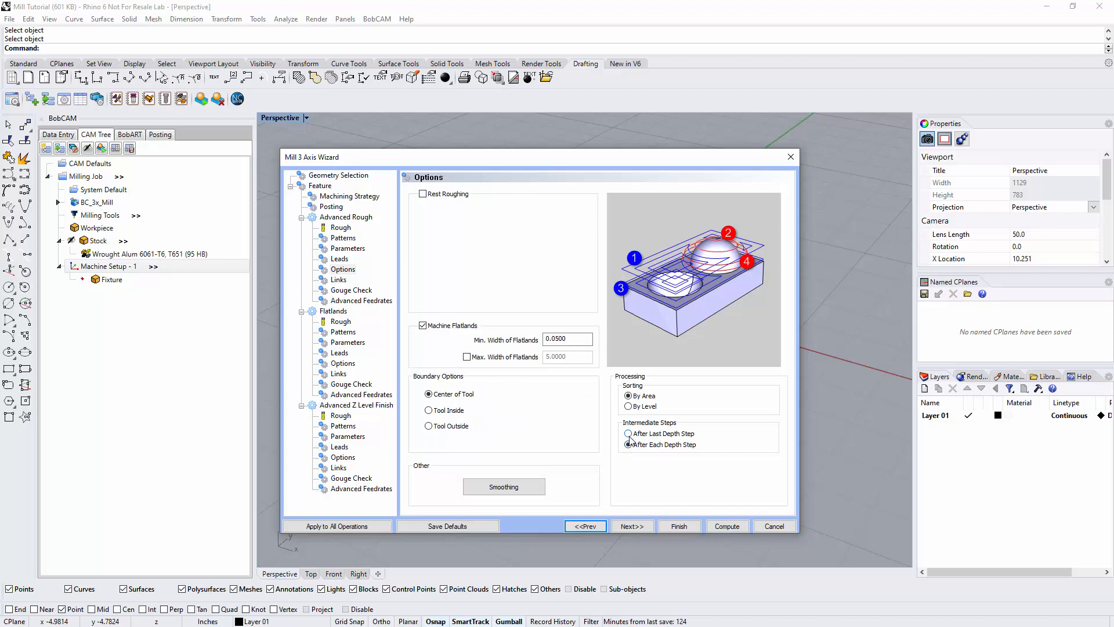
left_click(628, 434)
Set the Advanced Rough links to Direct both within and between groups, and proceed to the gouge check.
left_click(638, 528)
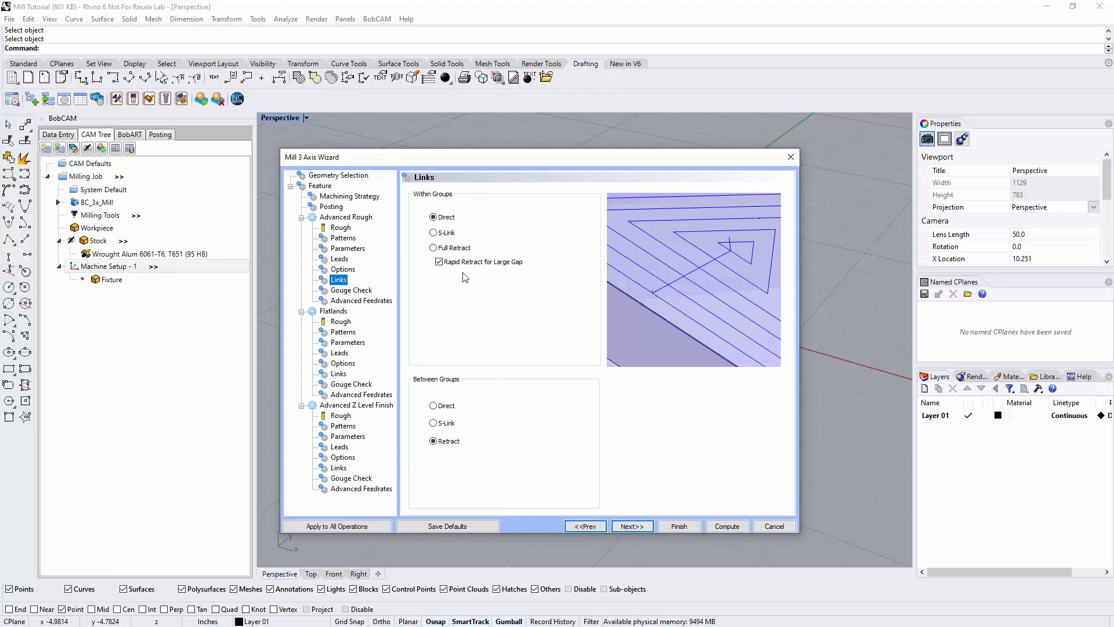
left_click(443, 218)
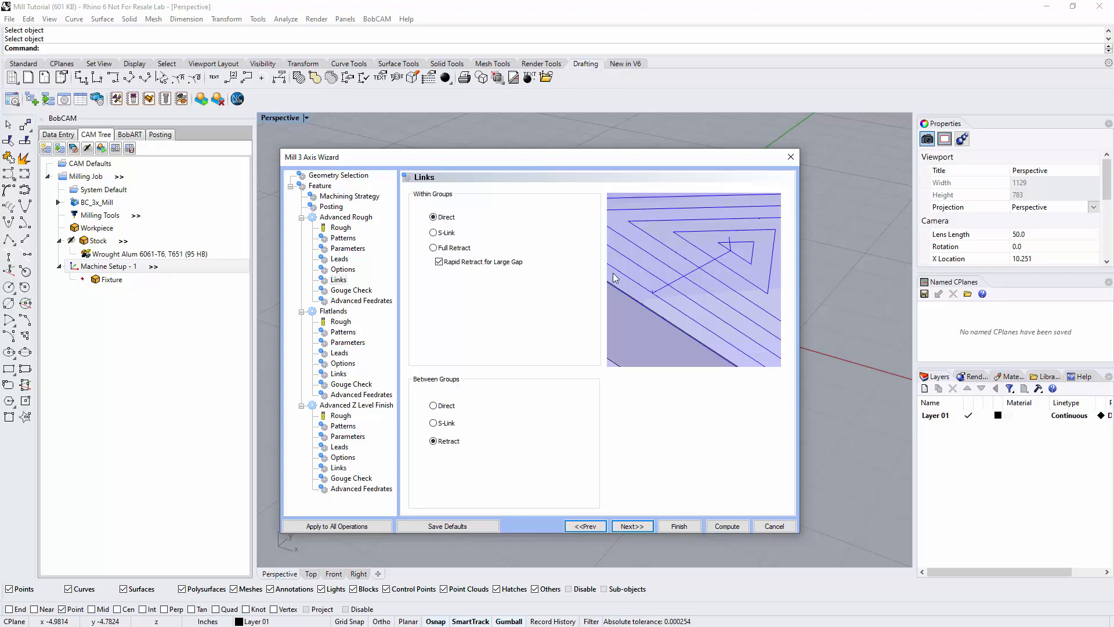
left_click(434, 406)
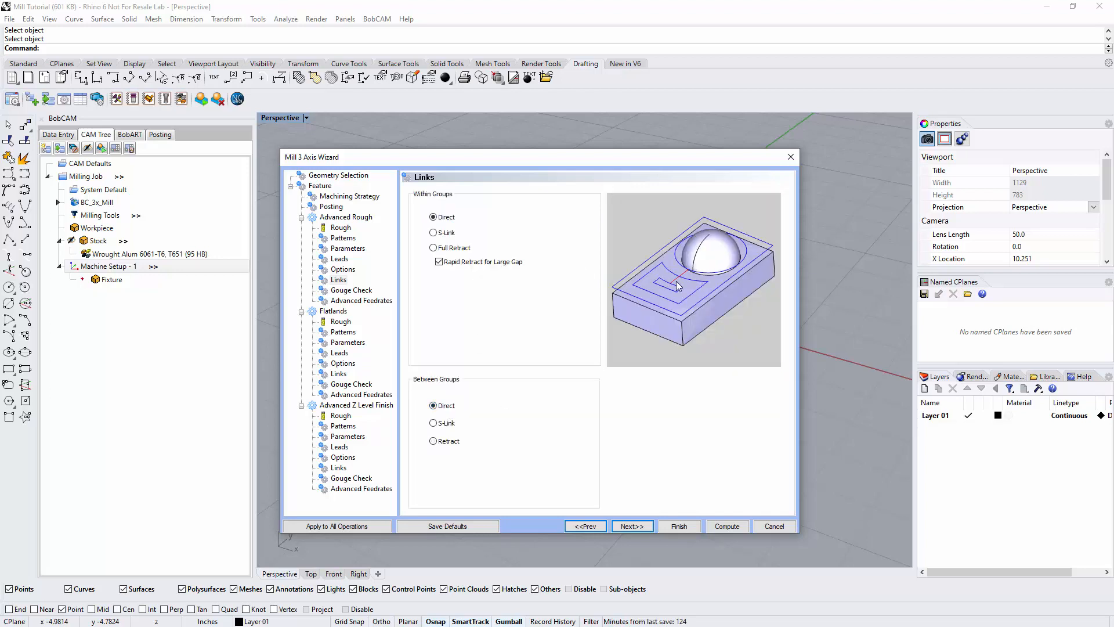
left_click(639, 527)
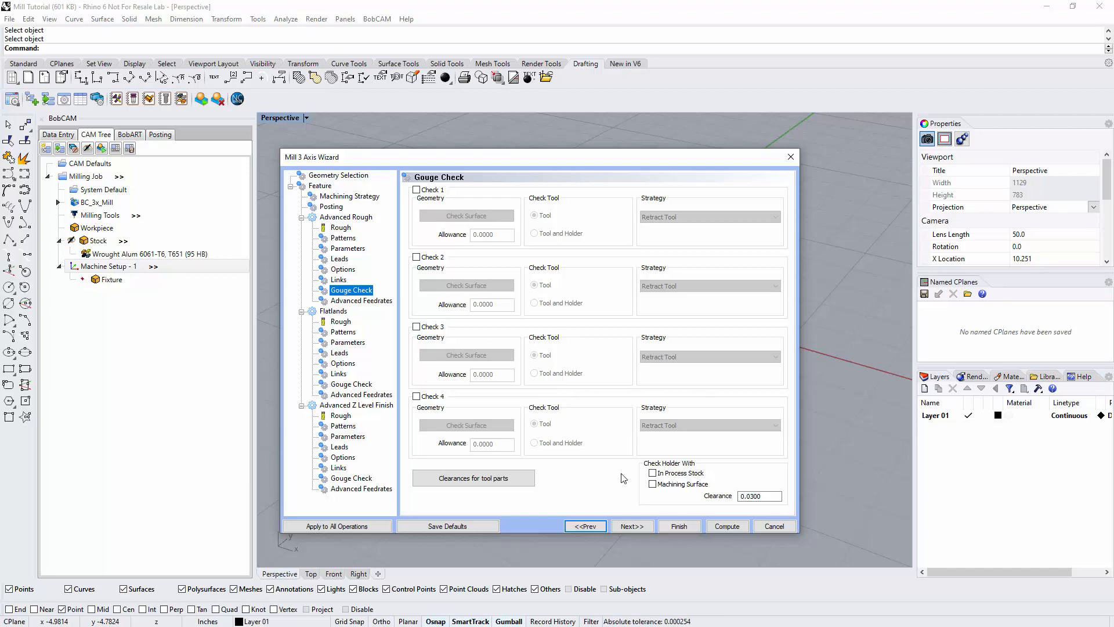
Examine the Convert Rapid to Feed, Link Feedrate and volume-based Adaptive options for Advanced Rough, returning to no overrides and Standard feedrates.
left_click(635, 528)
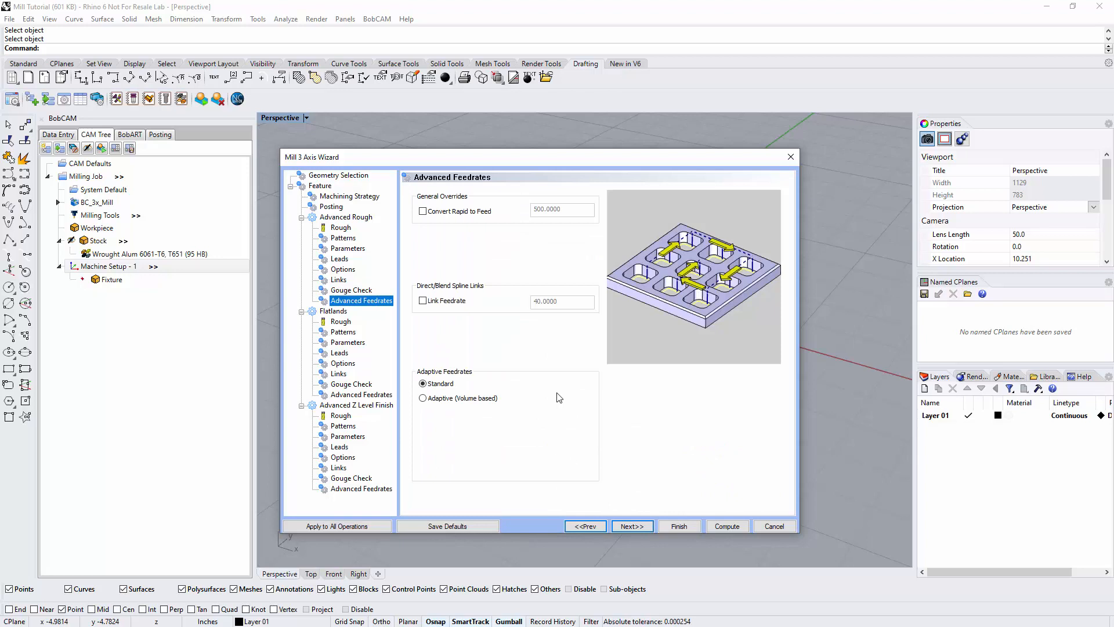
left_click(457, 215)
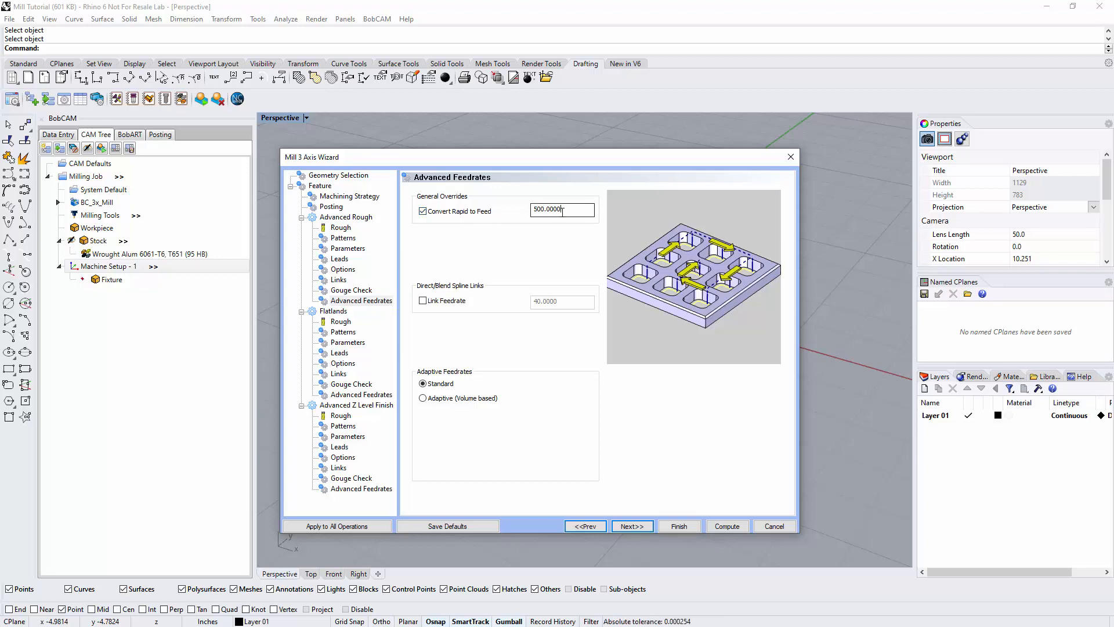
left_click_drag(561, 210, 524, 210)
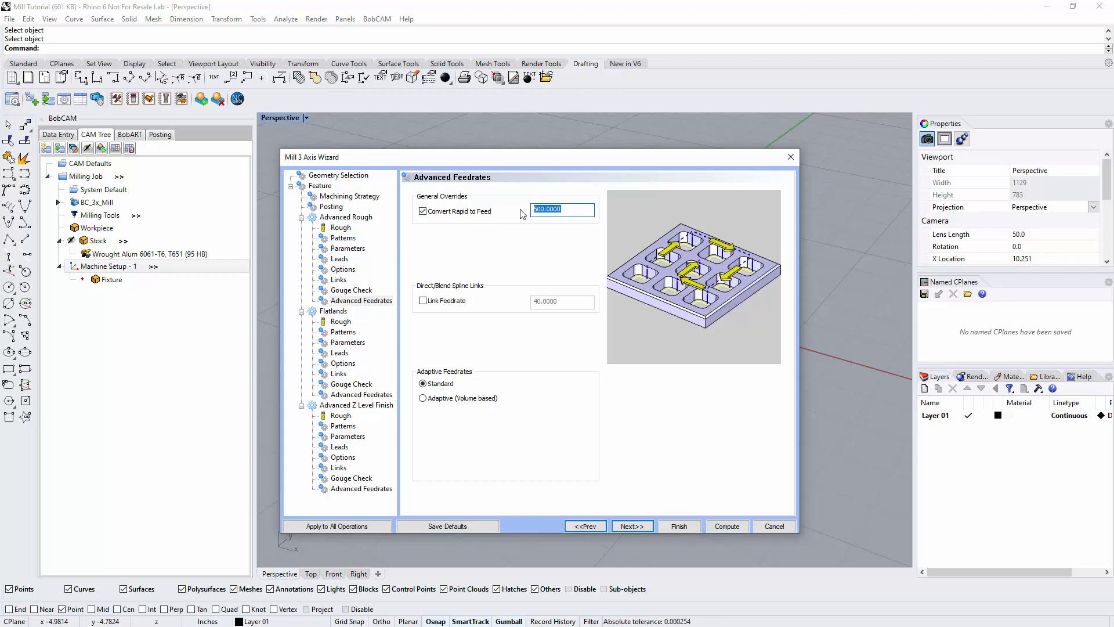
left_click(463, 212)
left_click(445, 301)
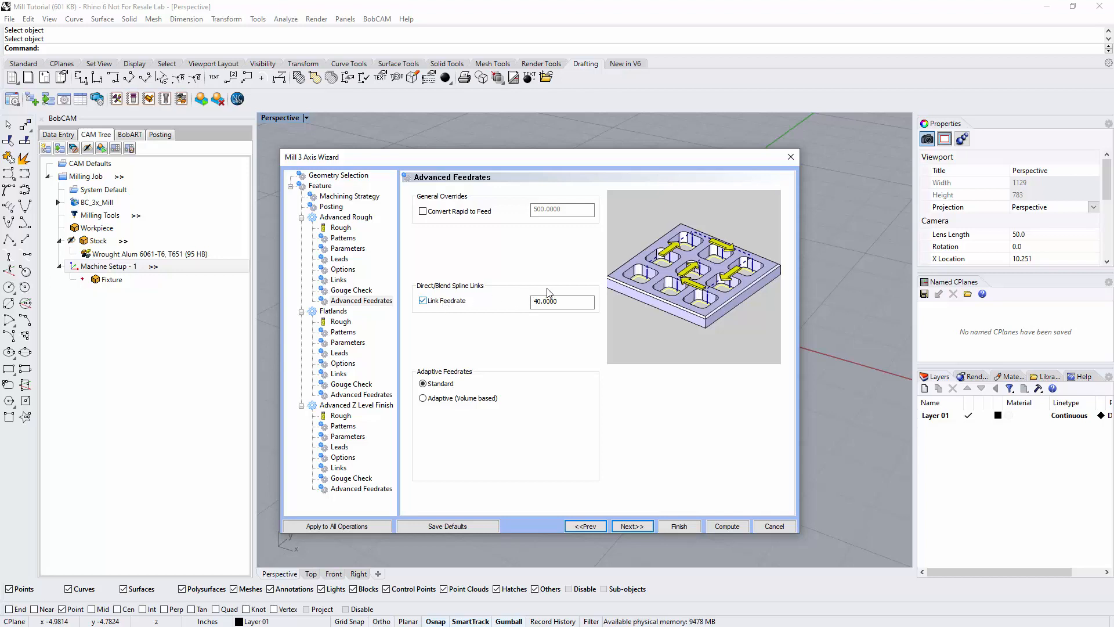
left_click(450, 305)
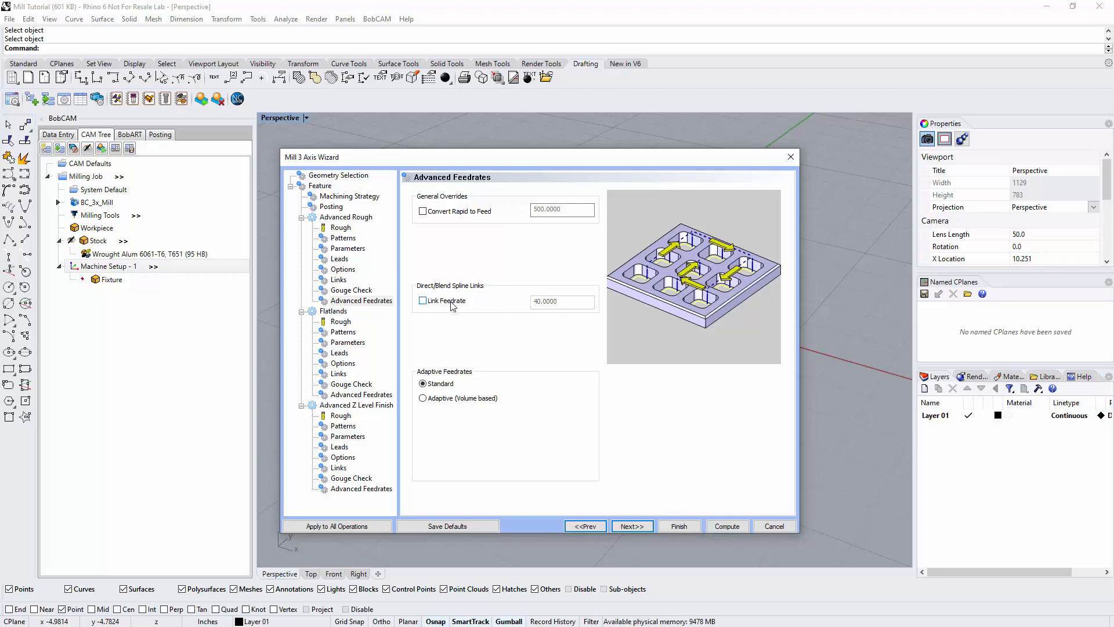
left_click(437, 400)
left_click(443, 384)
Assign the 3 INSERT FACE MILL from the tool crib to the Flatlands operation.
left_click(627, 526)
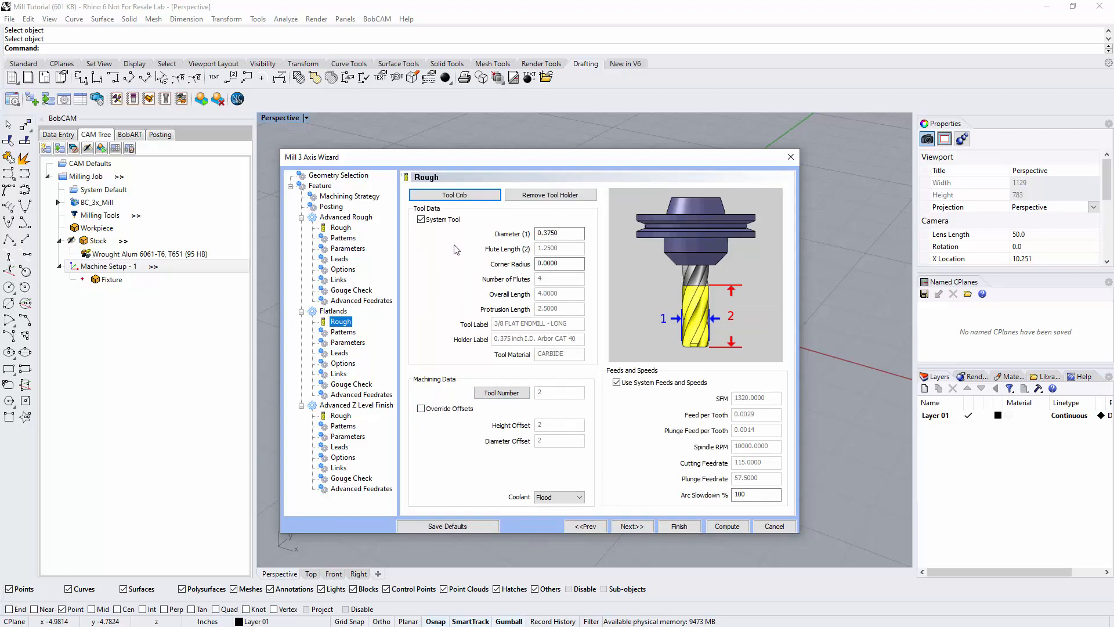
left_click(446, 197)
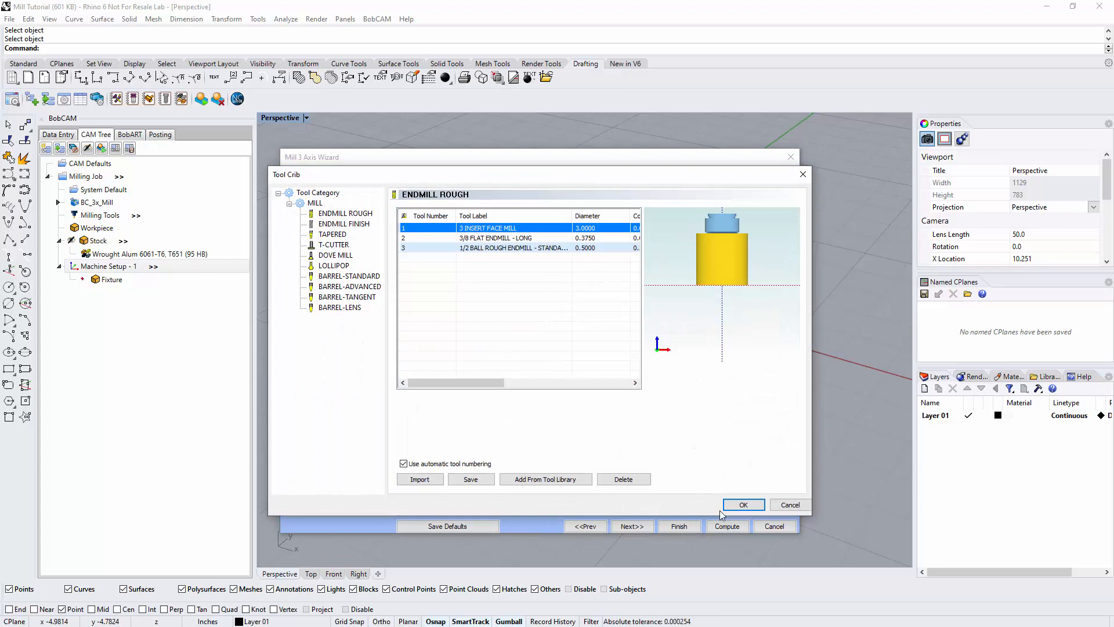
left_click(740, 505)
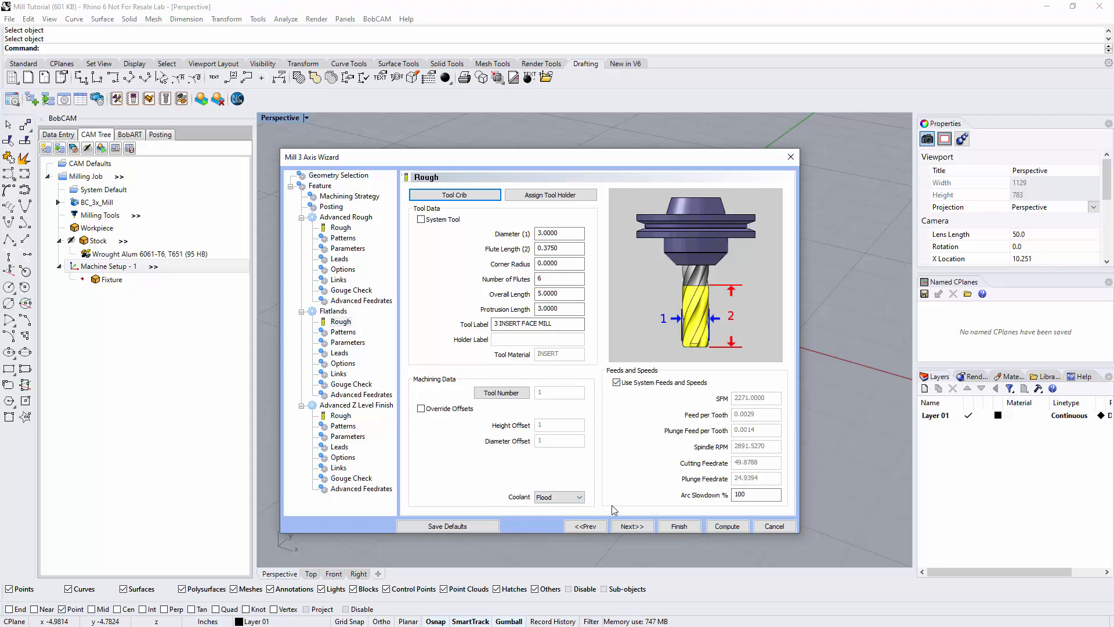
Compare the Flatlands cut patterns and methods, and choose Adaptive Roughing with the Zig method.
left_click(620, 525)
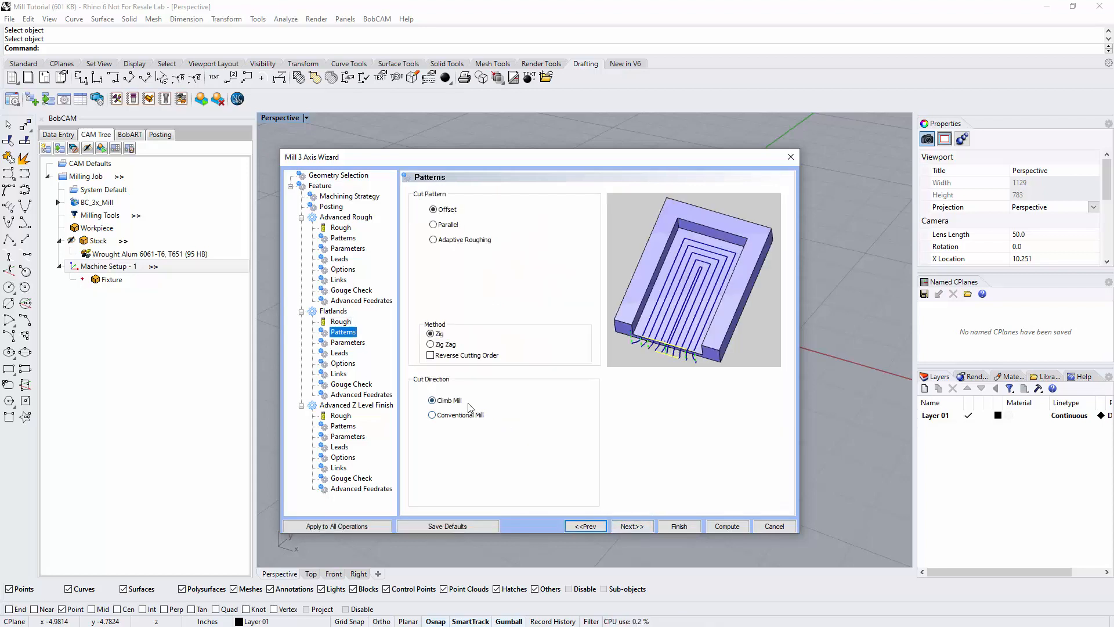
left_click(433, 209)
left_click(433, 224)
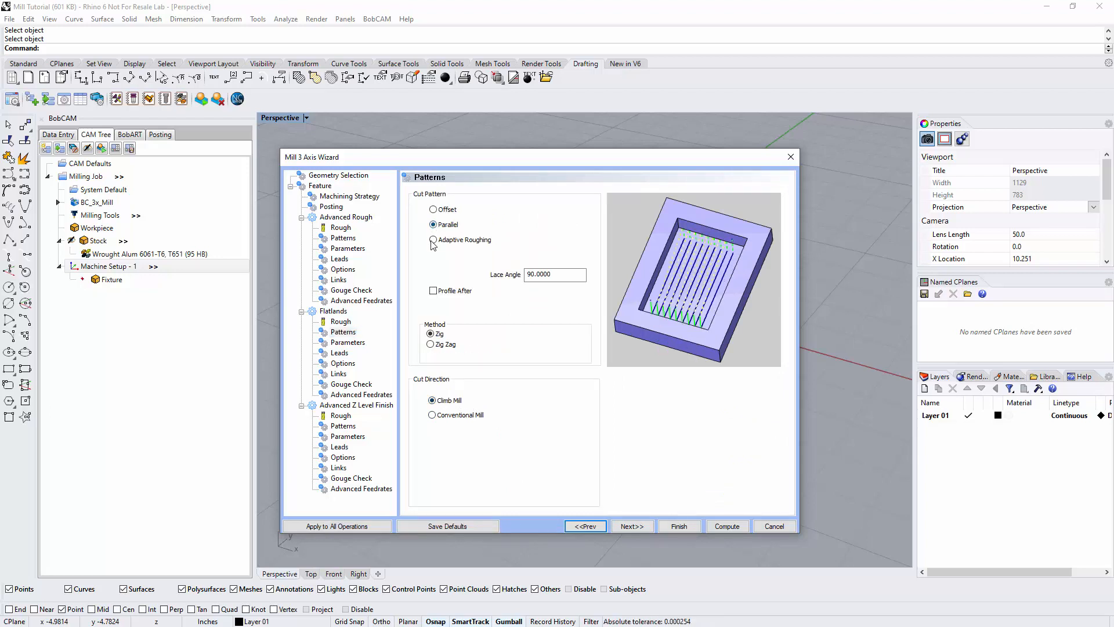
left_click(433, 240)
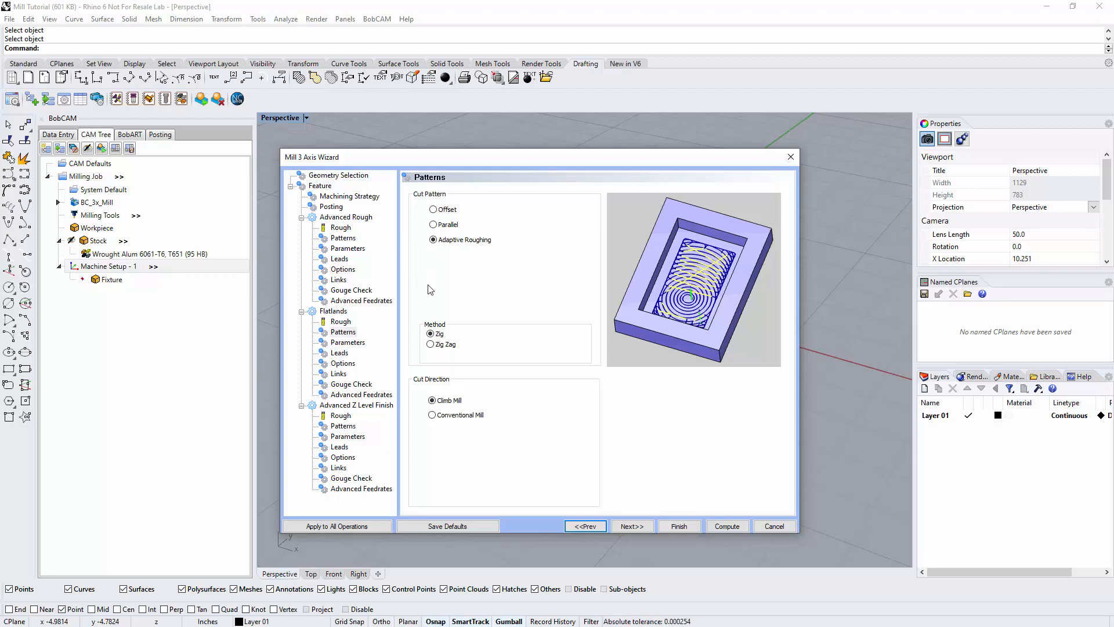
left_click(430, 344)
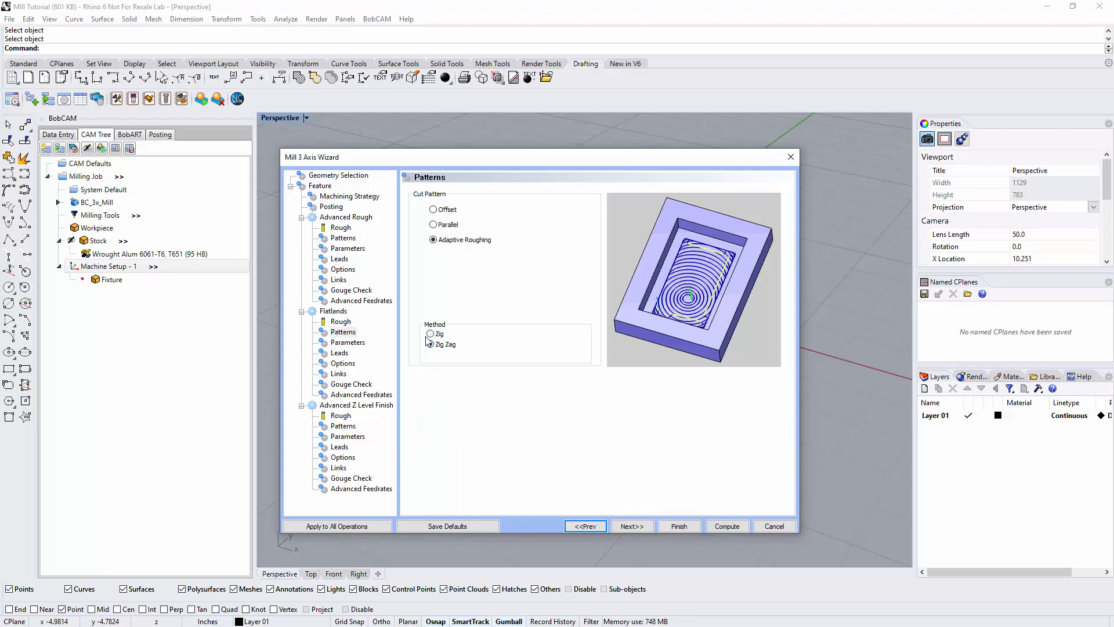
left_click(430, 334)
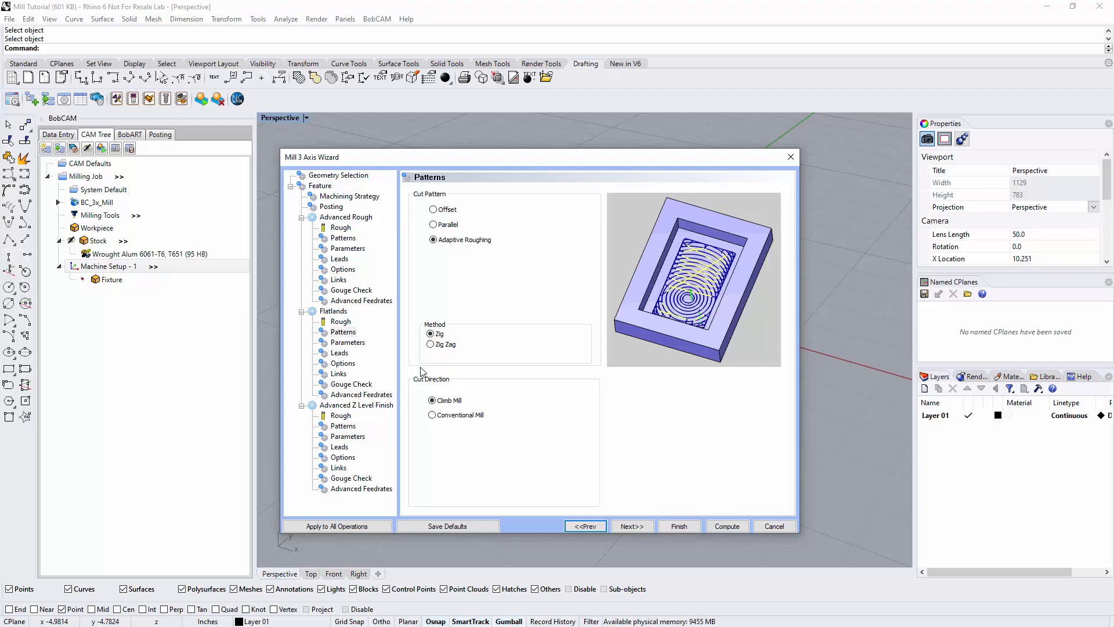
Set the Flatlands stepover to 0.75, review the width, tolerance, curvature and allowance values, and choose Ignore Holes.
left_click(632, 526)
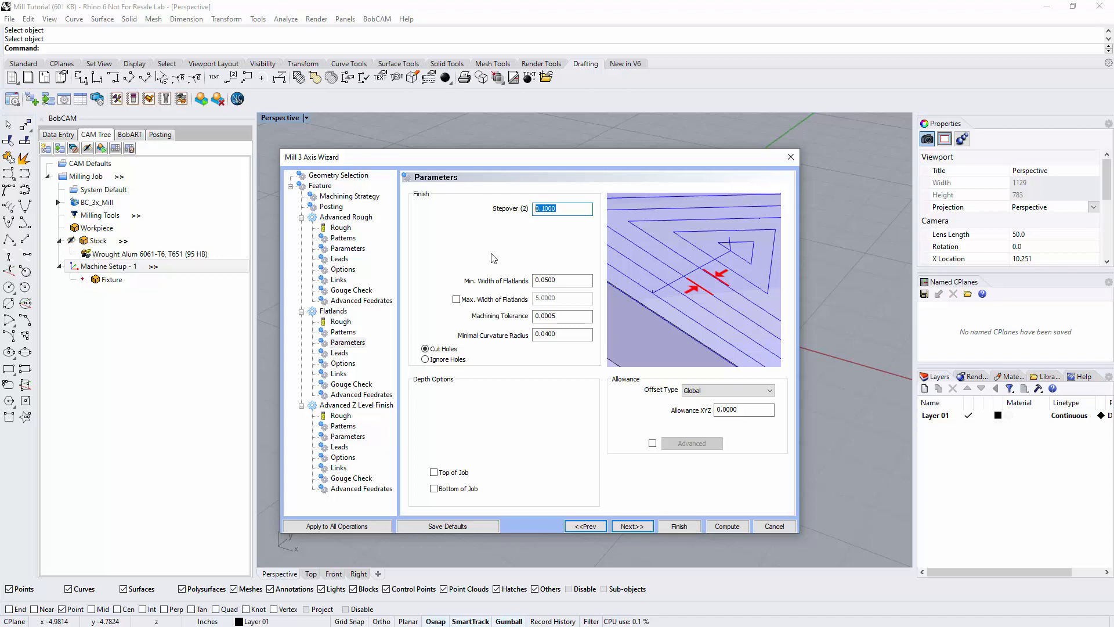
type(".75")
left_click(557, 280)
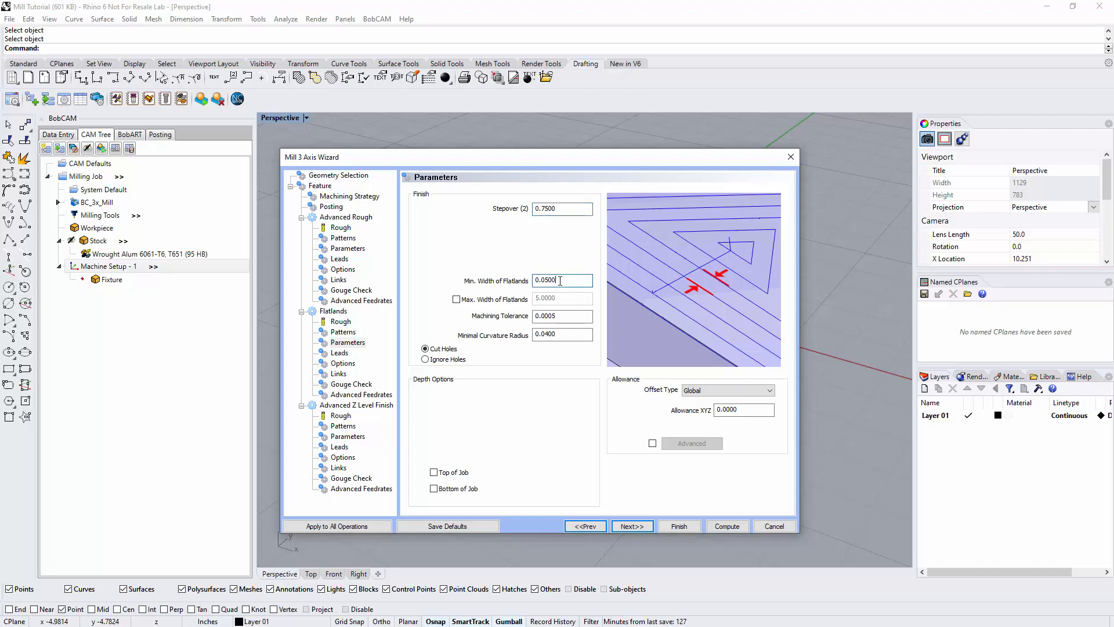
double_click(552, 279)
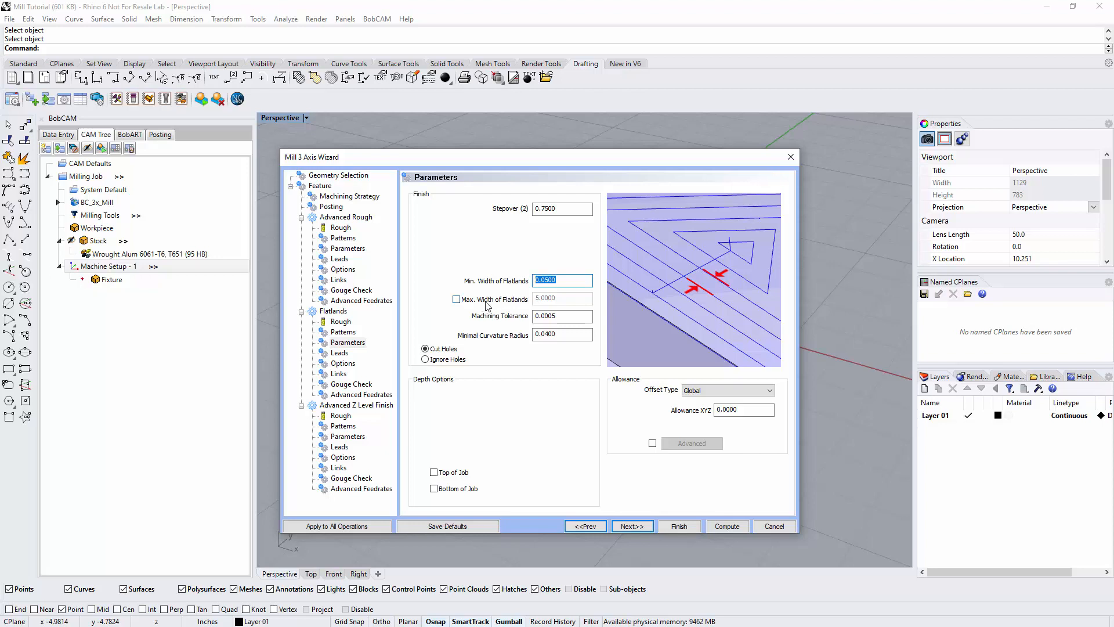
double_click(539, 314)
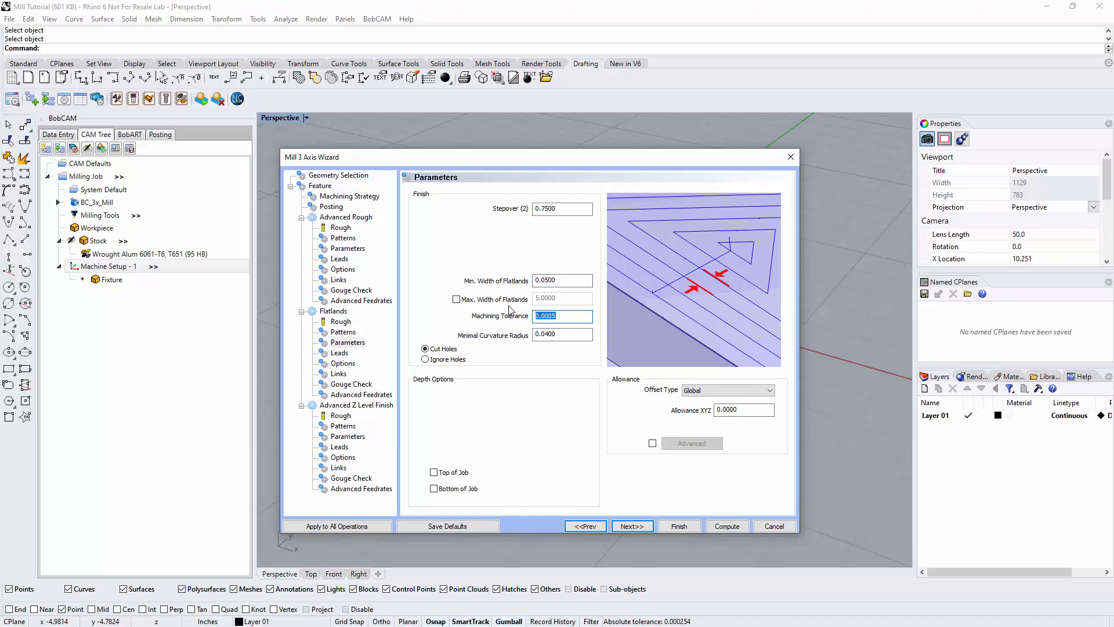
double_click(551, 334)
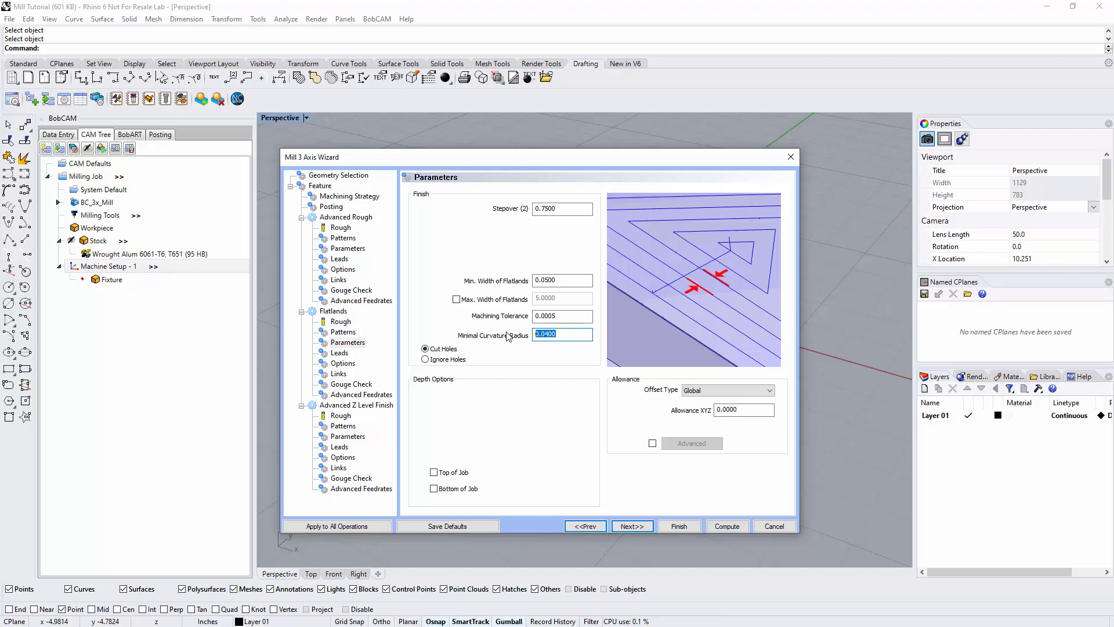
left_click(446, 360)
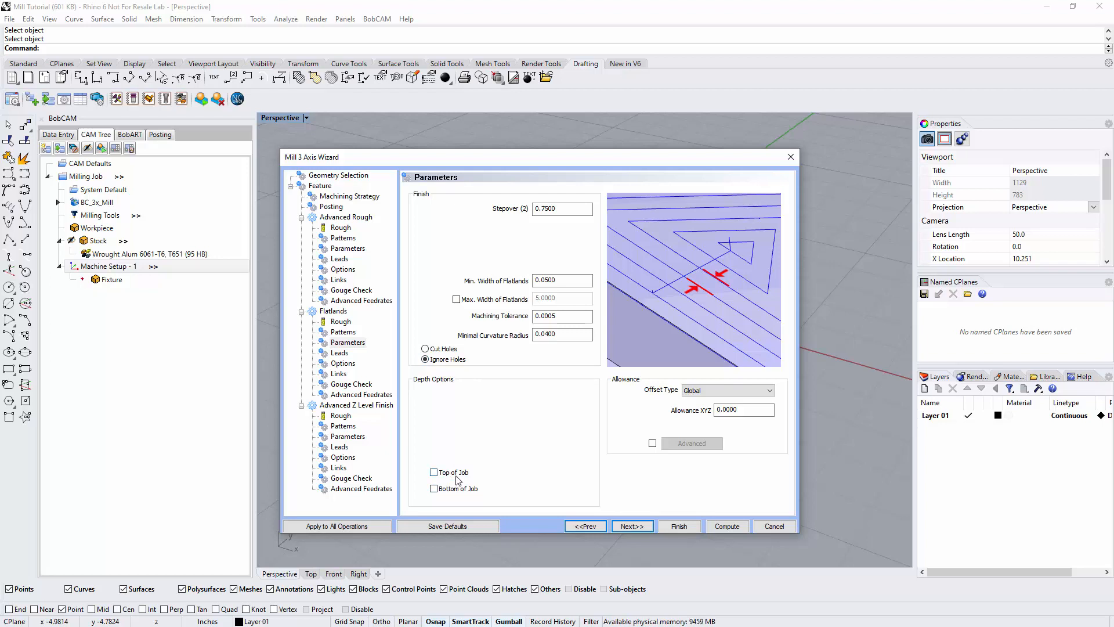
left_click(713, 409)
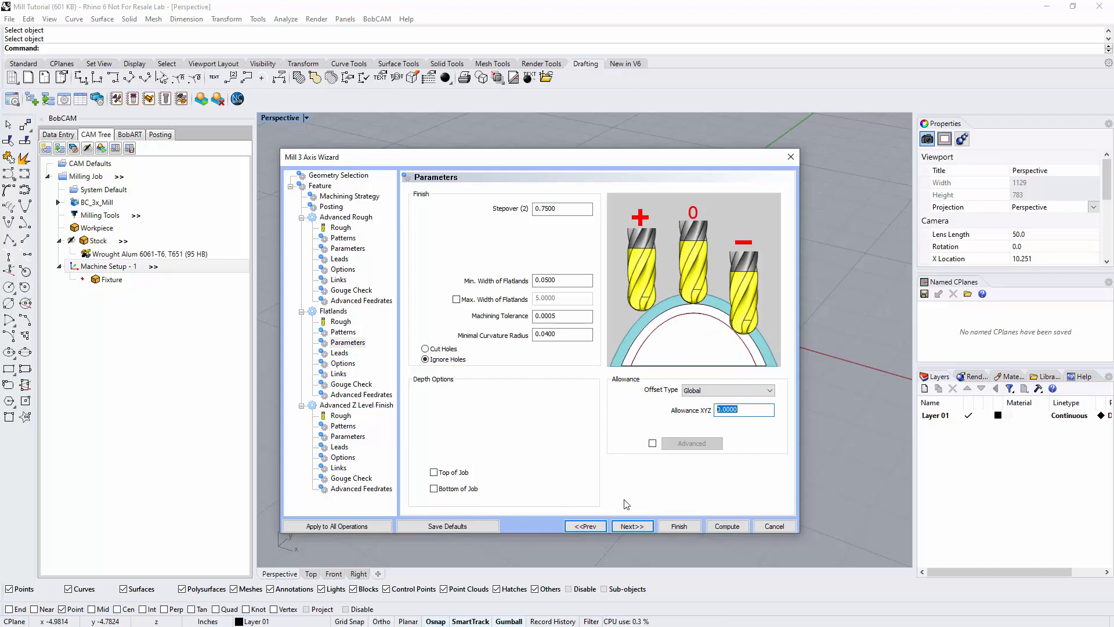
Compare the Flatlands entry and lead-in types, and return to a Plunge entry with a Vertical lead-in.
left_click(627, 525)
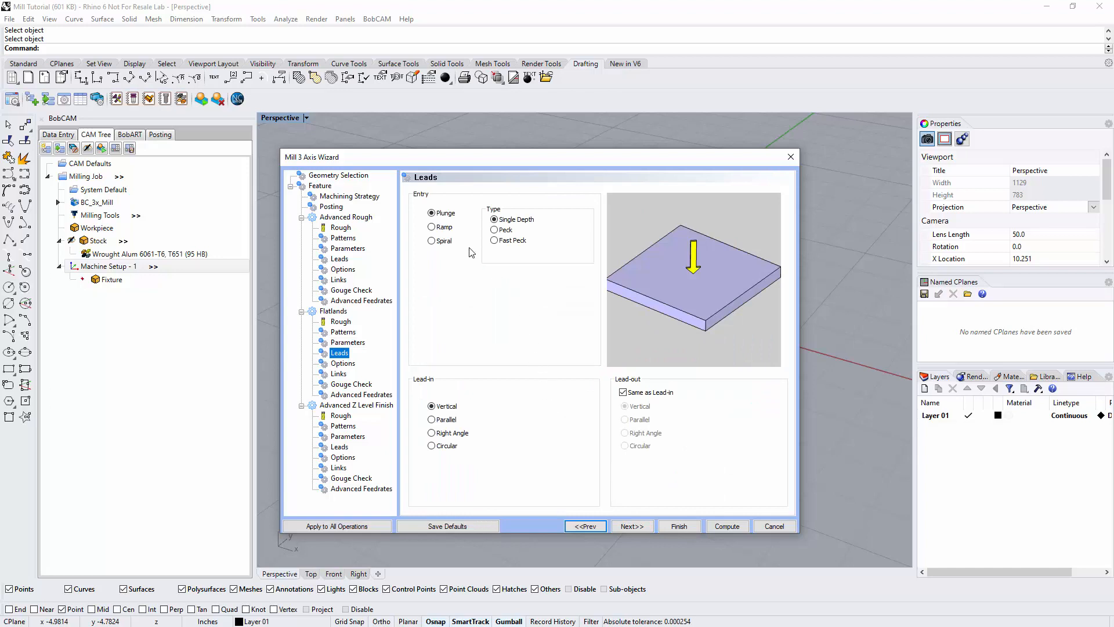
left_click(442, 227)
left_click(444, 243)
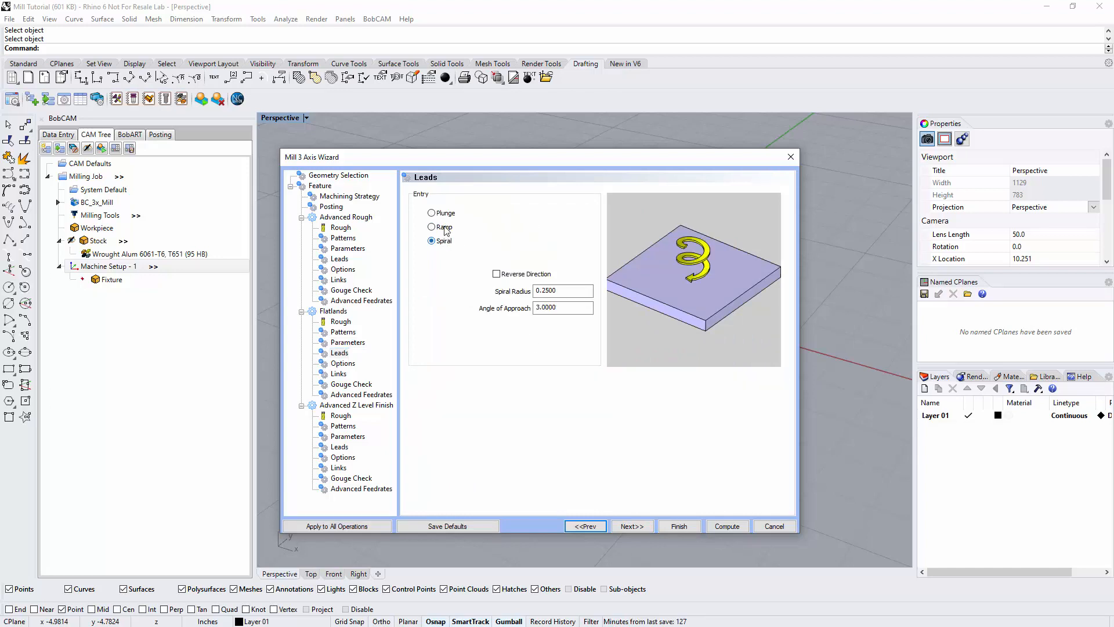
left_click(446, 215)
left_click(444, 418)
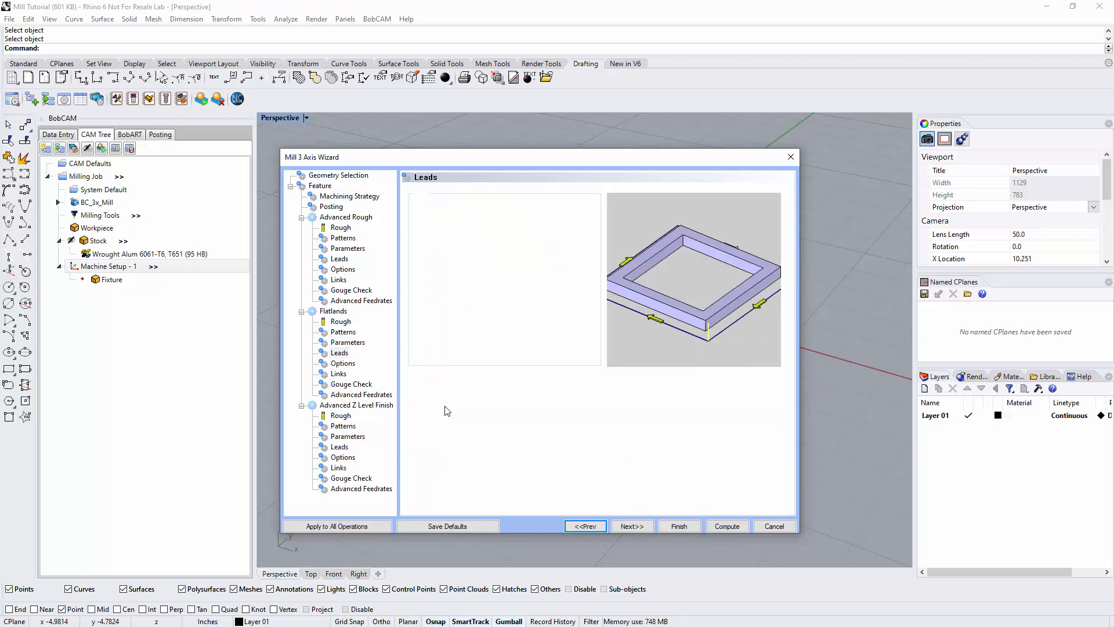
left_click(444, 433)
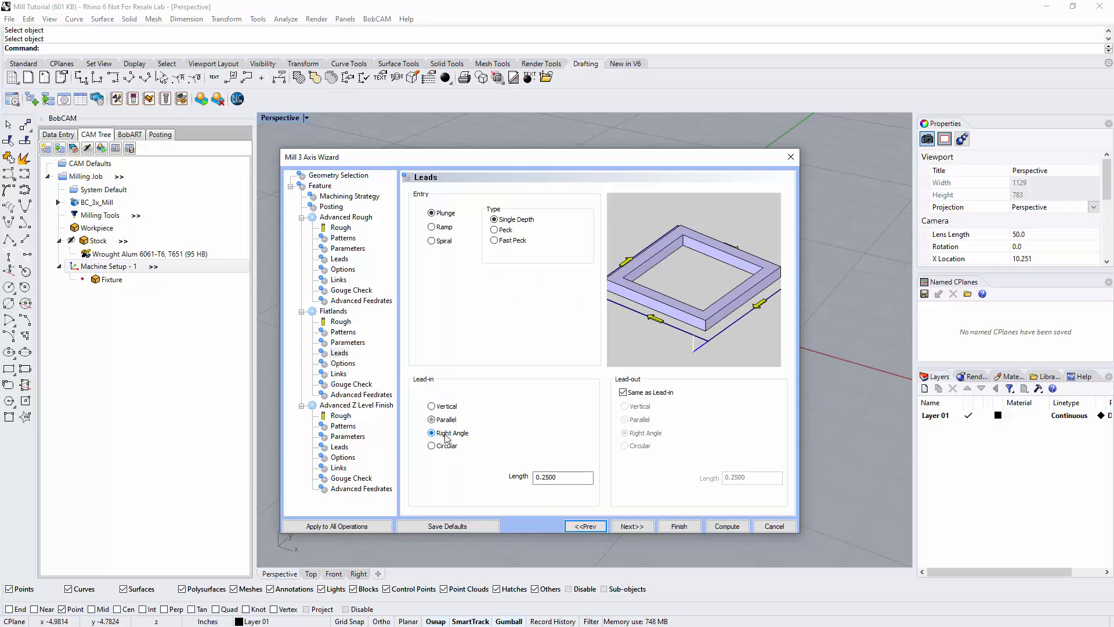
left_click(445, 446)
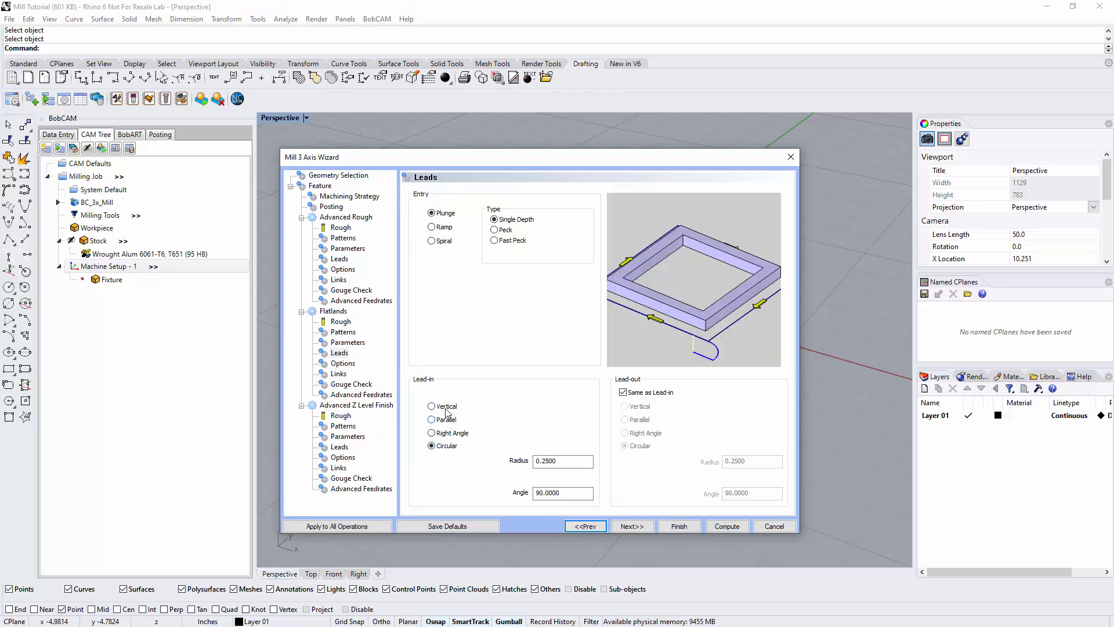
left_click(447, 406)
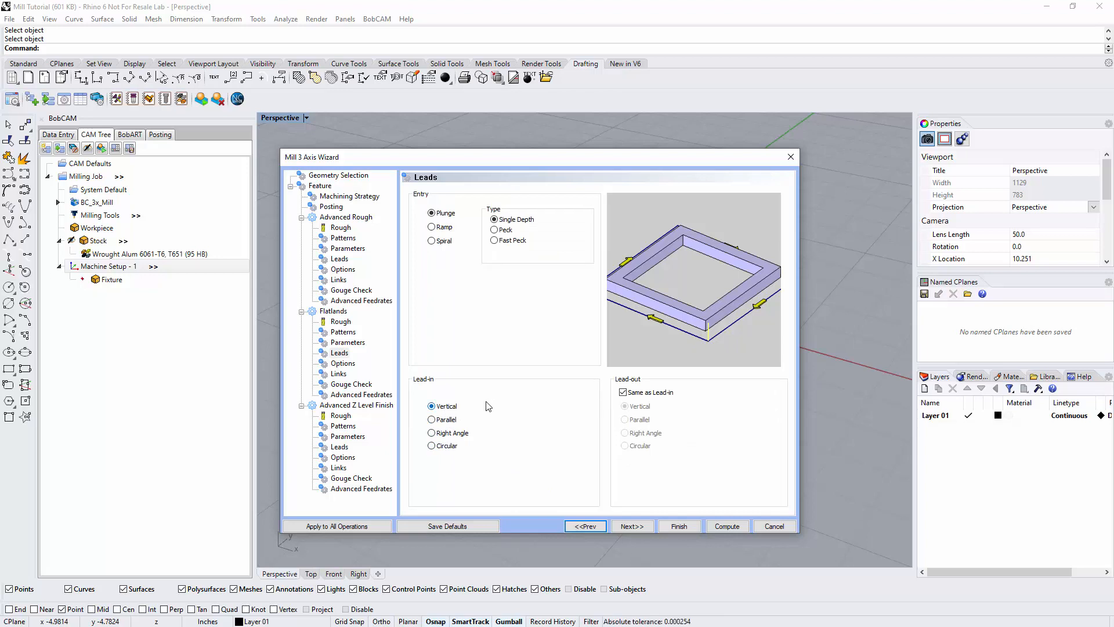
Examine the Flatlands smoothing settings without applying them, and check the Calculate From choices, keeping Tool Tip.
left_click(631, 528)
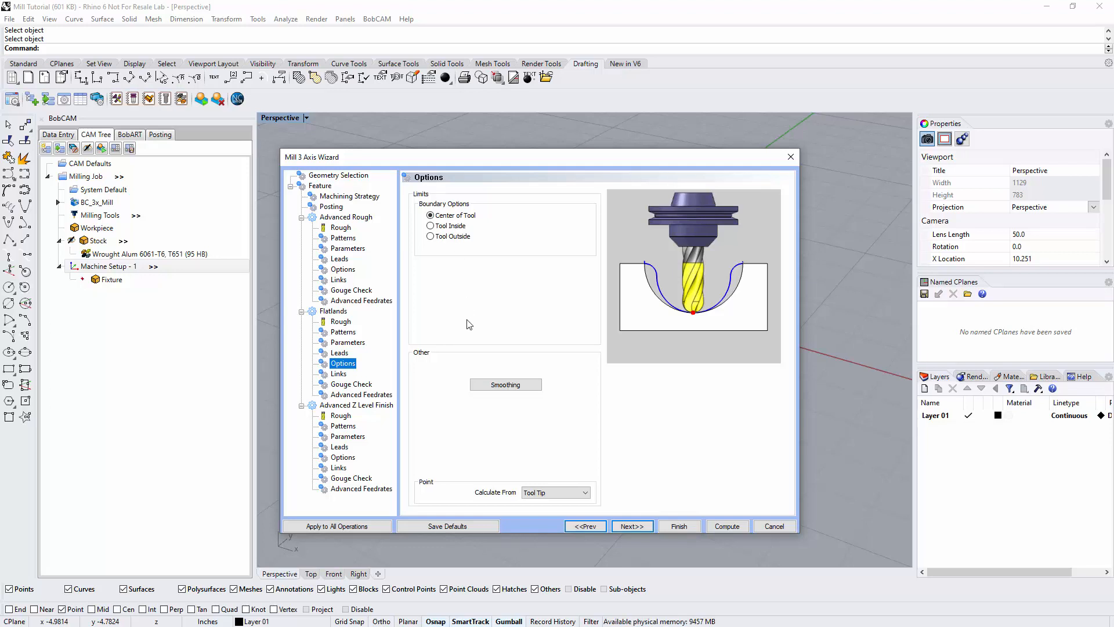
left_click(502, 383)
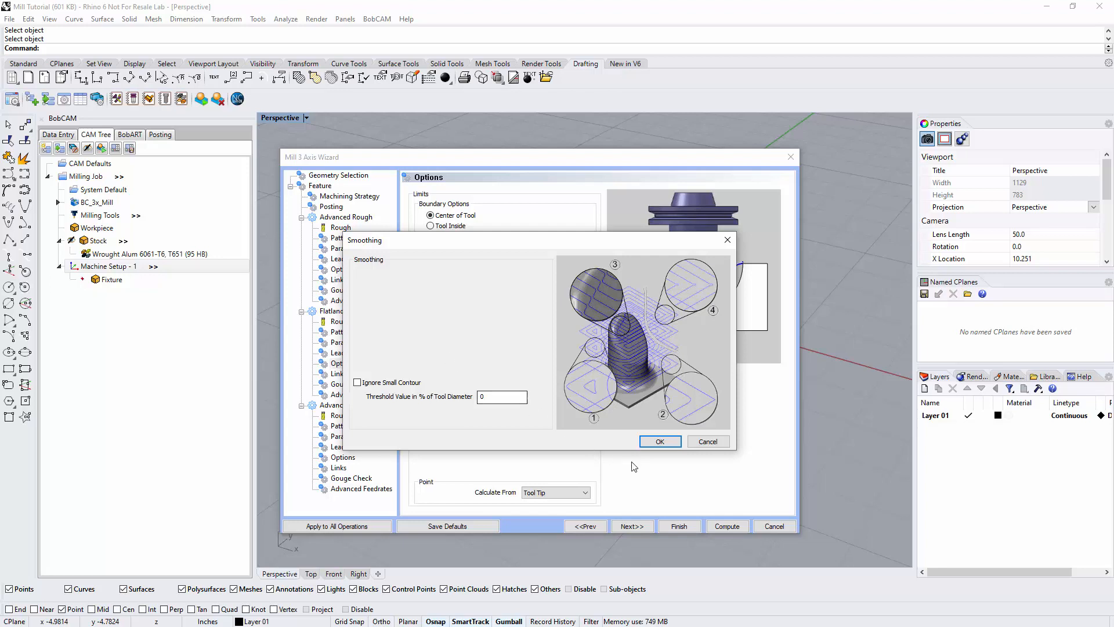
left_click(708, 441)
left_click(566, 494)
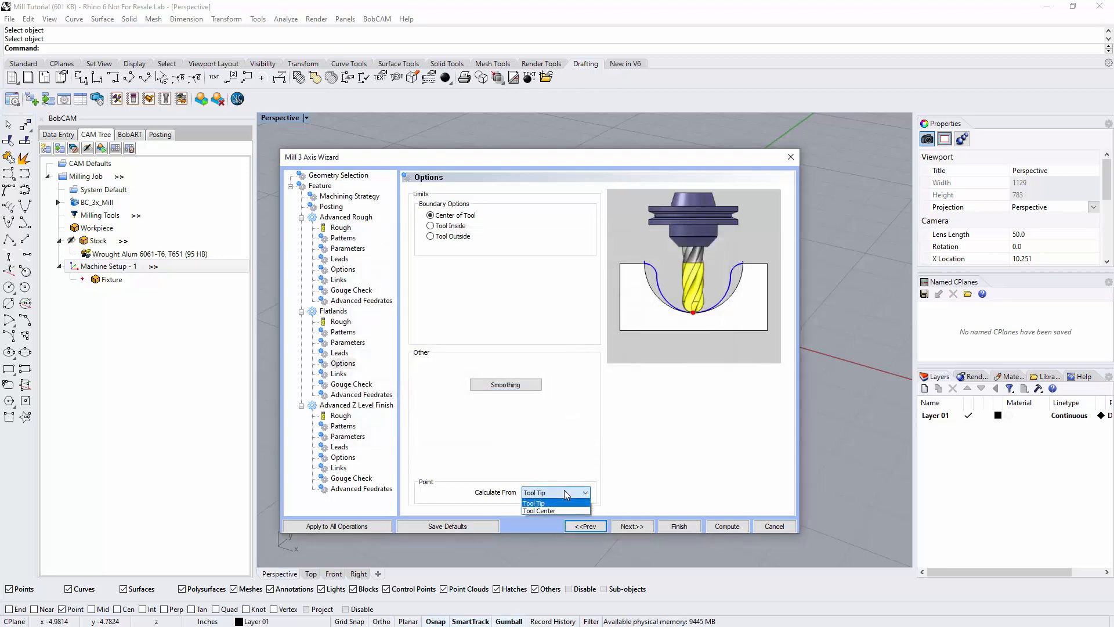
left_click(564, 491)
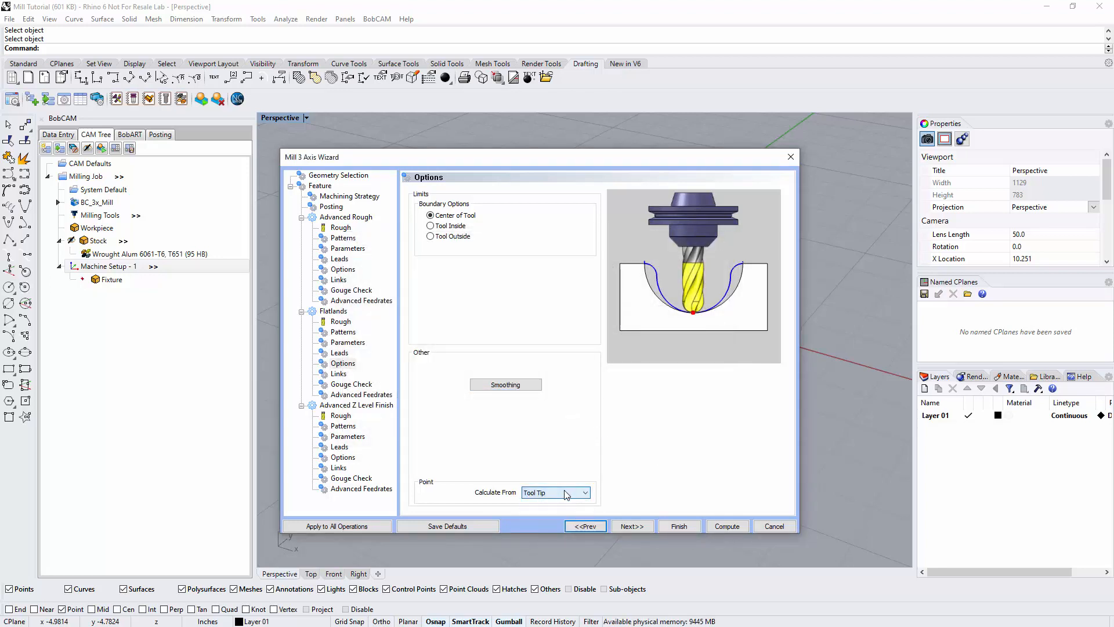
Review the links, gouge check and advanced feedrates pages of the Flatlands operation.
left_click(631, 527)
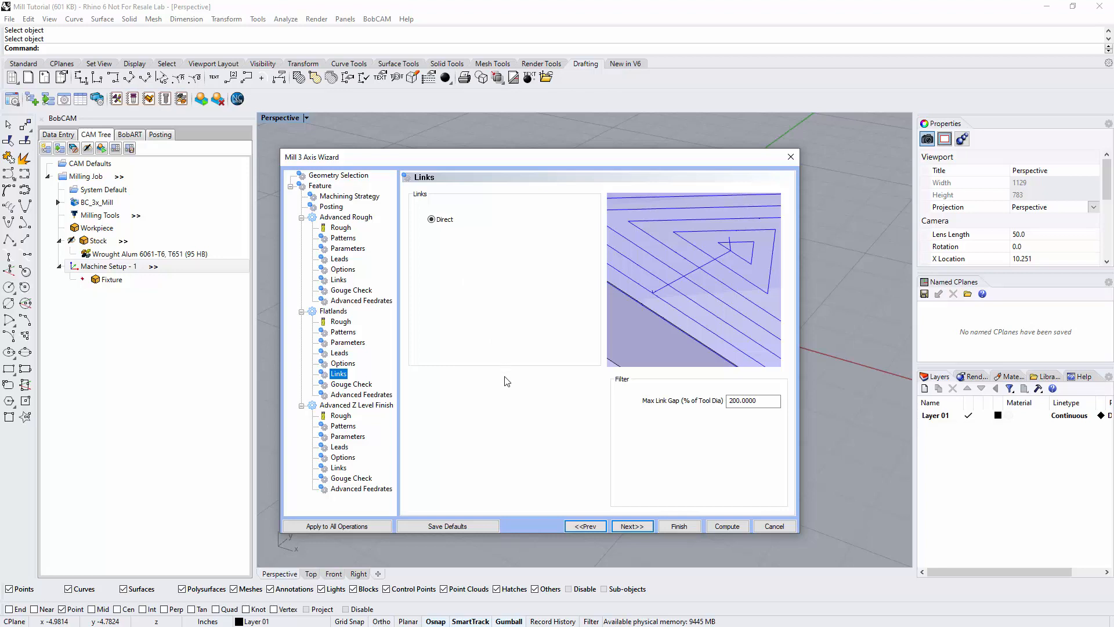
left_click(632, 525)
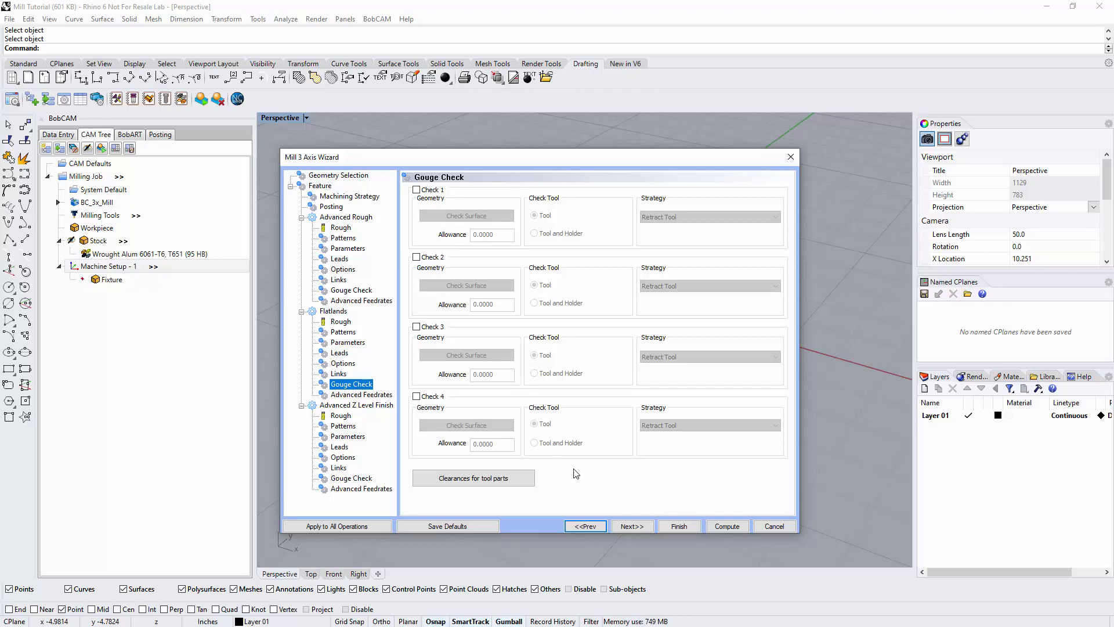
left_click(618, 527)
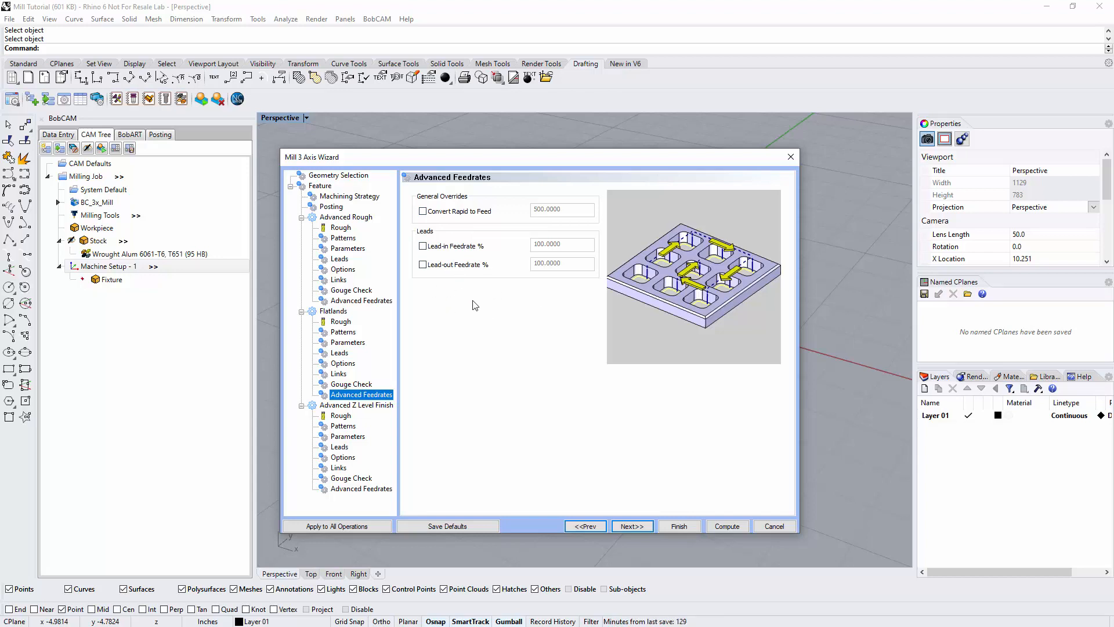
Assign the 1/2 ball rough endmill from the tool crib to the Advanced Z Level Finish operation.
left_click(619, 525)
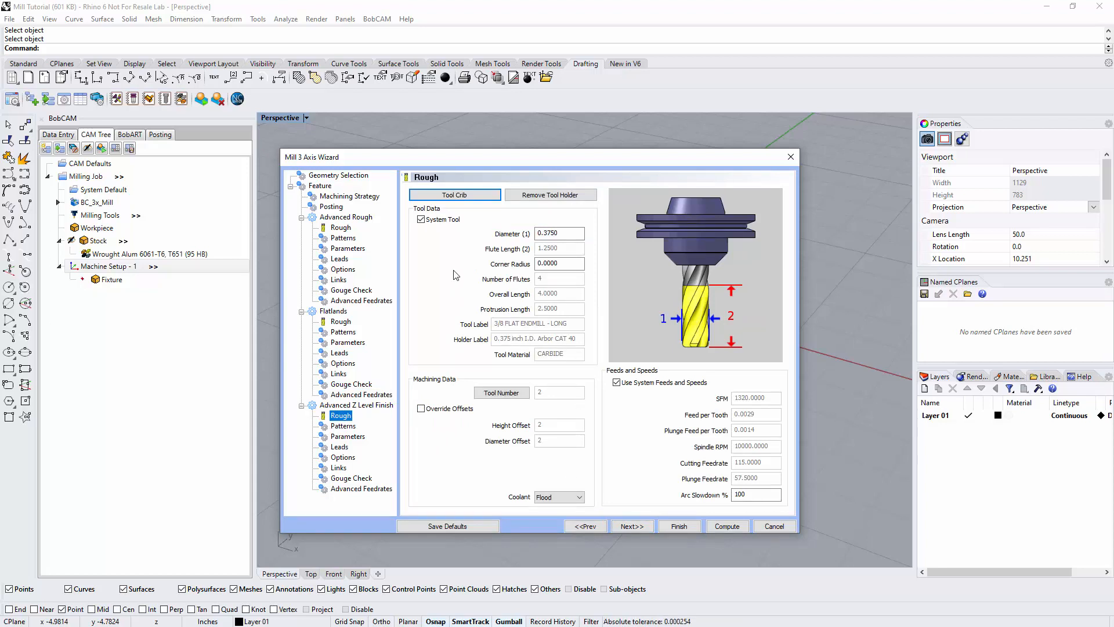
left_click(452, 198)
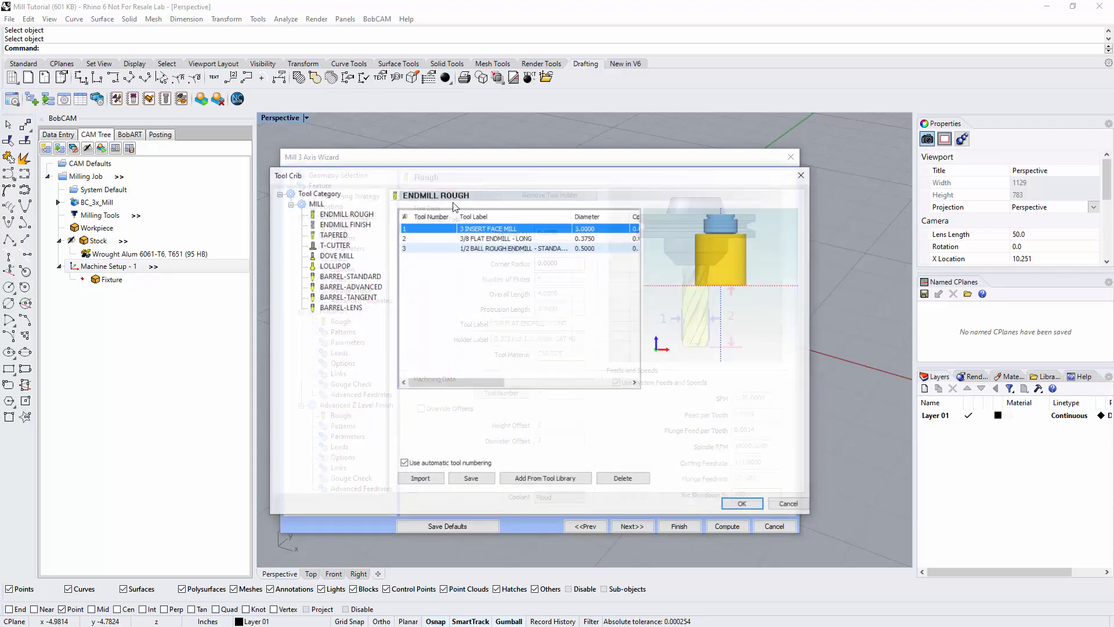
left_click(436, 248)
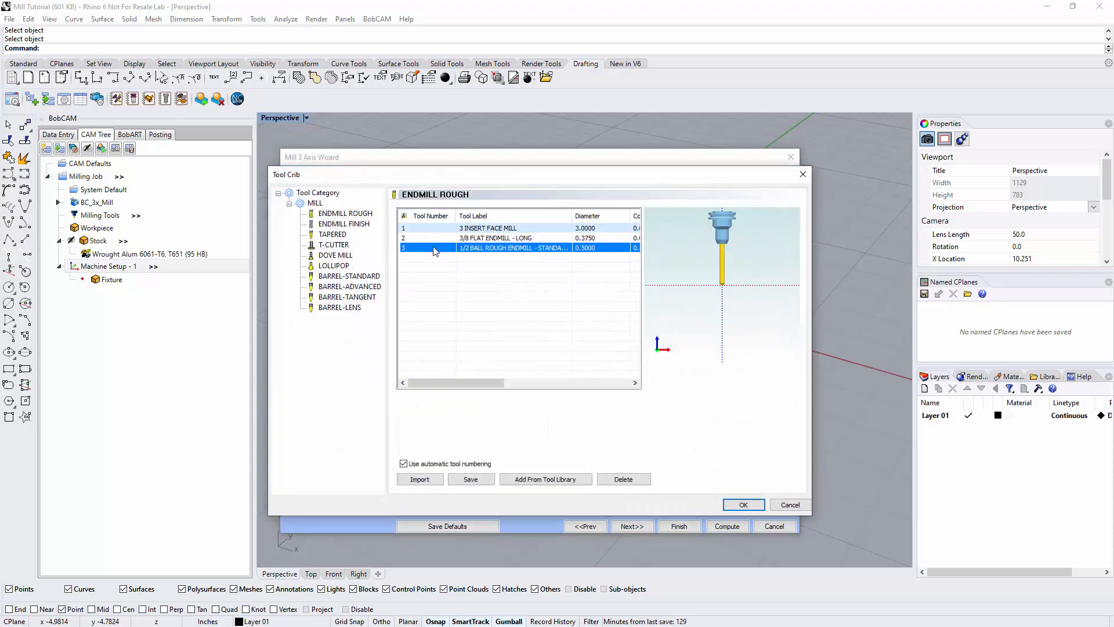
left_click(743, 504)
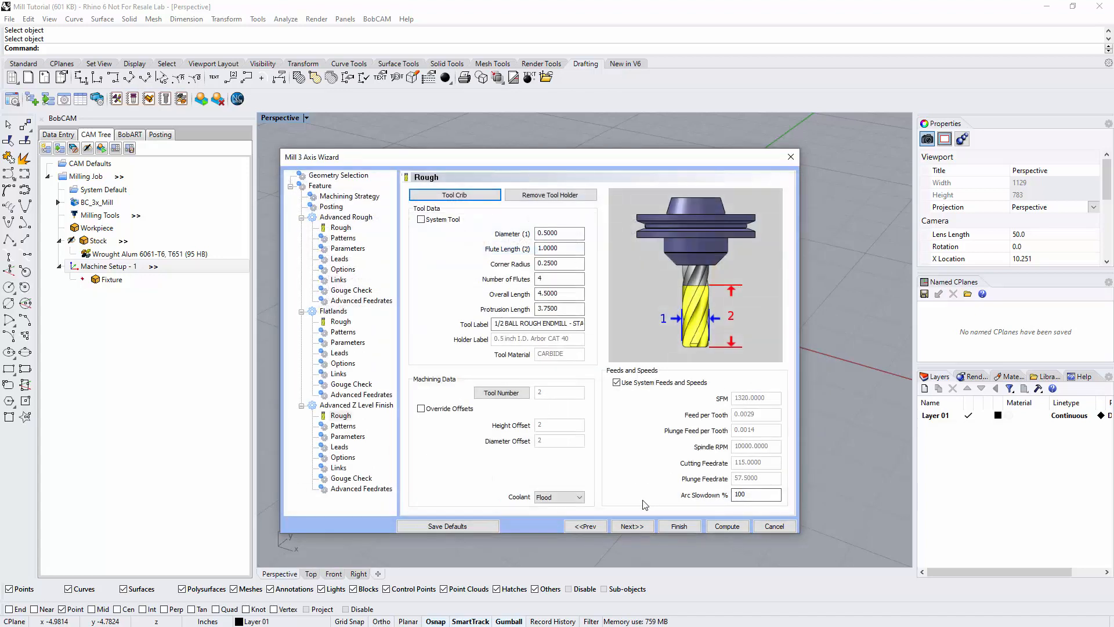
Compare the Z level finish start and method patterns, and return to Top, Zig and Climb Mill.
left_click(637, 526)
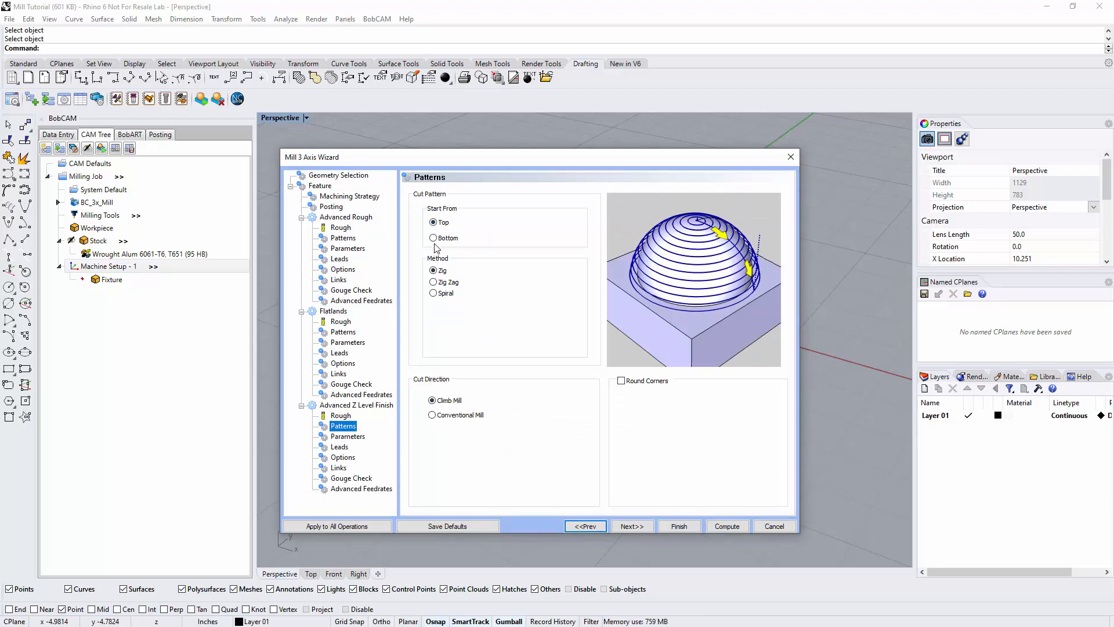
left_click(433, 239)
left_click(434, 223)
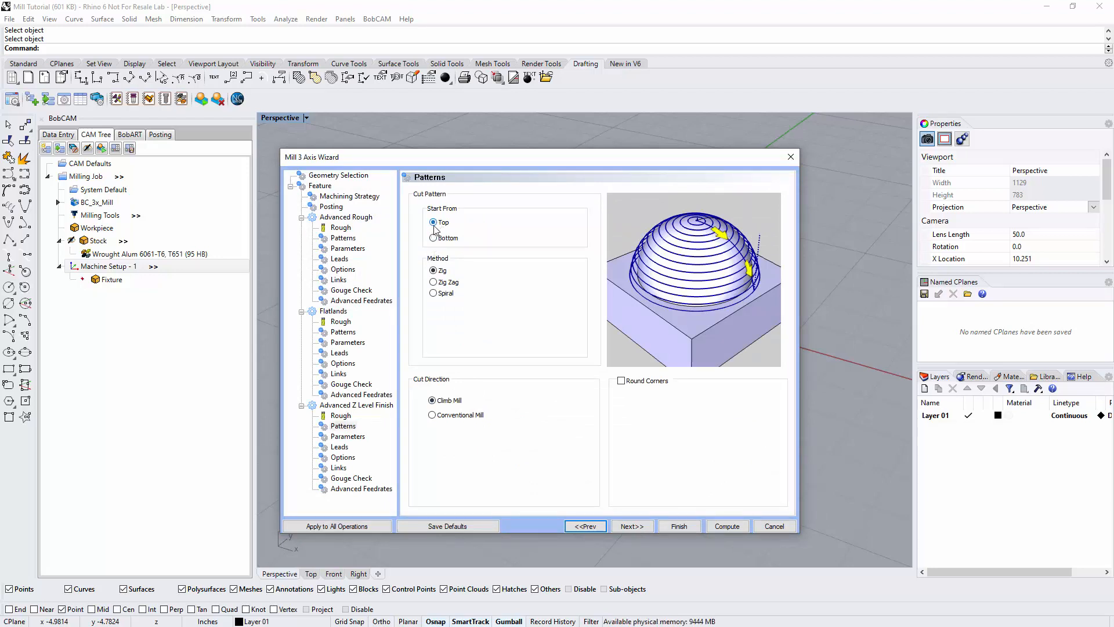
left_click(433, 282)
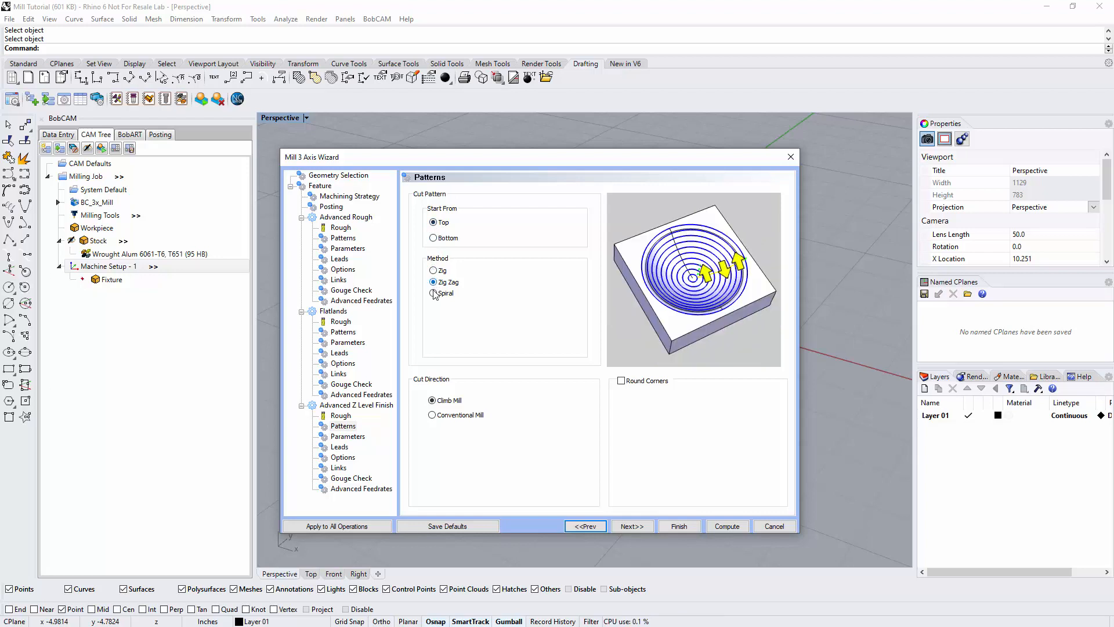
left_click(434, 294)
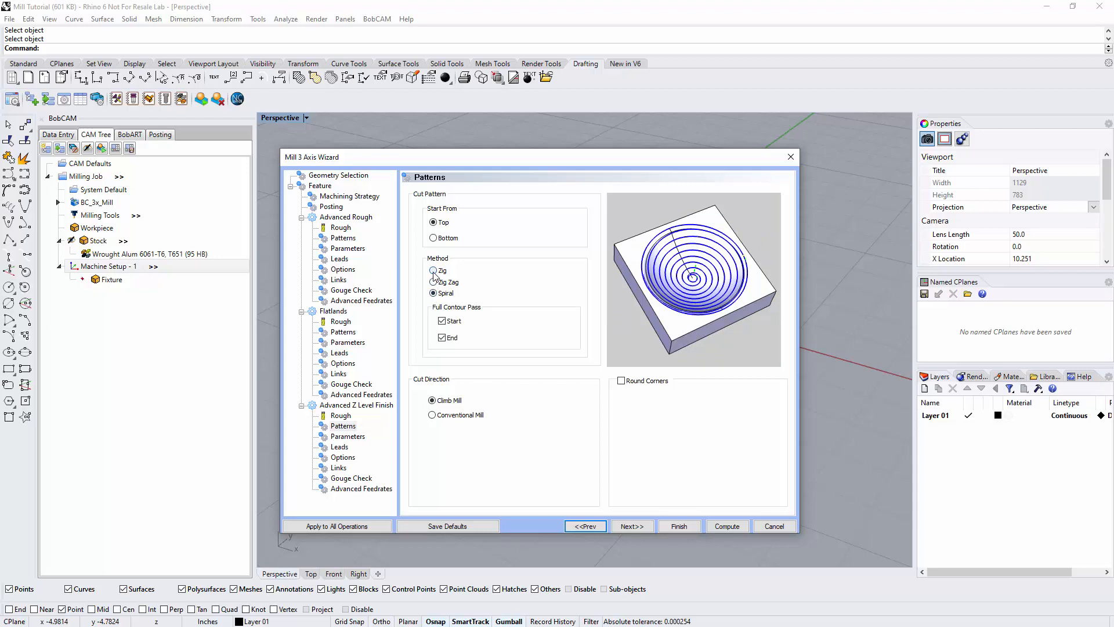
left_click(434, 271)
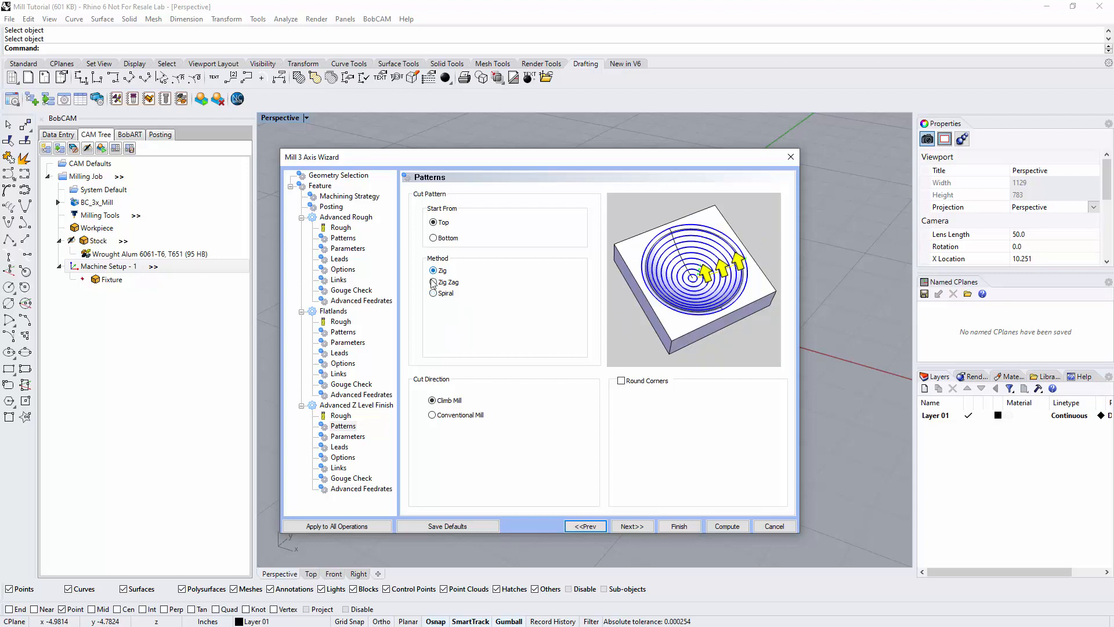
left_click(432, 401)
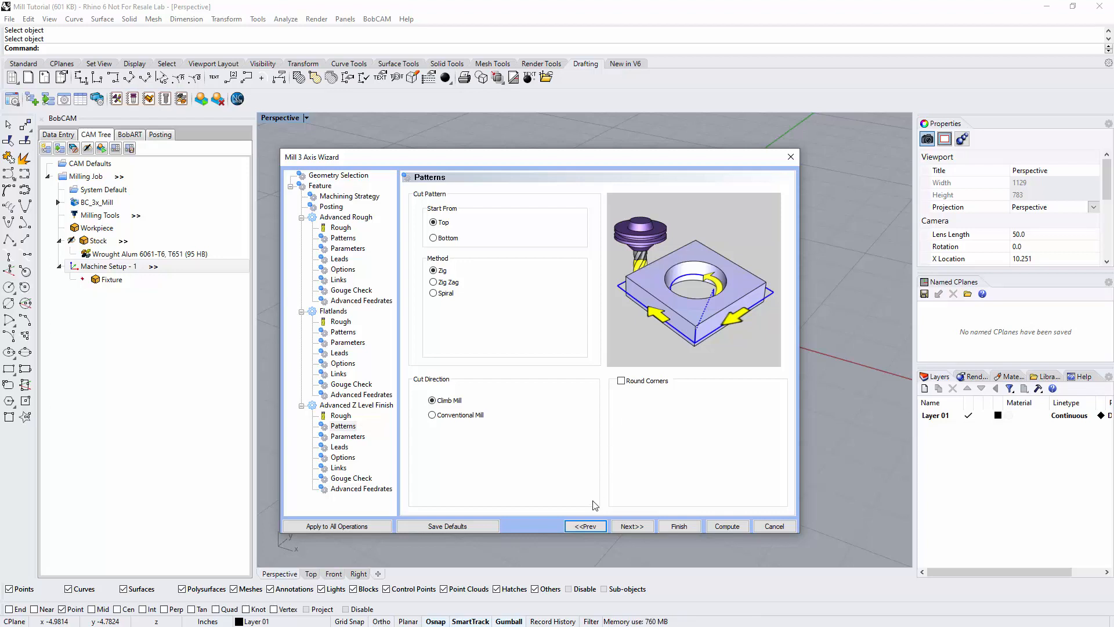
Set the Advanced Z Level Finish depth of cut to 0.03.
left_click(634, 527)
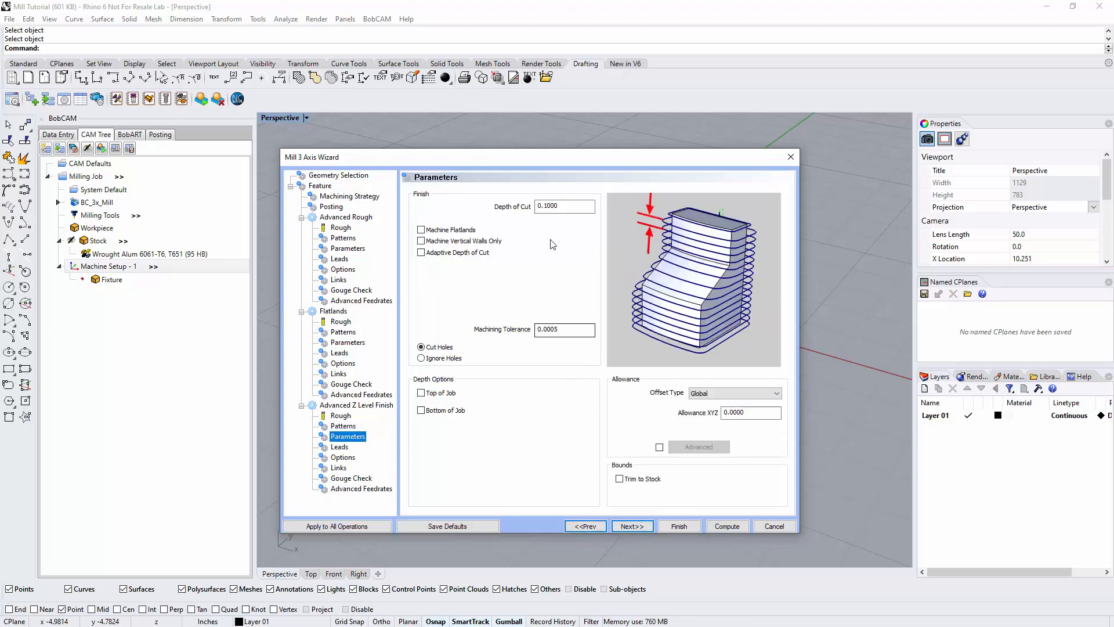
double_click(571, 211)
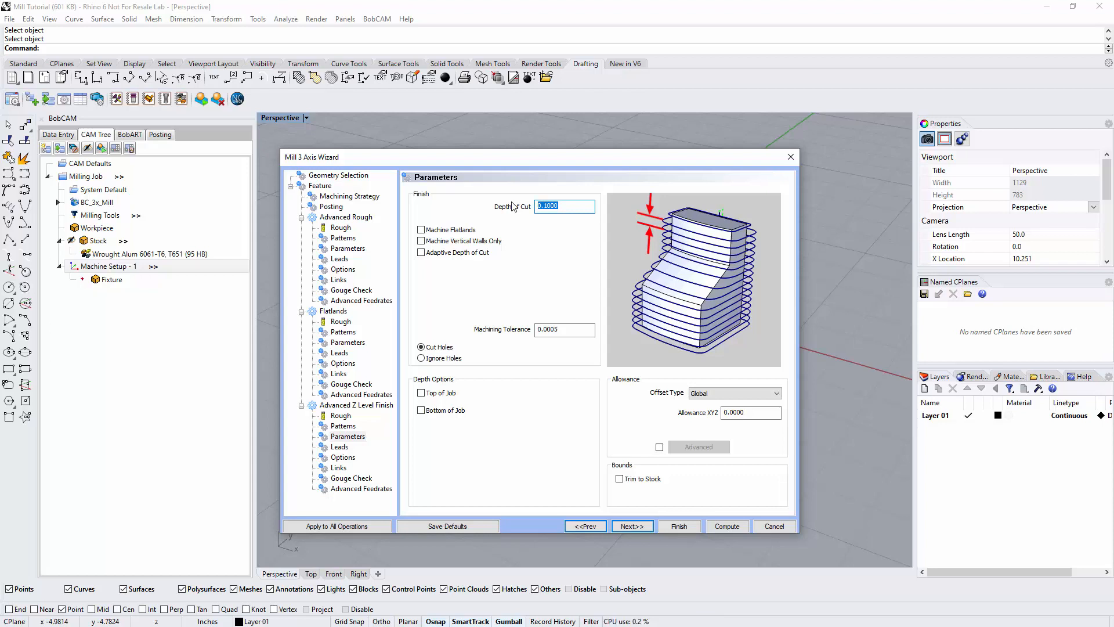
type(".0")
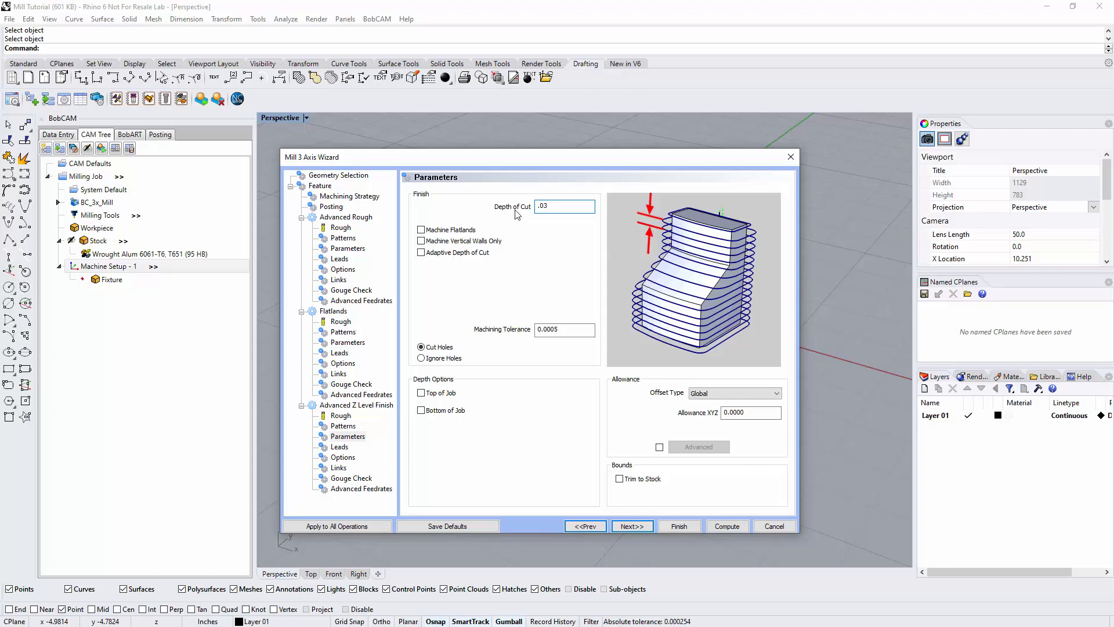
type("3")
Enable Adaptive Depth of Cut with a minimum depth step of 0.015 and a maximum stepover of 0.03.
left_click(421, 253)
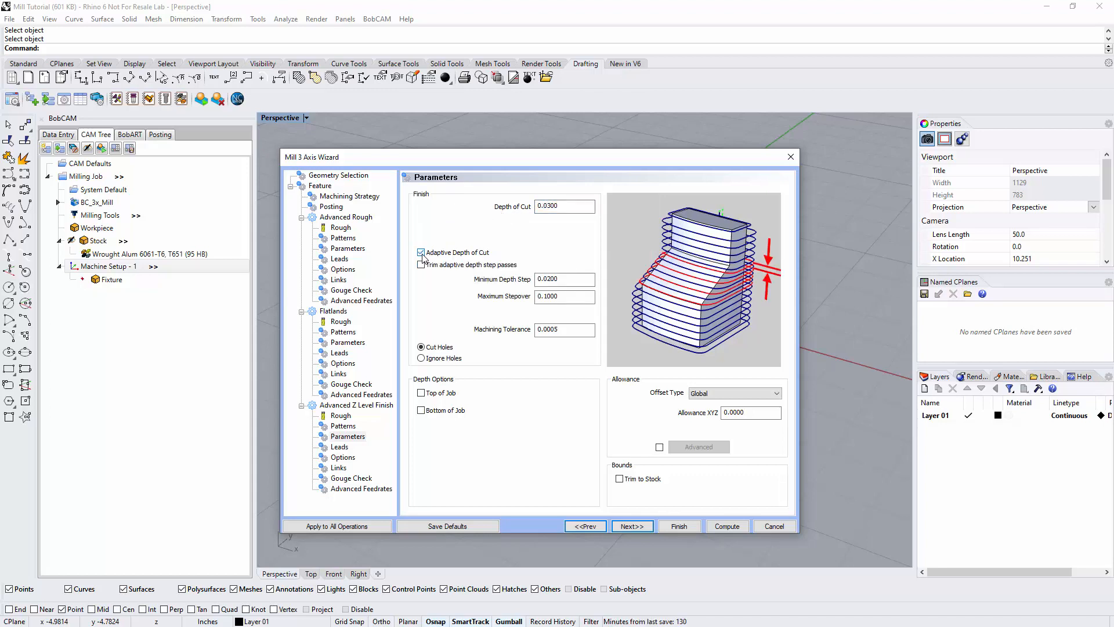
left_click(558, 281)
left_click_drag(567, 280, 522, 273)
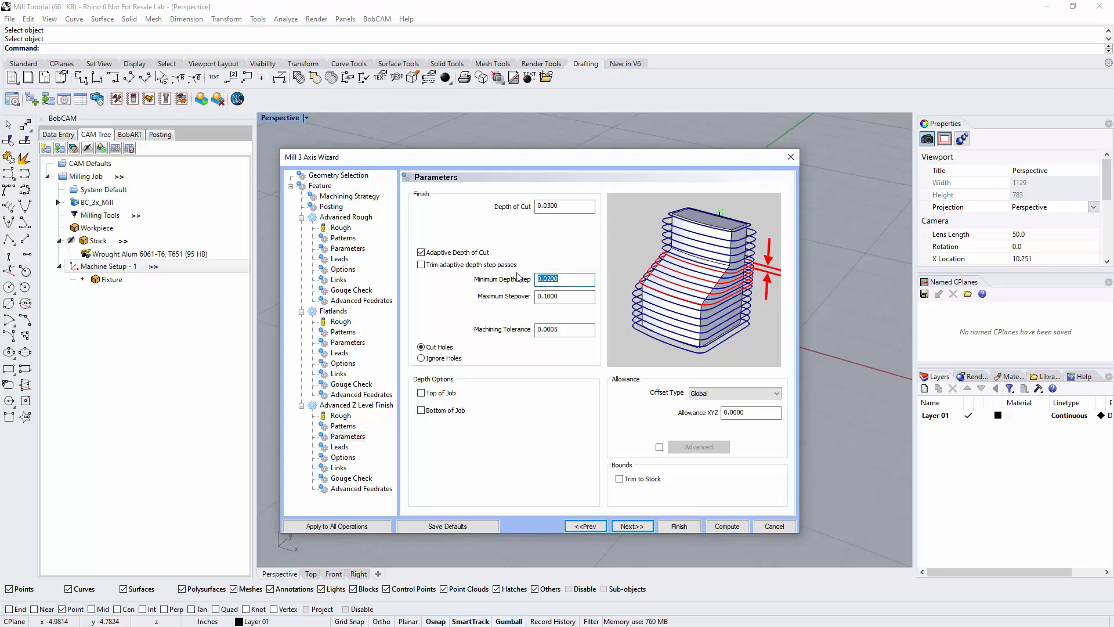
type(".015")
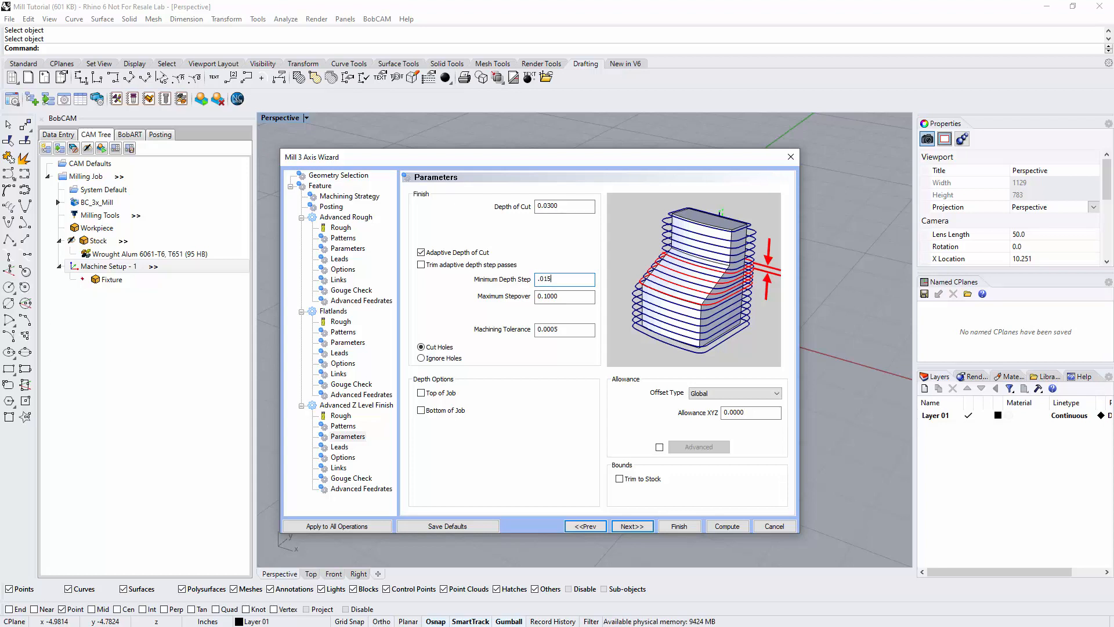
left_click(569, 297)
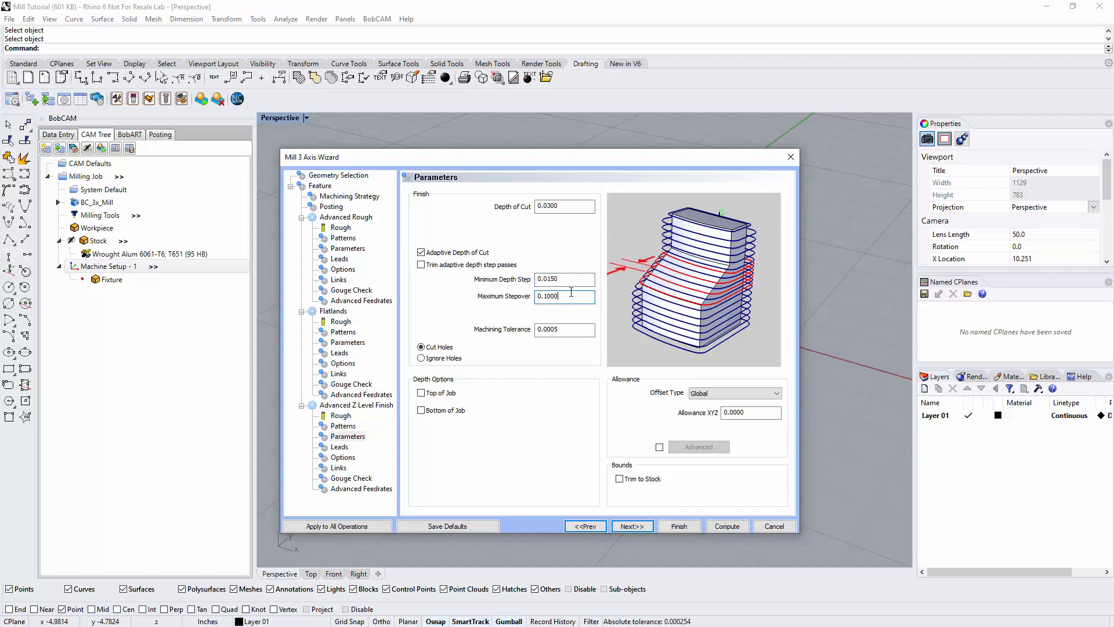
left_click_drag(569, 296, 537, 296)
type(".03")
left_click(572, 328)
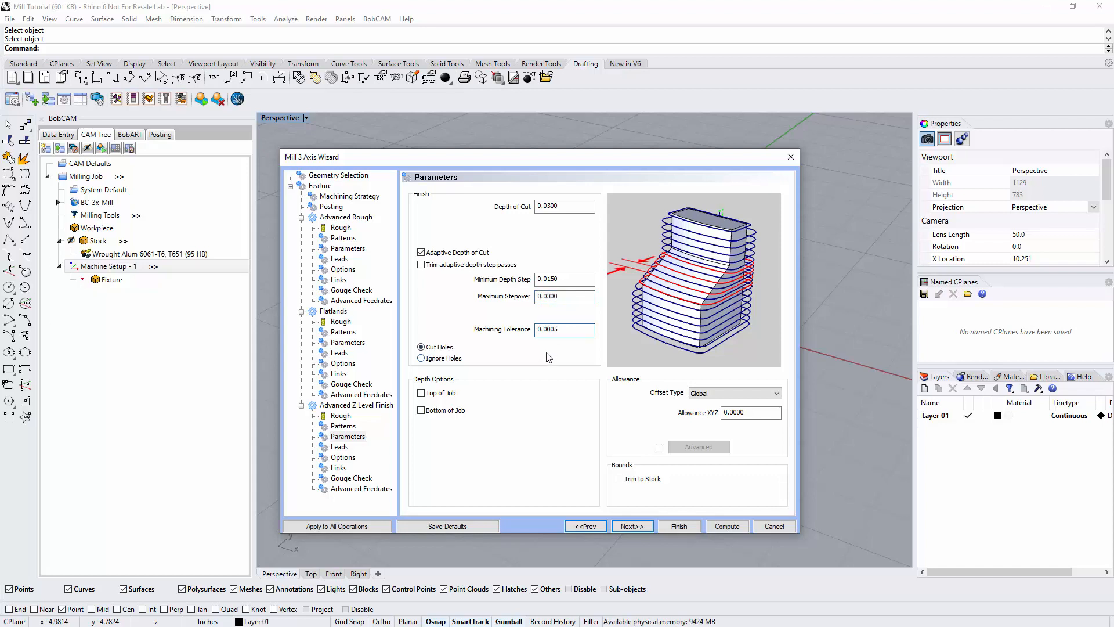
left_click_drag(566, 332, 533, 330)
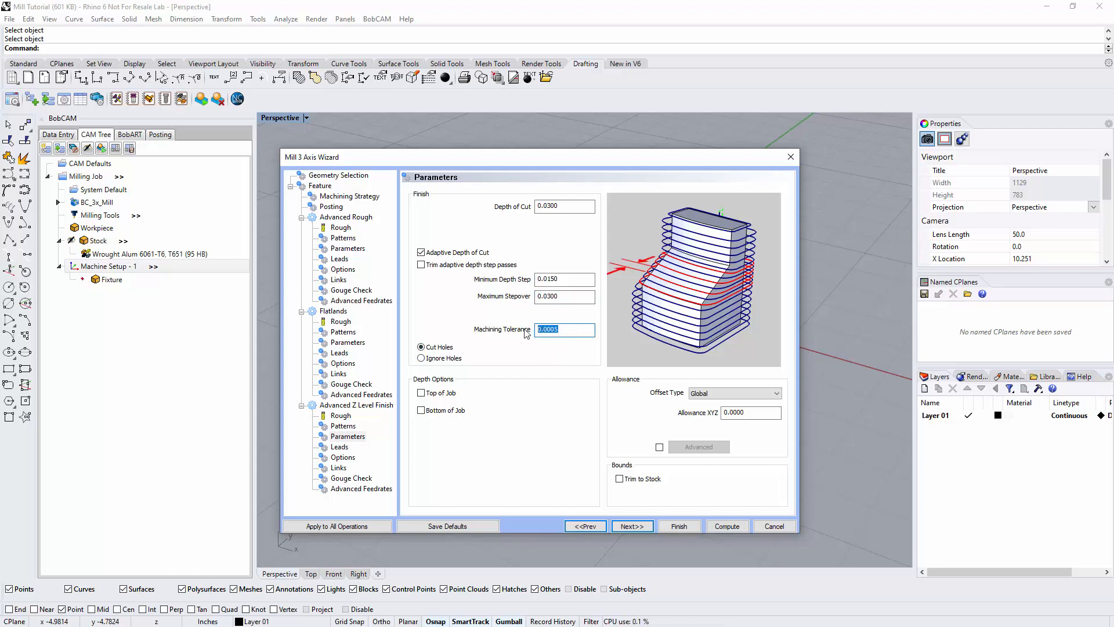
Enable Bottom of Job and pick its depth from the outer top edge of the part's slotted flange.
left_click(422, 410)
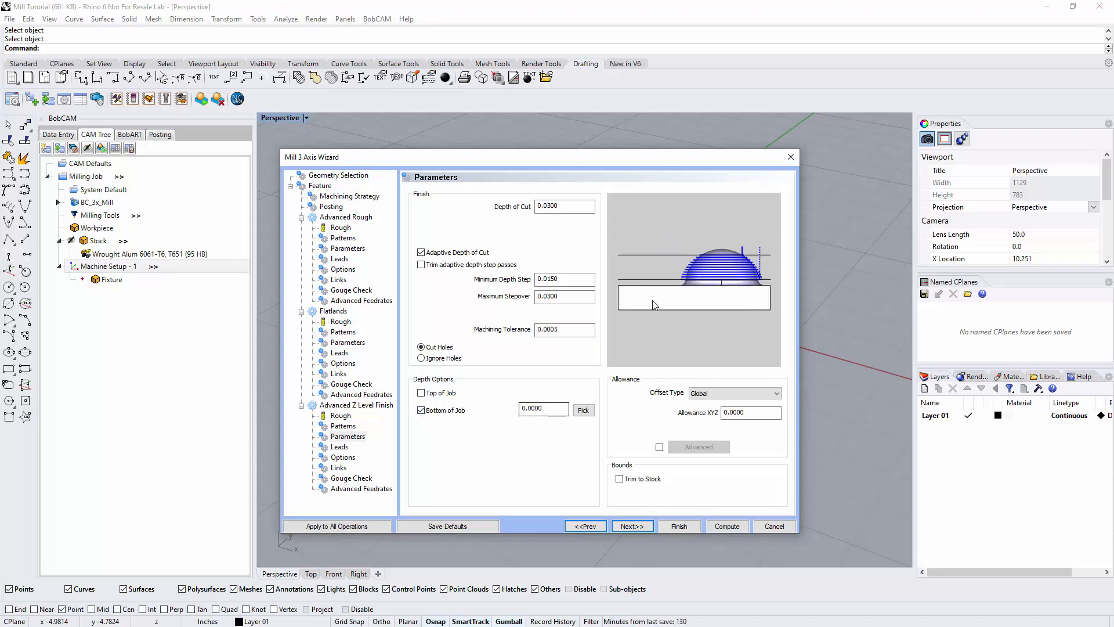
left_click(583, 410)
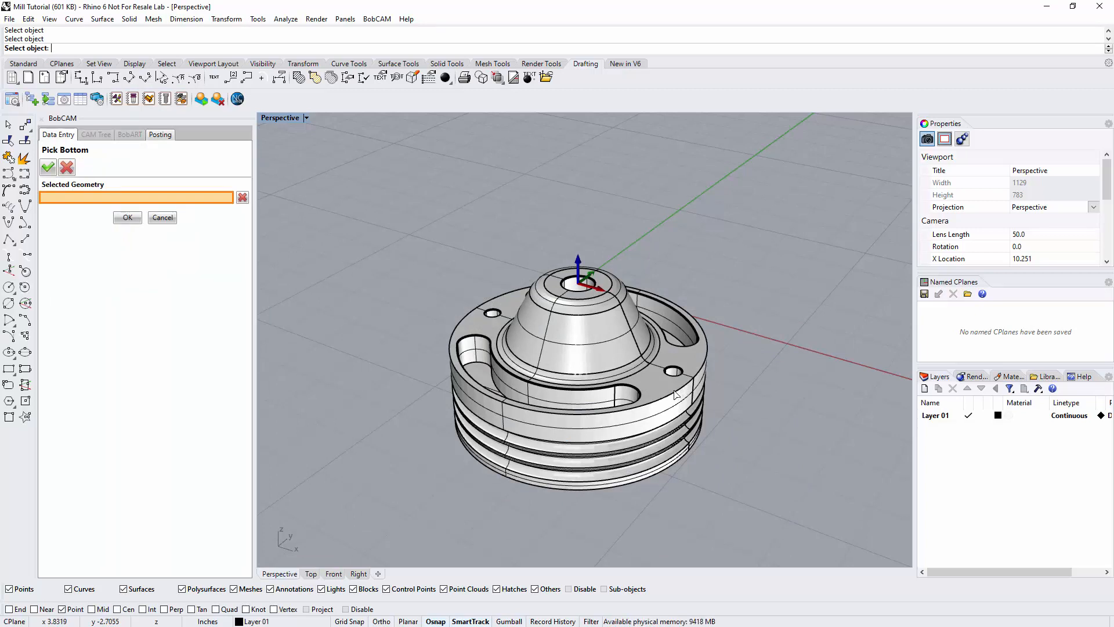
scroll(680, 396, "up", 5)
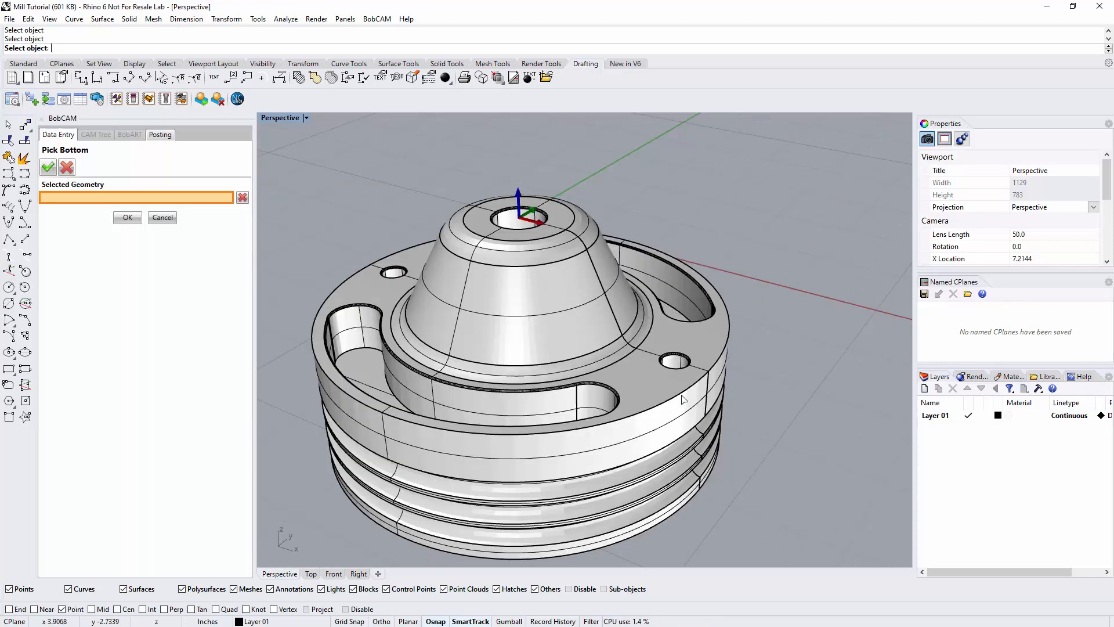
left_click(685, 394)
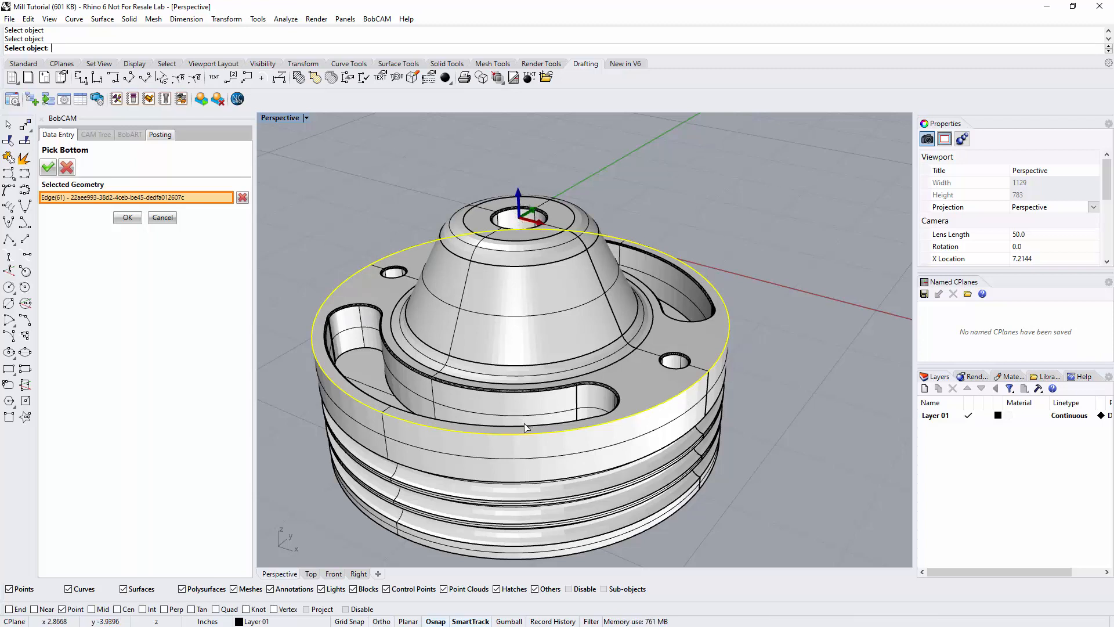
left_click(128, 219)
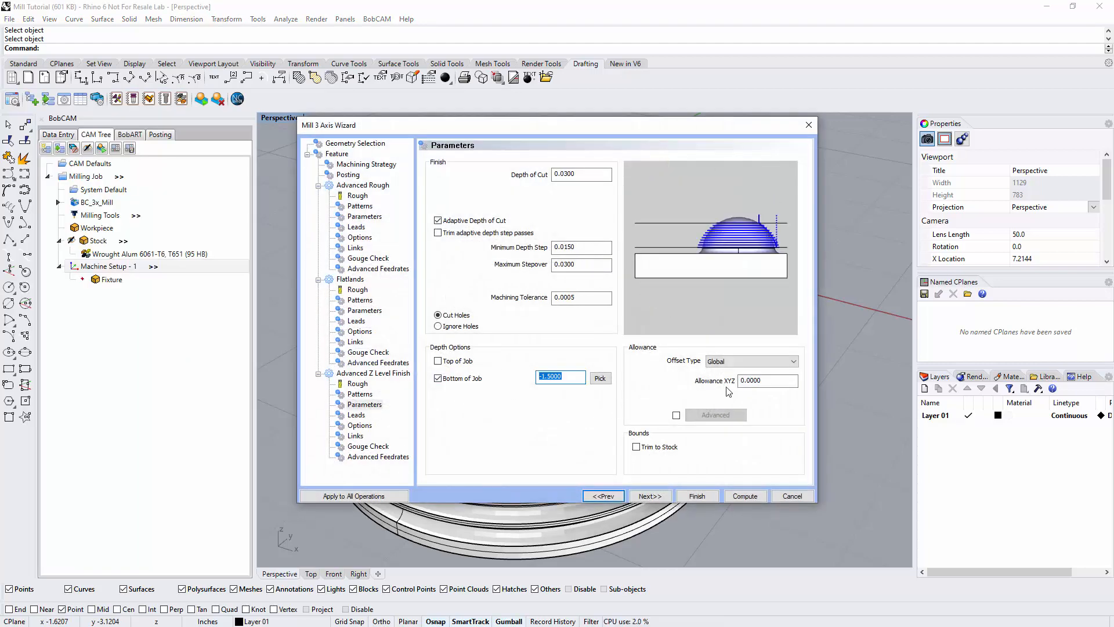
left_click(770, 382)
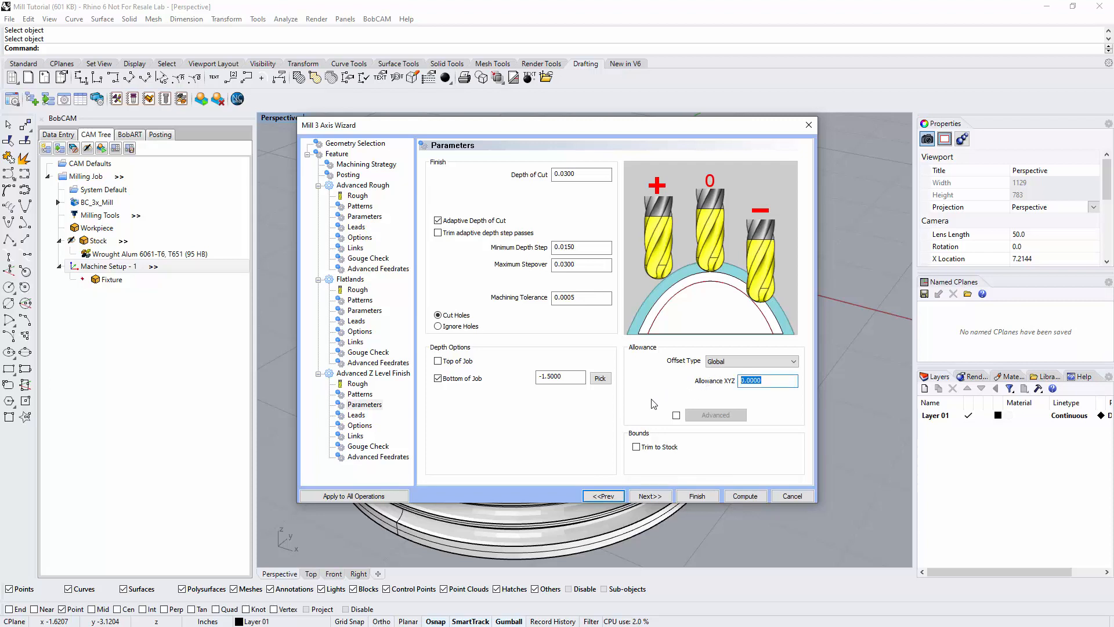
Compare the Z level finish entry and lead-in types, and return to a Plunge entry with a Vertical lead-in.
left_click(648, 495)
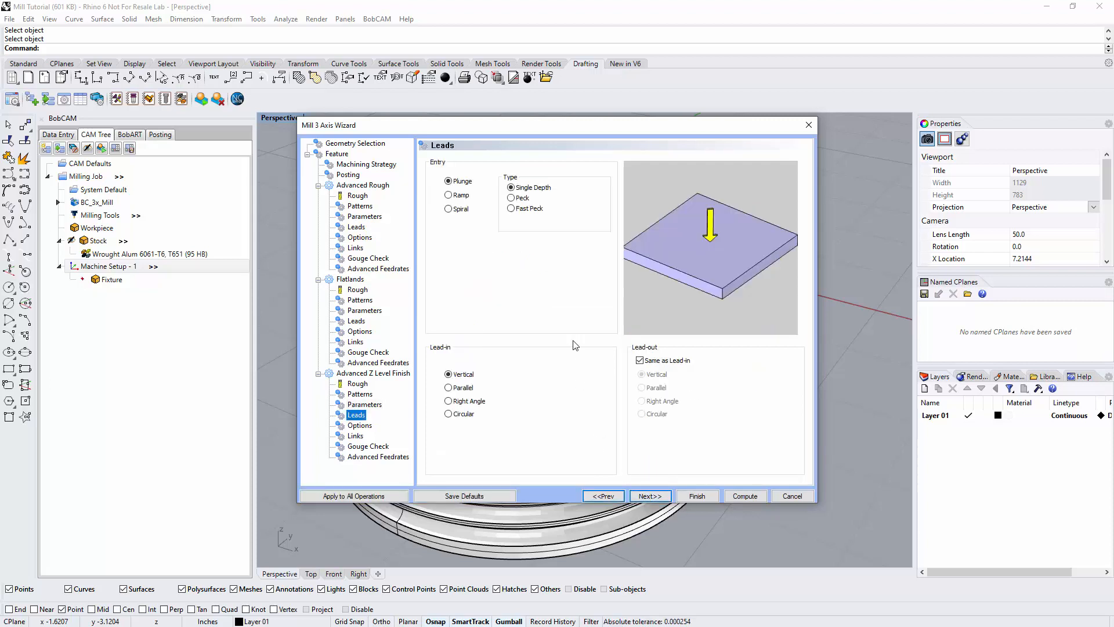
left_click(448, 195)
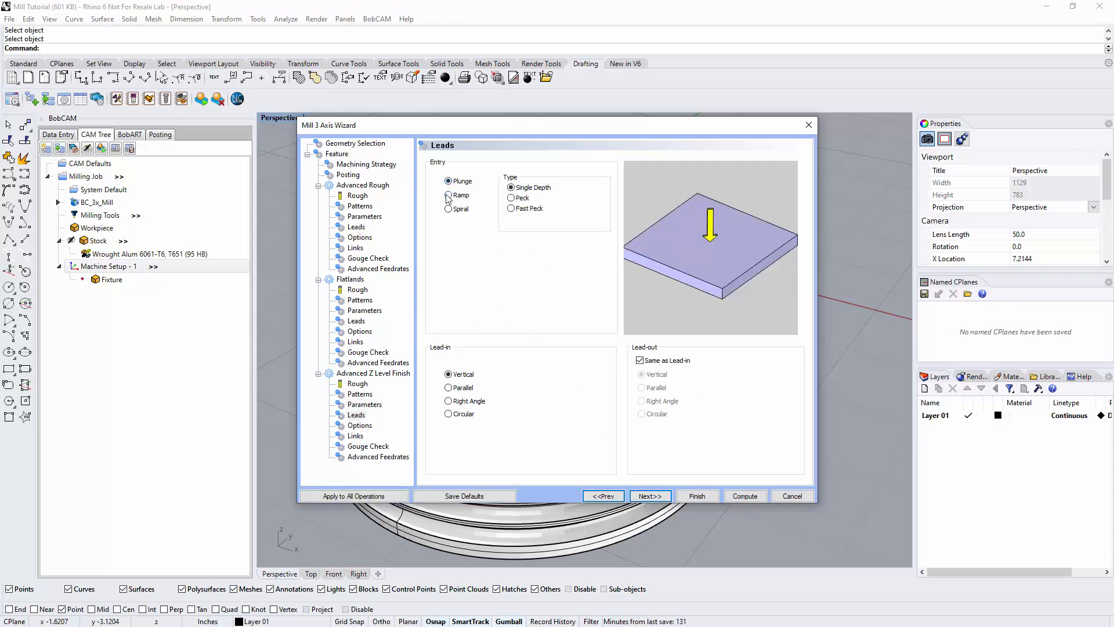
left_click(449, 209)
left_click(448, 181)
left_click(463, 375)
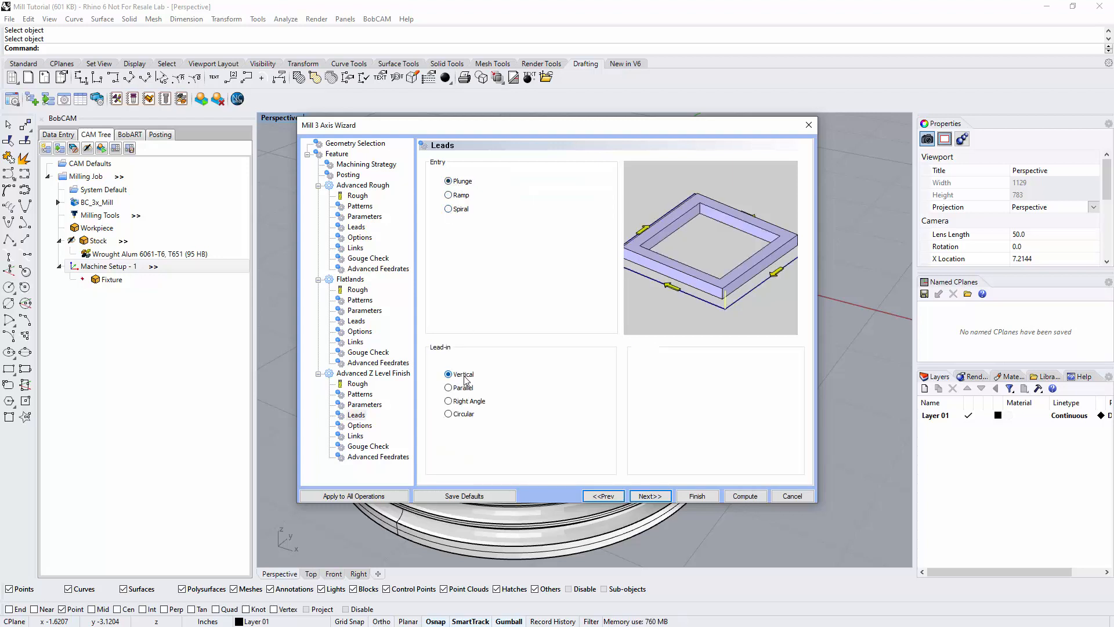
left_click(463, 388)
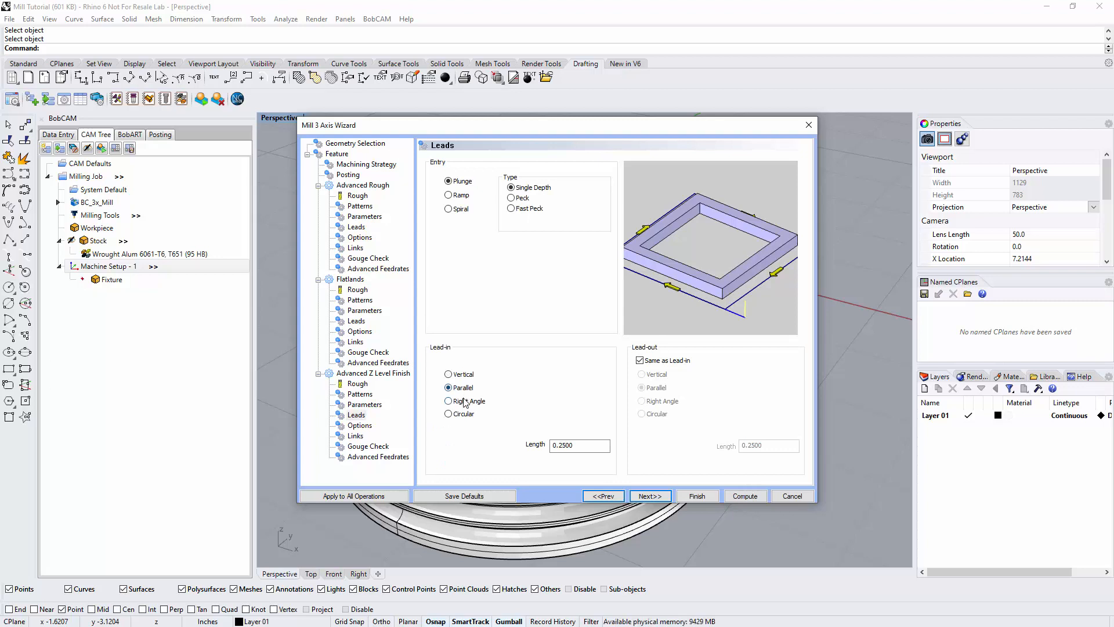
left_click(465, 402)
left_click(463, 414)
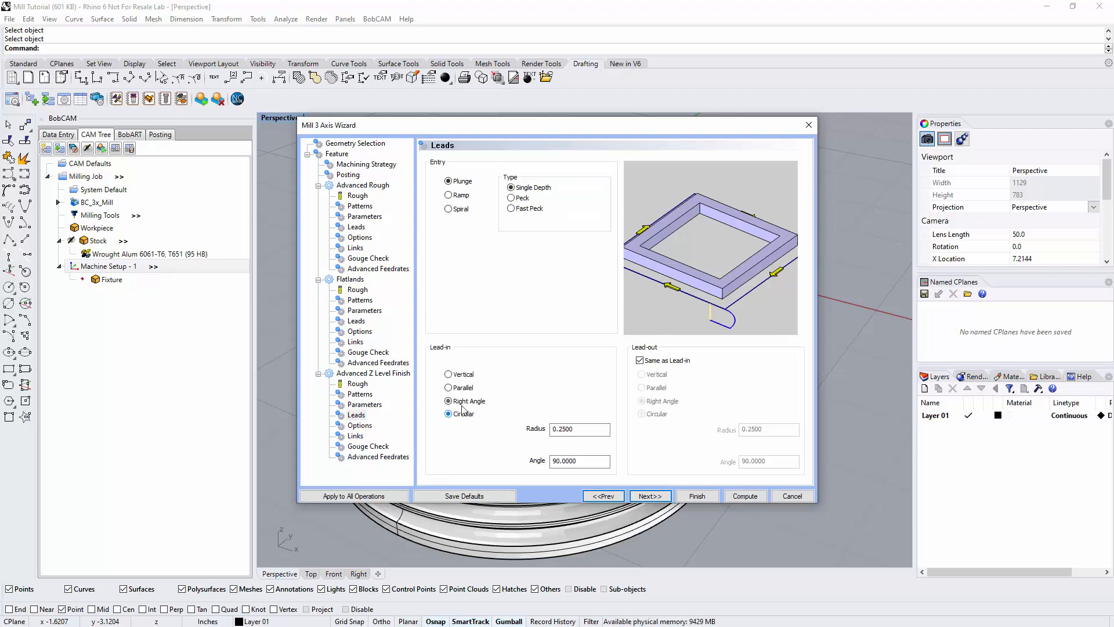
left_click(464, 374)
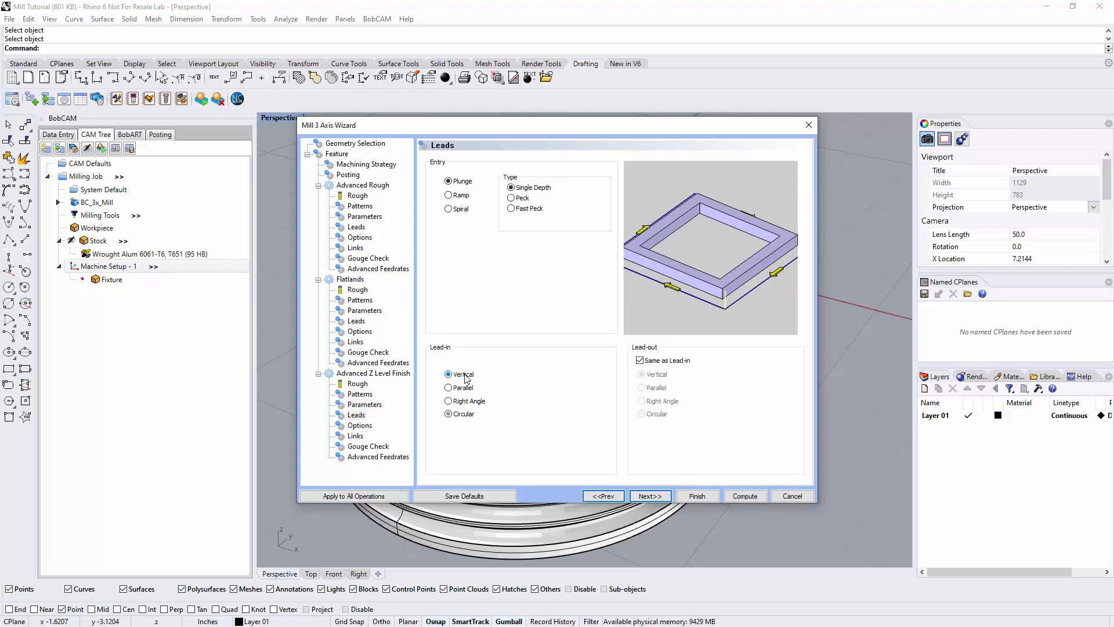
Set the cutting extents of the Z level finish operation to 3D Extents.
left_click(650, 496)
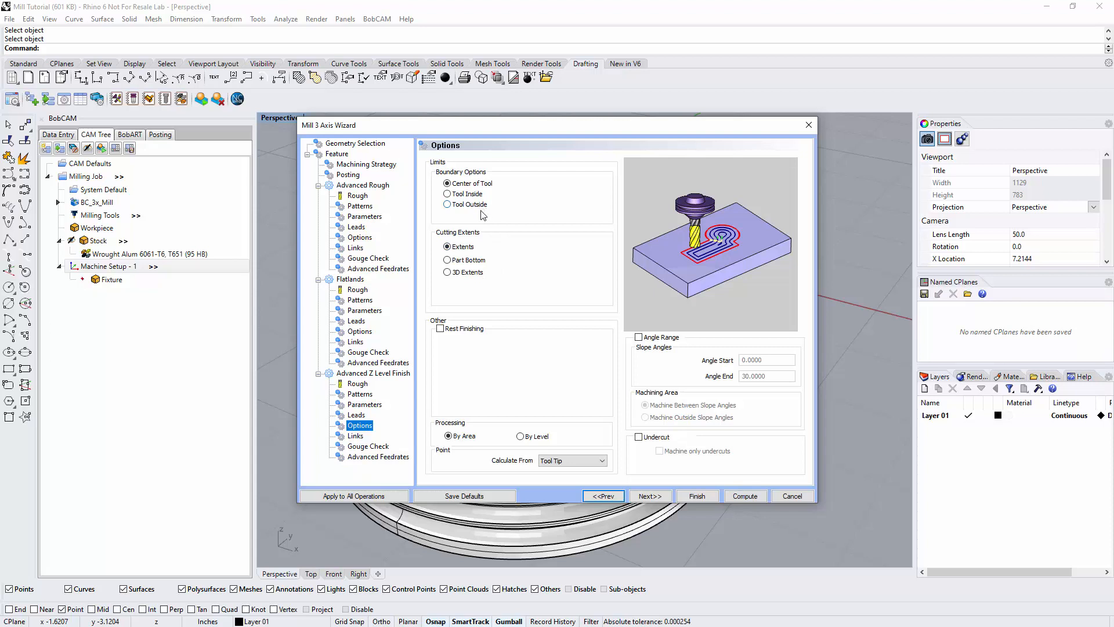
left_click(448, 273)
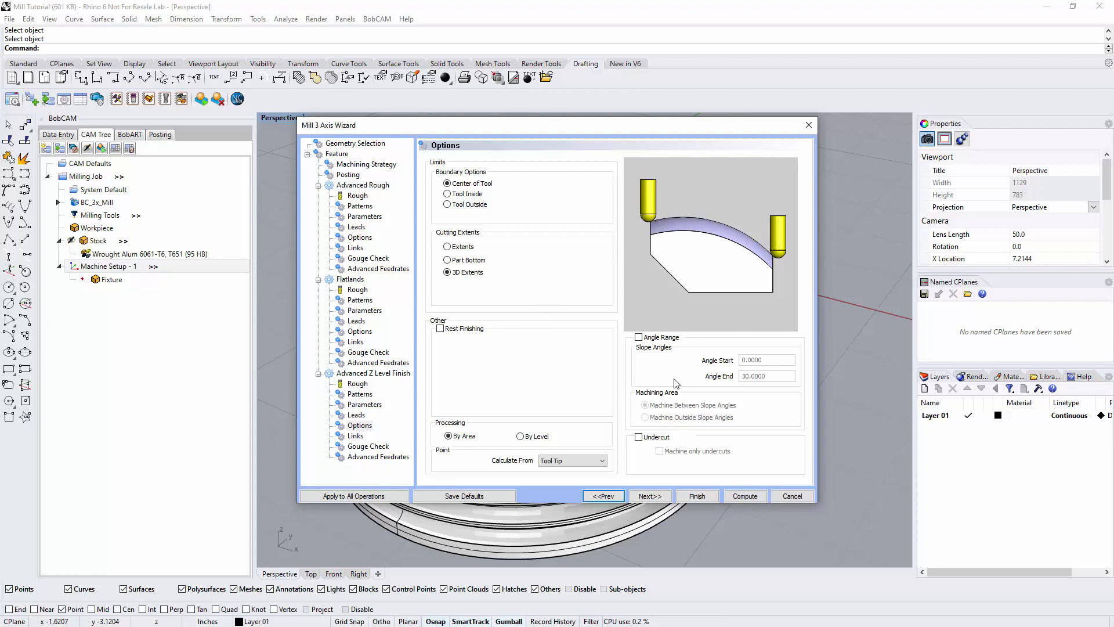
Compare the link types of the Z level finish operation, from Direct to Full Retract, and return to Follow.
left_click(658, 496)
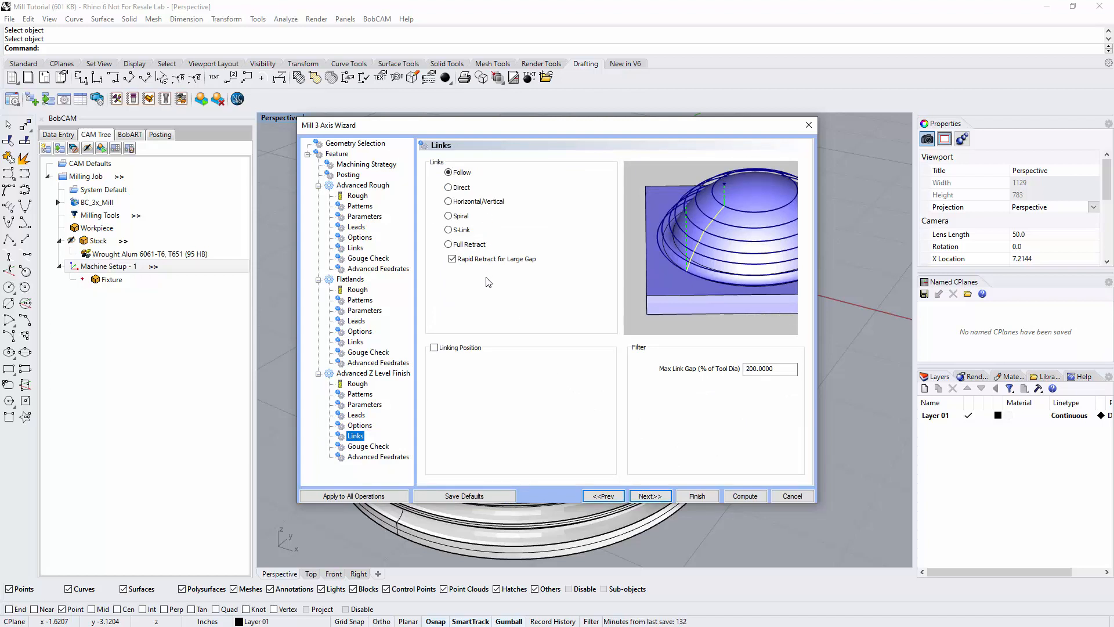
left_click(451, 189)
left_click(449, 201)
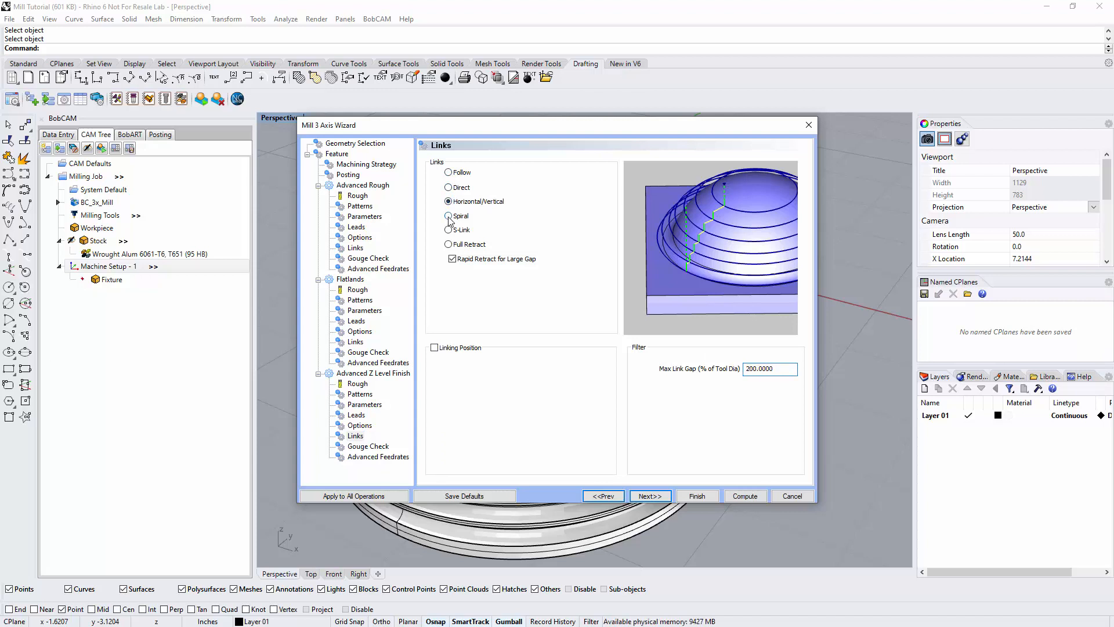
left_click(449, 216)
left_click(448, 230)
left_click(448, 245)
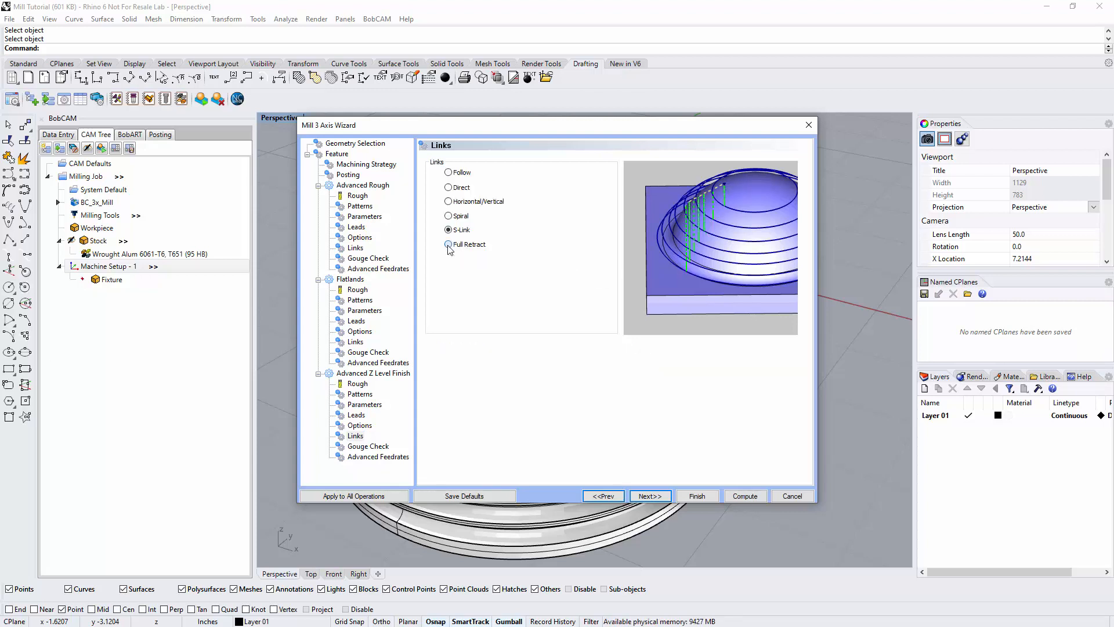
left_click(449, 173)
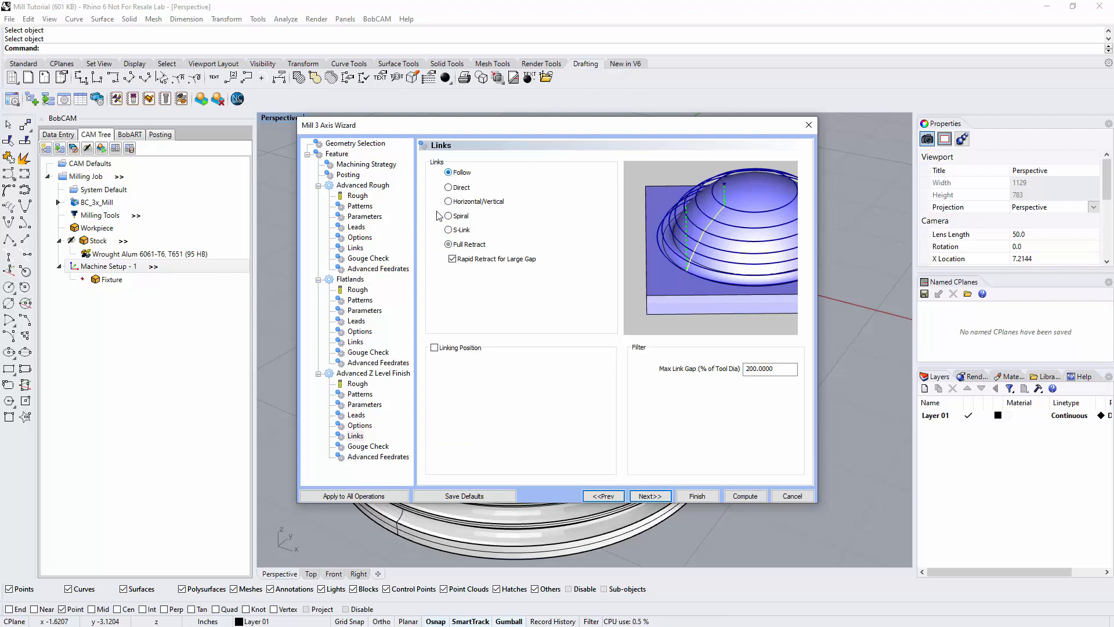
Examine the Linking Position settings for shifting subsequent passes and the start location, and leave Linking Position disabled.
left_click(434, 348)
left_click(434, 349)
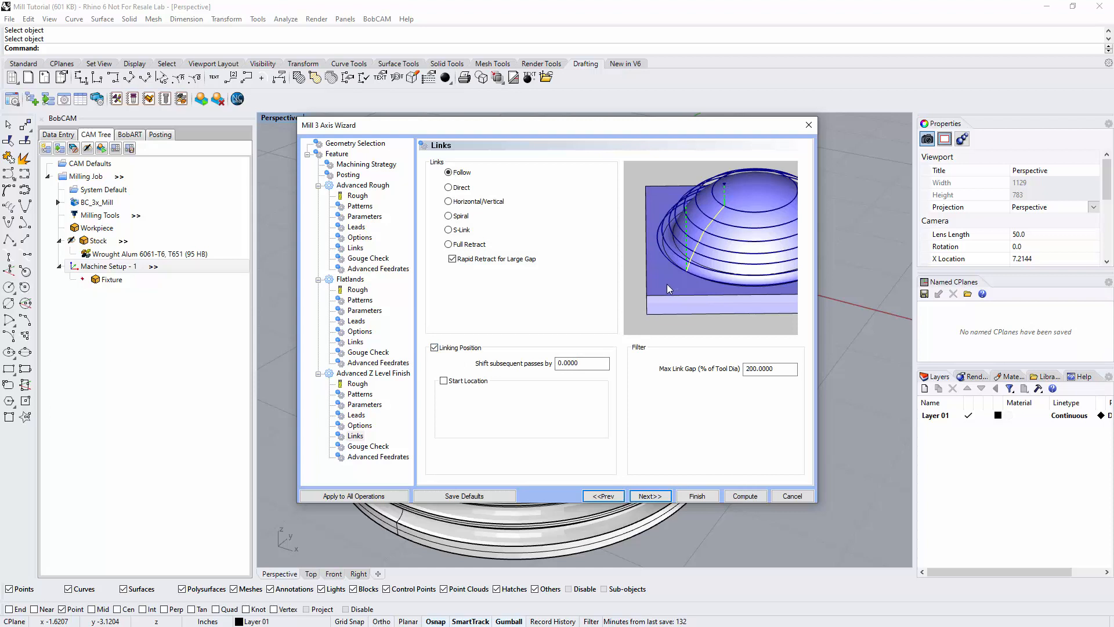
left_click(587, 363)
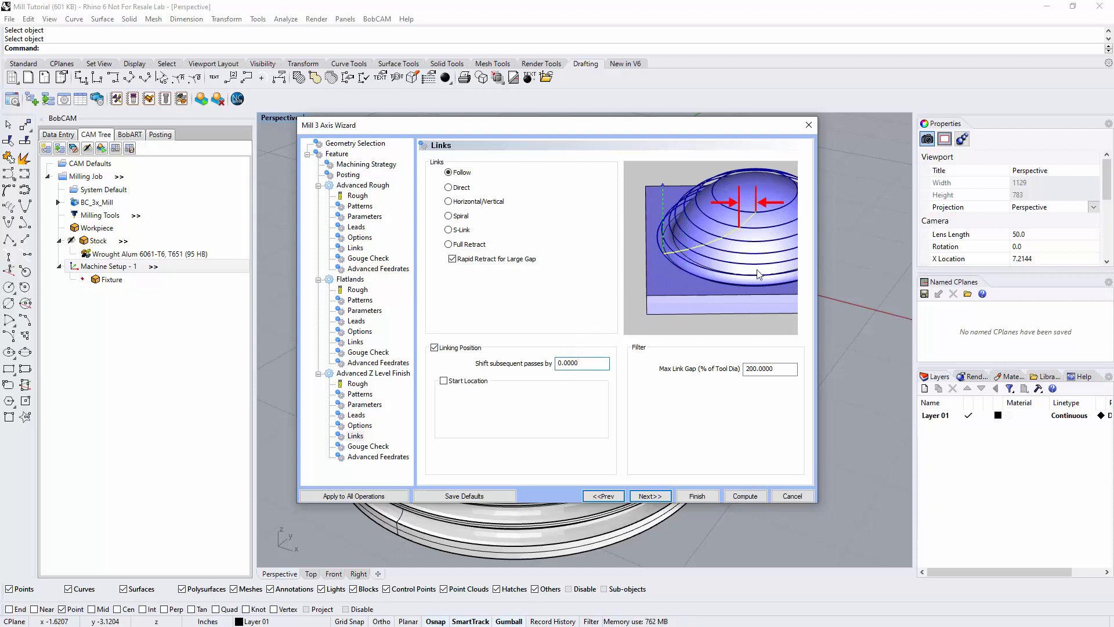
left_click(444, 381)
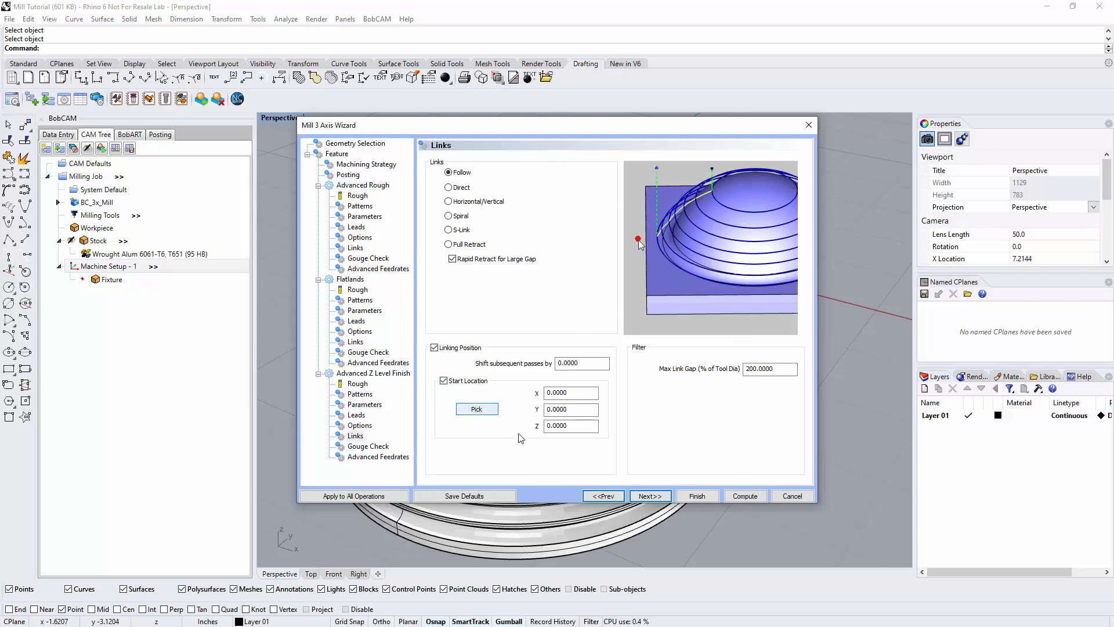
left_click(566, 411)
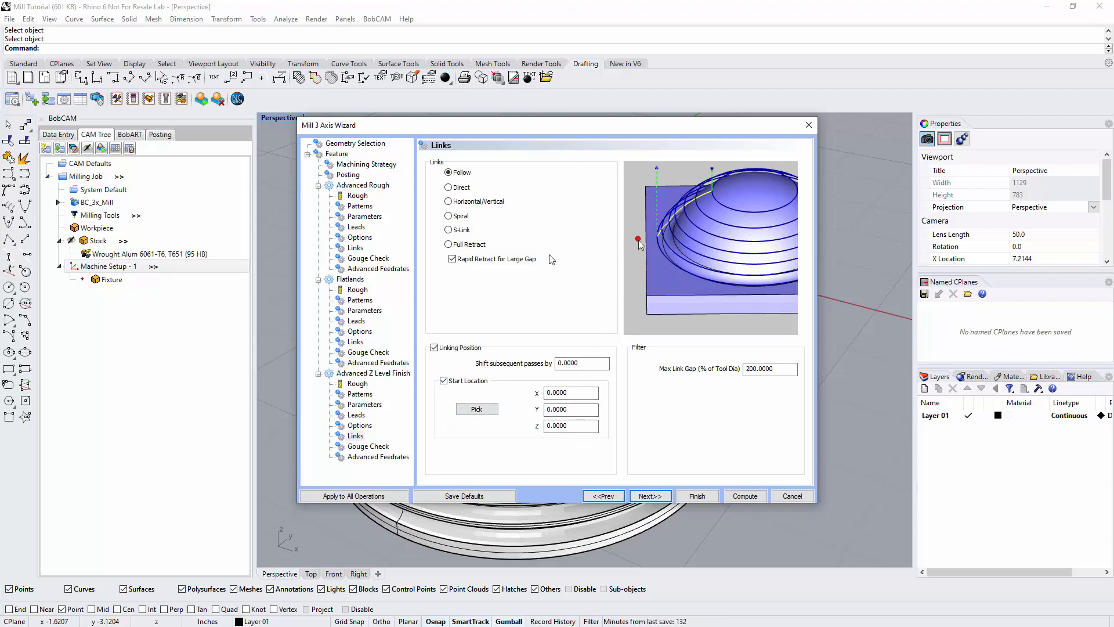
left_click(434, 347)
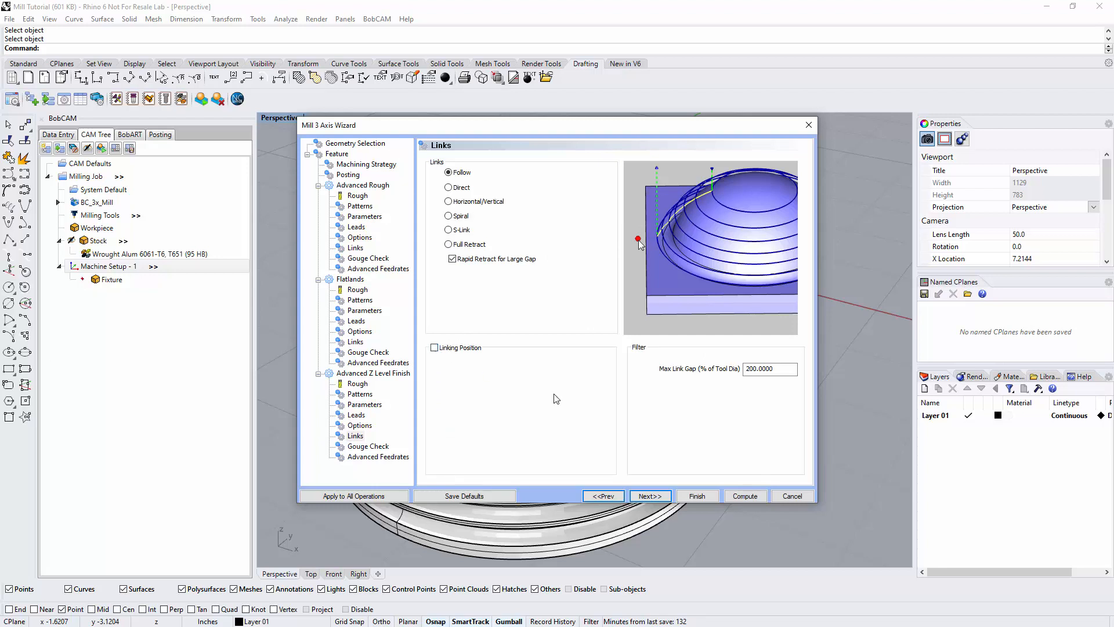
Keep the default gouge check and advanced feedrate settings for the Z level finish, and compute the feature's toolpaths.
left_click(647, 496)
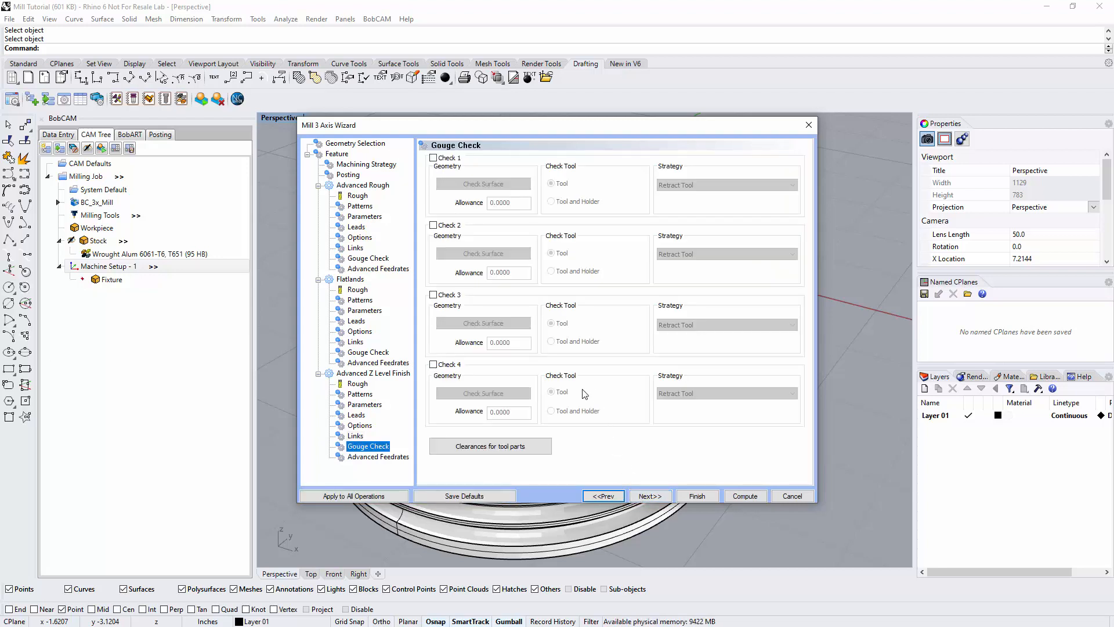
left_click(645, 497)
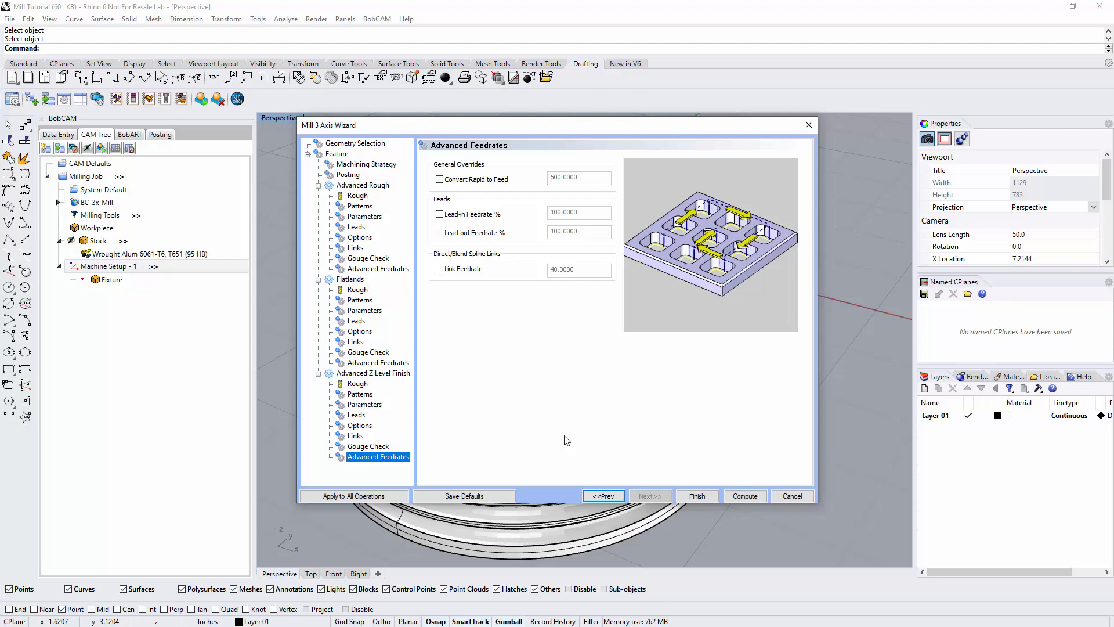
left_click(745, 496)
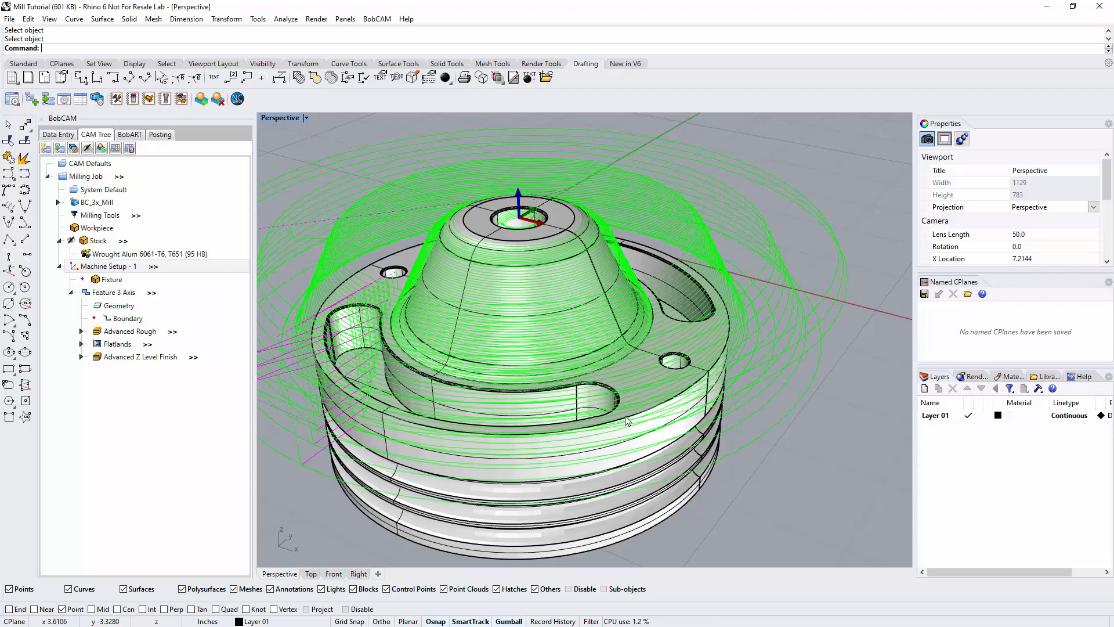
Blank the toolpaths of the whole 3 axis feature.
scroll(655, 393, "down", 5)
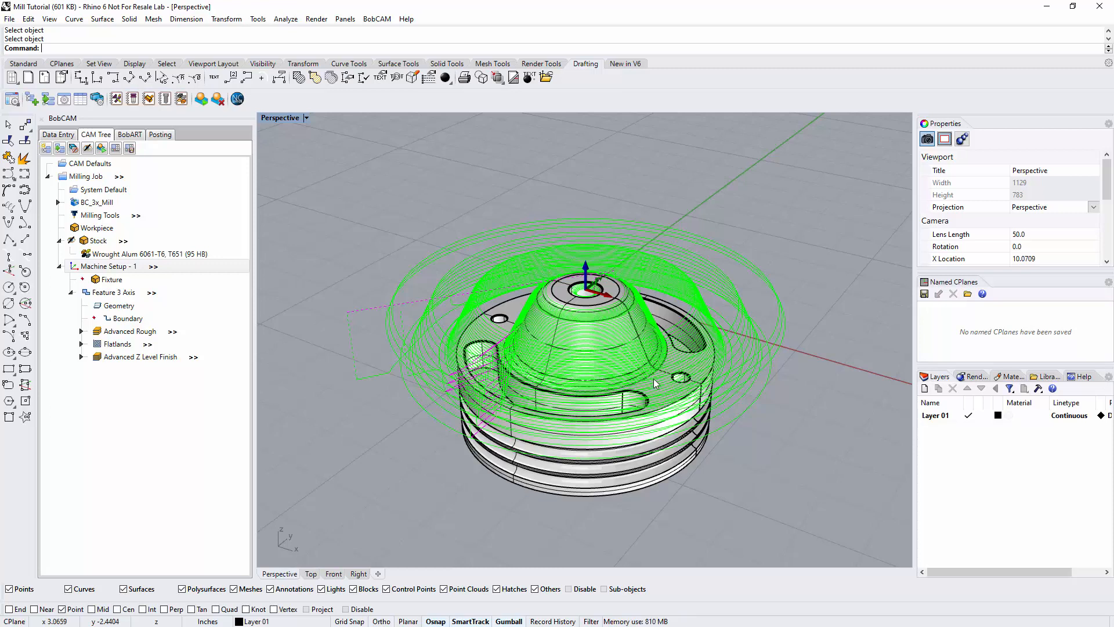
right_click(124, 296)
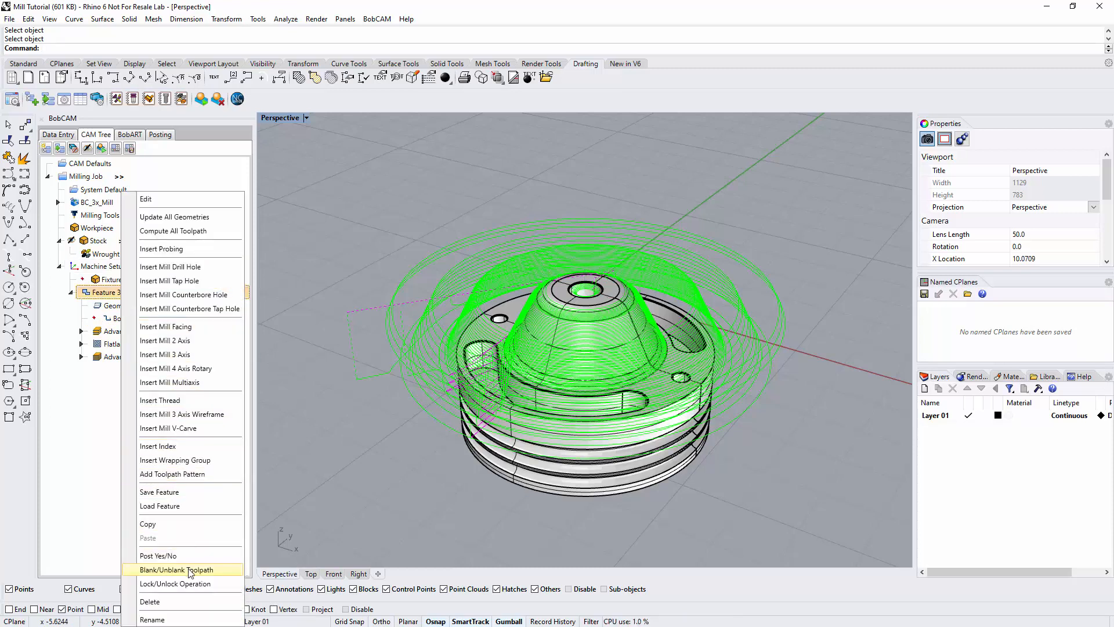
left_click(191, 570)
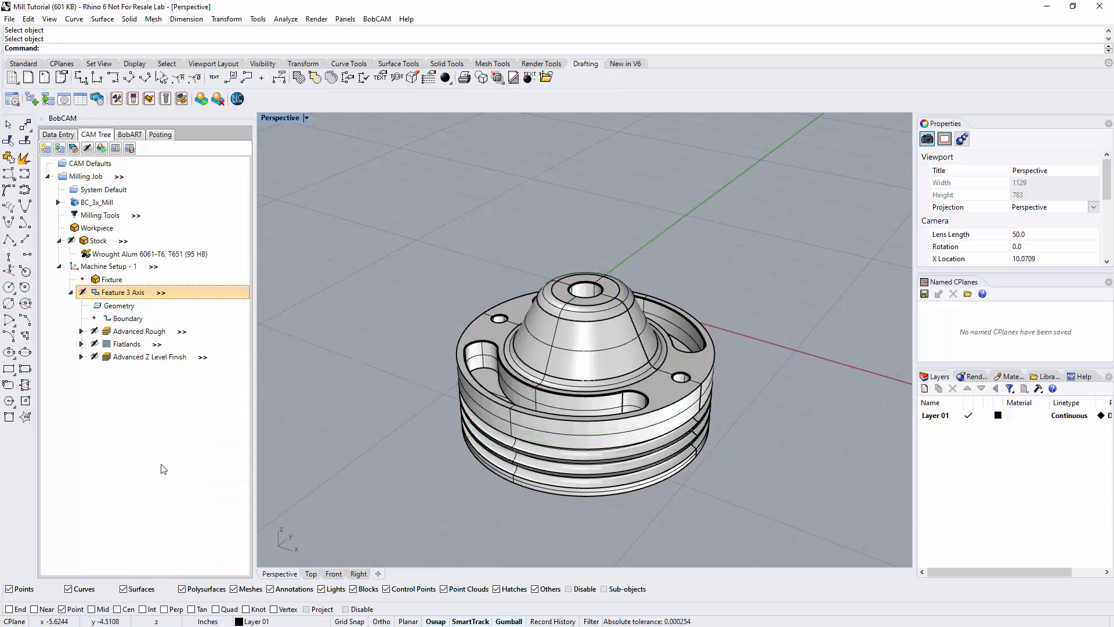
Review the toolpaths of the Advanced Rough, Flatlands and Advanced Z Level Finish operations one after another.
left_click(145, 332)
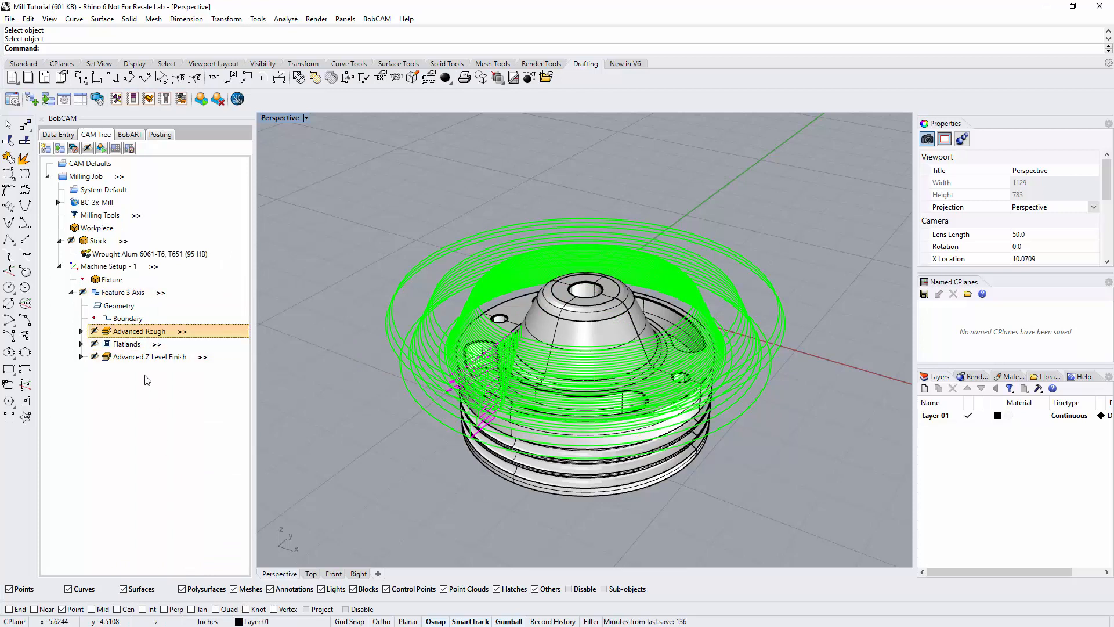
left_click(128, 346)
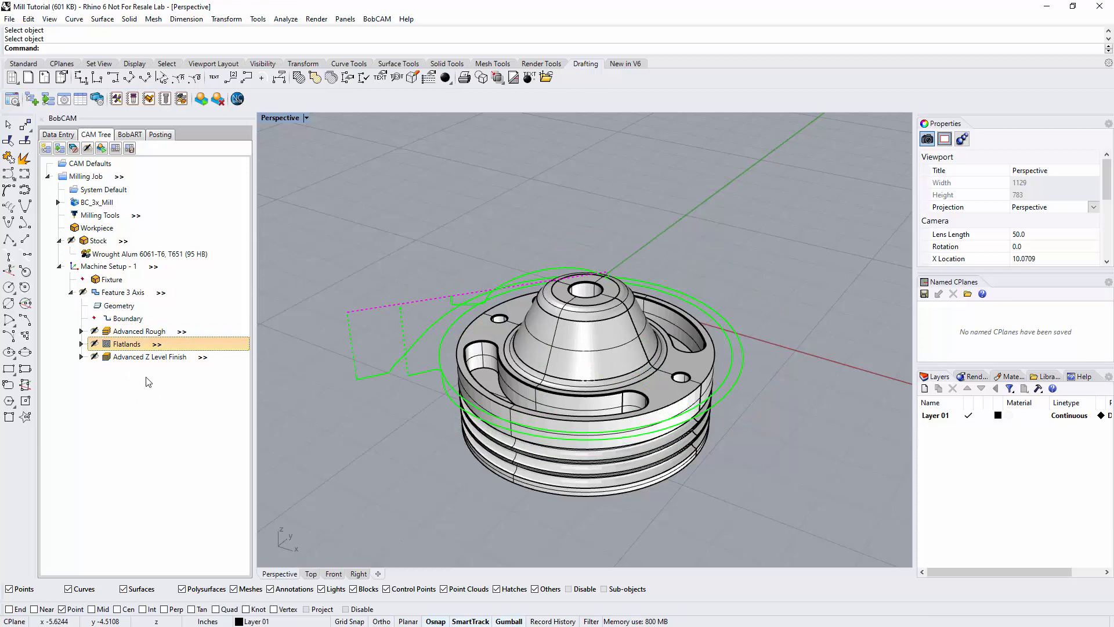
left_click(147, 358)
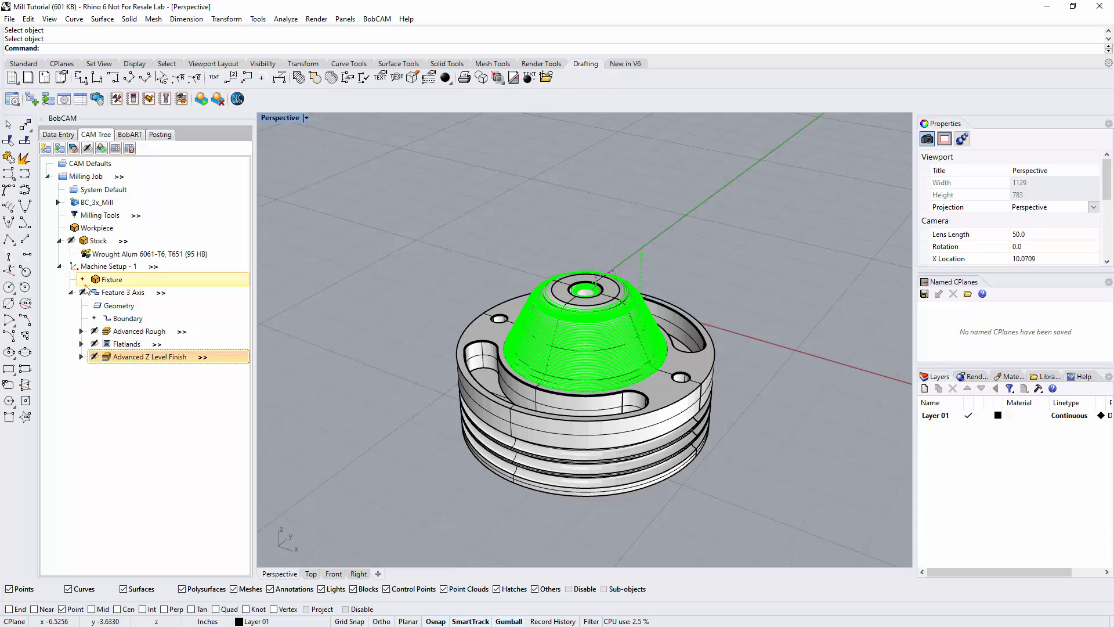
Add a Mill 2 Axis feature to Machine Setup - 1 and start selecting its geometry.
left_click(103, 268)
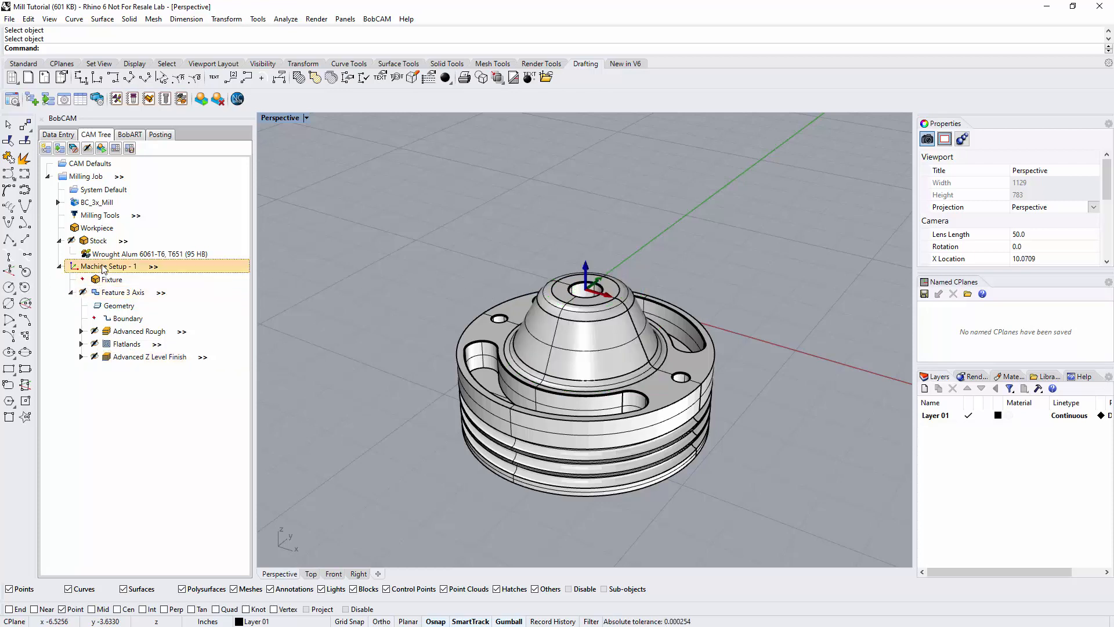
right_click(104, 268)
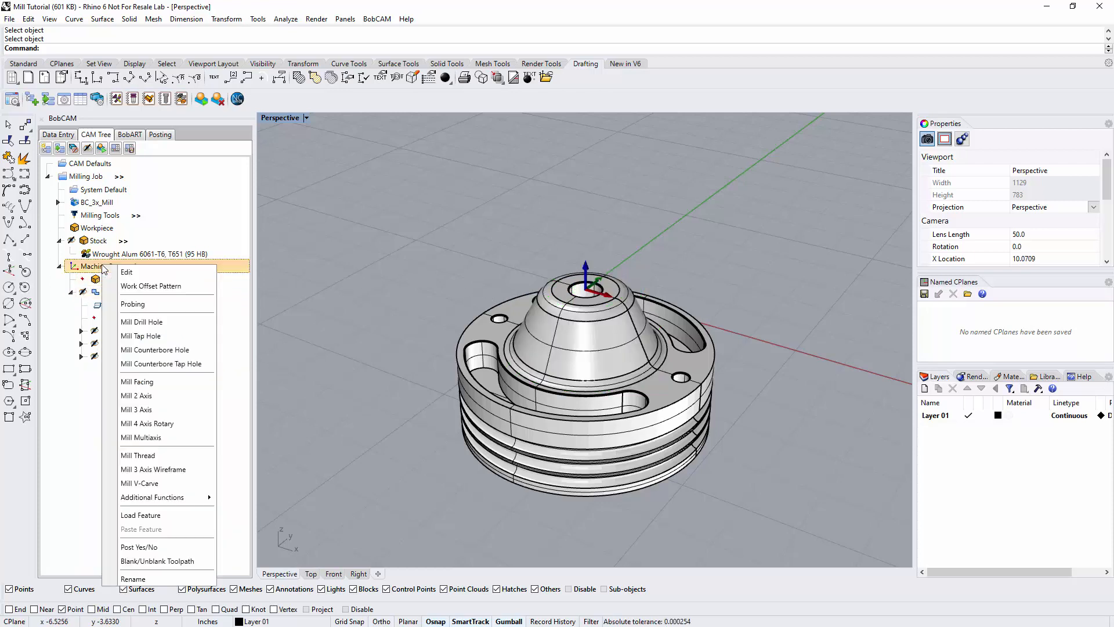
left_click(139, 396)
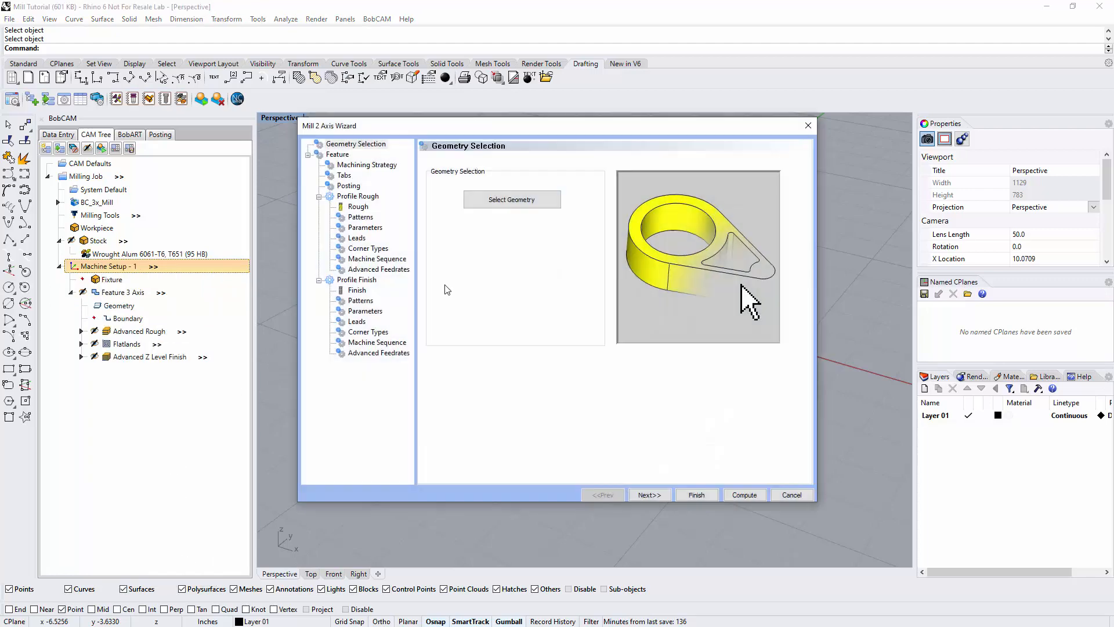
left_click(508, 205)
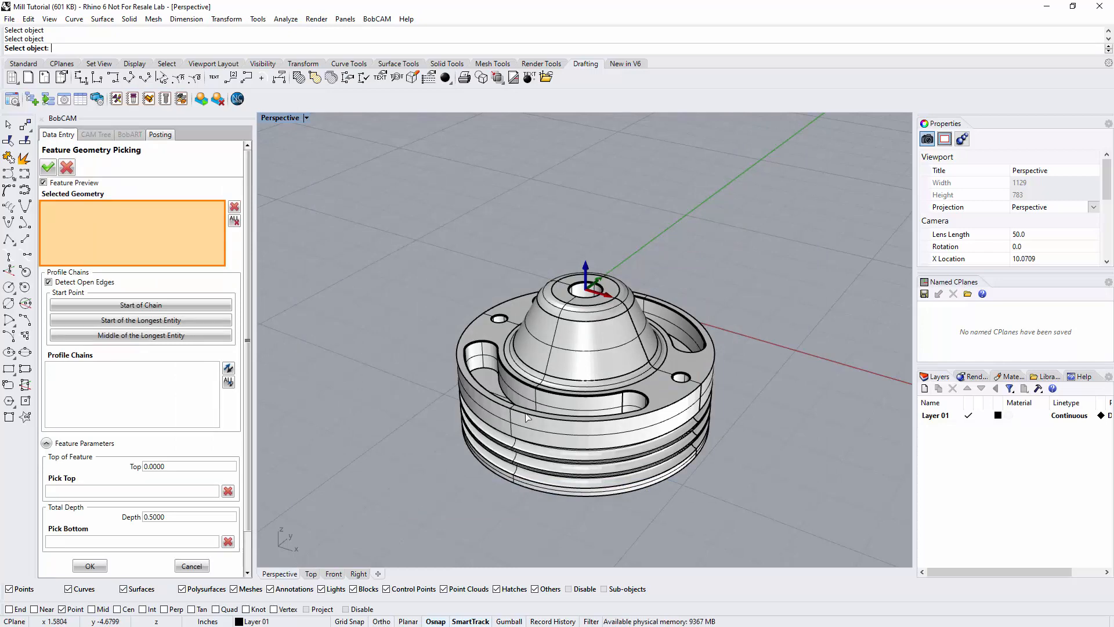
Select the floor faces of both curved slots in the flange as the feature's geometry.
scroll(526, 417, "down", 6)
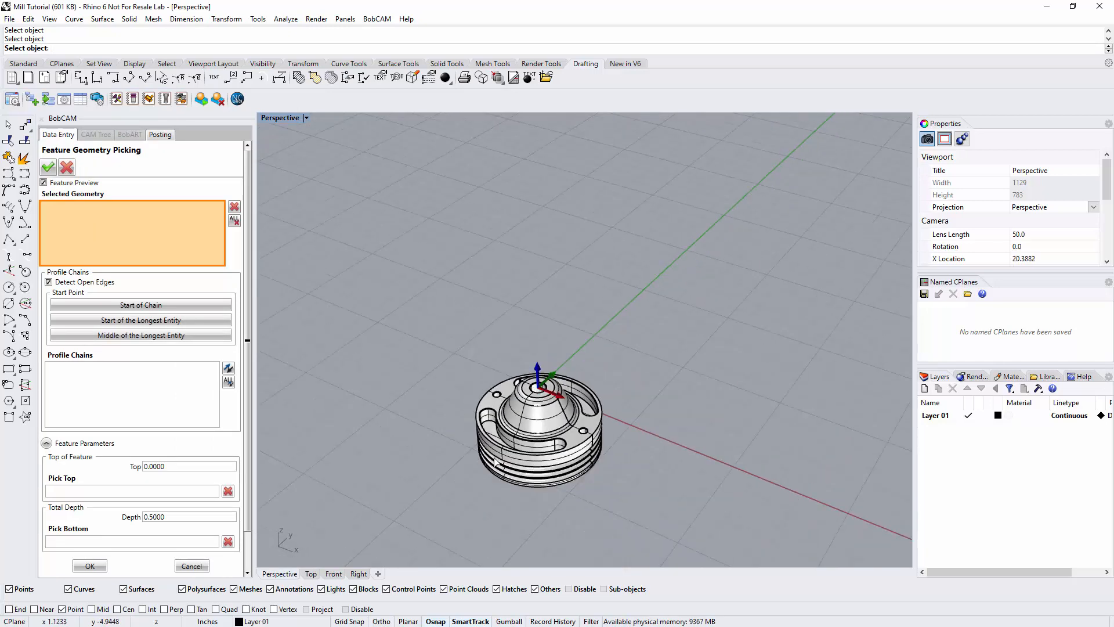
scroll(496, 462, "up", 6)
left_click(499, 432)
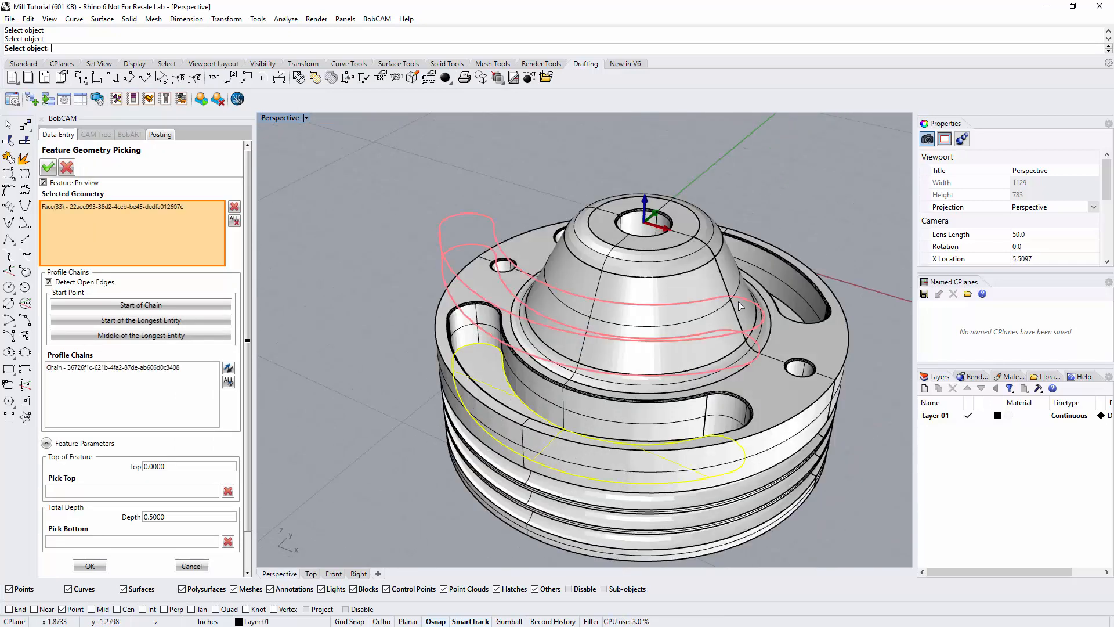
left_click(788, 317)
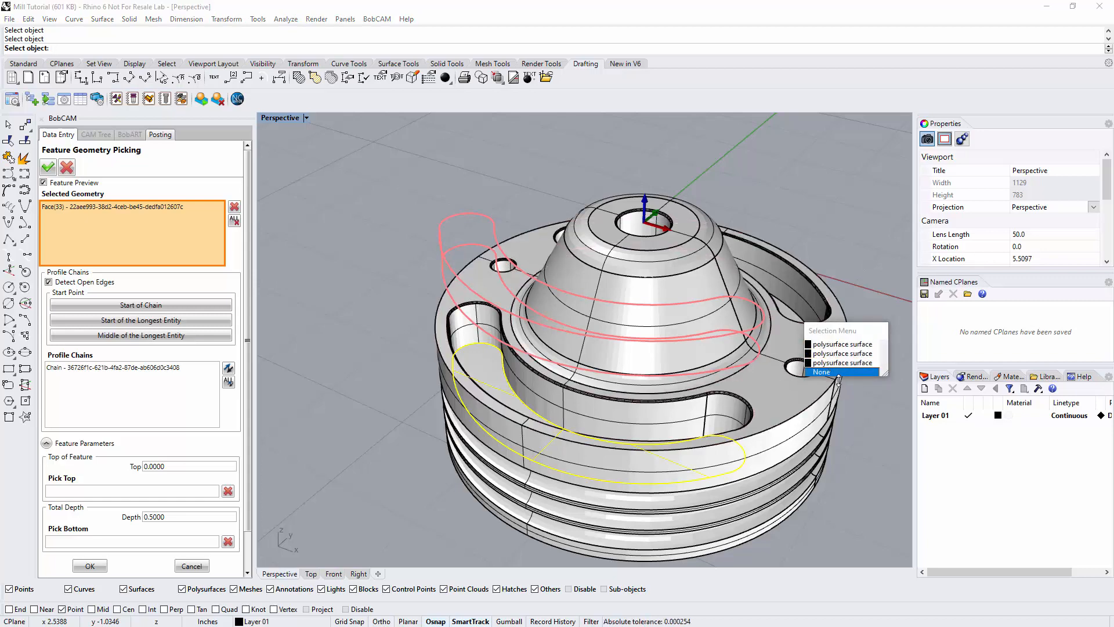
right_click_drag(784, 395, 766, 403)
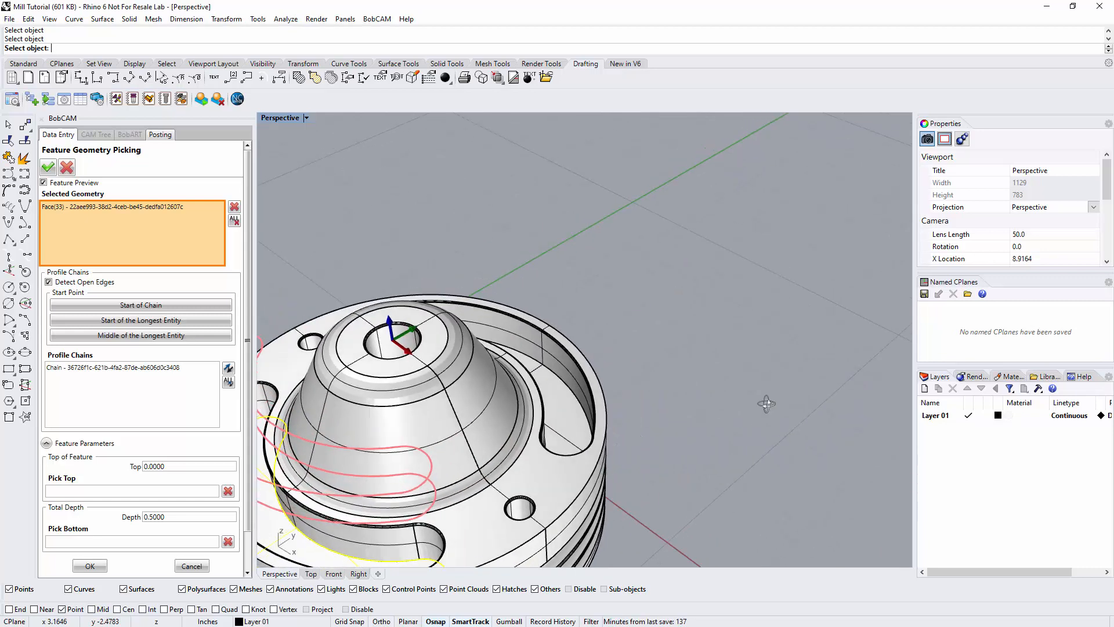
left_click(563, 416)
scroll(566, 427, "down", 3)
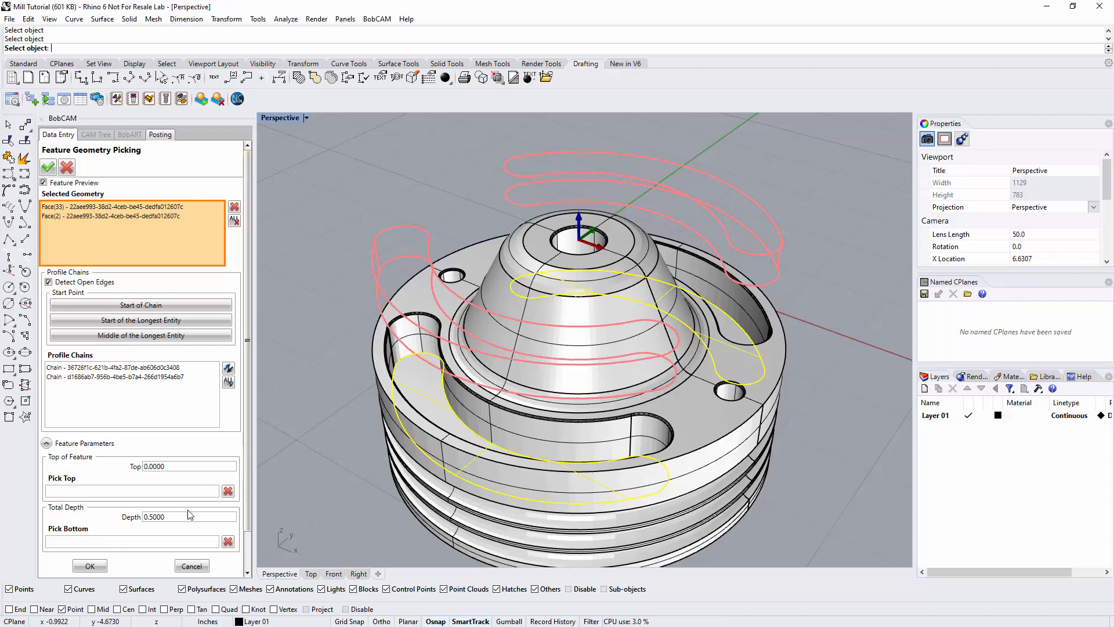
Highlight the two profile chains and pick a new start point on each slot's outline.
double_click(167, 517)
left_click(179, 466)
left_click(111, 388)
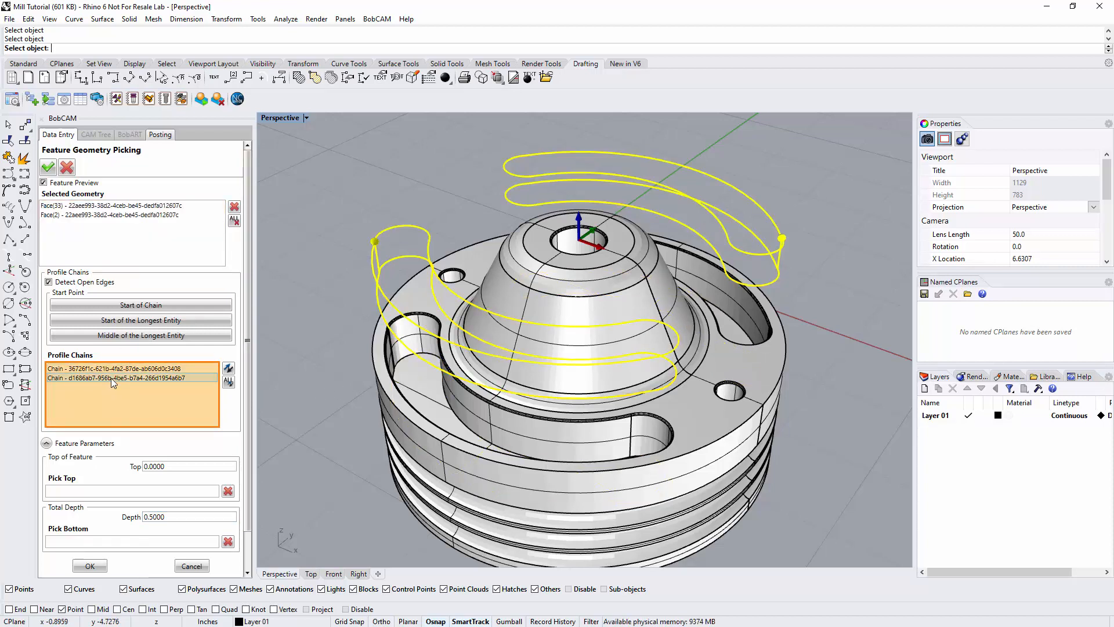
left_click(111, 377)
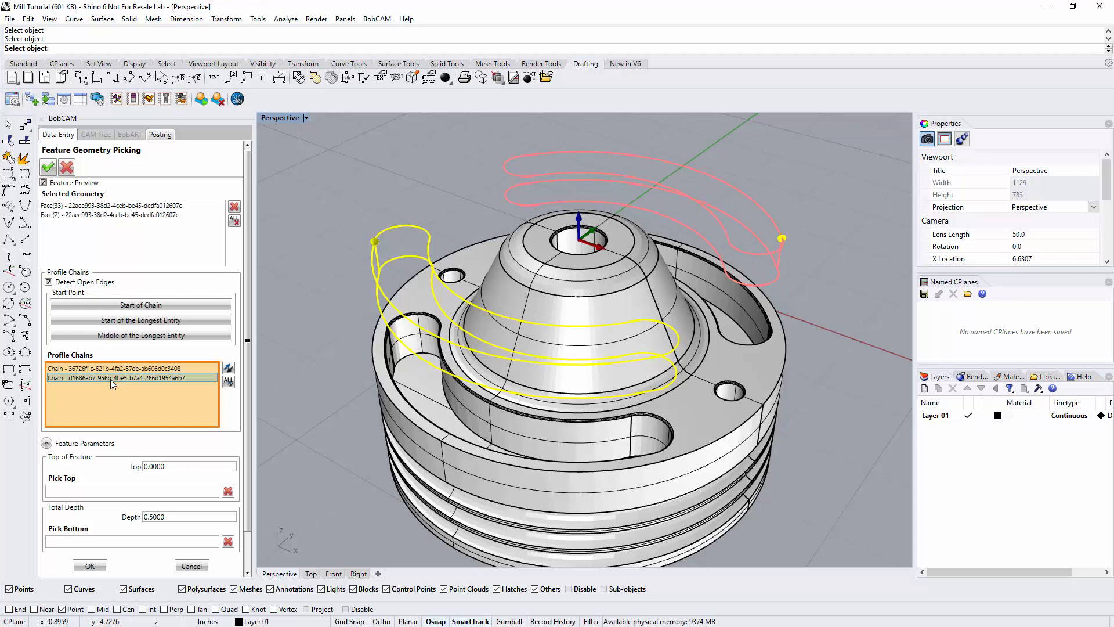
left_click(112, 369)
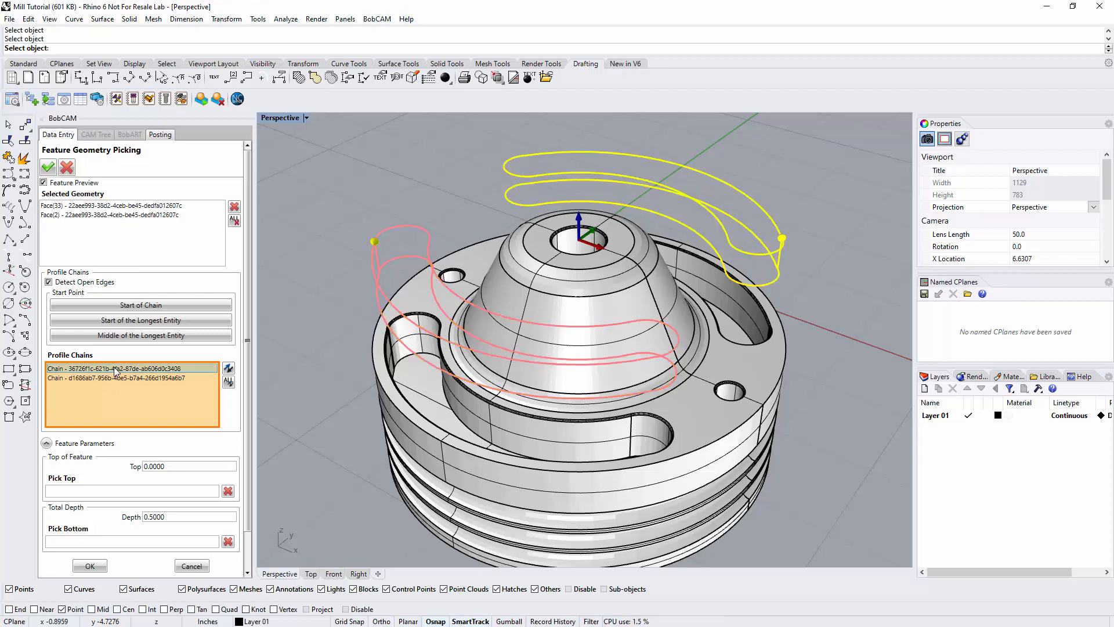
left_click(764, 256)
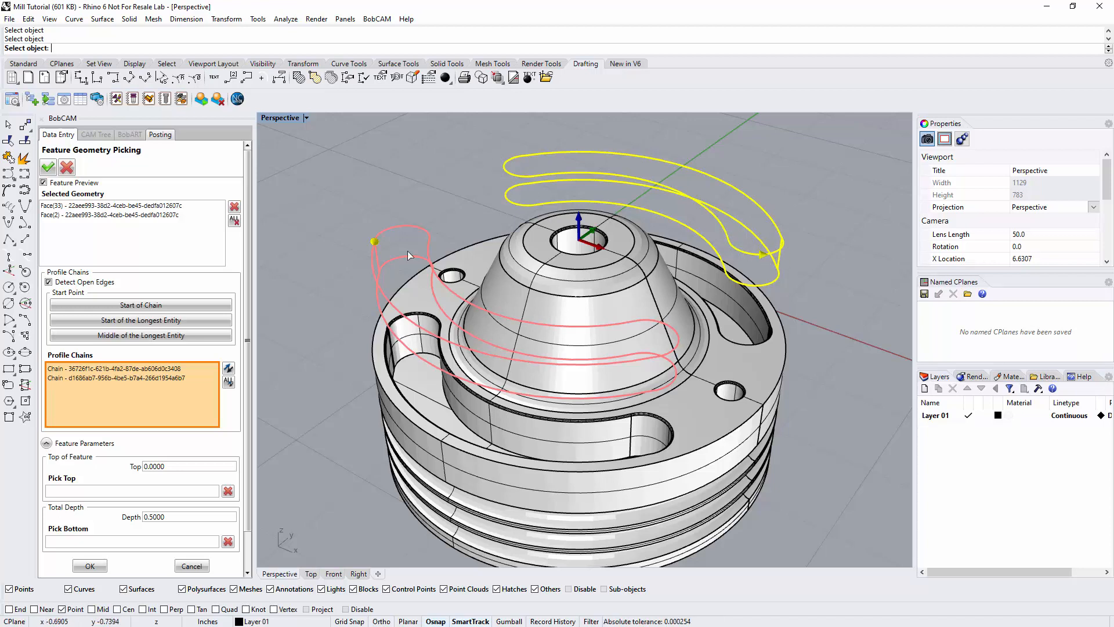
left_click(403, 227)
Pick a flange top-face edge as the feature top and a slot floor edge as the bottom, and accept the geometry.
left_click(151, 491)
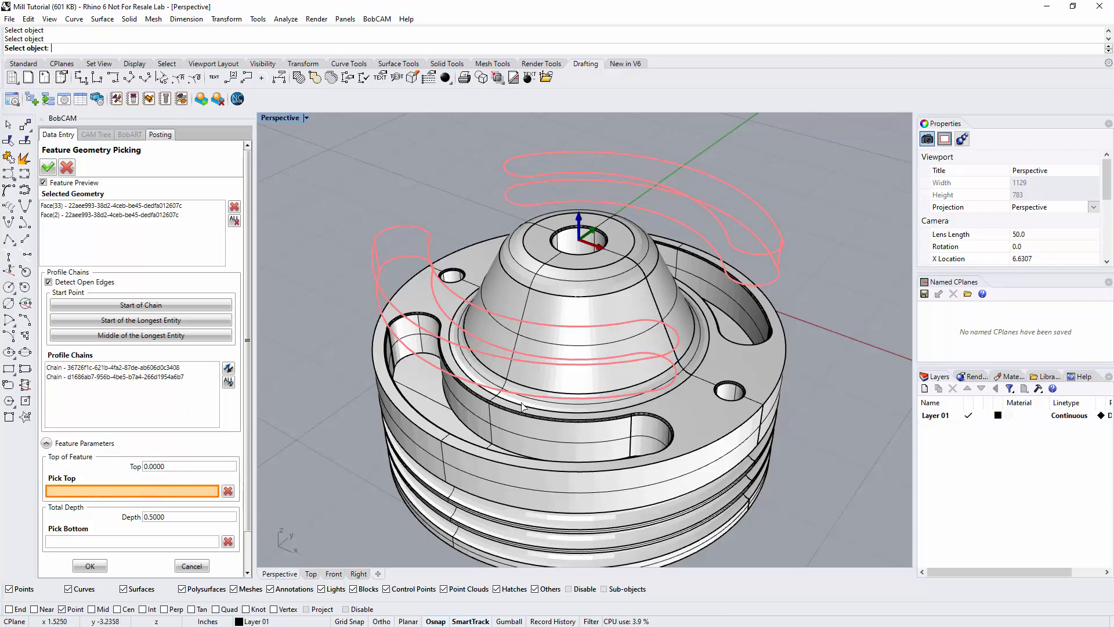
left_click(728, 440)
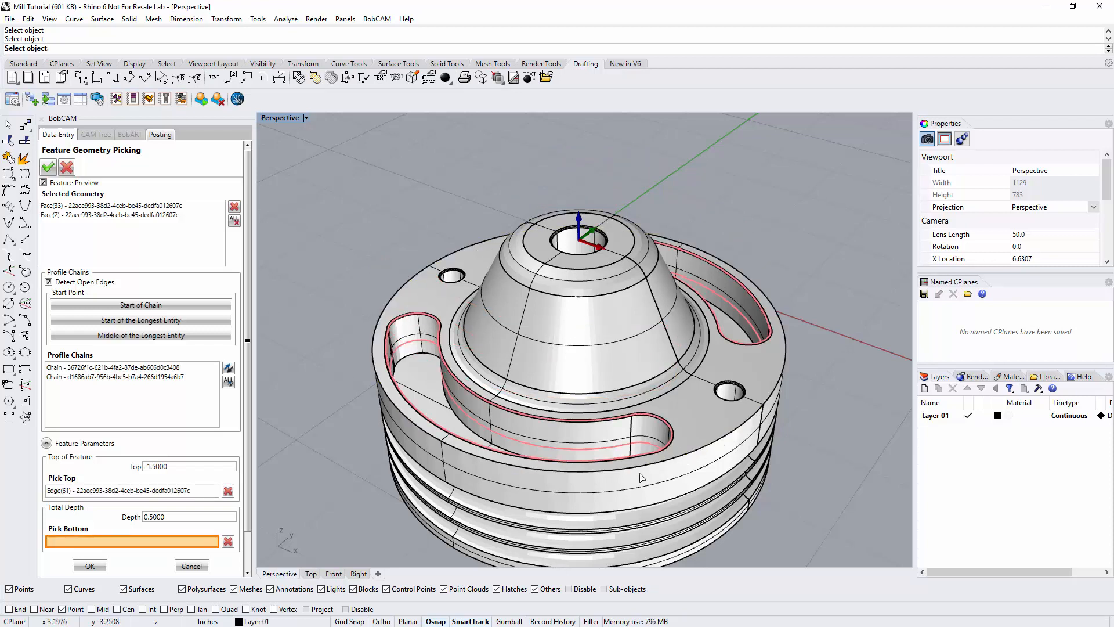
left_click(160, 517)
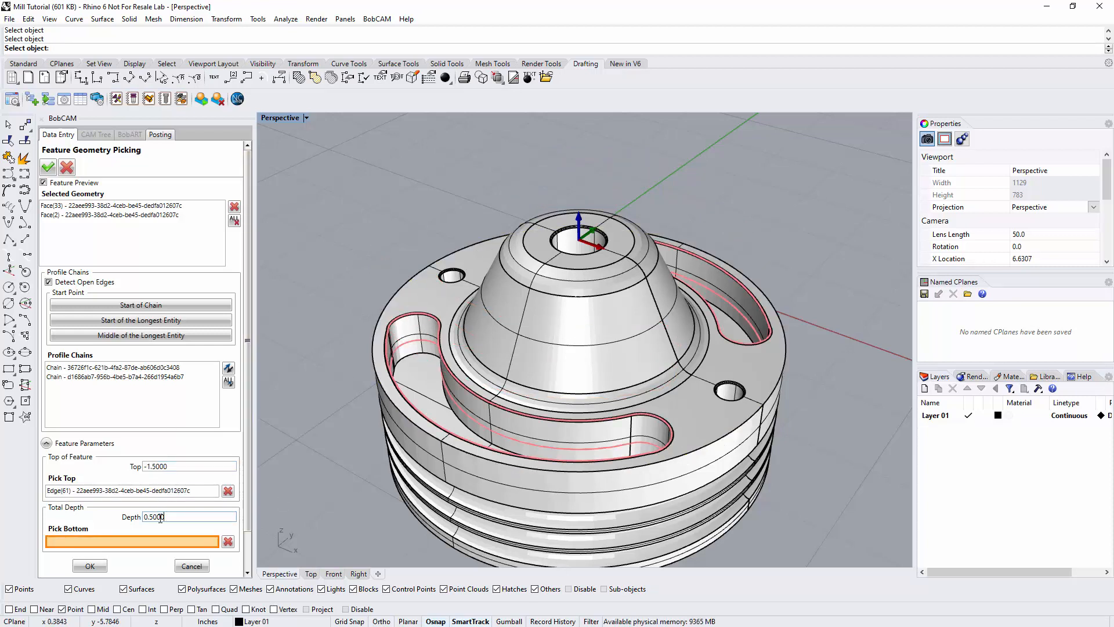
double_click(160, 518)
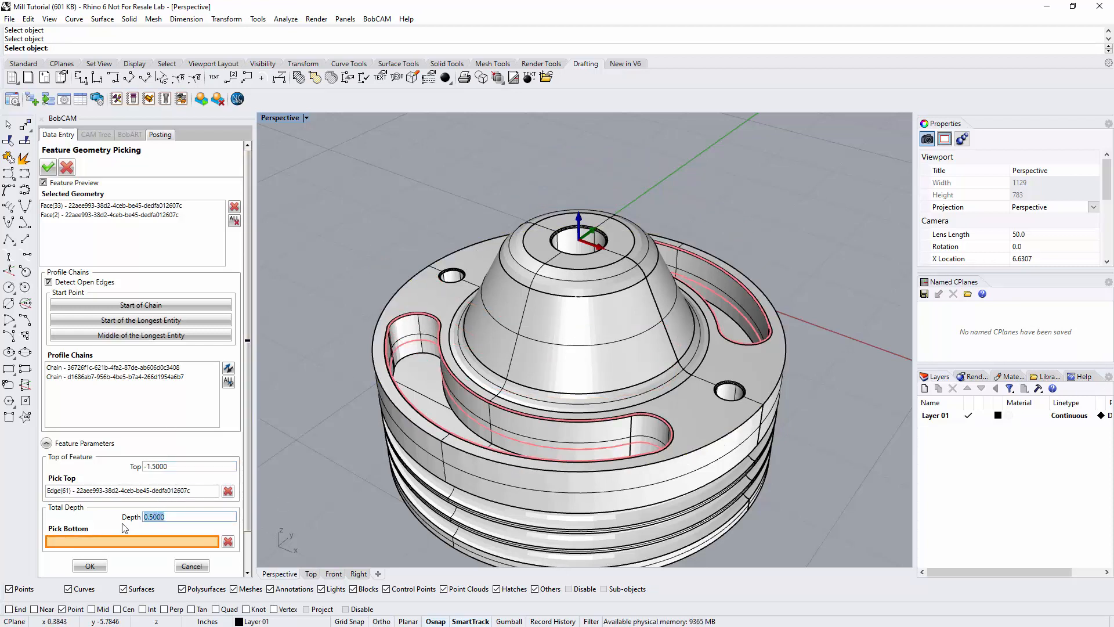
left_click(734, 325)
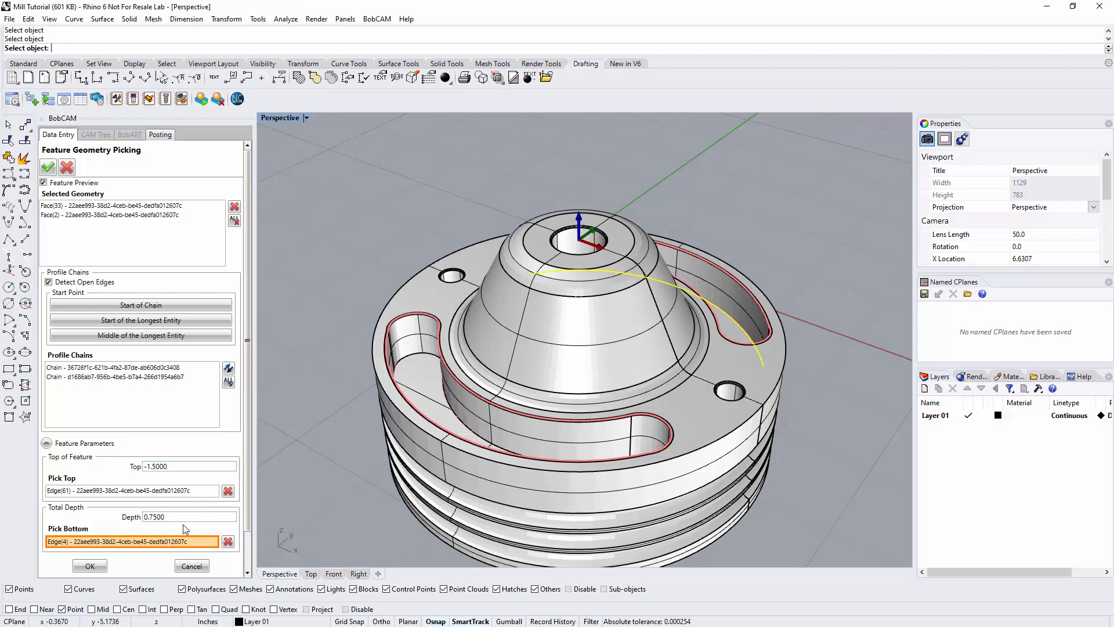
double_click(163, 516)
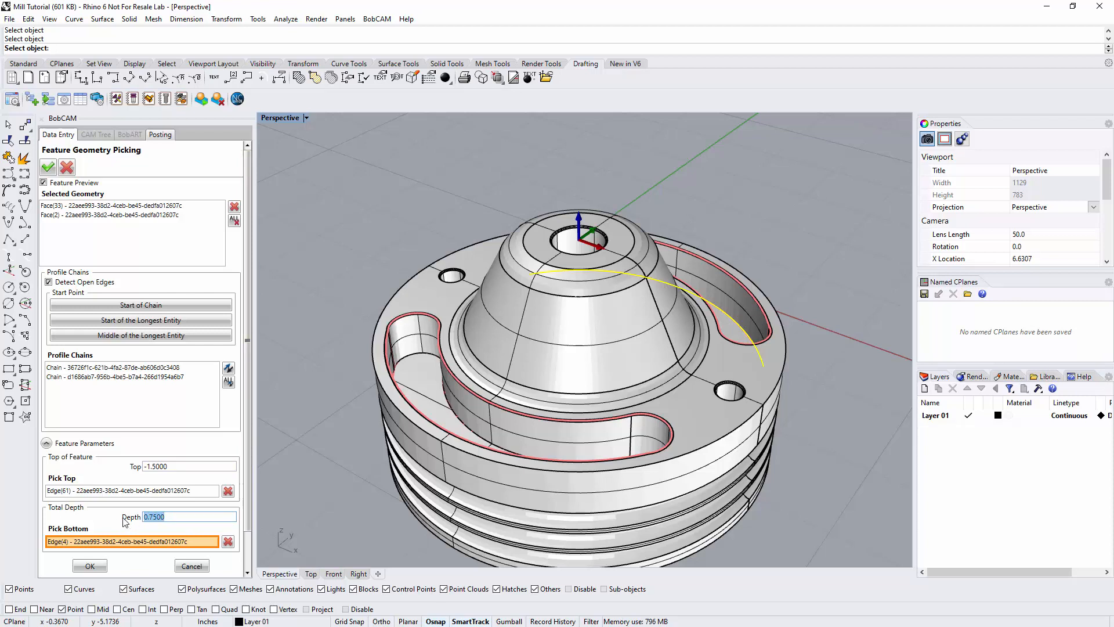
left_click(90, 566)
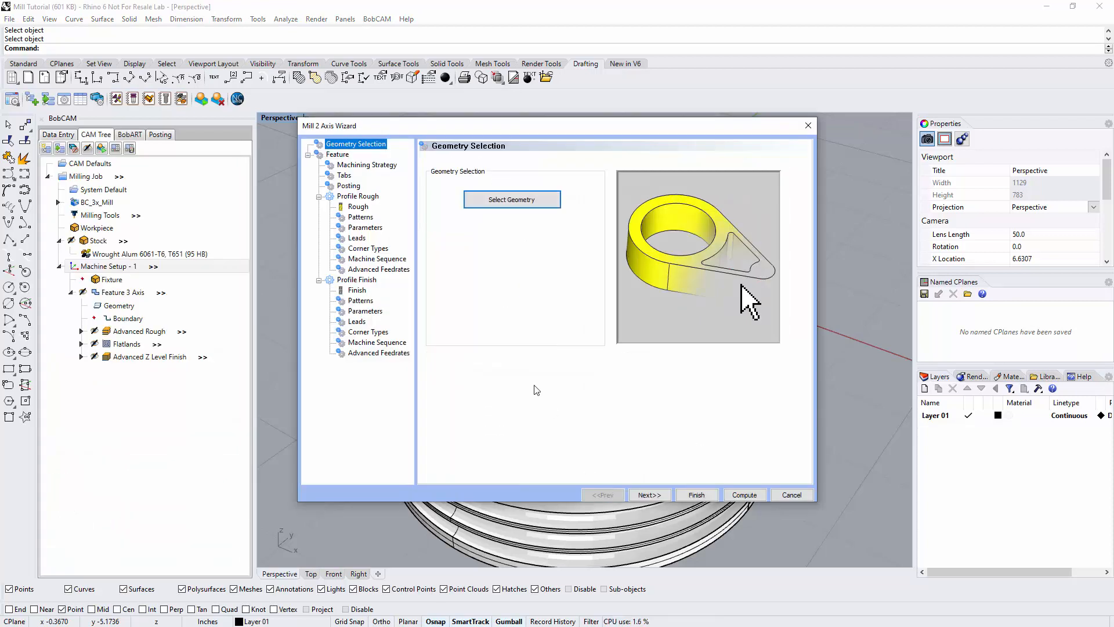
Set the Rapid Plane to 1.7 in the feature parameters, keeping the Feed Plane, Top of Feature and Total Depth values.
left_click(647, 494)
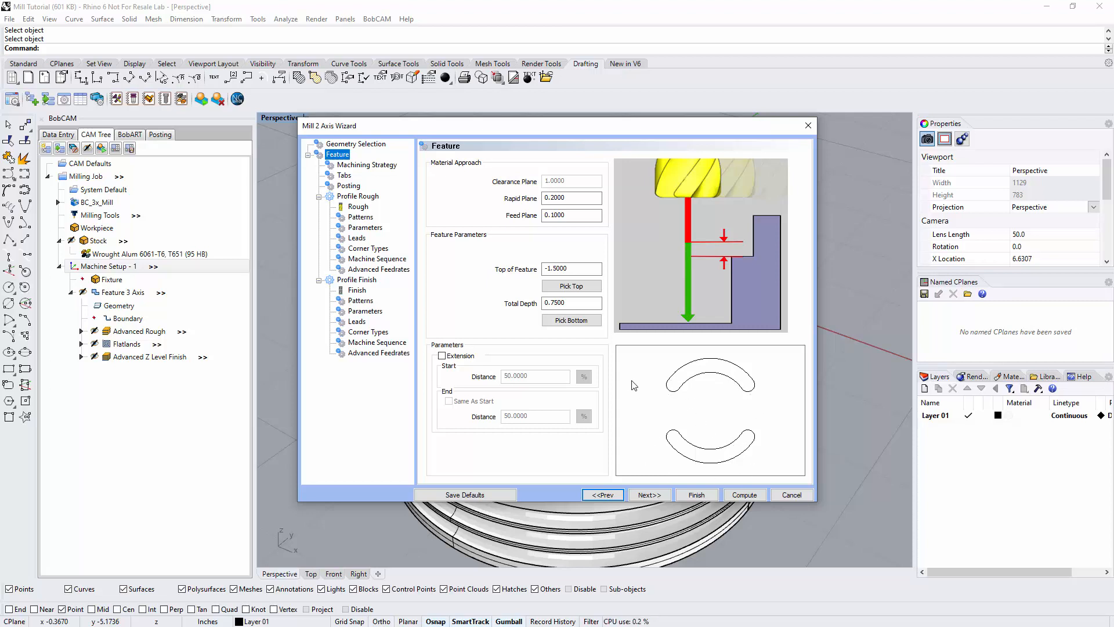
left_click_drag(582, 267, 529, 271)
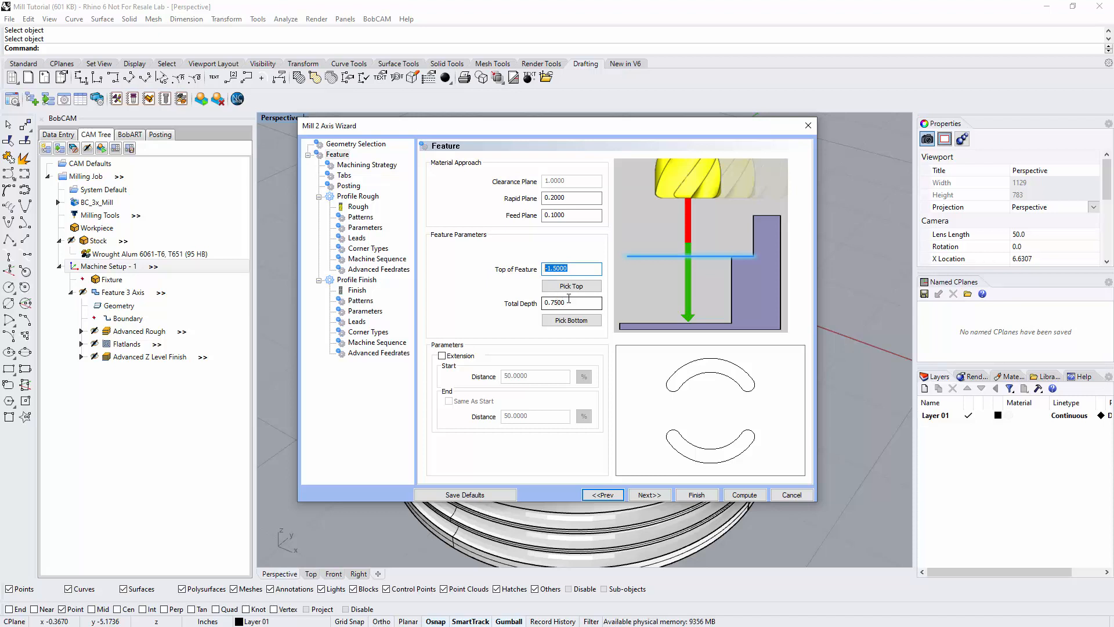
left_click(574, 198)
left_click_drag(575, 198, 544, 198)
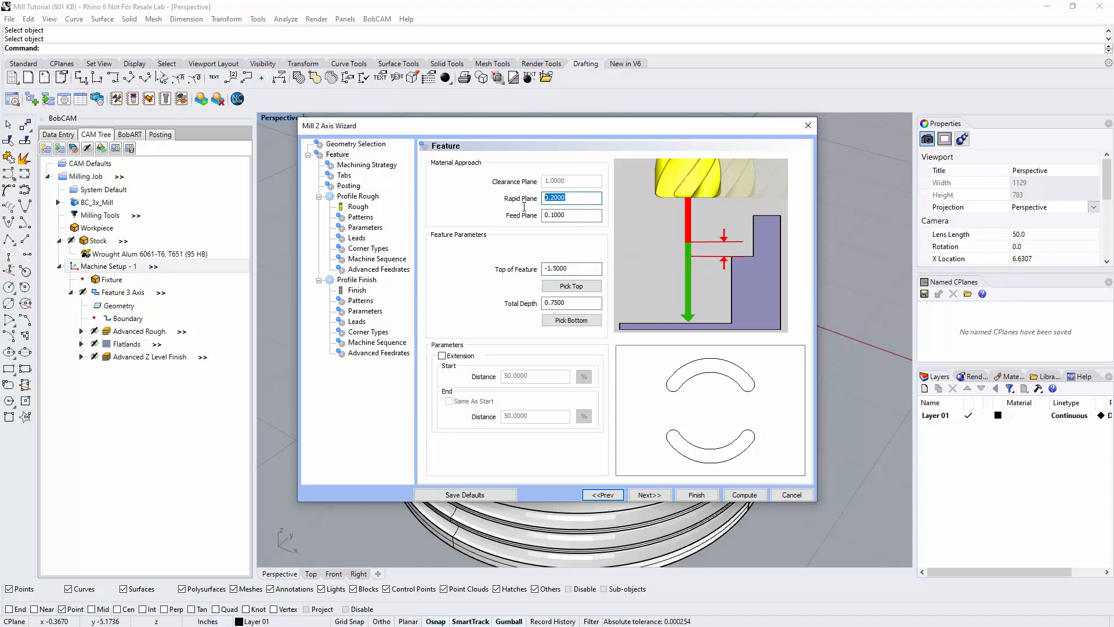
type("1.7")
left_click(572, 216)
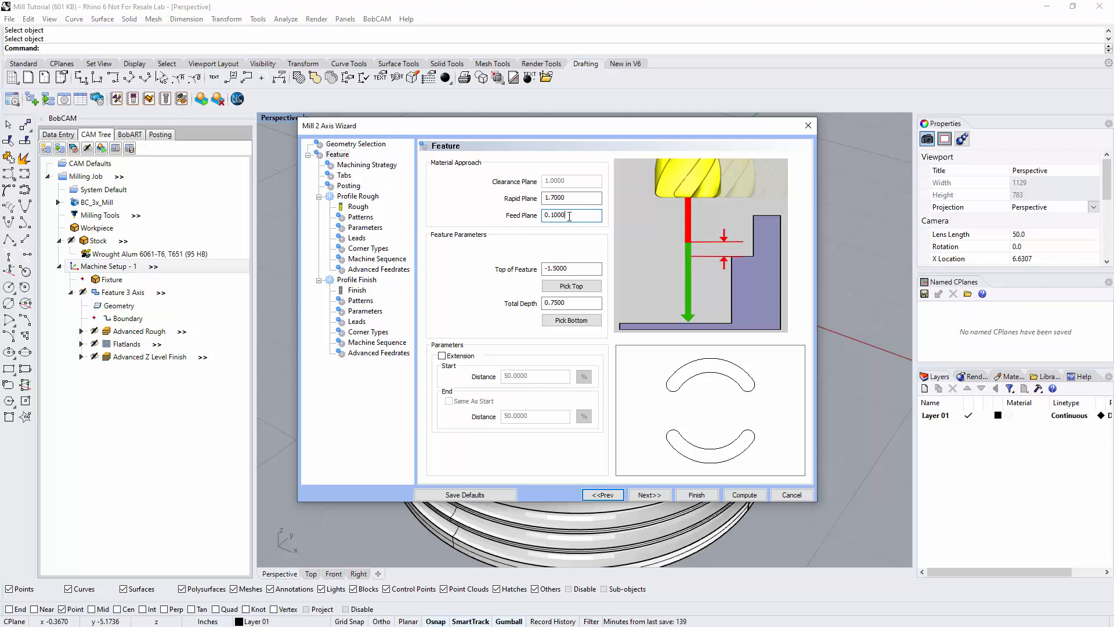
left_click(568, 268)
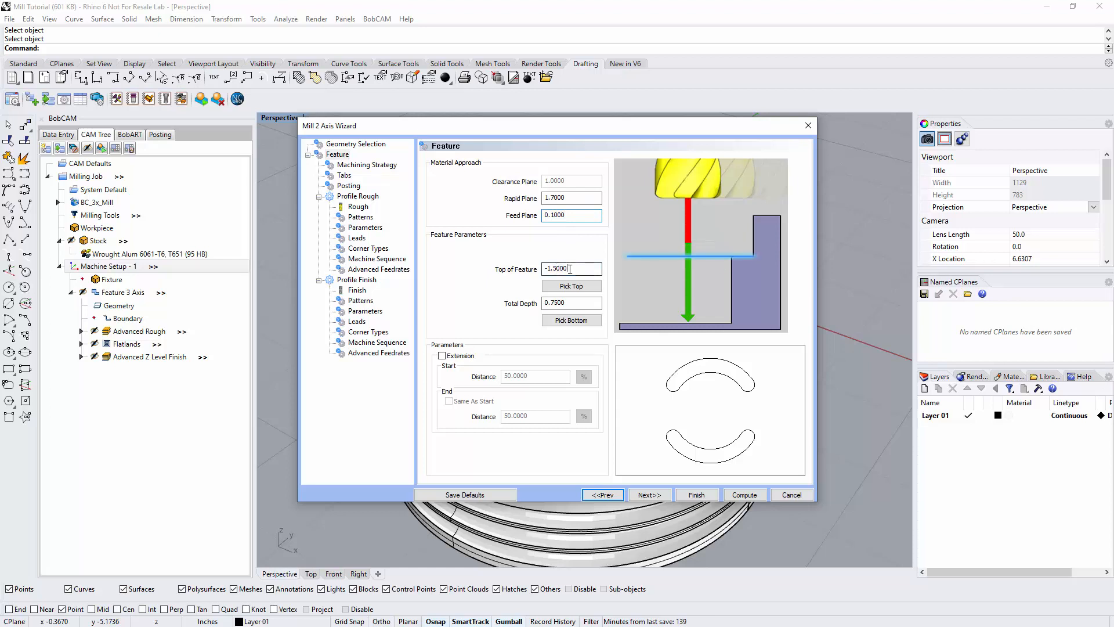
key("Tab")
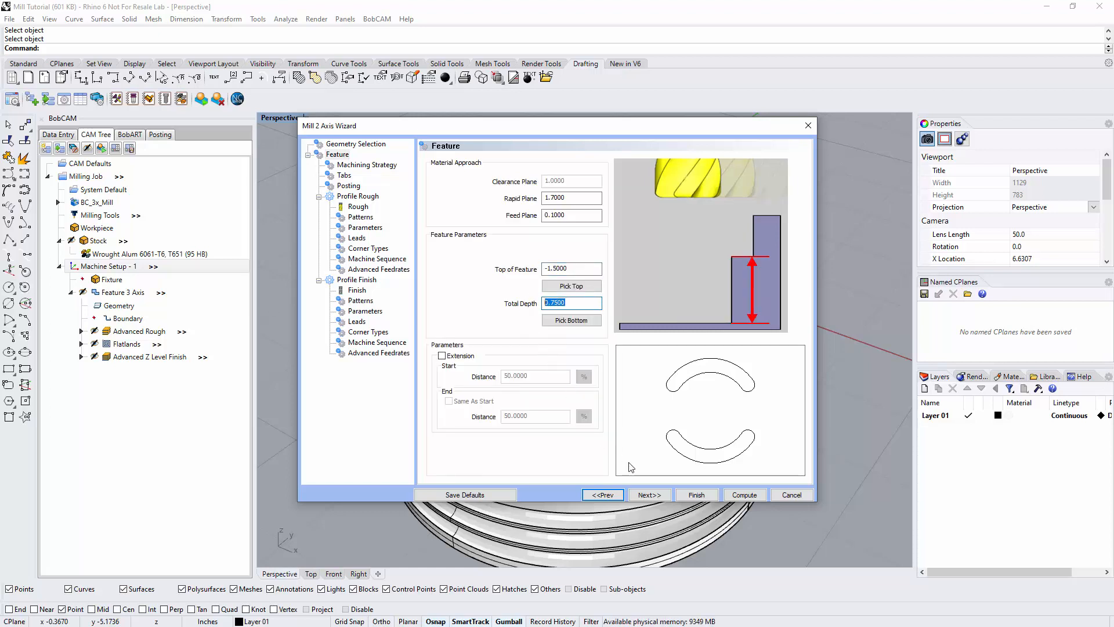
Apply the Pocketing machining strategy, add a Chamfer Mill operation after Profile Finish, and continue to the tab settings.
left_click(651, 495)
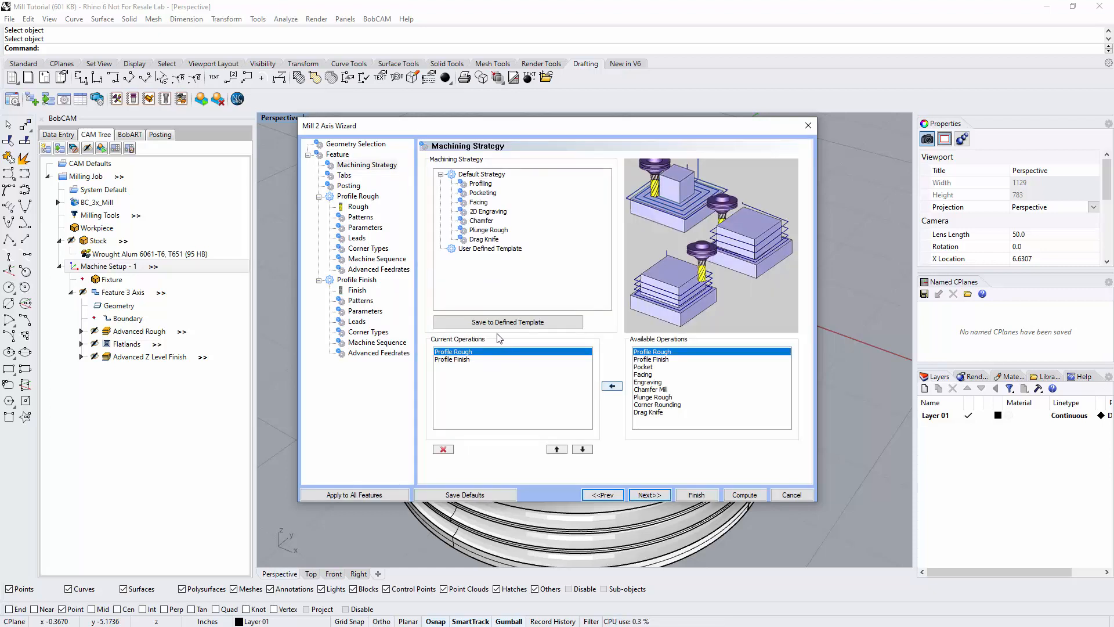
left_click(482, 193)
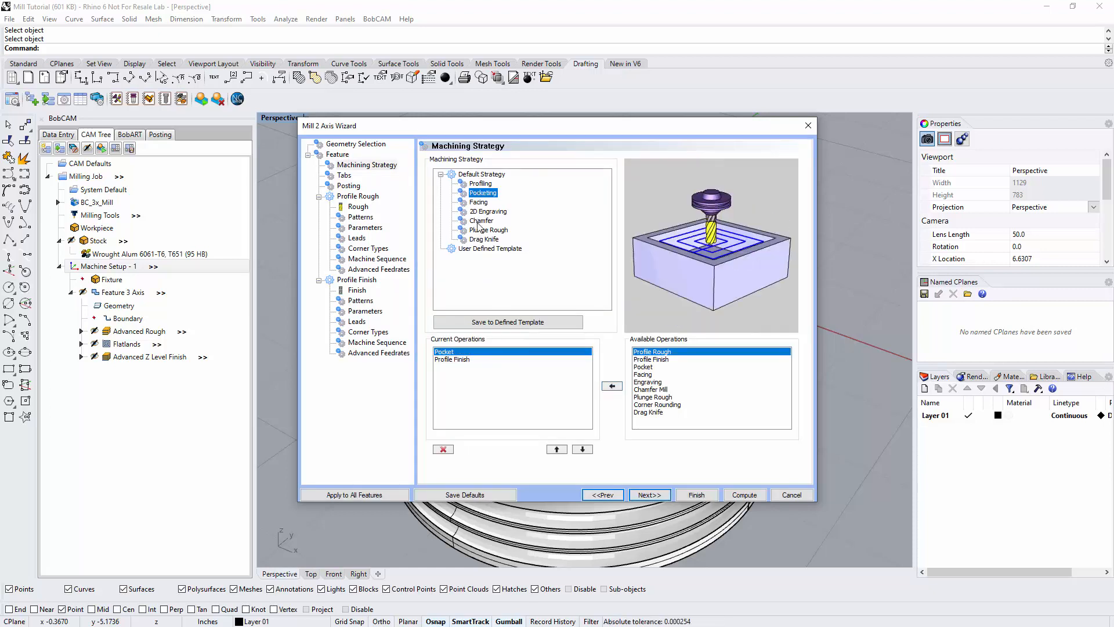
left_click(452, 358)
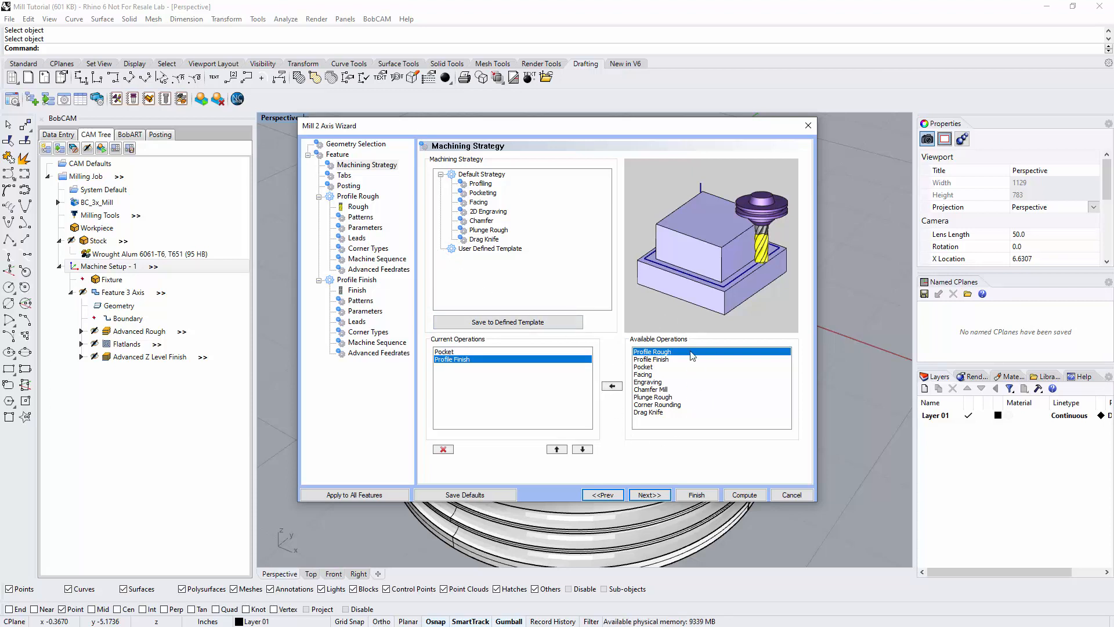
left_click(648, 390)
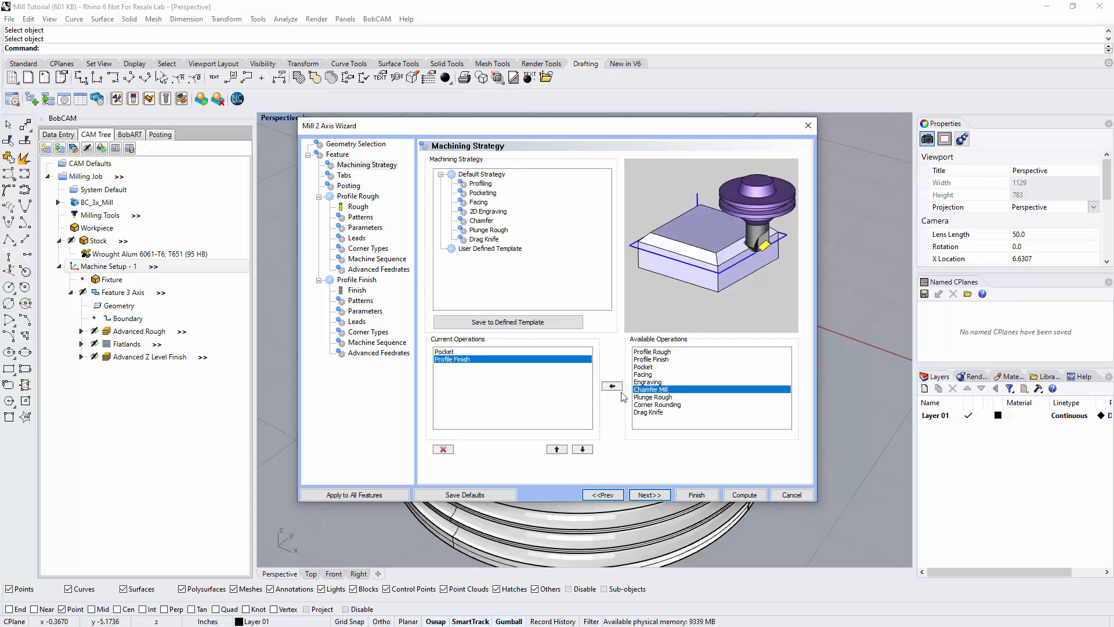
left_click(612, 386)
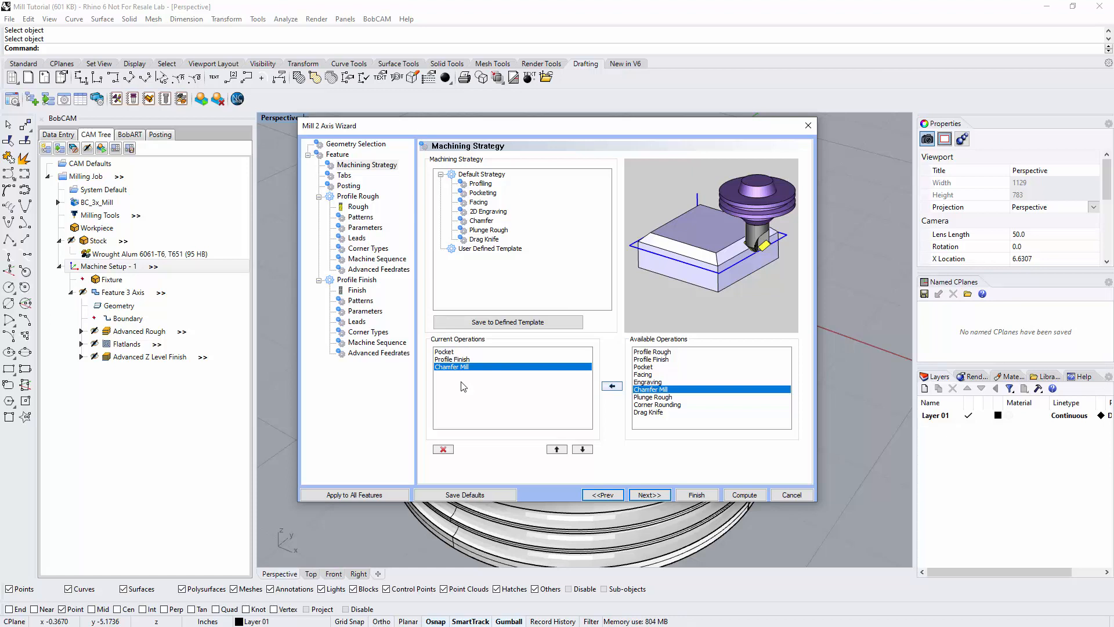
left_click(650, 495)
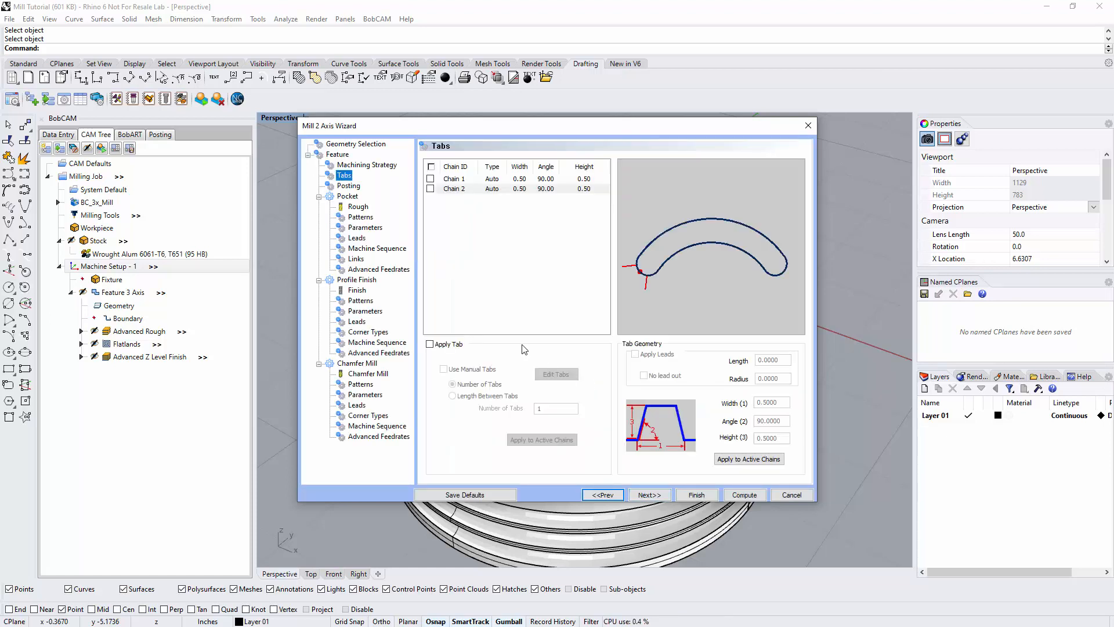
Keep the current tab and posting settings and continue to the Pocket operation's roughing tool.
left_click(639, 268)
left_click(650, 494)
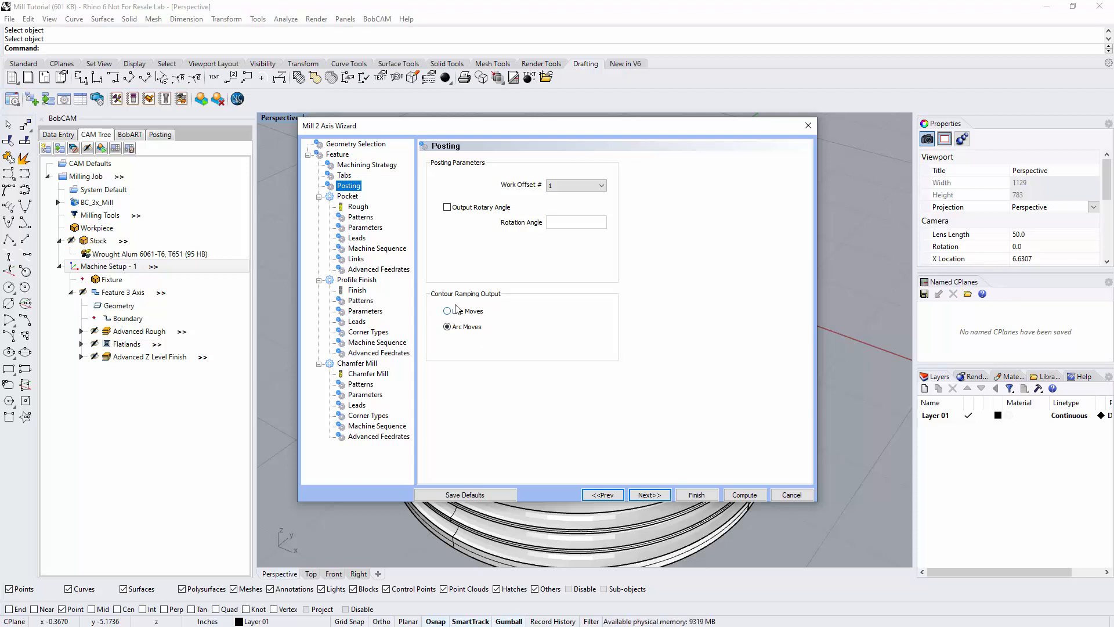
left_click(647, 495)
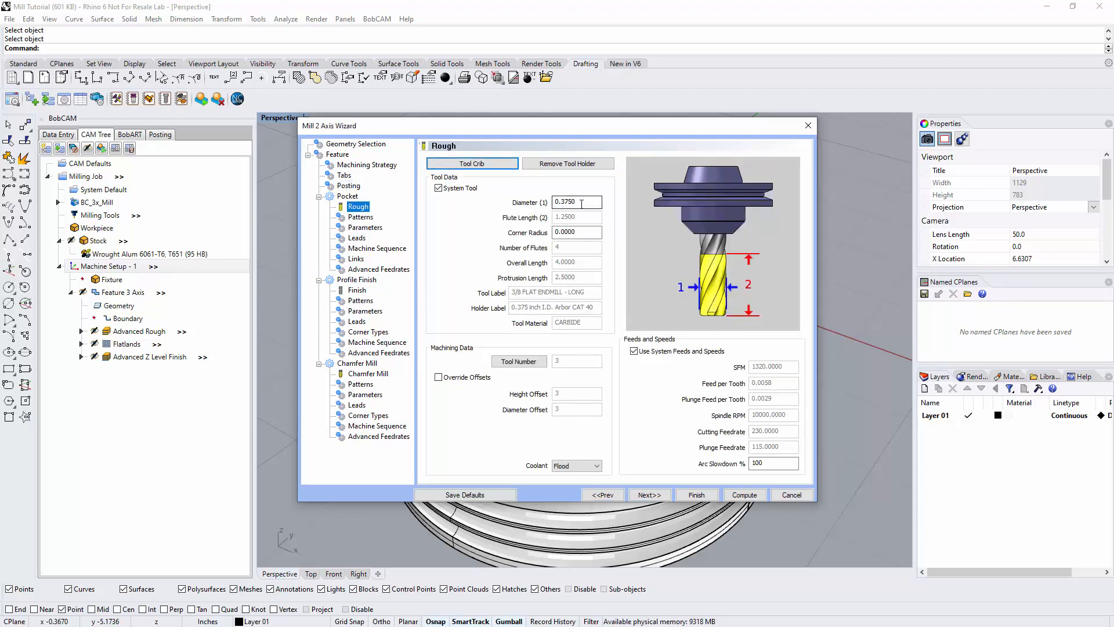
left_click_drag(582, 202, 511, 193)
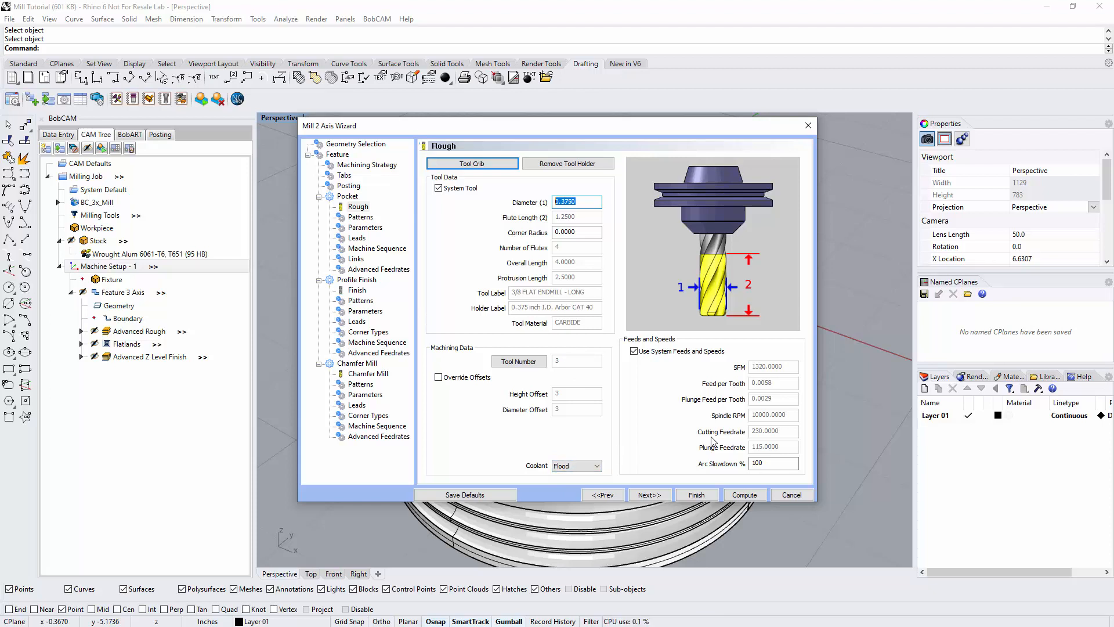
Override the system feeds and speeds of the roughing tool and try a Spindle RPM of 6000.
left_click(634, 351)
double_click(755, 415)
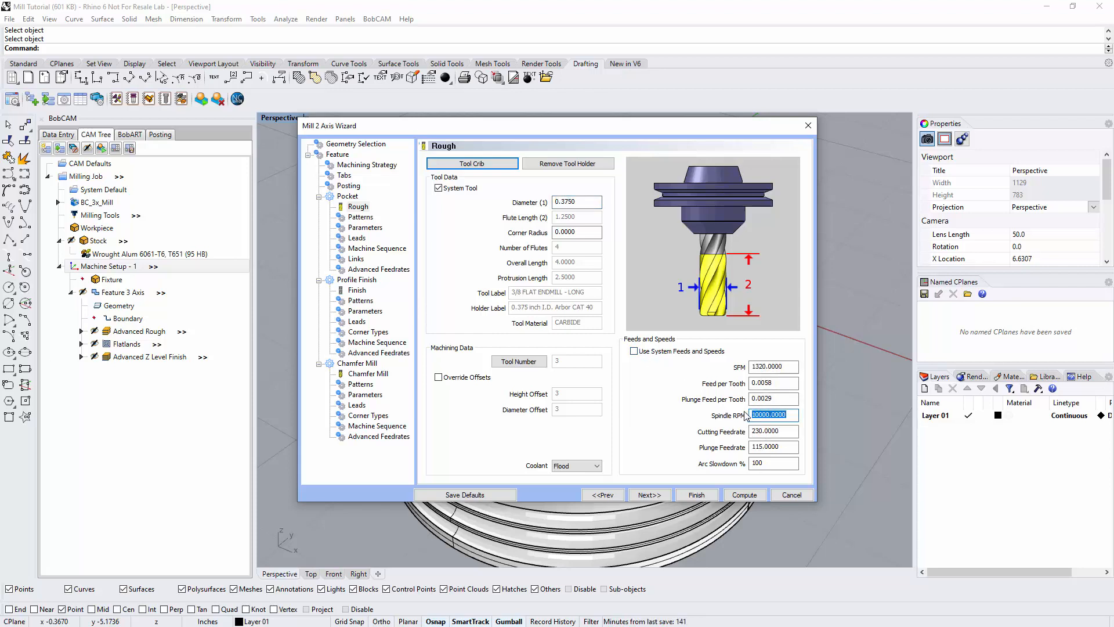
type("60")
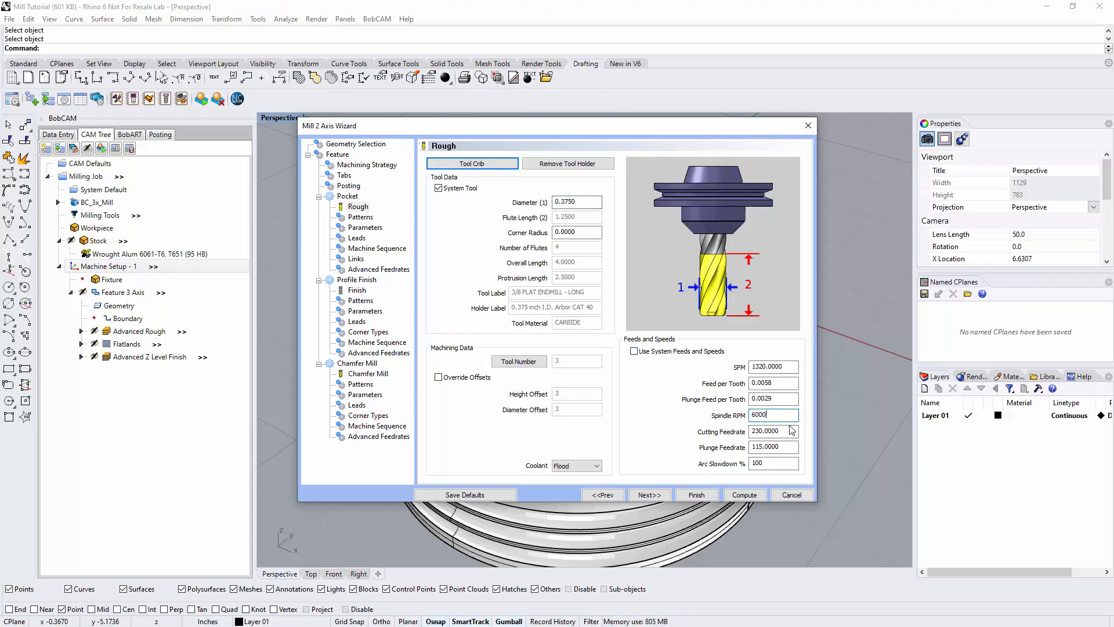
left_click(790, 431)
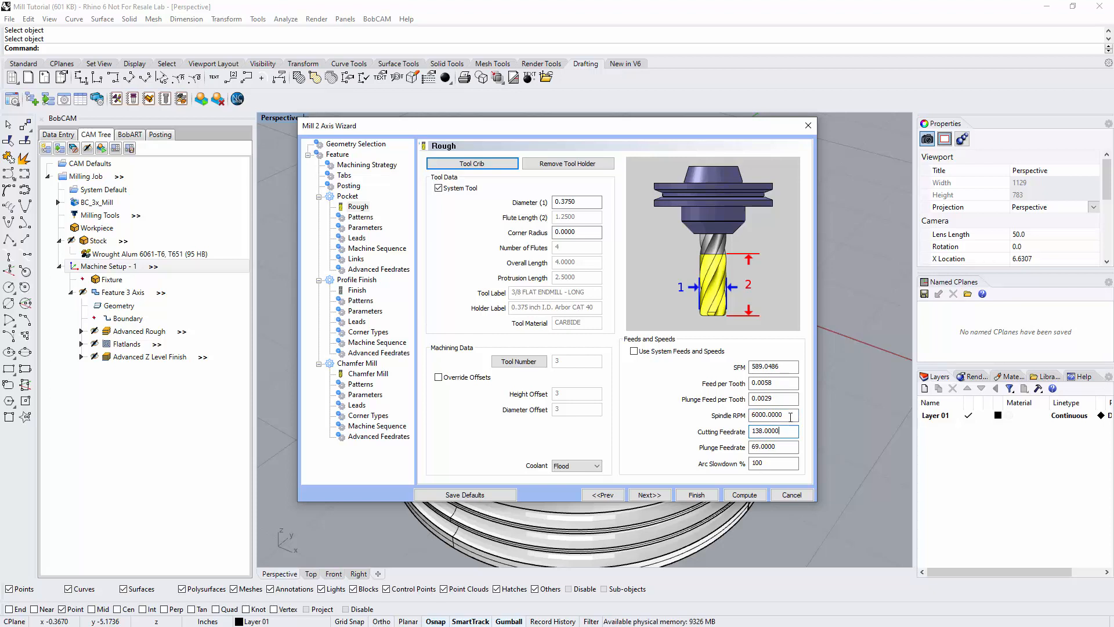
Try a Feed per Tooth of 0.002 and restore the system feeds and speeds for the roughing tool.
left_click_drag(782, 380, 769, 378)
left_click(768, 397)
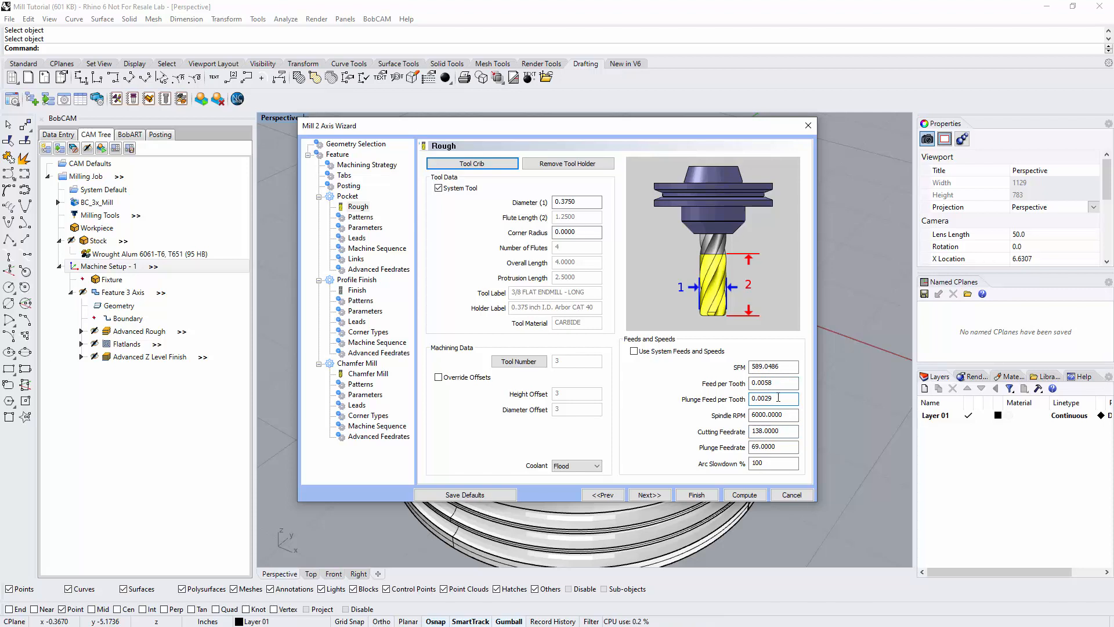
left_click_drag(774, 383, 765, 380)
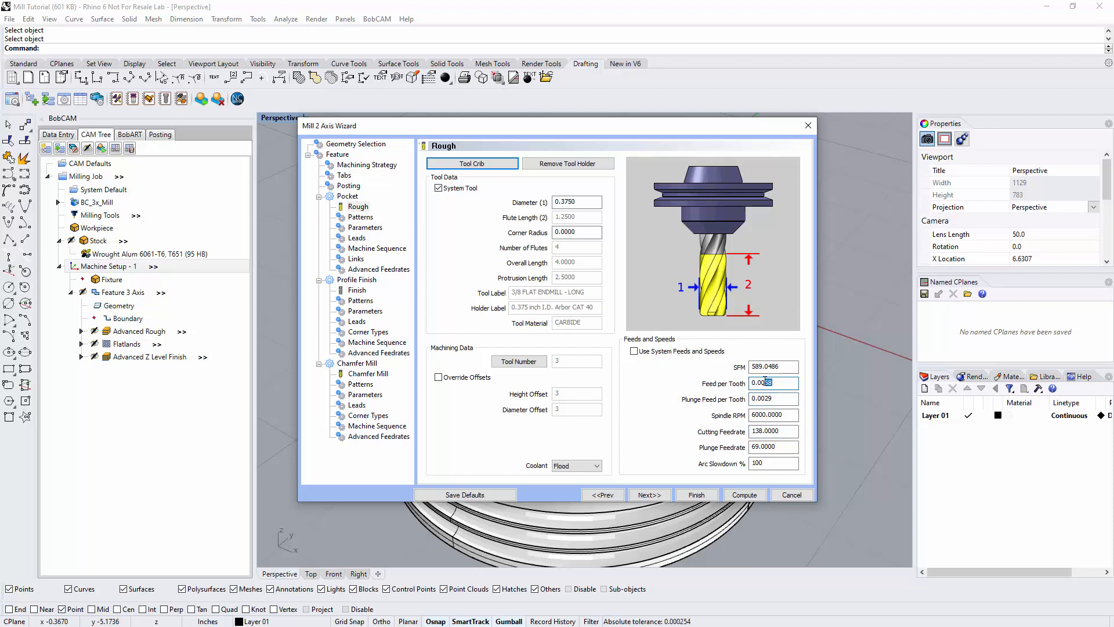
type("2")
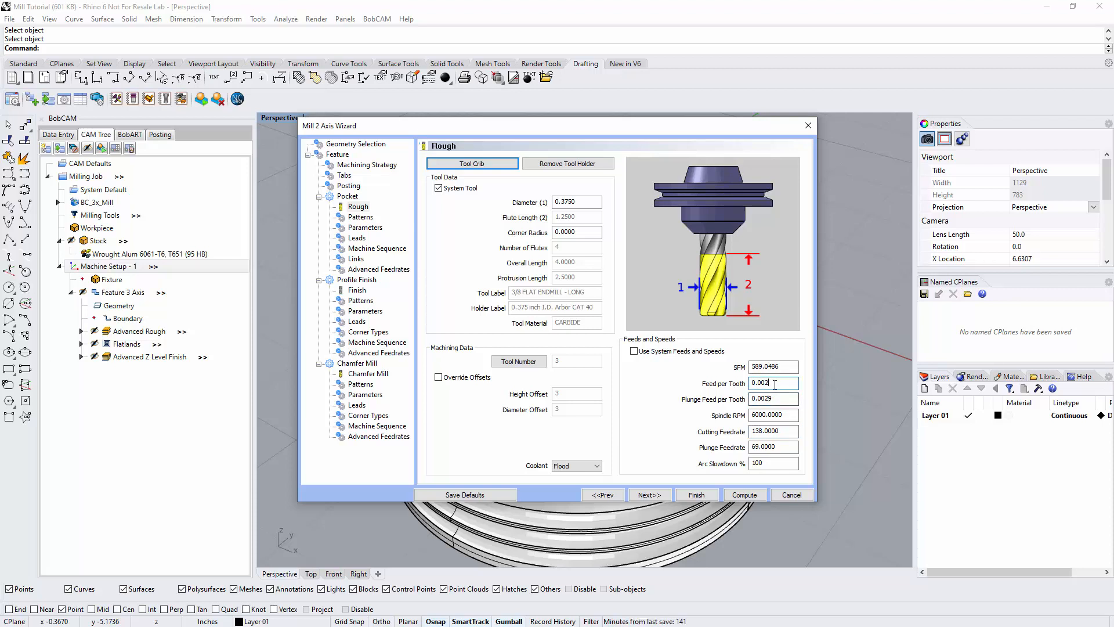
left_click(777, 401)
key("Tab")
key("Tab")
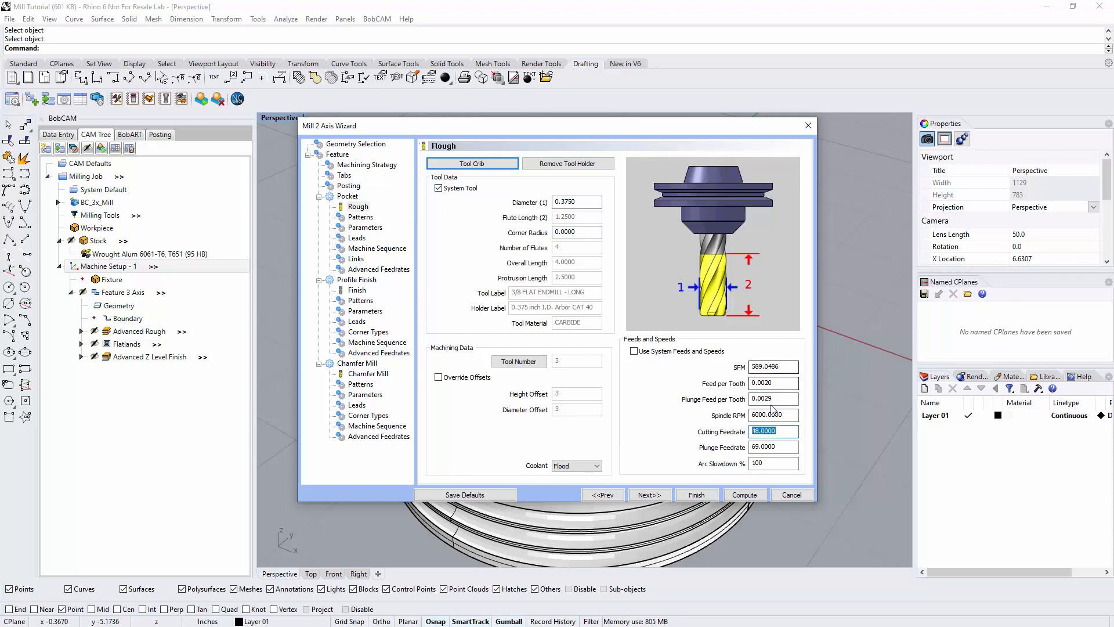
left_click(634, 351)
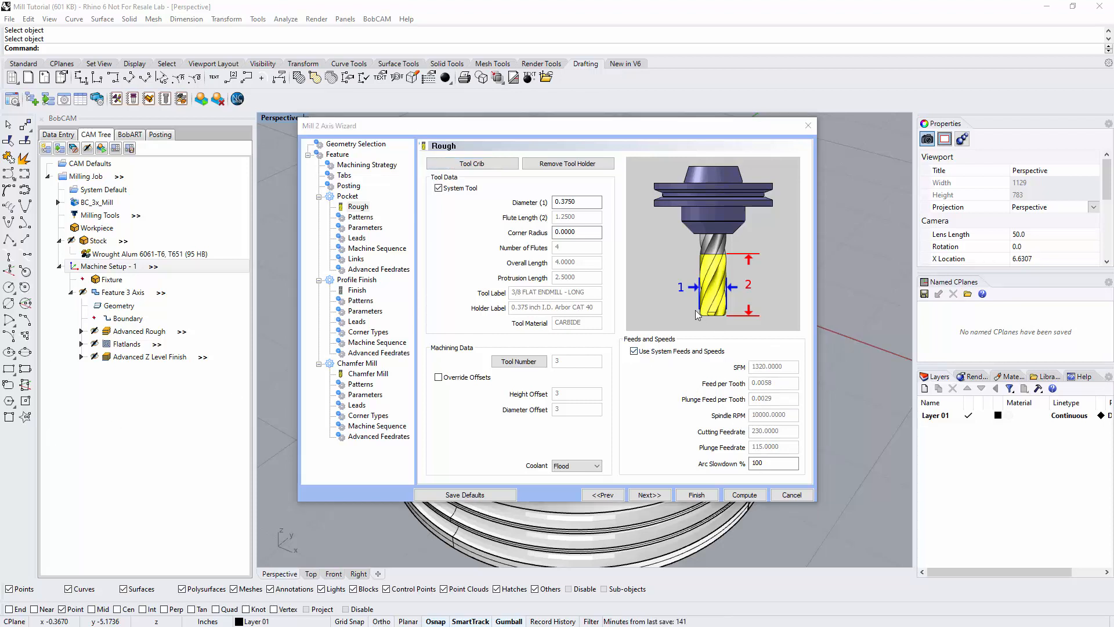
Apply the Advanced Pocket pattern with Offset Pocket Out and Climb Mill, enter the stepover percentage, and continue to the pocket parameters.
left_click(649, 495)
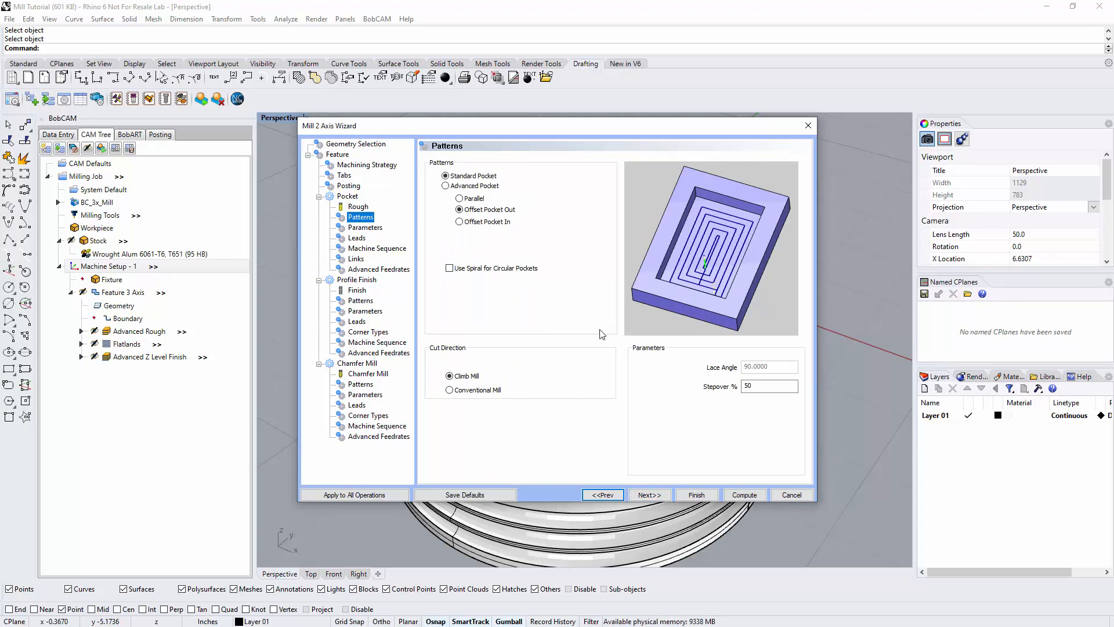
left_click(446, 175)
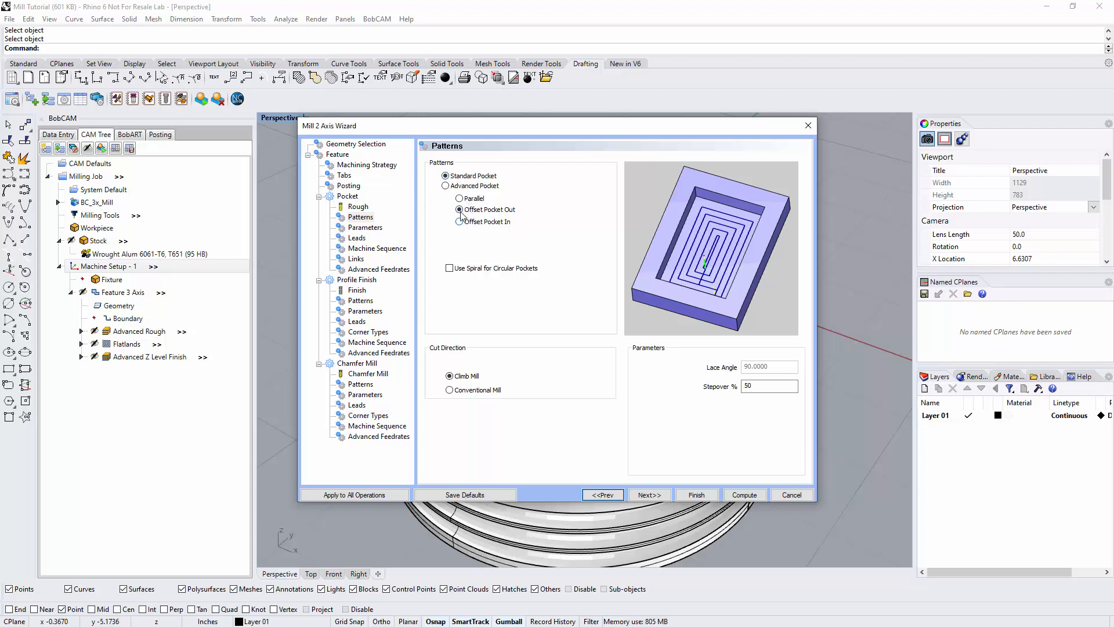
left_click(445, 186)
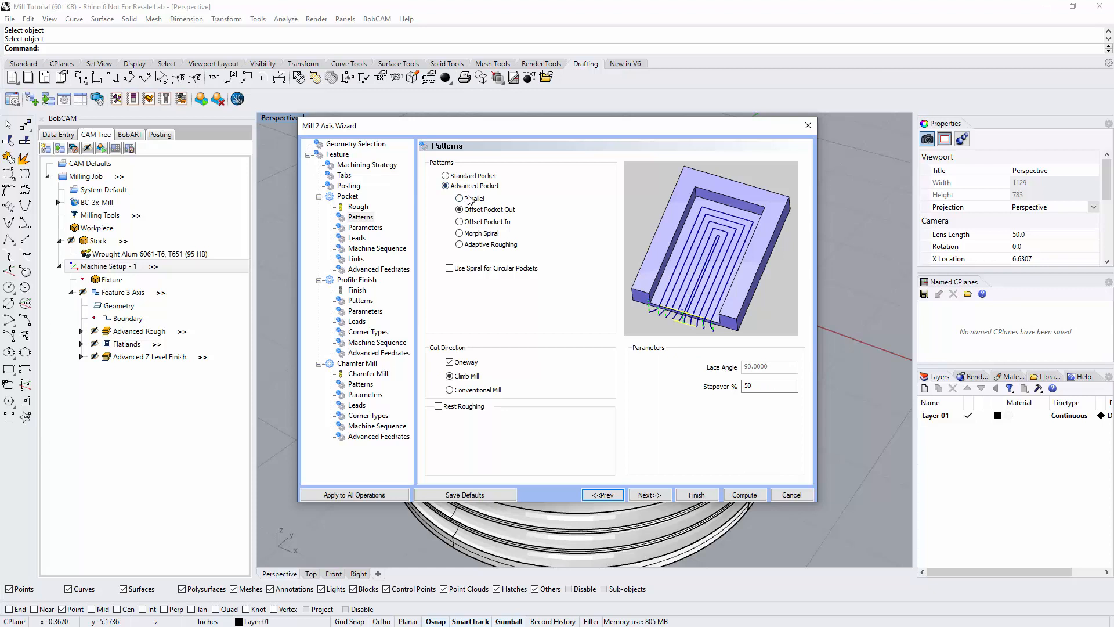
left_click(475, 248)
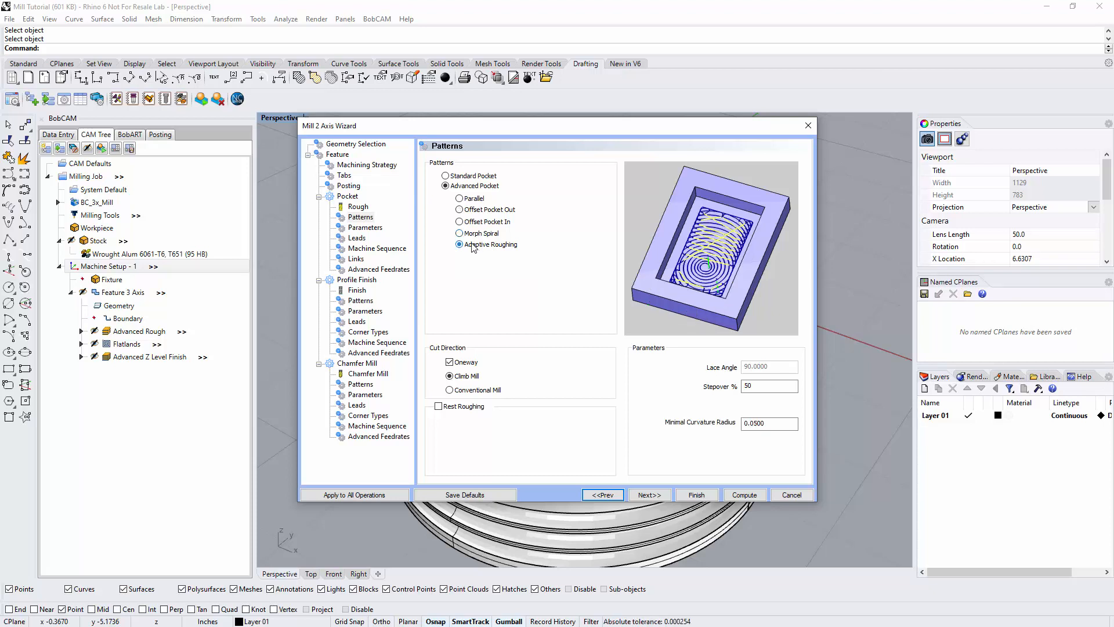
left_click(468, 213)
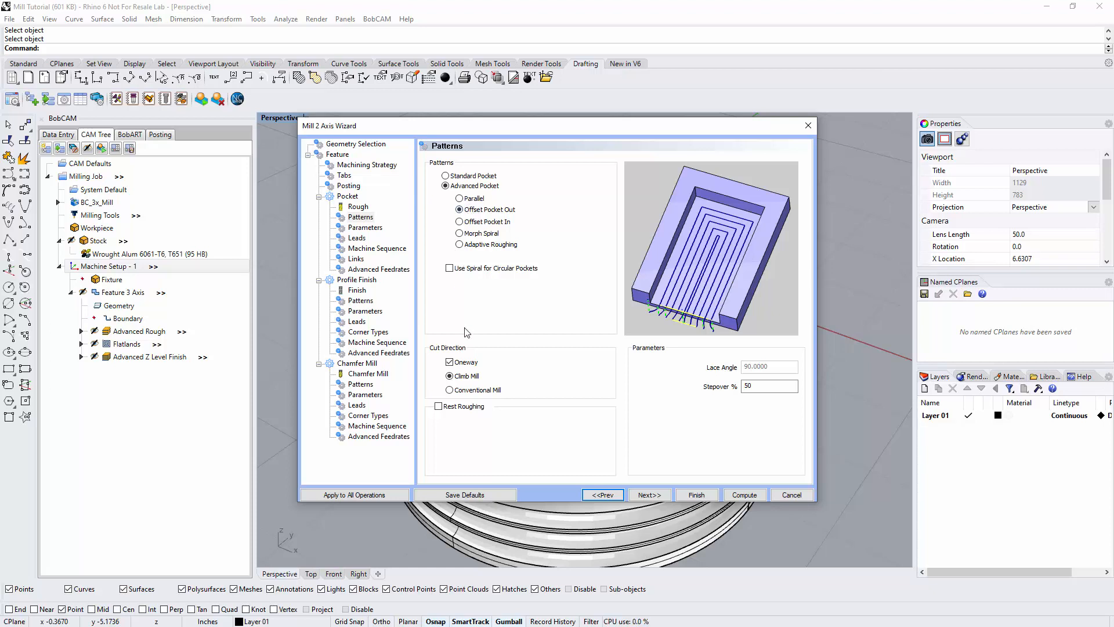
left_click(451, 378)
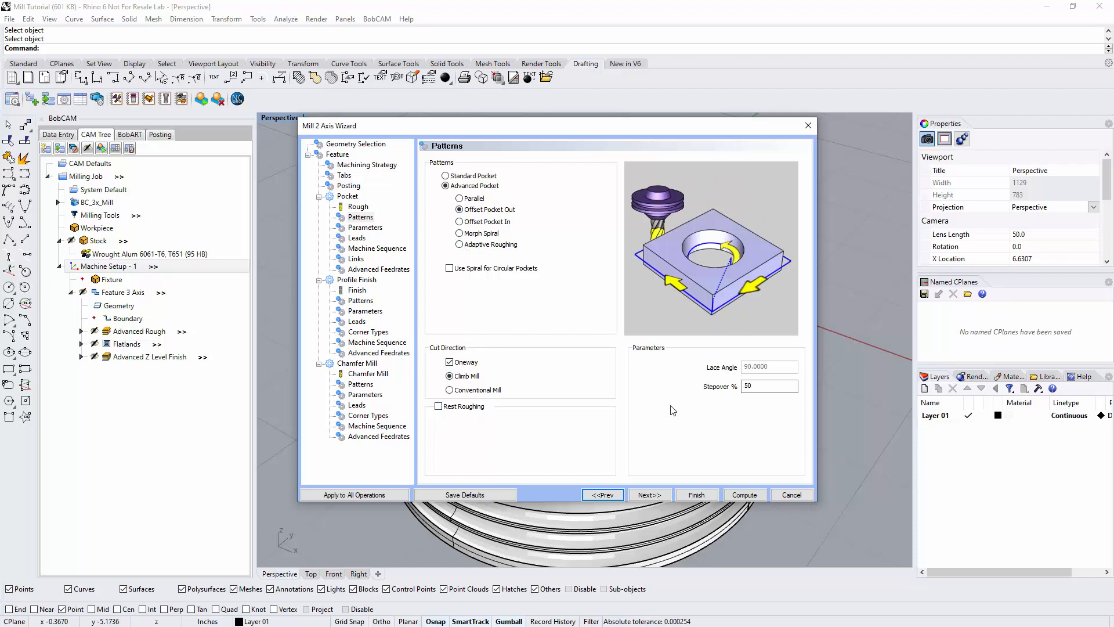
double_click(739, 385)
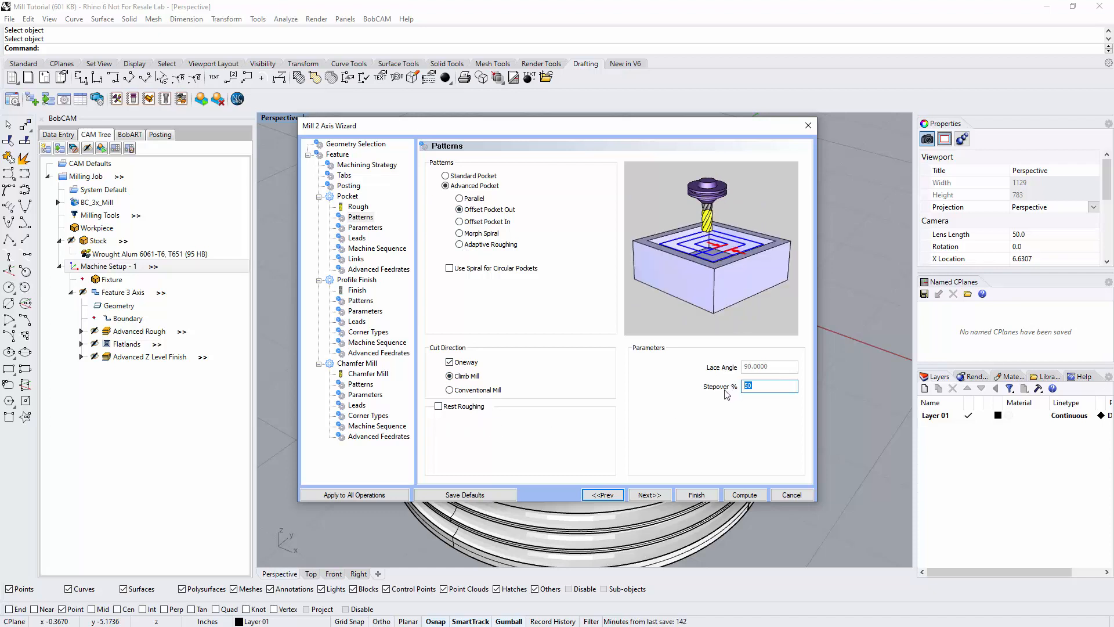
type("0")
left_click(645, 494)
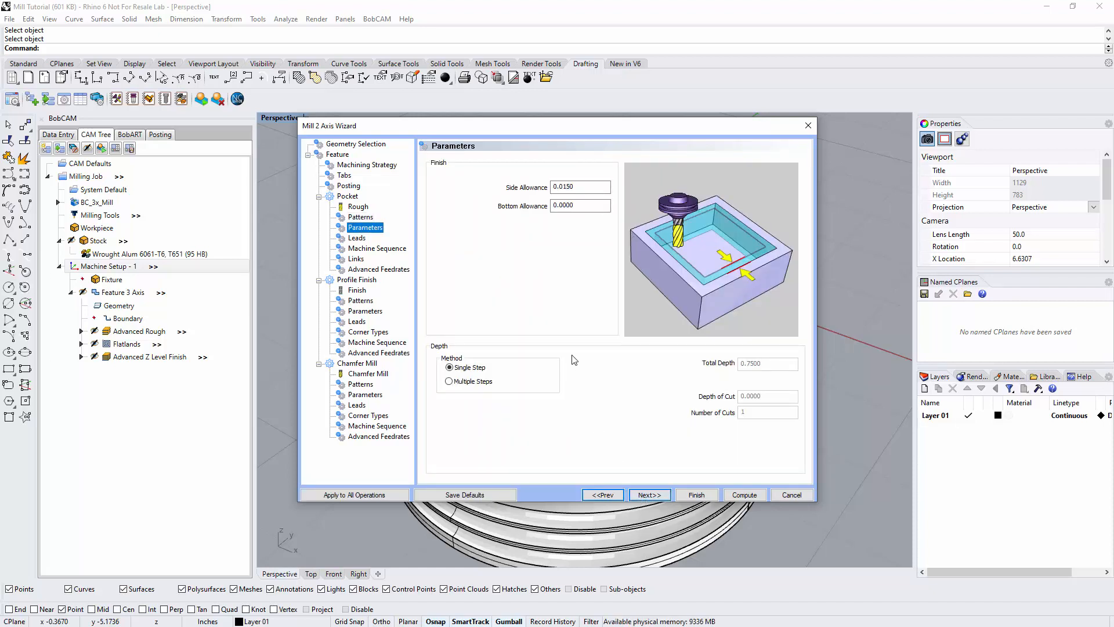
Keep the side and bottom allowances and set the pocket depth method to Multiple Steps with a Depth of Cut of 0.25.
left_click_drag(604, 186, 537, 182)
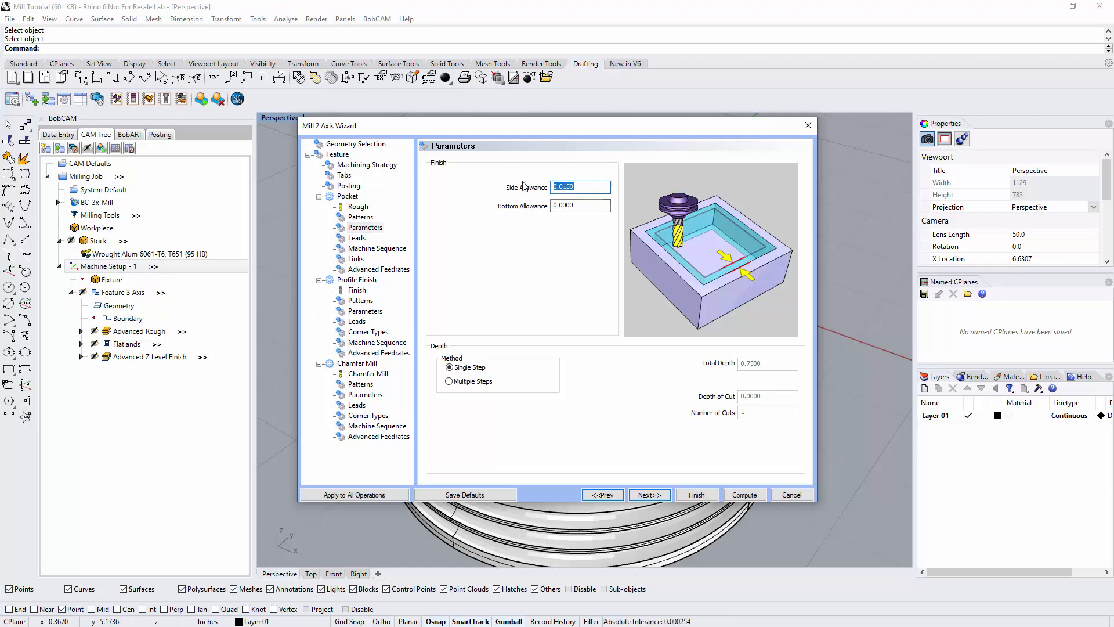
key("Tab")
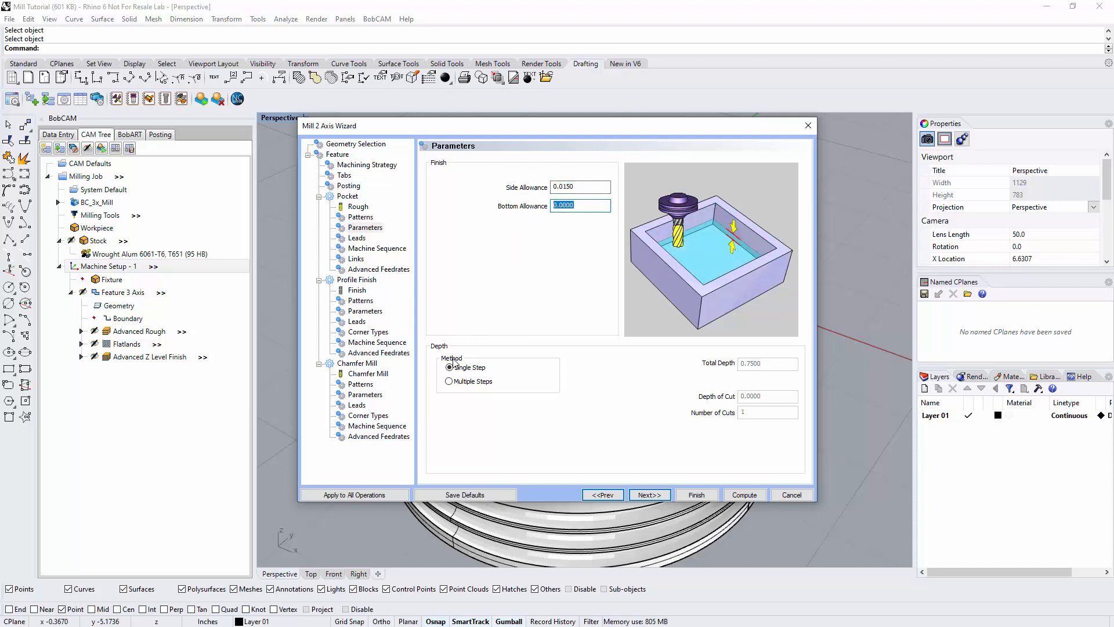
left_click(566, 378)
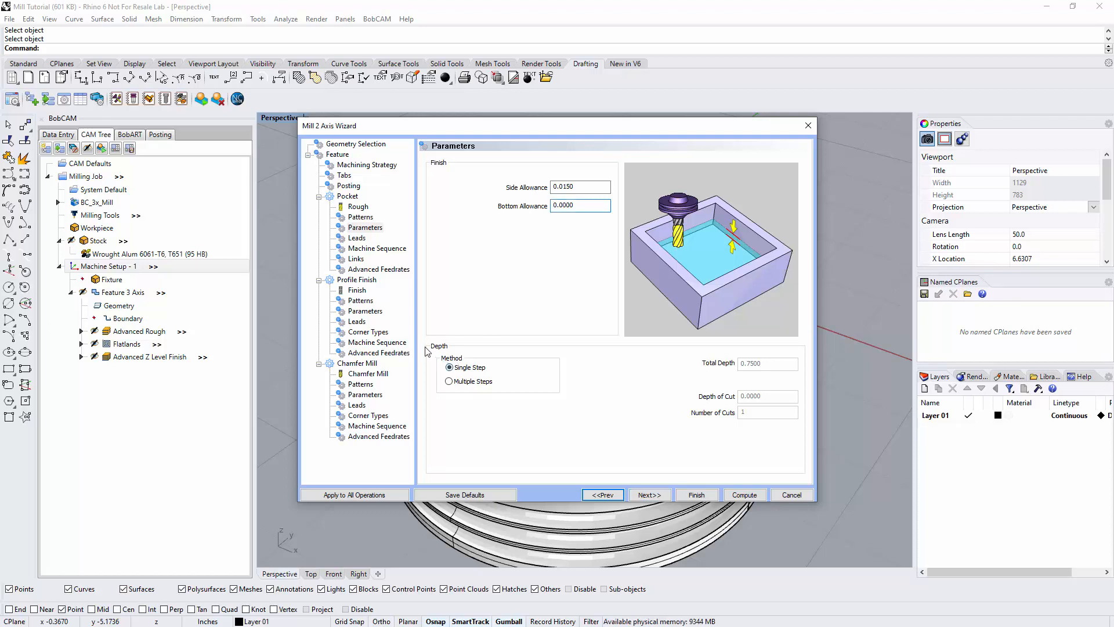
left_click(468, 368)
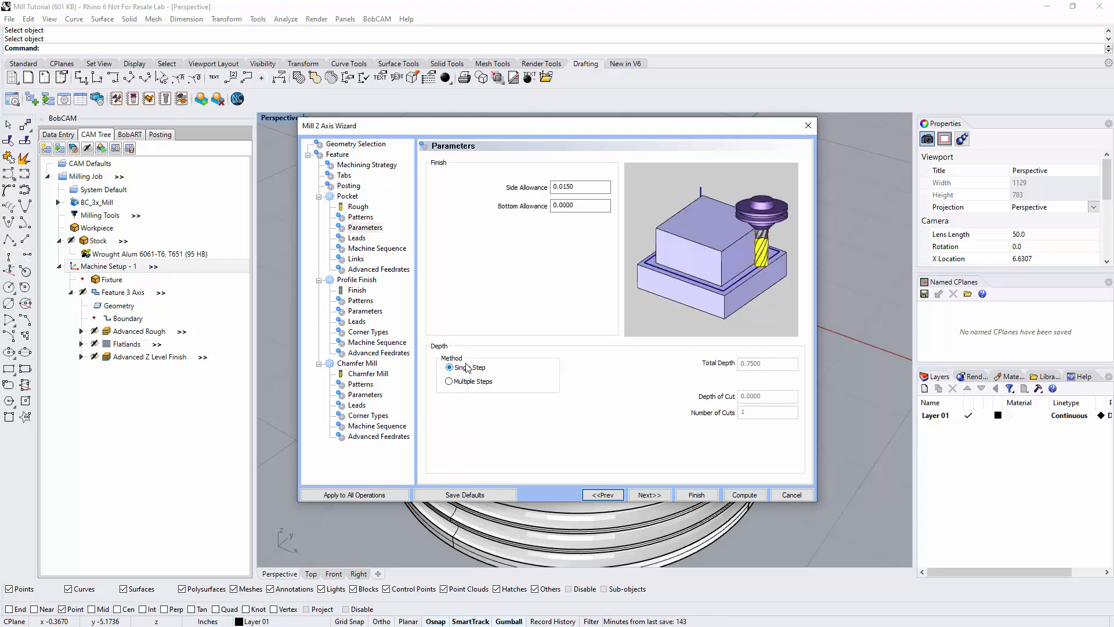
left_click(464, 382)
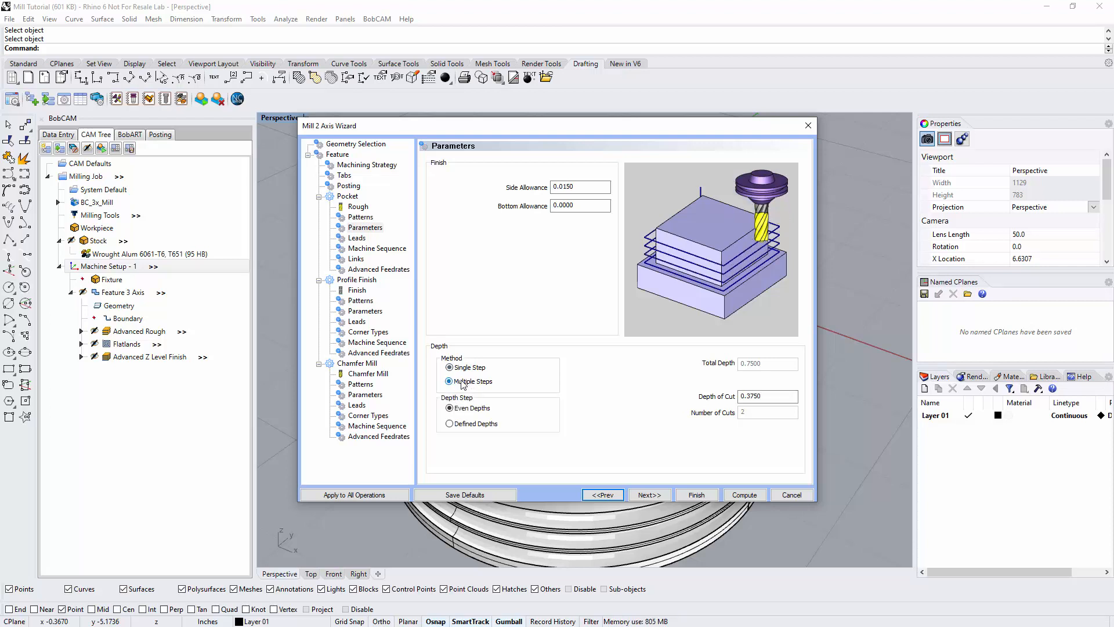
left_click(770, 396)
double_click(770, 396)
type(".25")
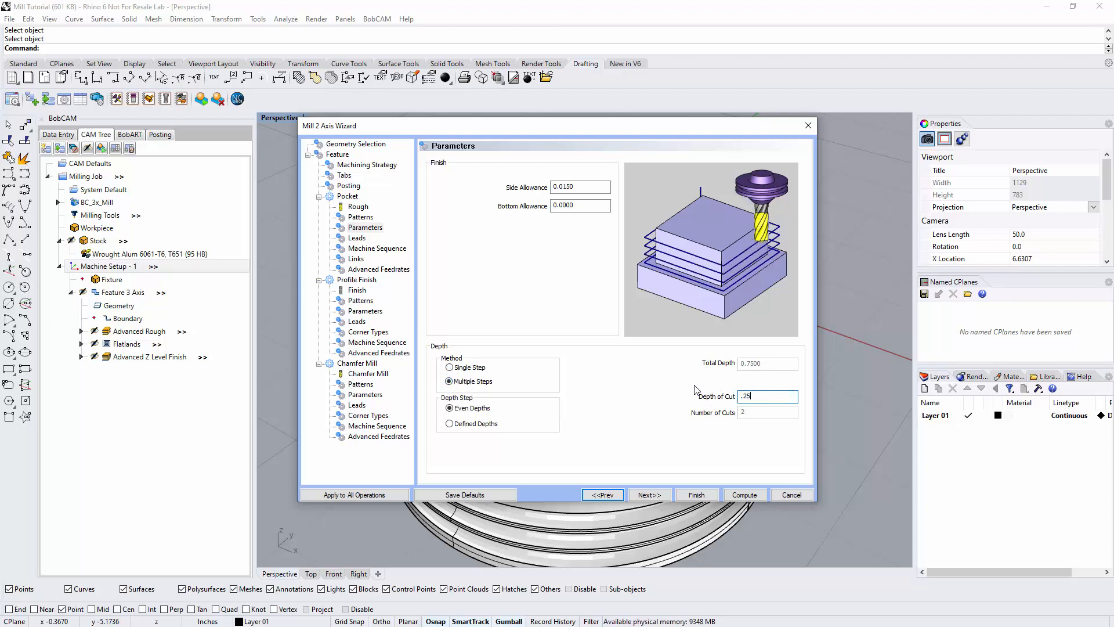
left_click(571, 206)
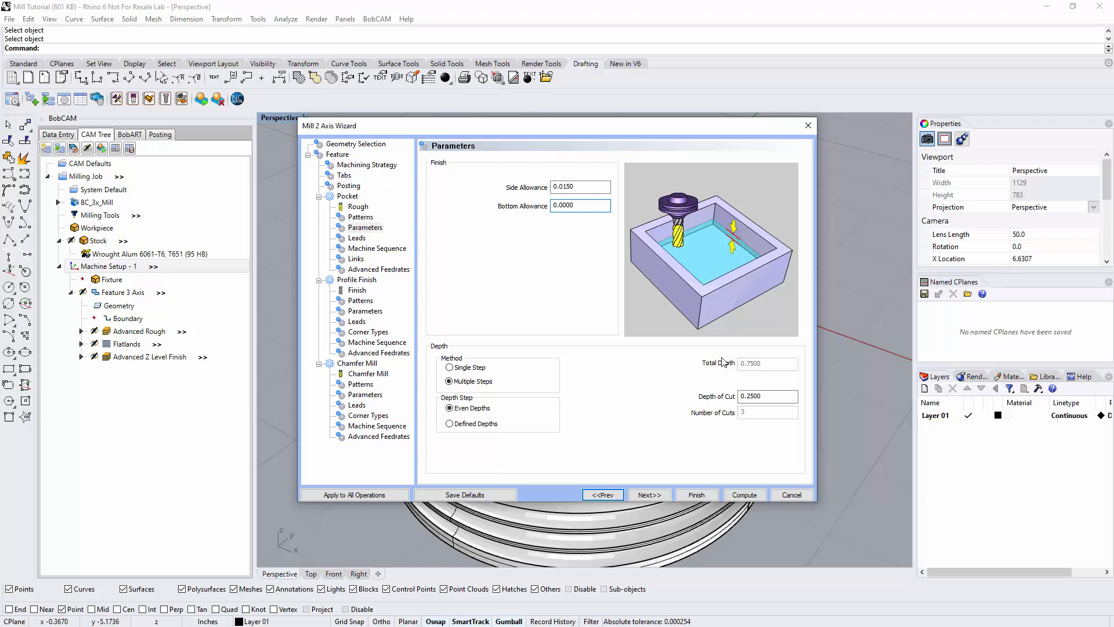
Keep the Plunge entry with Single Depth for the pocket leads and continue to the machine sequence.
left_click(649, 494)
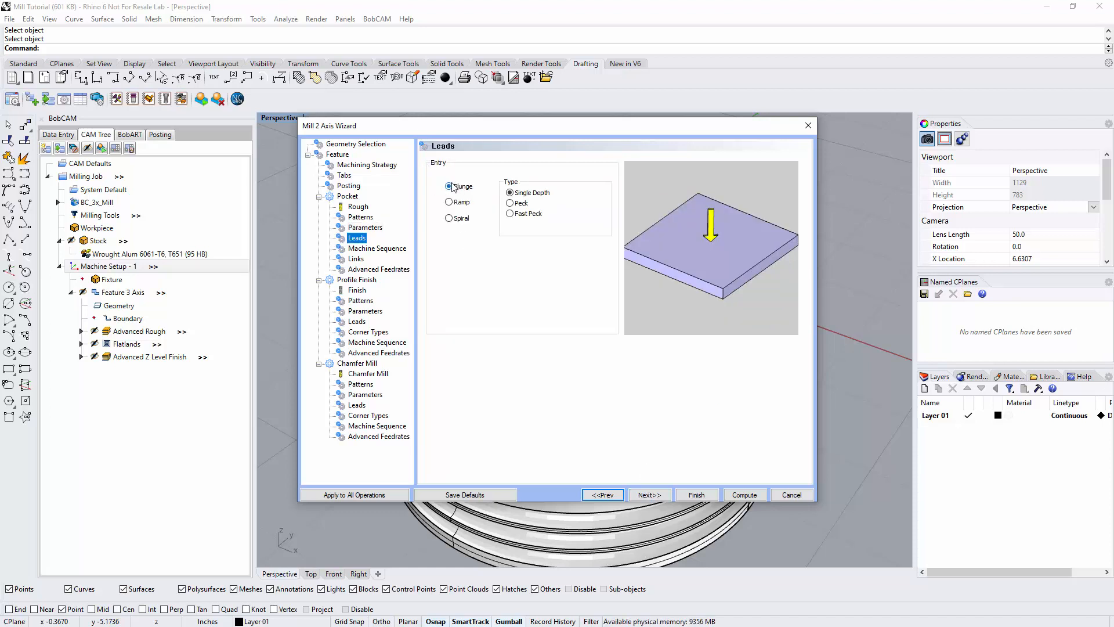
left_click(470, 225)
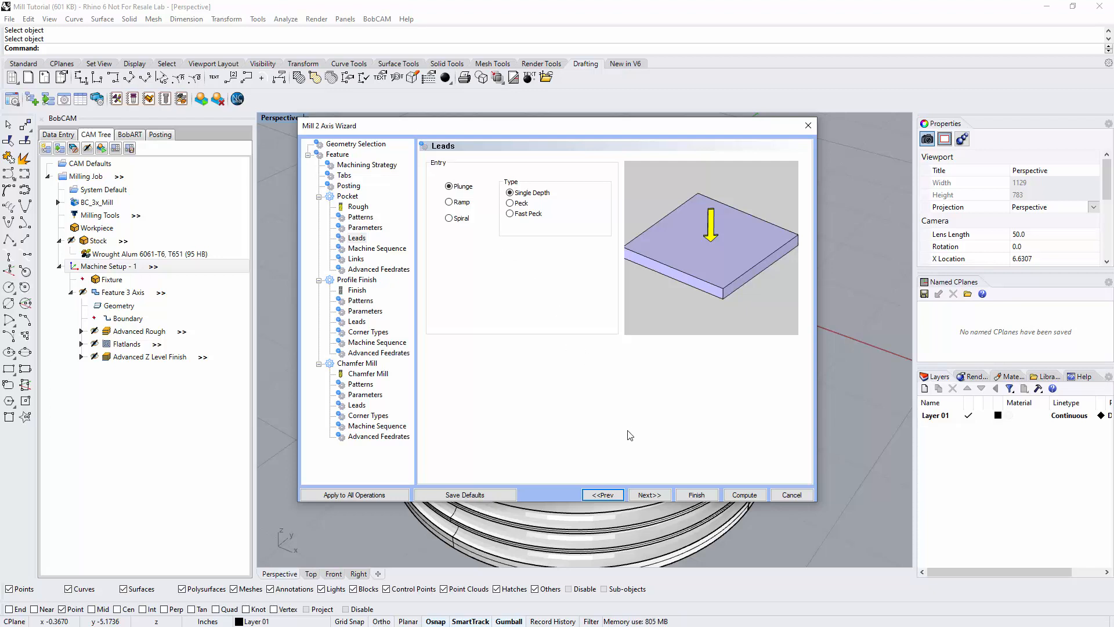
left_click(650, 495)
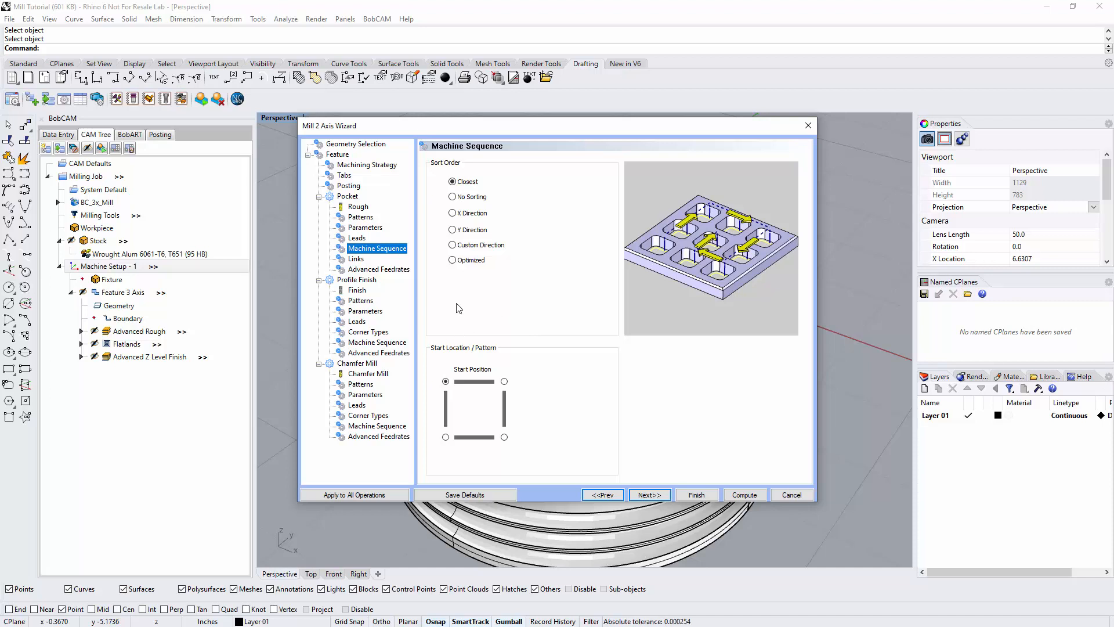
Preview the available sort orders, set the pocket's Sort Order to Optimized, and continue to the link settings.
left_click(470, 260)
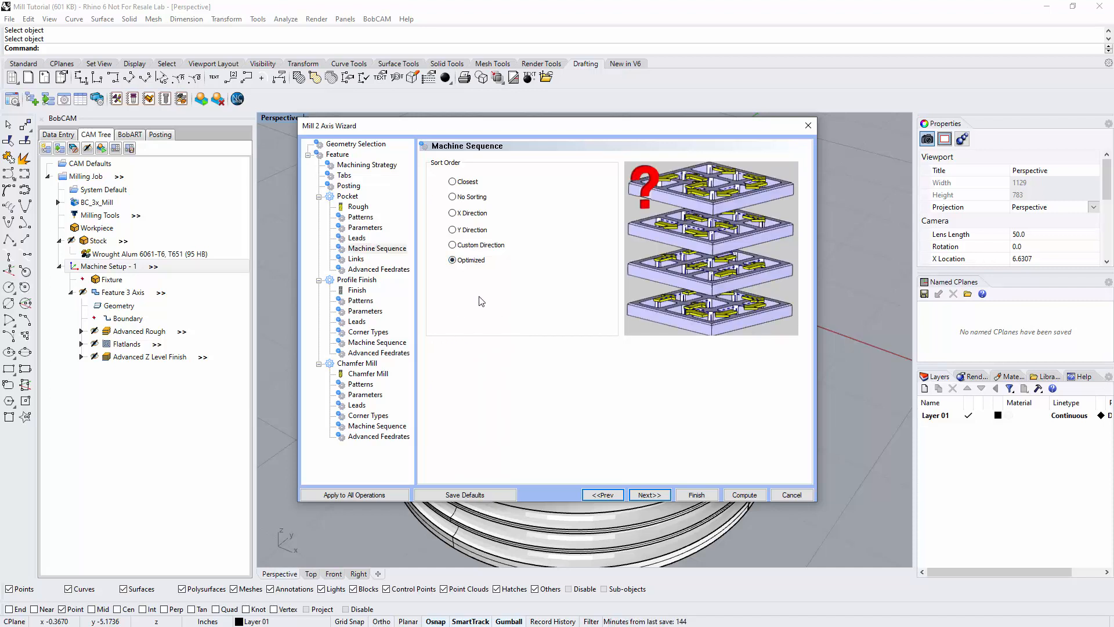
left_click(468, 183)
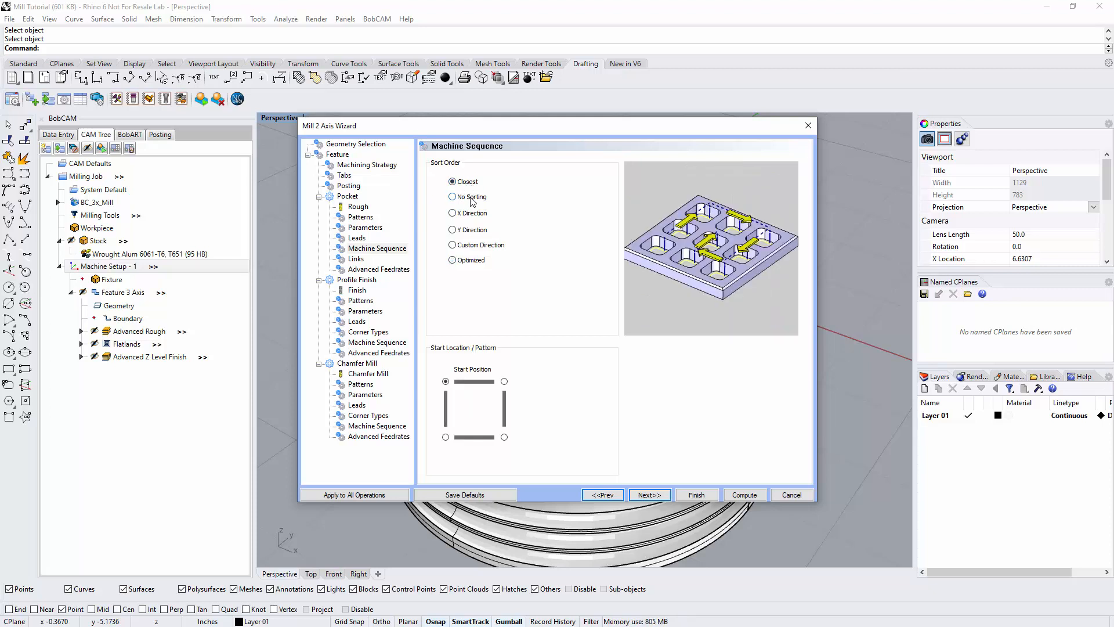
left_click(472, 200)
left_click(472, 215)
left_click(475, 231)
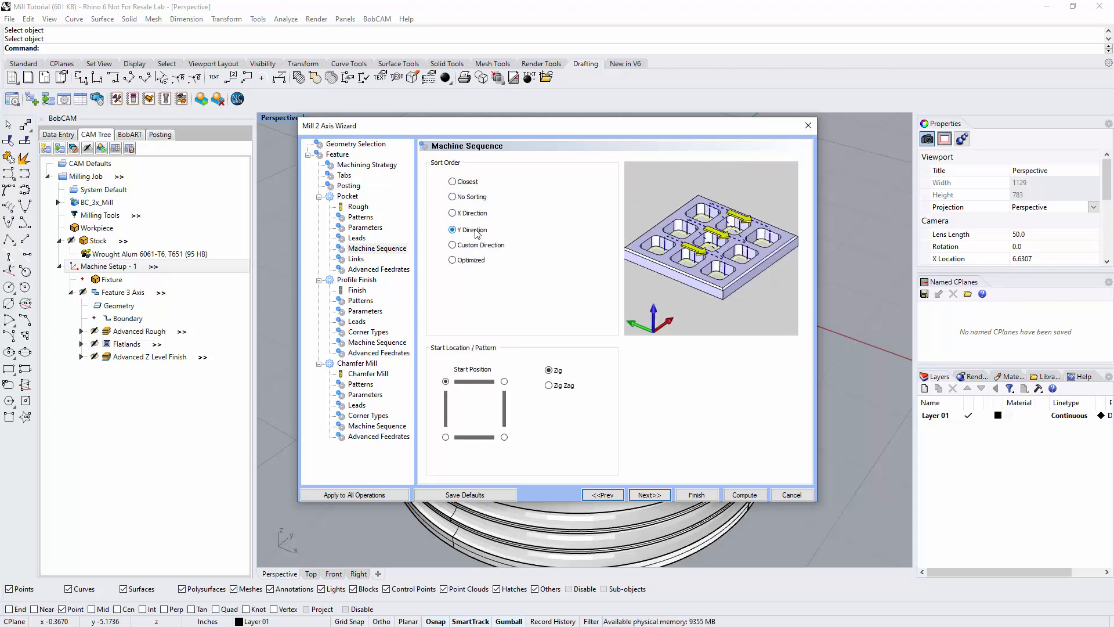
left_click(473, 246)
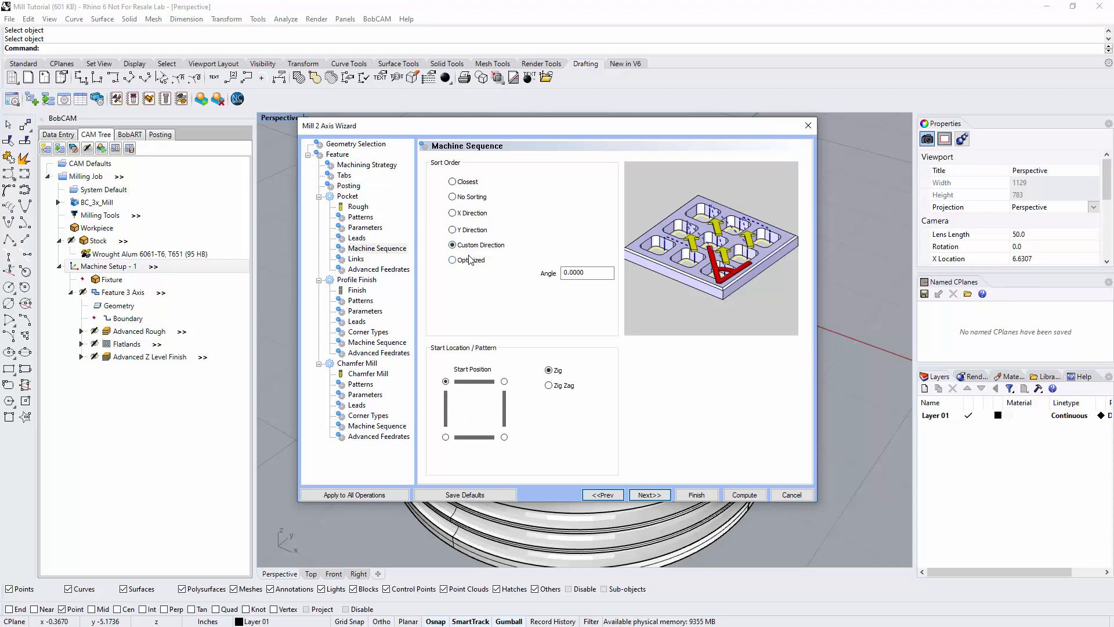
left_click(470, 260)
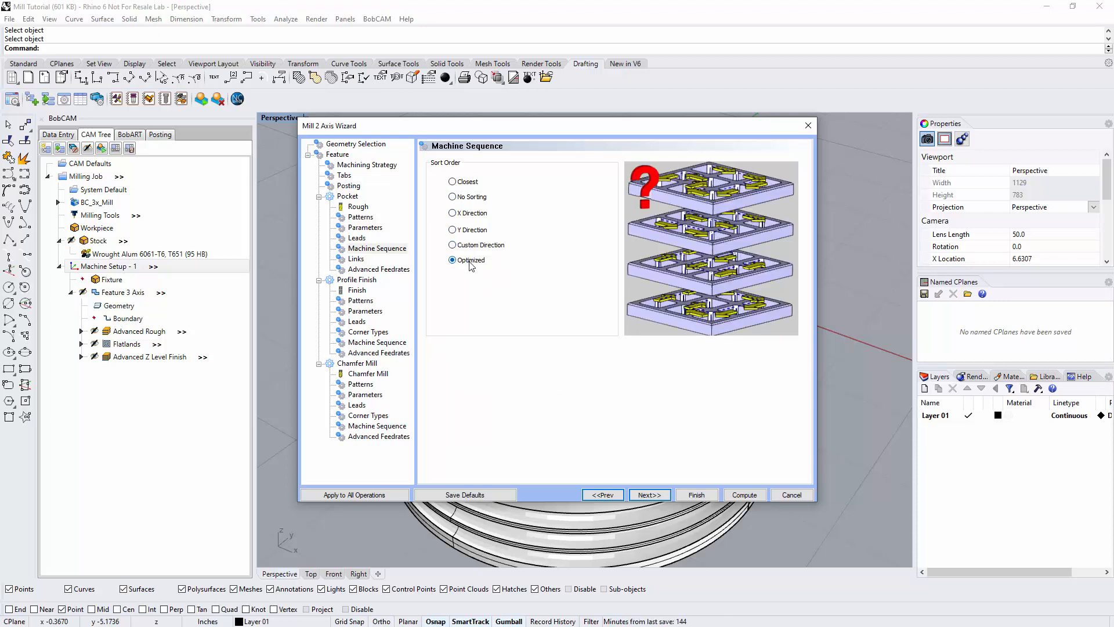
left_click(649, 494)
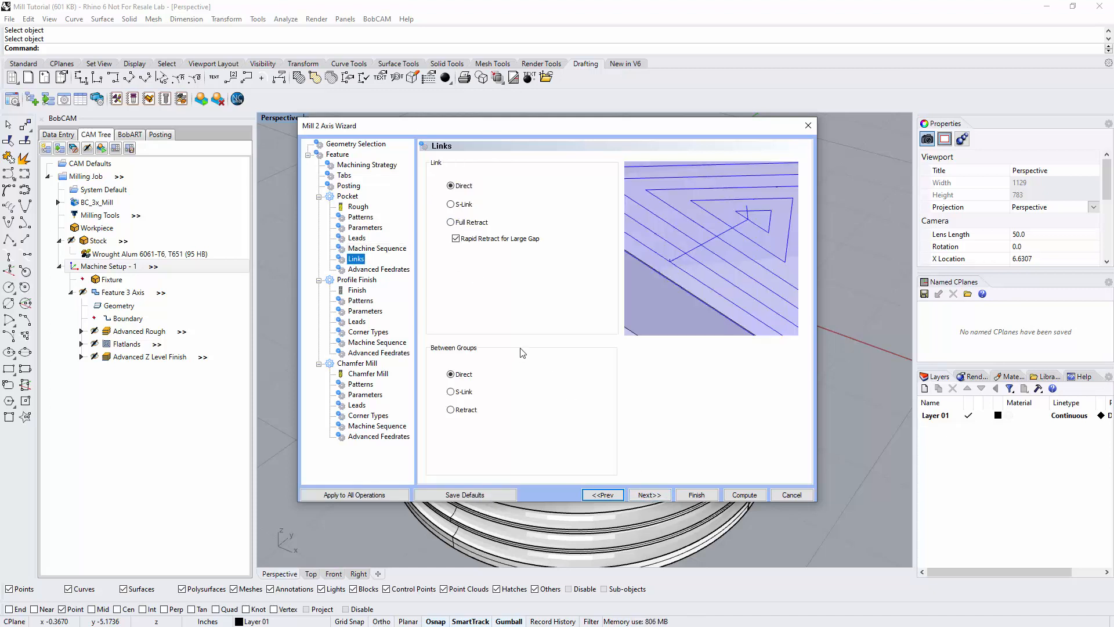
Preview the pocket link types, keep Direct links, set Between Groups to Retract, and continue to the advanced feedrates.
left_click(451, 205)
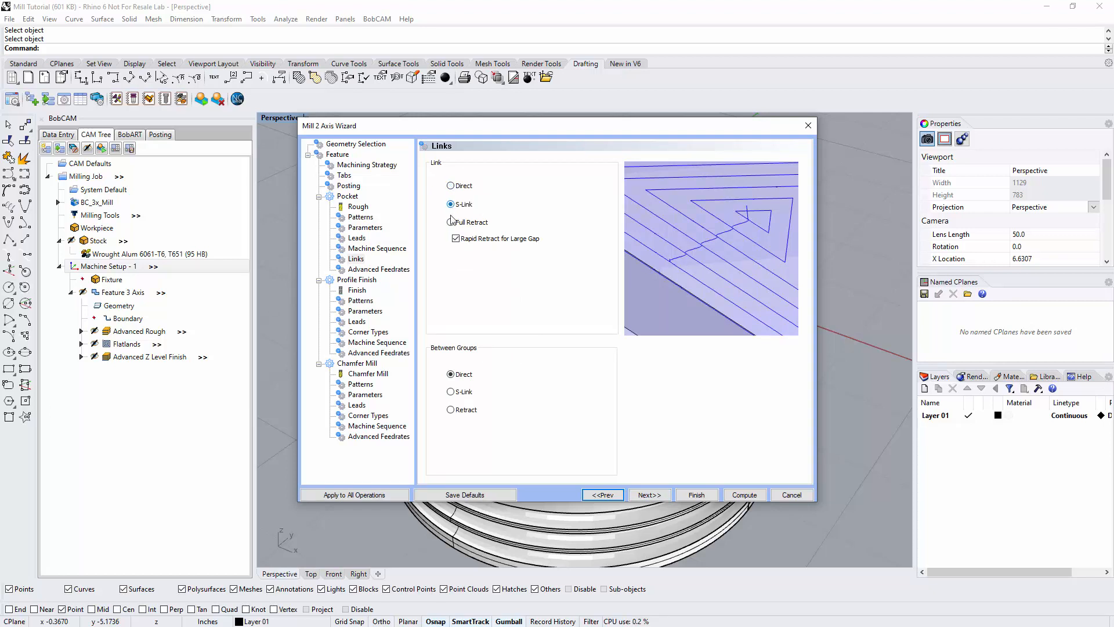
left_click(451, 222)
left_click(451, 185)
left_click(451, 374)
left_click(450, 392)
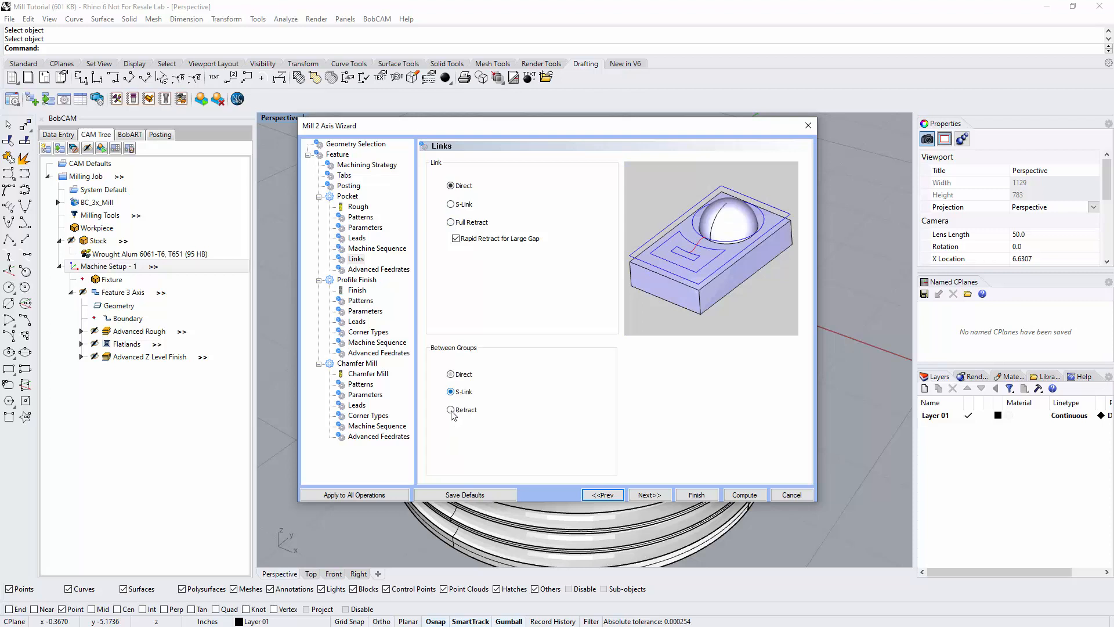
left_click(451, 409)
left_click(648, 495)
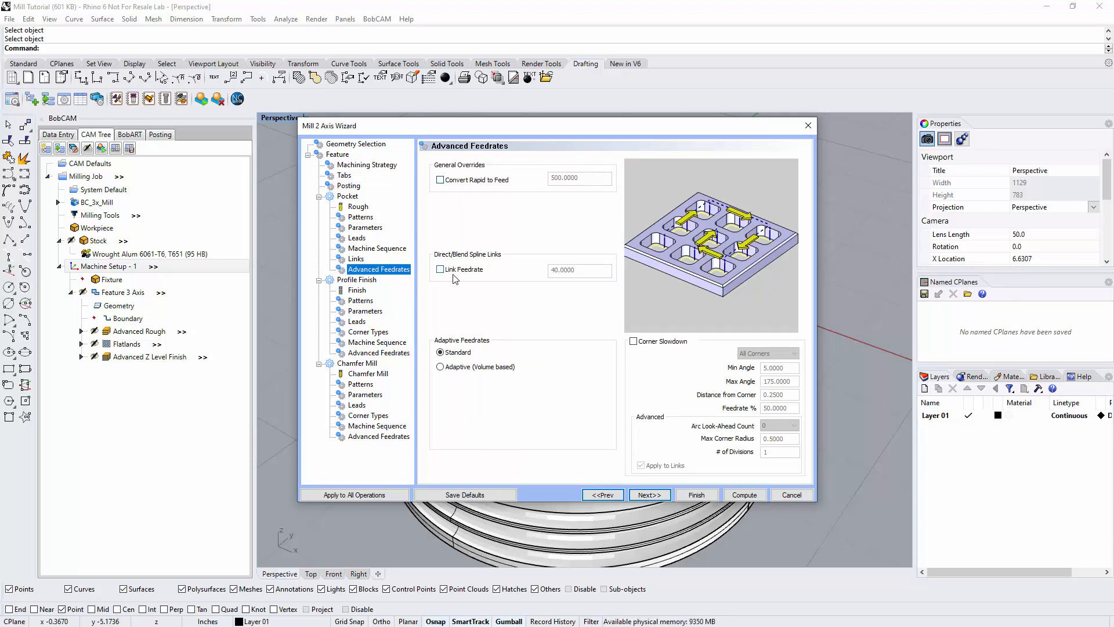
Try the pocket's Adaptive (Volume based) feedrate and Corner Slowdown options, restoring Standard feedrates with Corner Slowdown off.
left_click(458, 368)
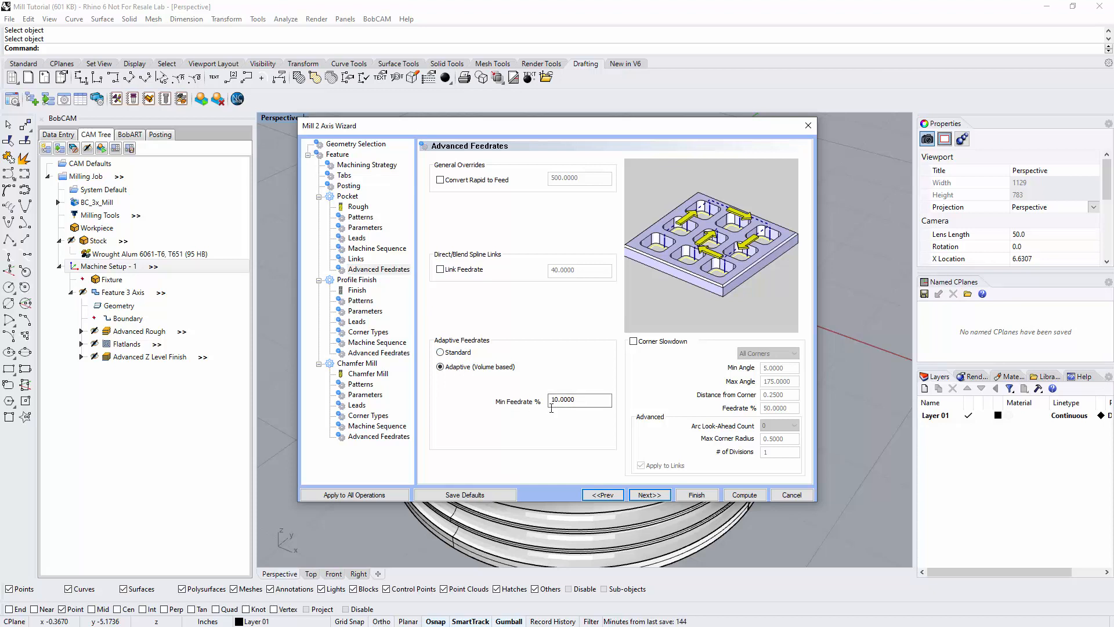
left_click(457, 354)
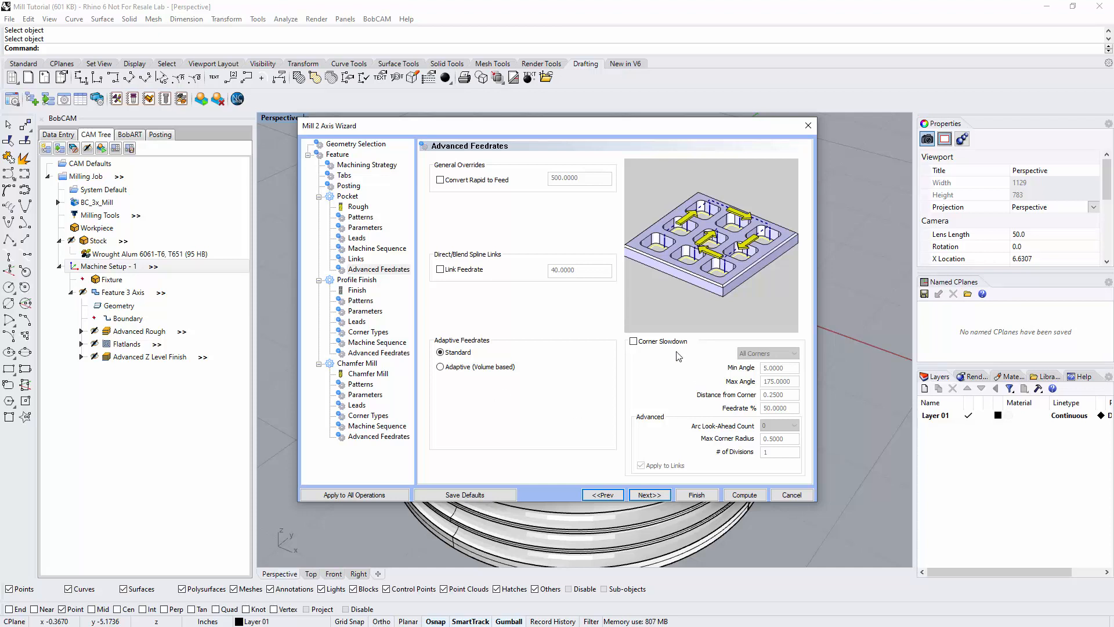
left_click(657, 342)
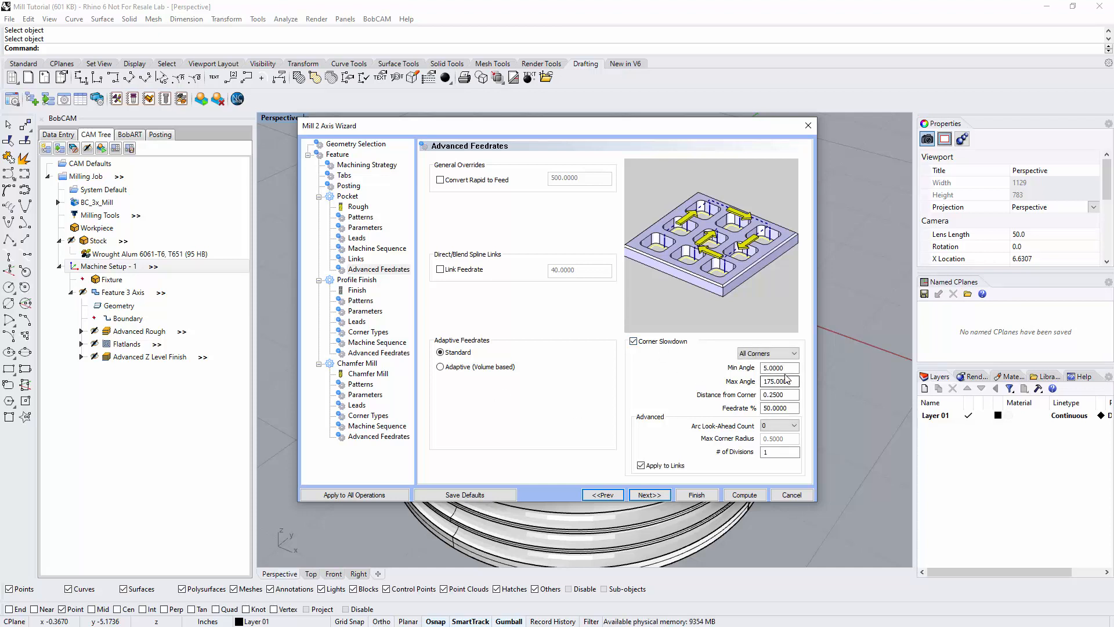
left_click(787, 369)
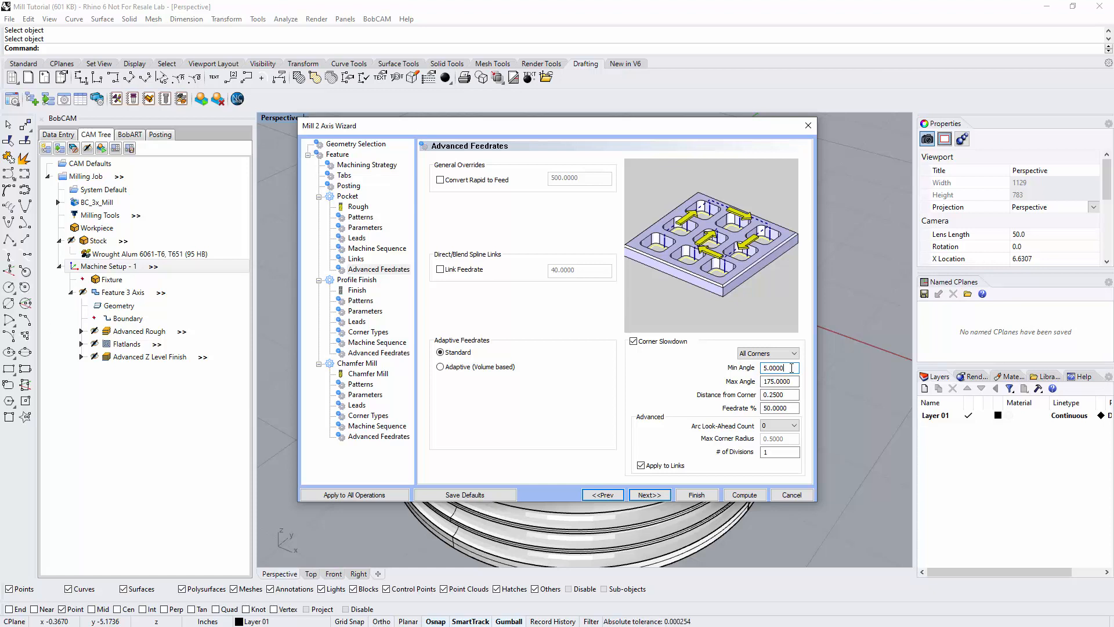
key("Tab")
key("Tab")
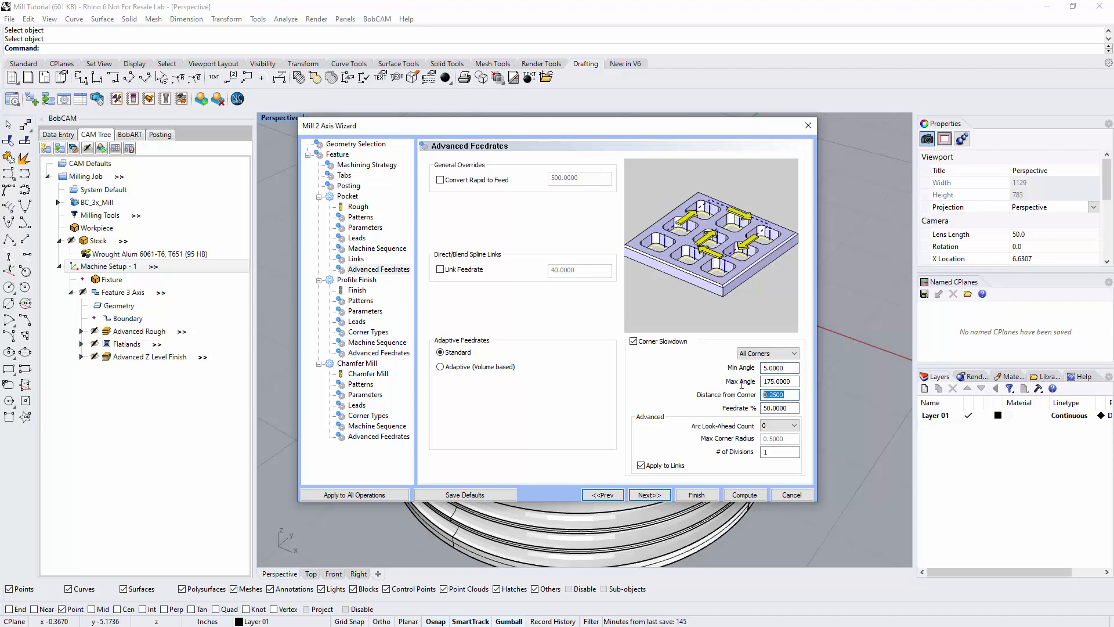
key("Tab")
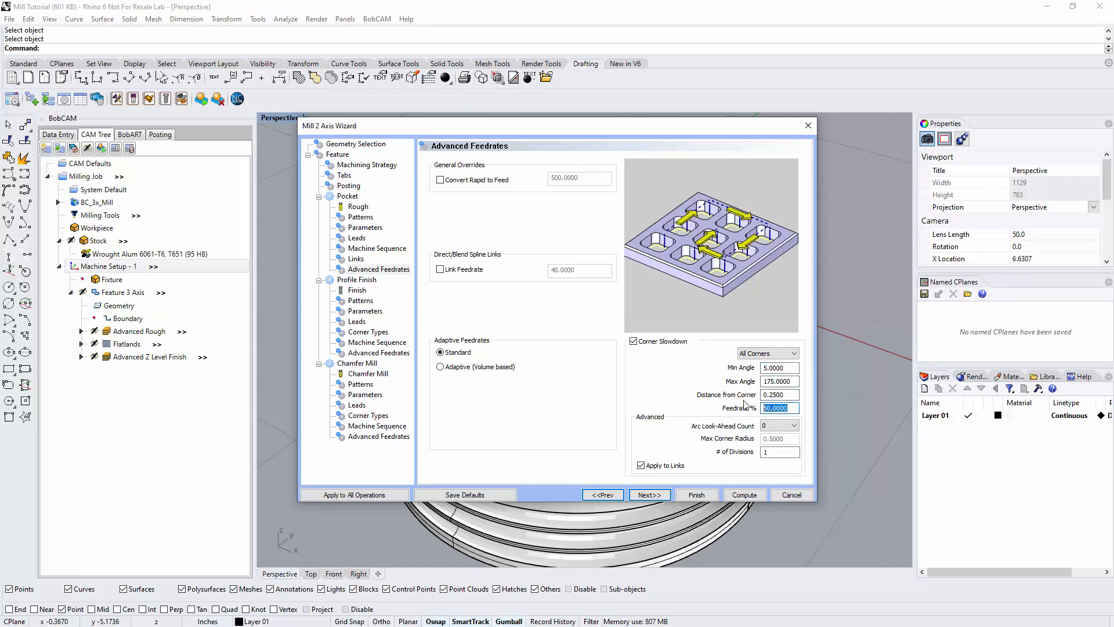
left_click(633, 342)
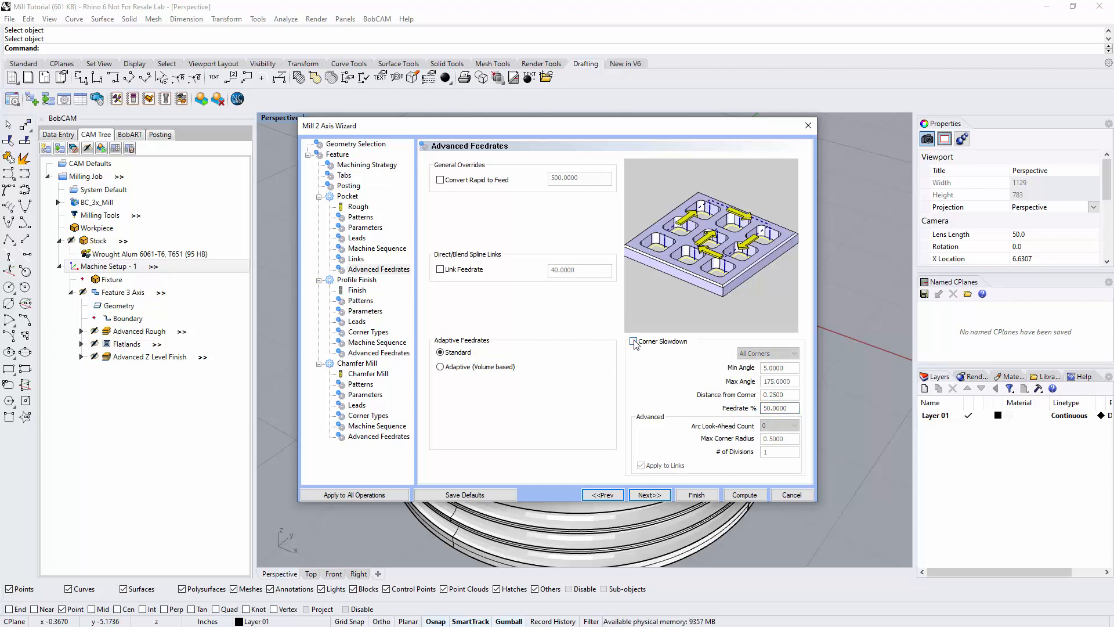
Assign the 3/8 FLAT ENDMILL - LONG from the Tool Crib to the Profile Finish operation and continue to its patterns.
left_click(650, 494)
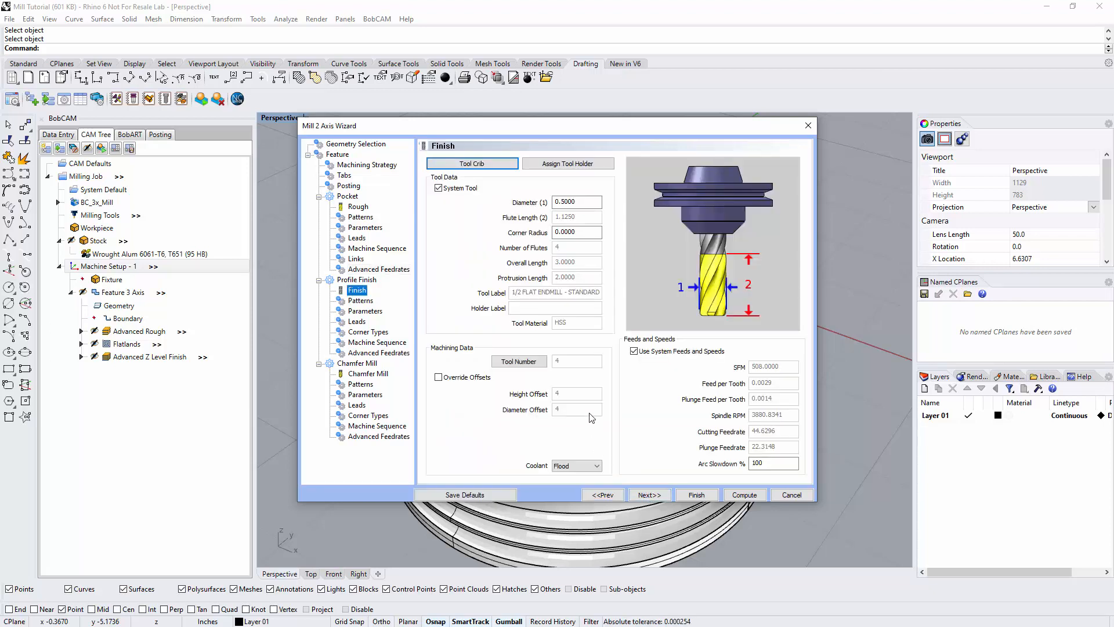
left_click(489, 165)
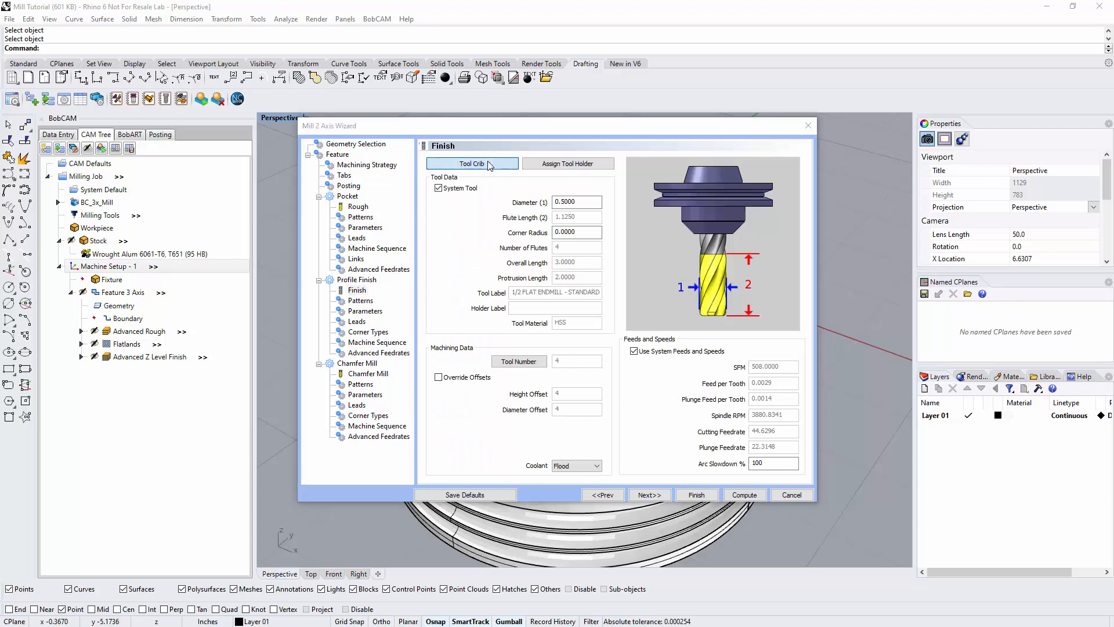
left_click(495, 217)
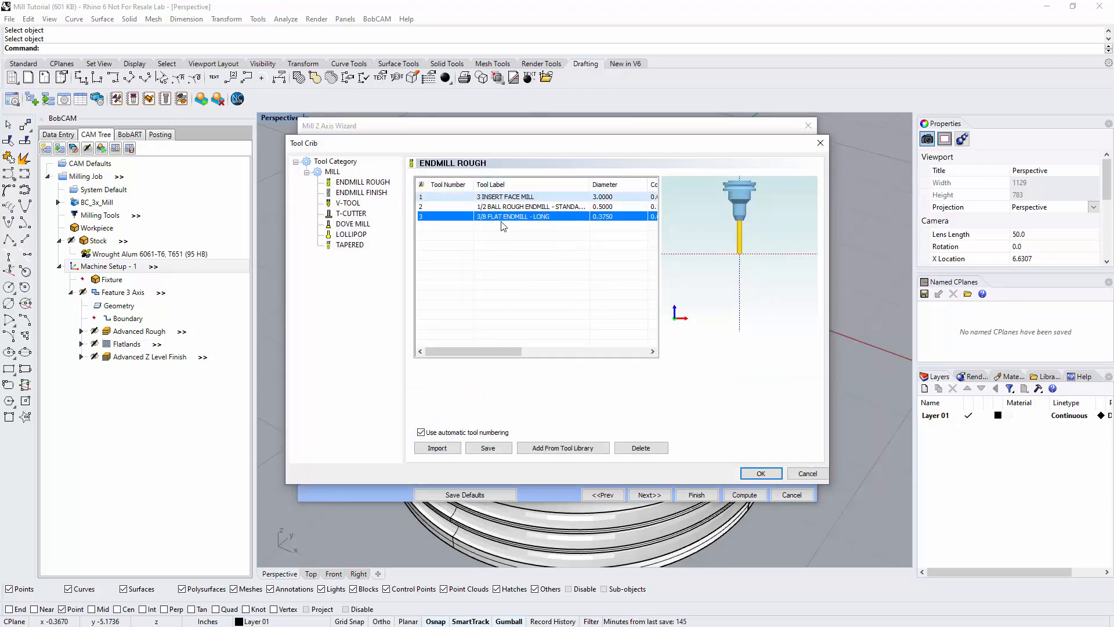
left_click(760, 473)
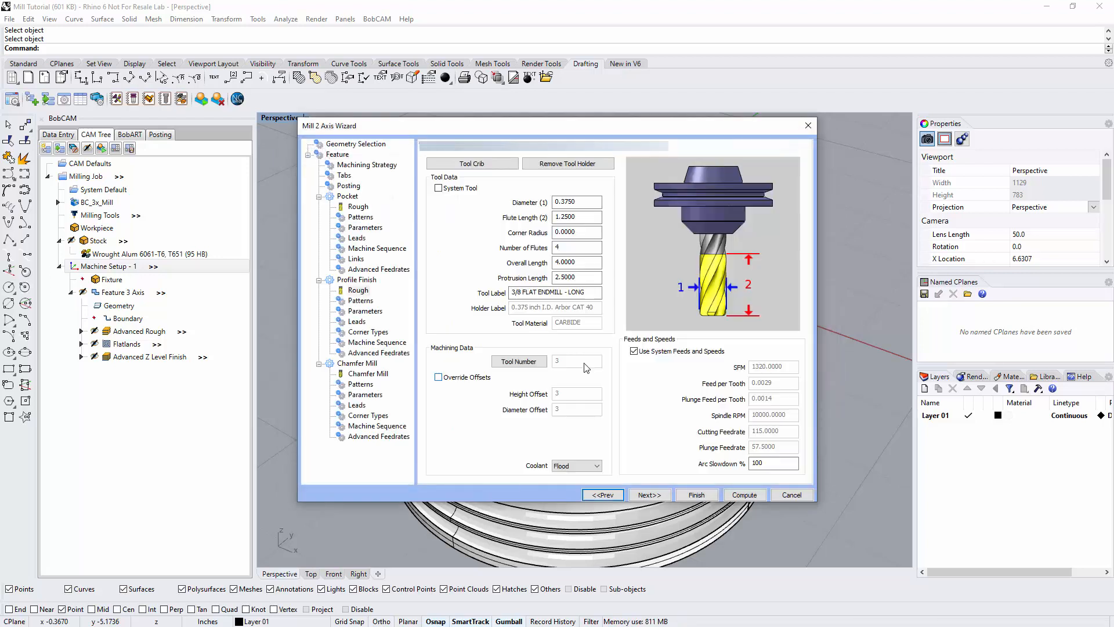
left_click(649, 494)
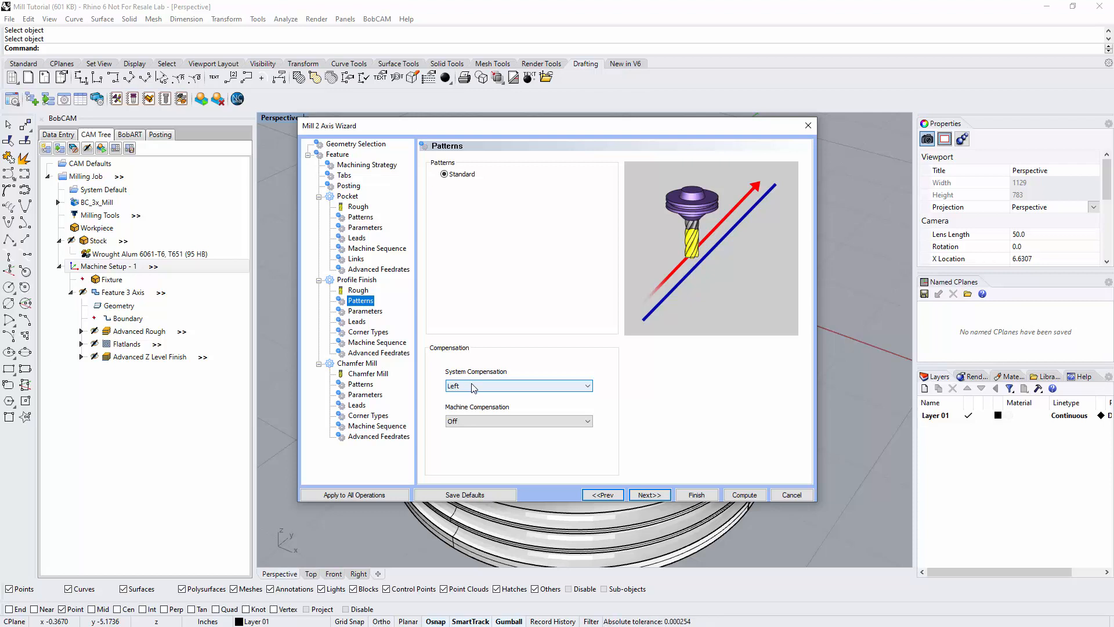
Set the Profile Finish Machine Compensation to Comp Left / G41, keep the Single Step depth method, and continue to the leads.
left_click(488, 424)
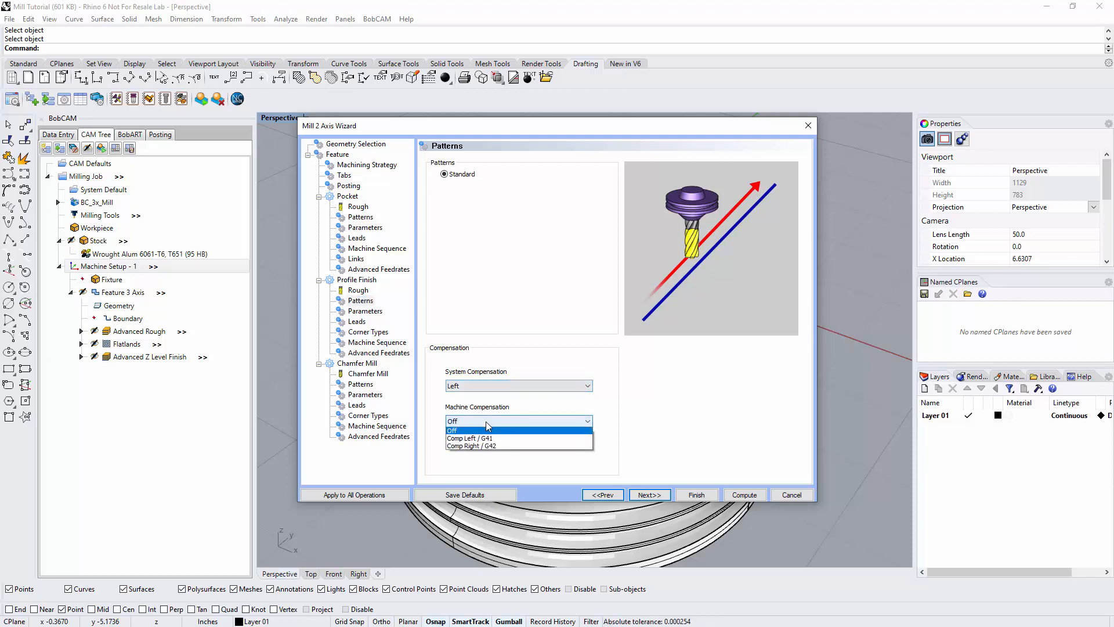
left_click(481, 440)
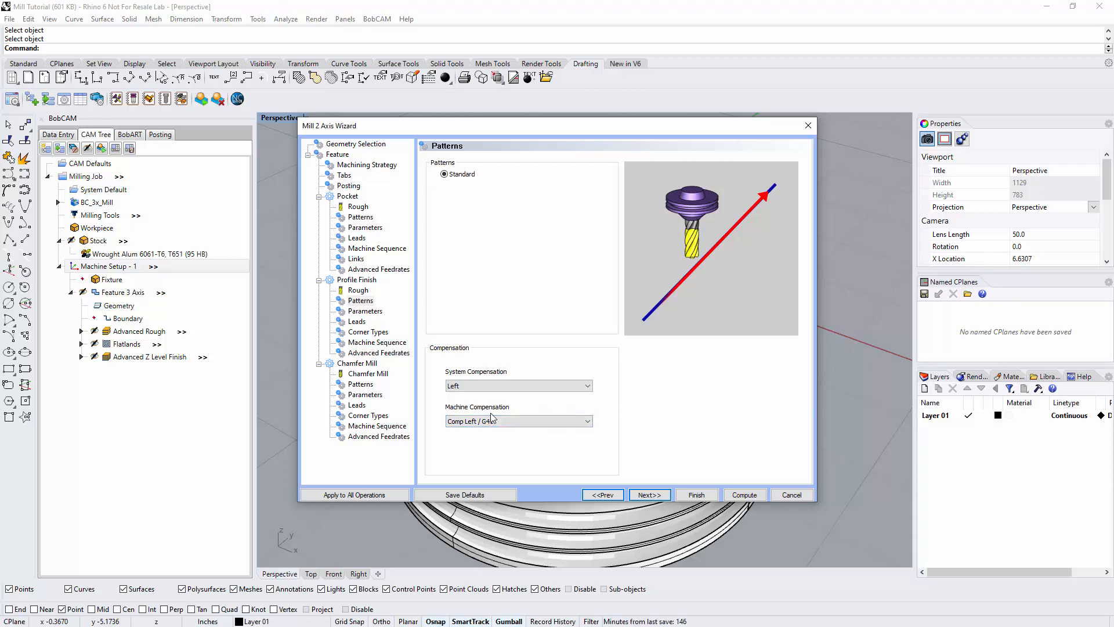
left_click(662, 496)
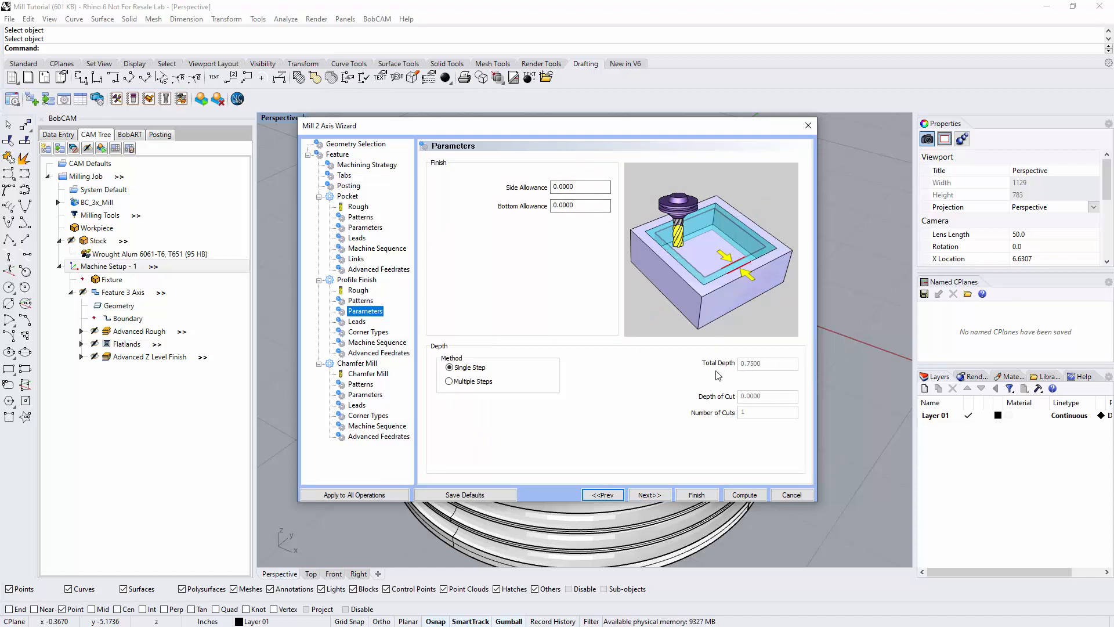
left_click(649, 494)
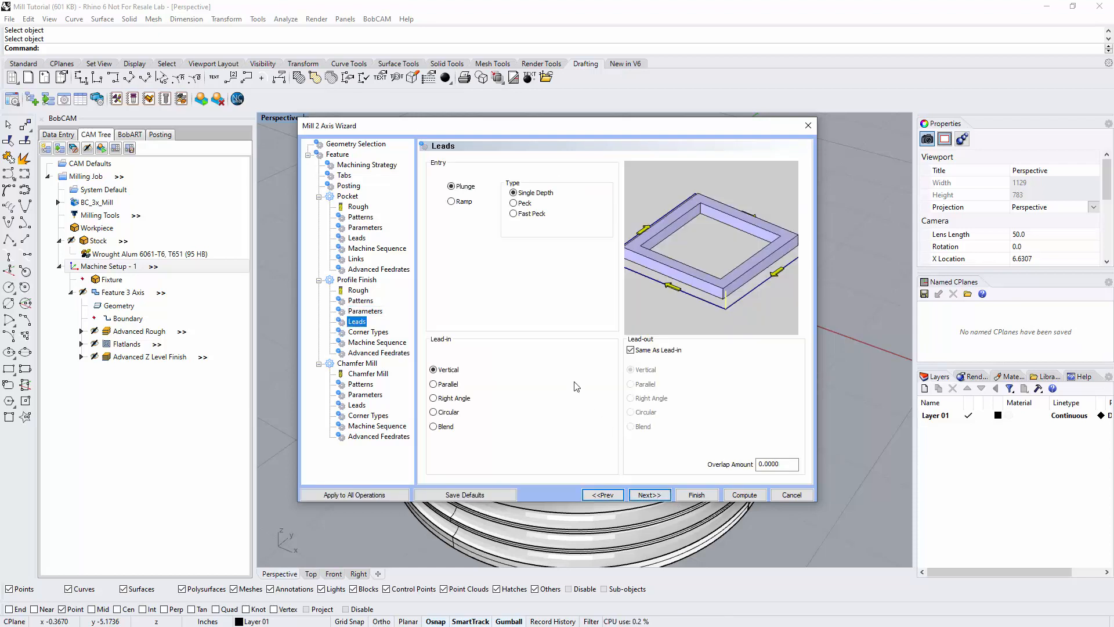
Keep the Plunge entry for the profile finish, set a Right Angle lead-in with a Length of .1875, and continue to the corner types.
left_click(461, 188)
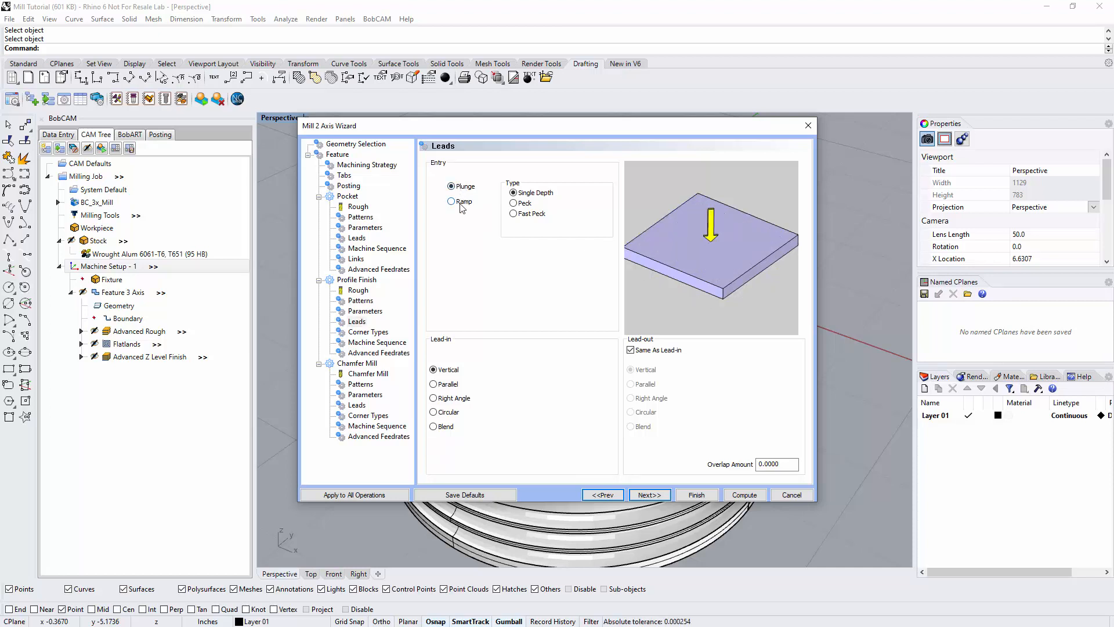
left_click(463, 203)
left_click(462, 188)
left_click(434, 398)
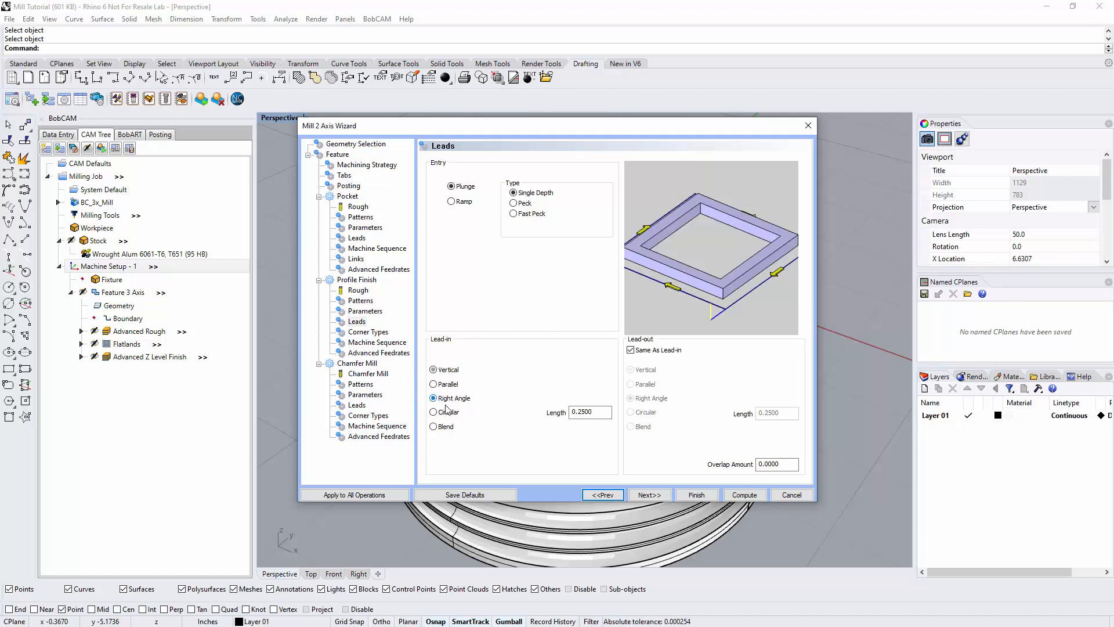
left_click_drag(608, 412, 554, 410)
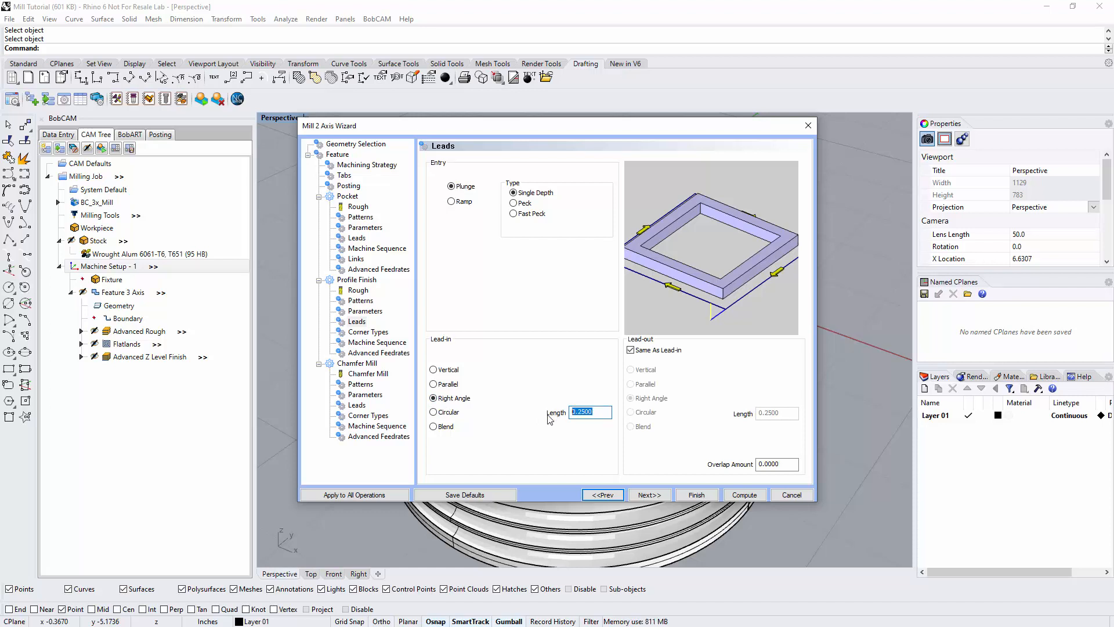
type(".1875")
left_click_drag(598, 414, 557, 410)
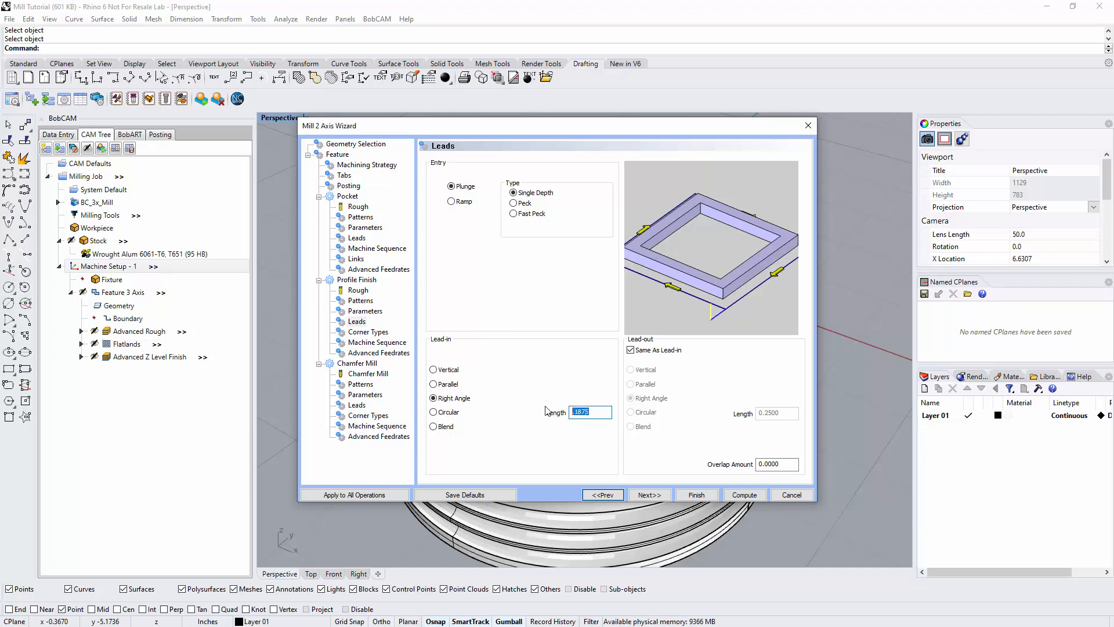
left_click(657, 493)
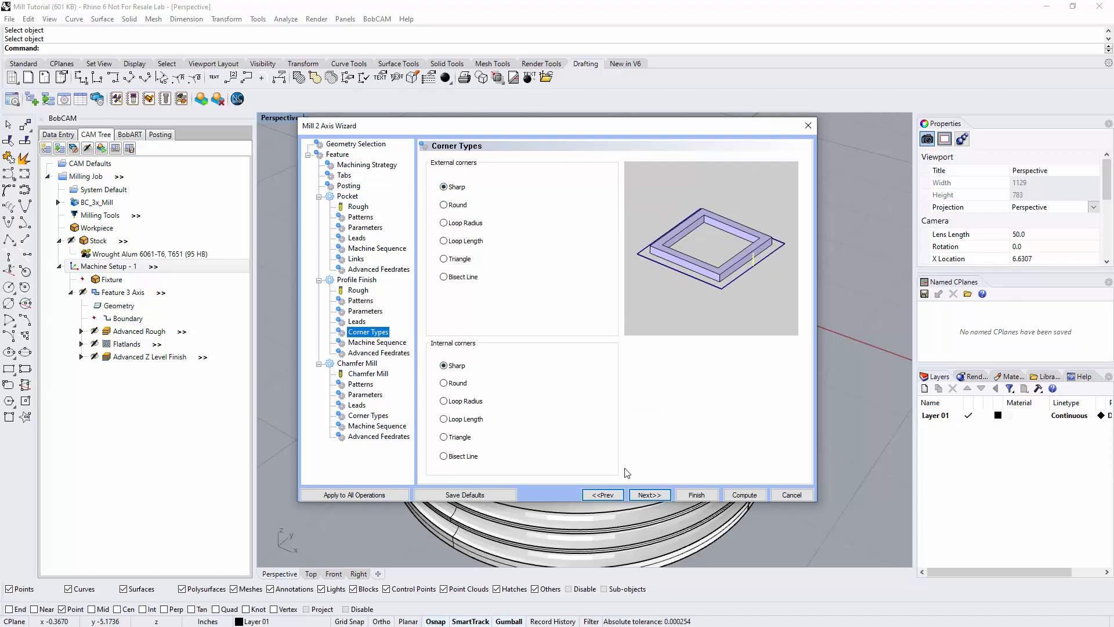
Keep the Sharp corner types, set the profile finish Sort Order to Optimized, and continue past the advanced feedrates to the Chamfer Mill tool.
left_click(649, 494)
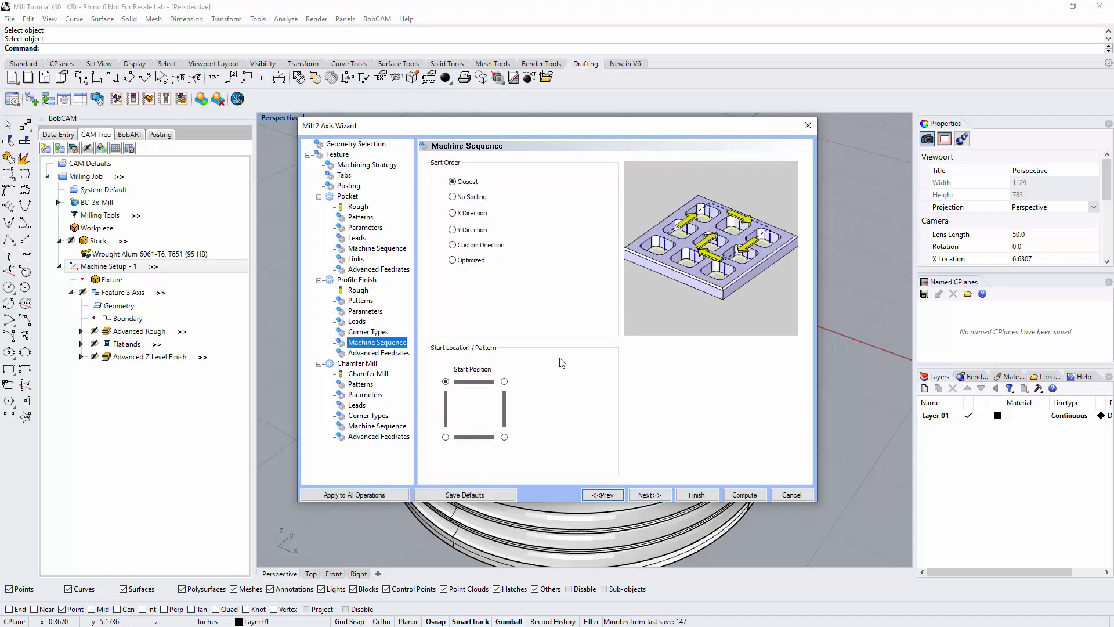
left_click(470, 260)
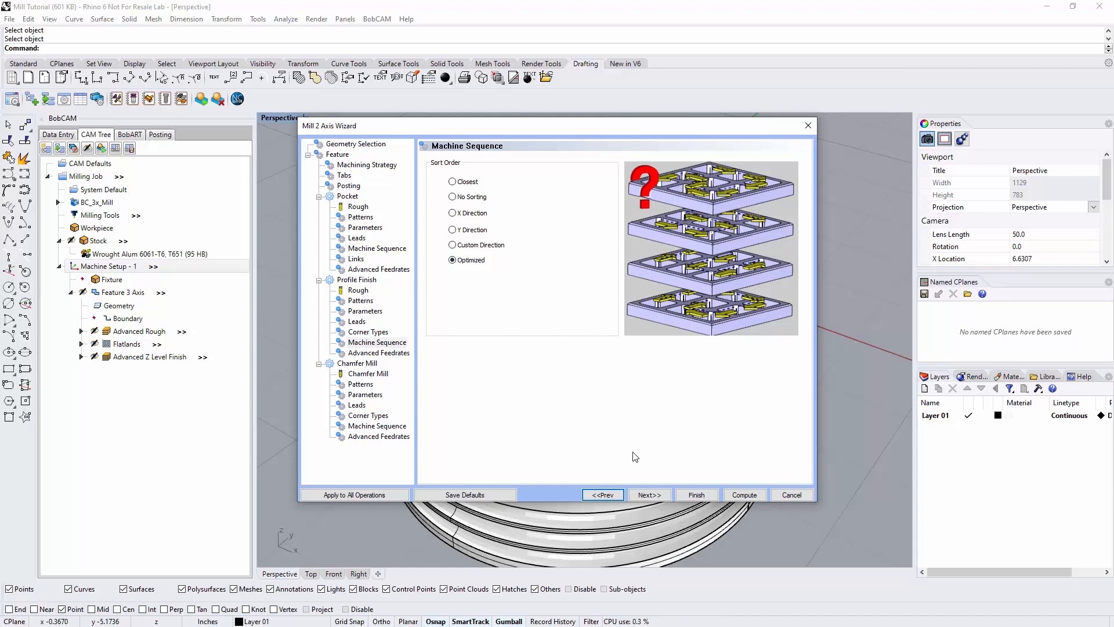
left_click(651, 494)
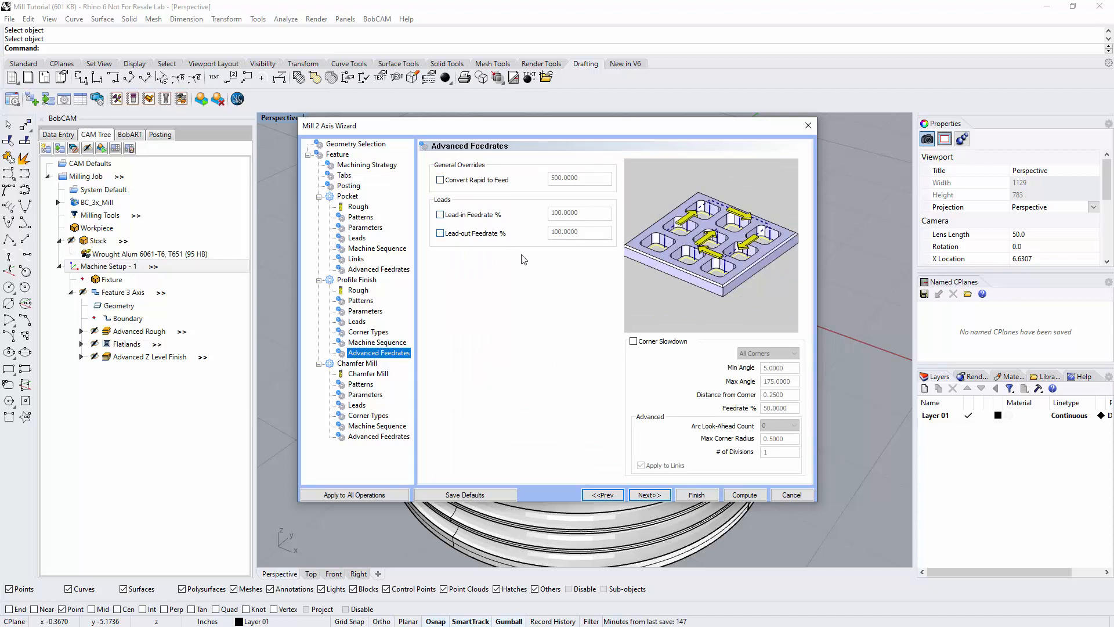
left_click(649, 495)
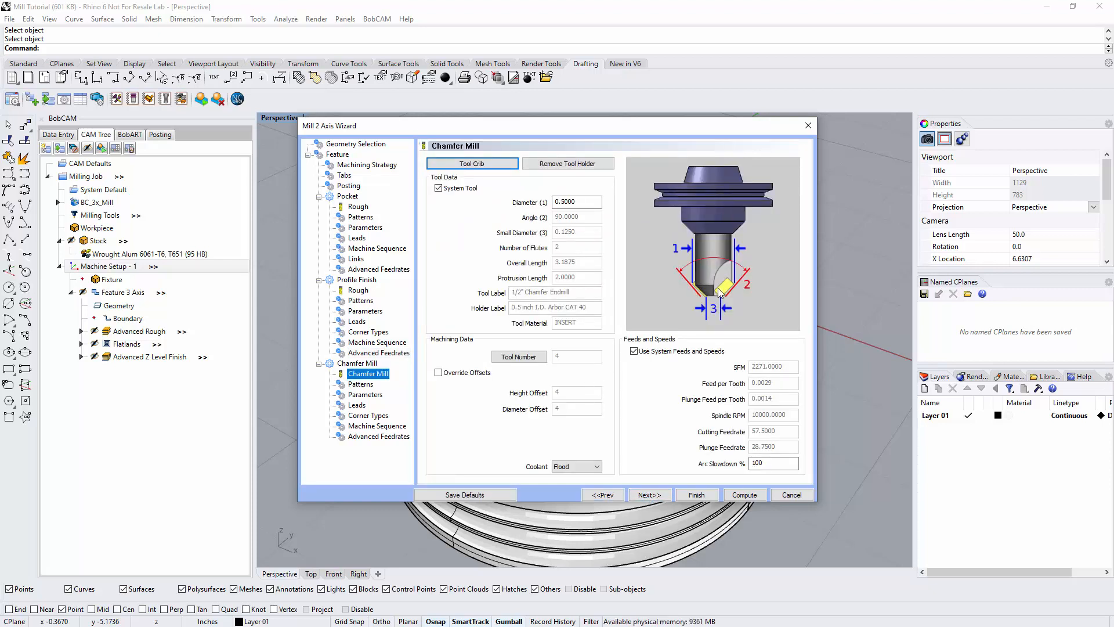
Keep the 1/2" chamfer endmill, set the Chamfer Mill Machine Compensation to Comp Left / G41, and continue to the chamfer parameters.
left_click(566, 203)
left_click(648, 495)
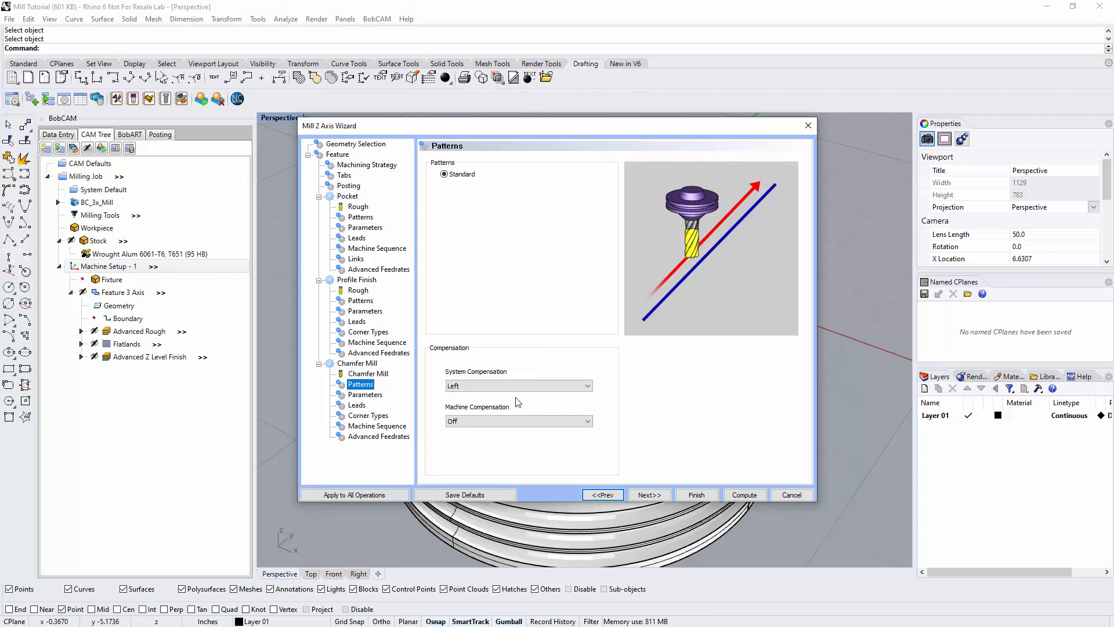
left_click(516, 421)
left_click(500, 440)
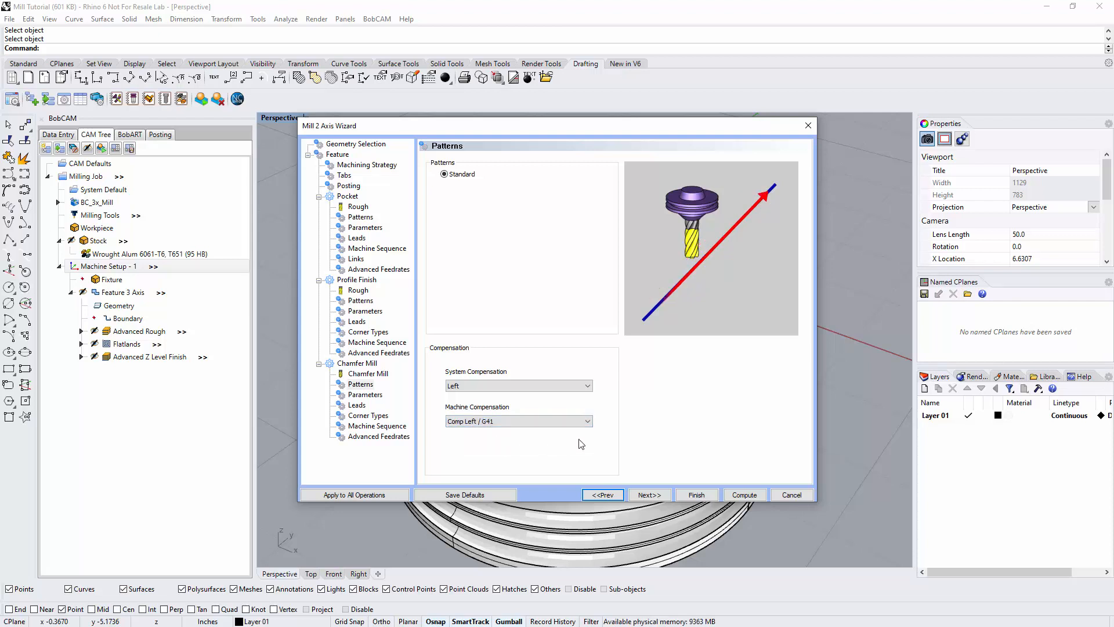
left_click(650, 494)
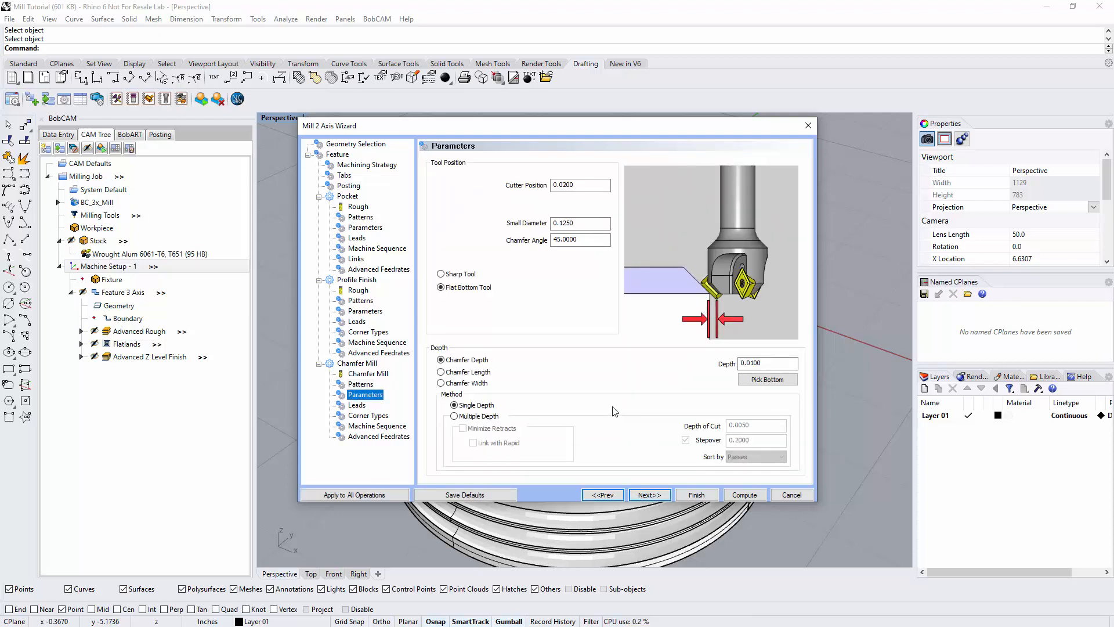
Review the Cutter Position, Small Diameter and Chamfer Angle of the chamfer operation, keeping the Flat Bottom Tool option.
left_click(597, 185)
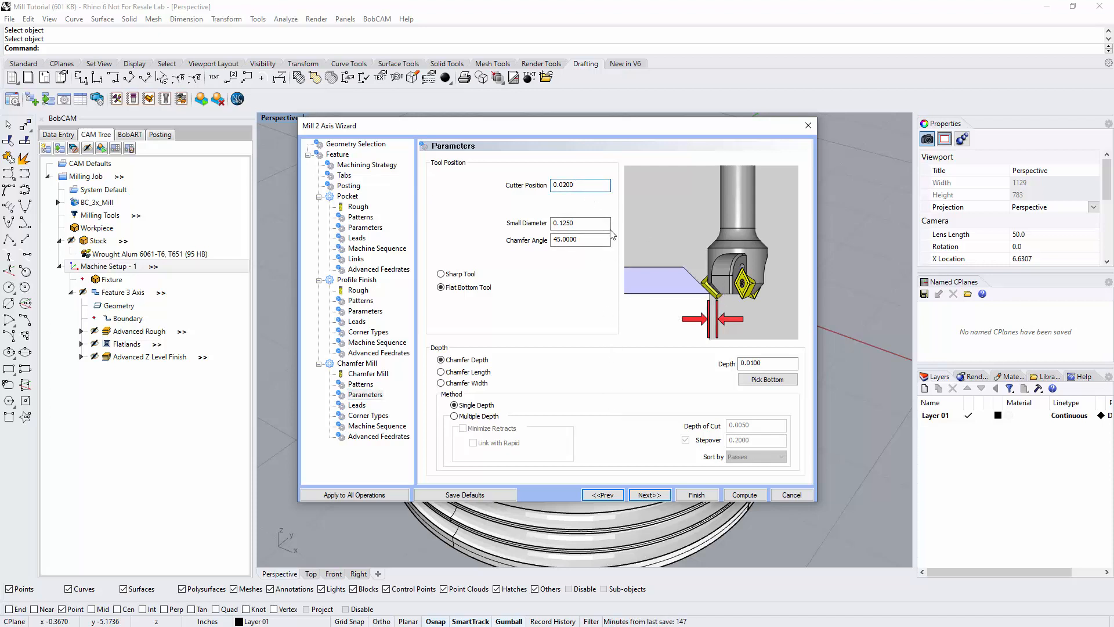
left_click_drag(575, 185, 543, 192)
left_click_drag(580, 225, 534, 219)
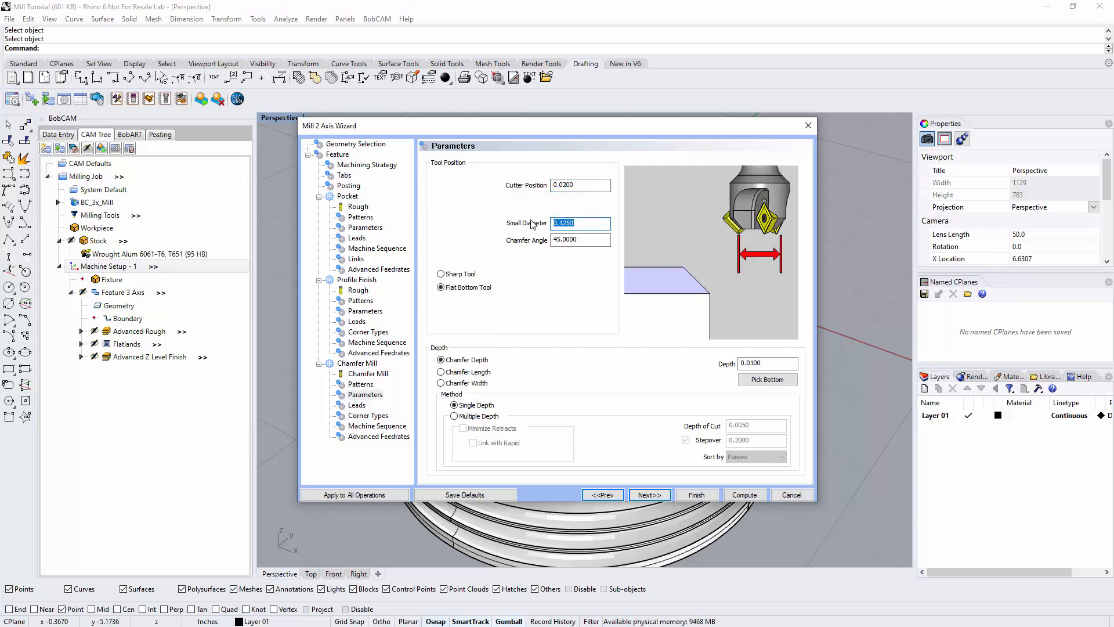
key("Tab")
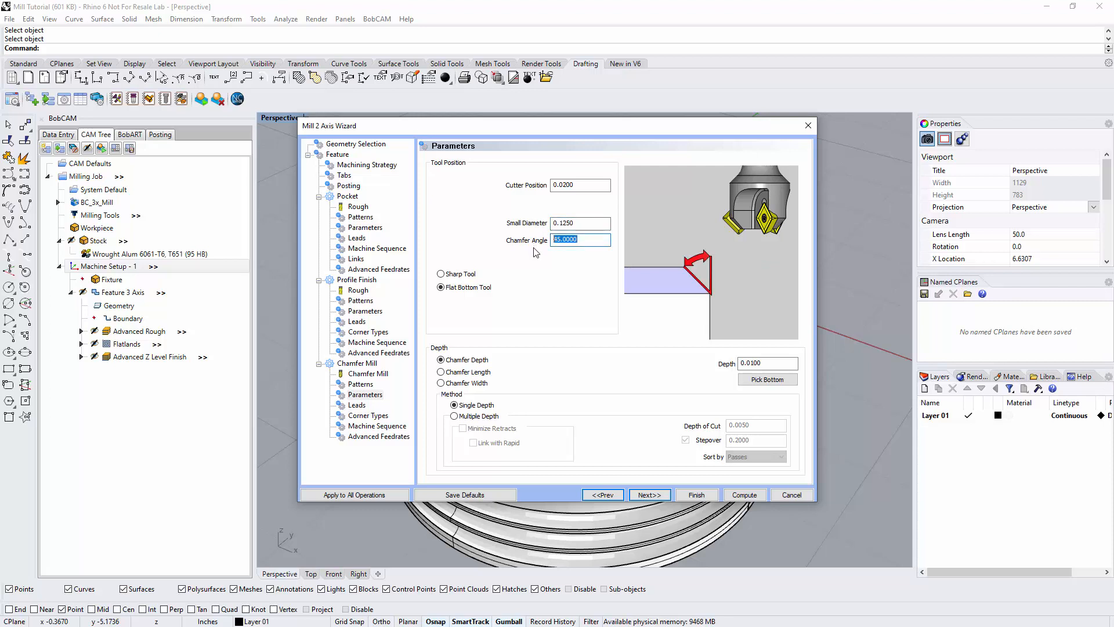
left_click(477, 293)
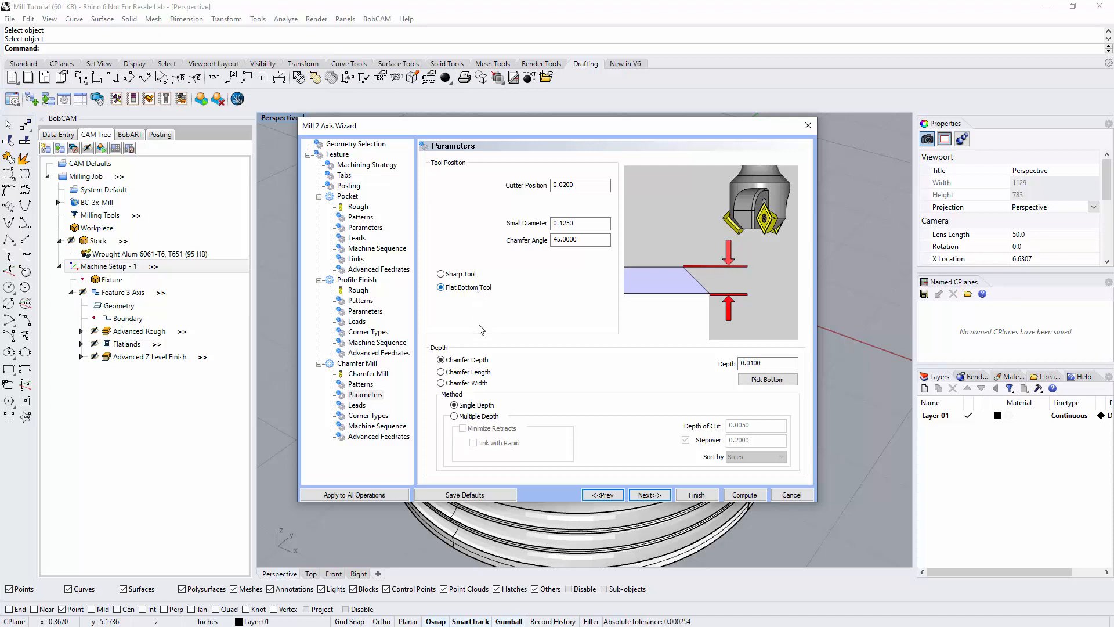
Compare the Chamfer Length and Chamfer Width options, keep Chamfer Depth as the depth type, and set its Depth to .03.
left_click(478, 373)
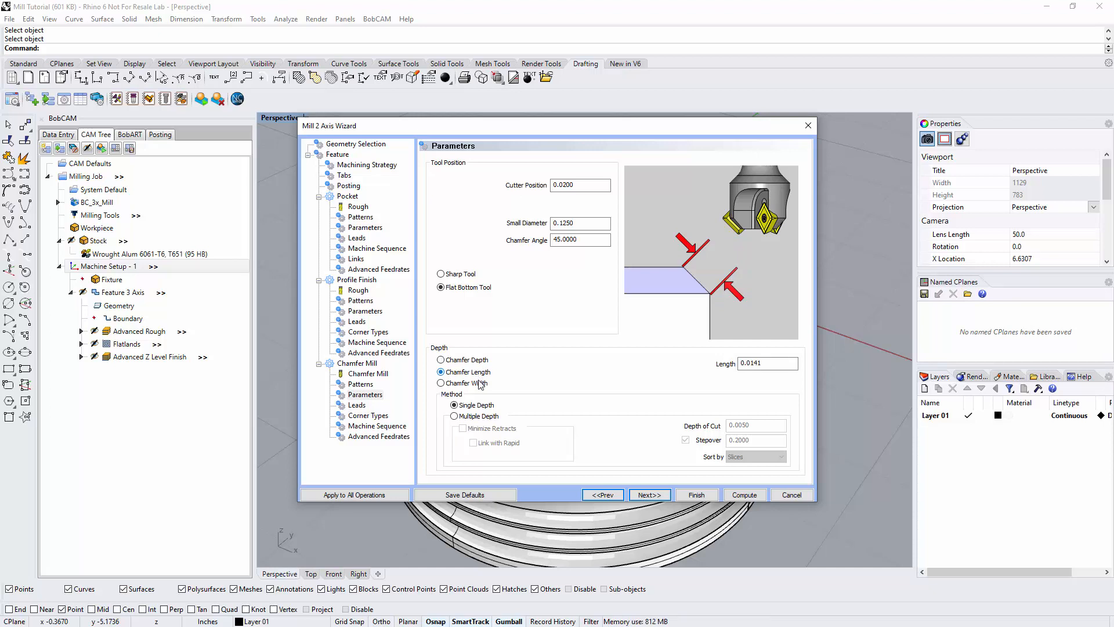
left_click(480, 384)
left_click(475, 361)
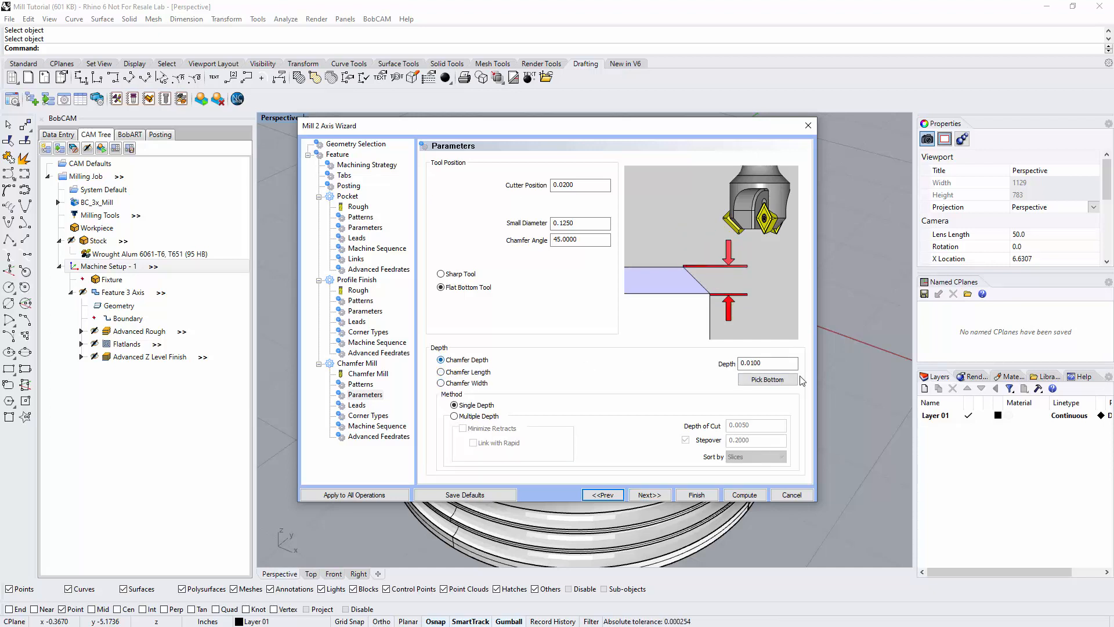
left_click_drag(795, 364, 705, 364)
type(".")
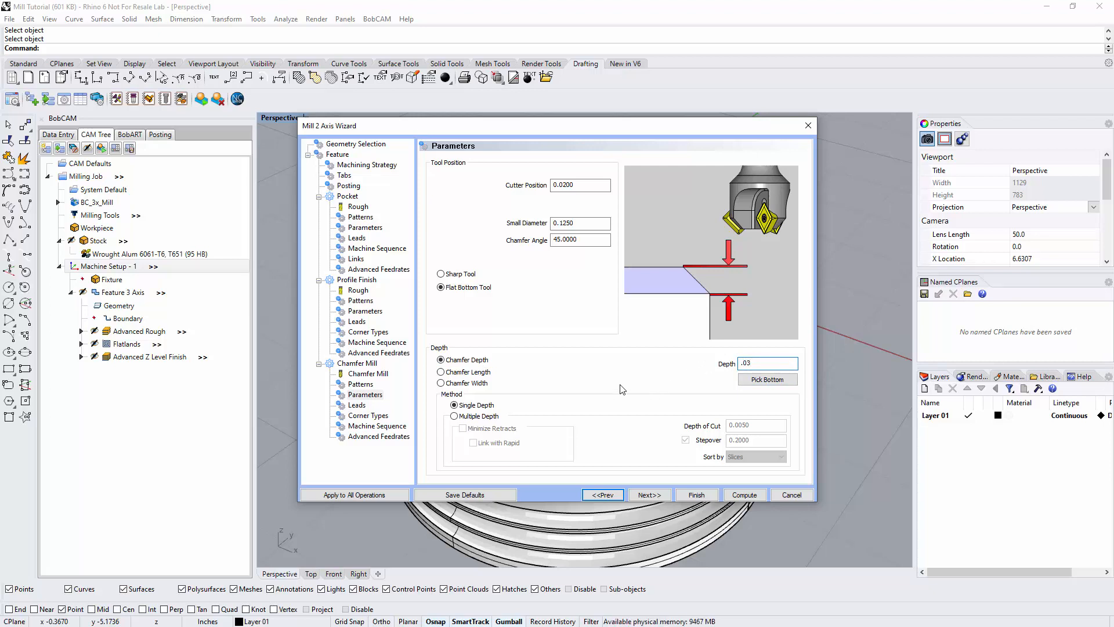
Try the Multiple Depth method for the chamfer, checking its Depth of Cut and Stepover, and return to Single Depth.
left_click(475, 417)
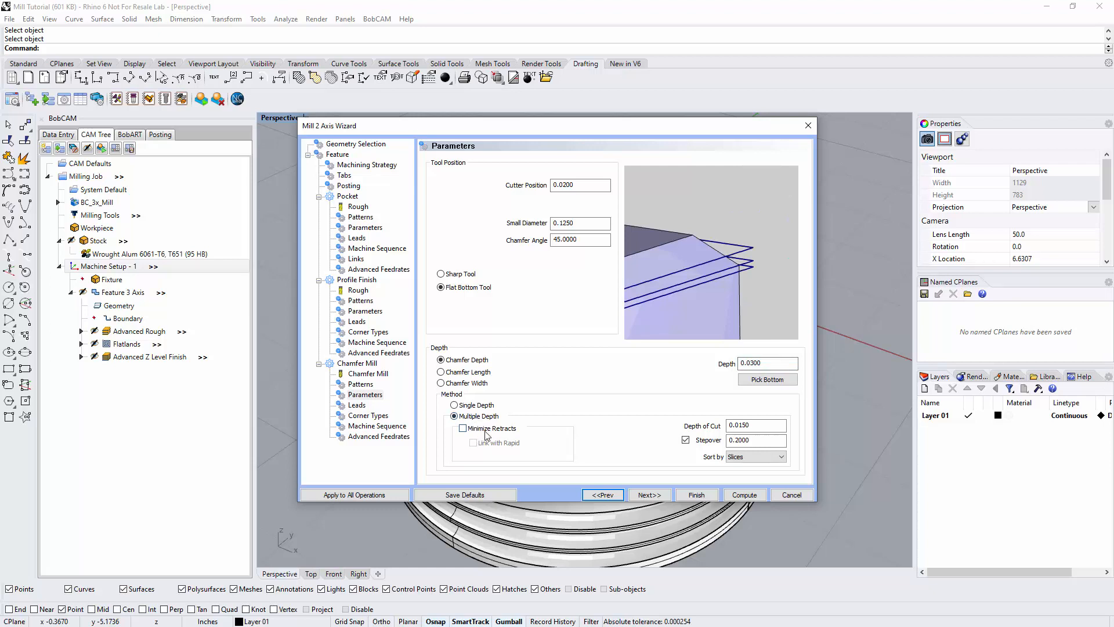
left_click(755, 426)
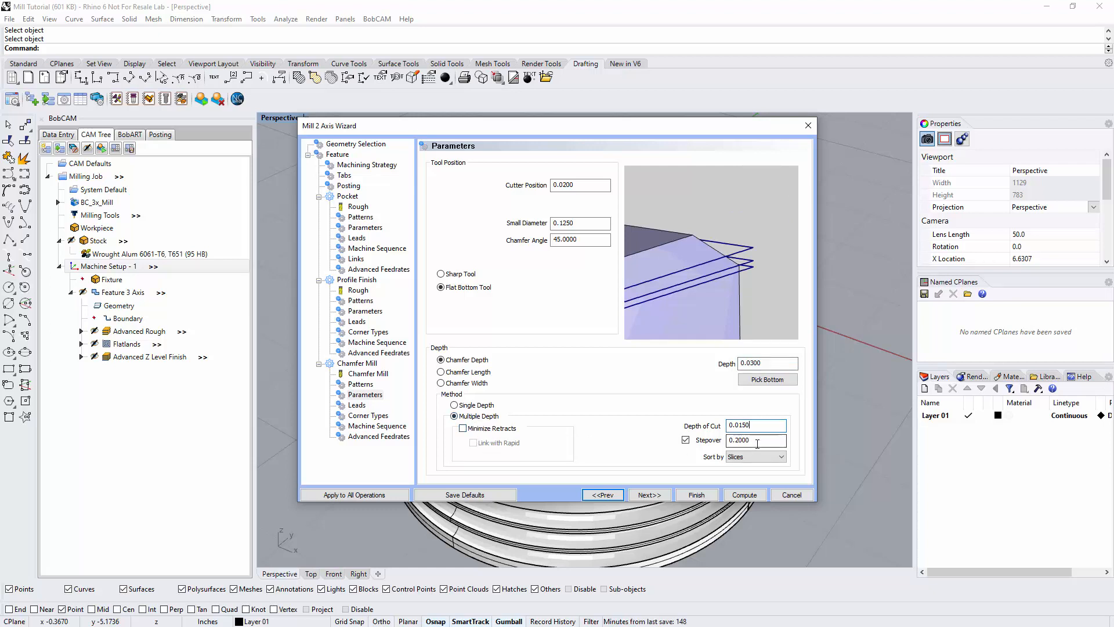
left_click(757, 442)
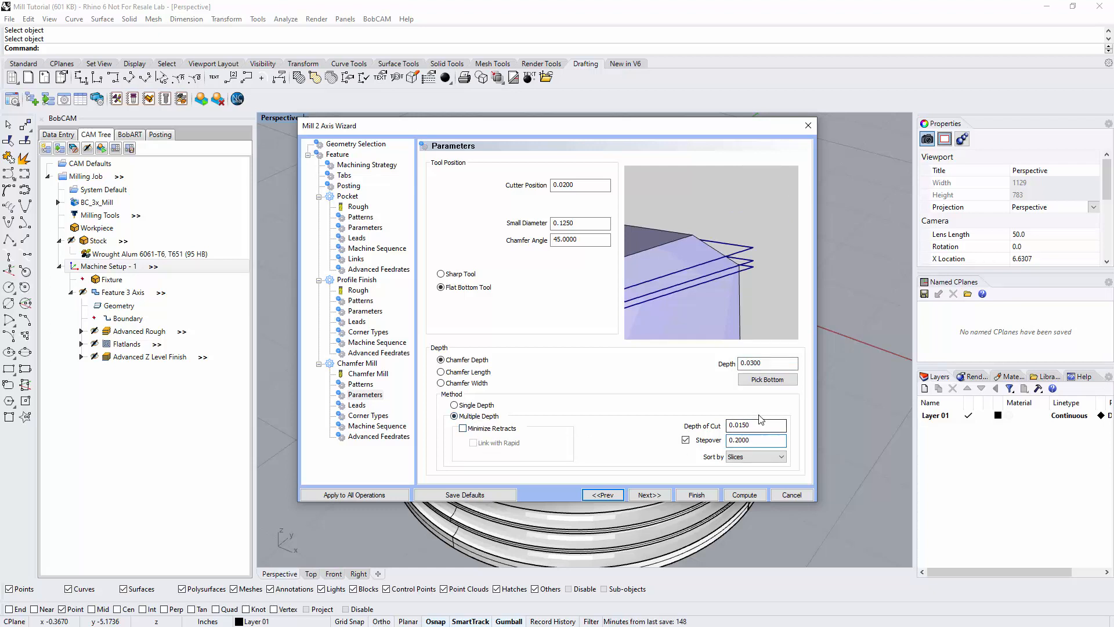
left_click(488, 406)
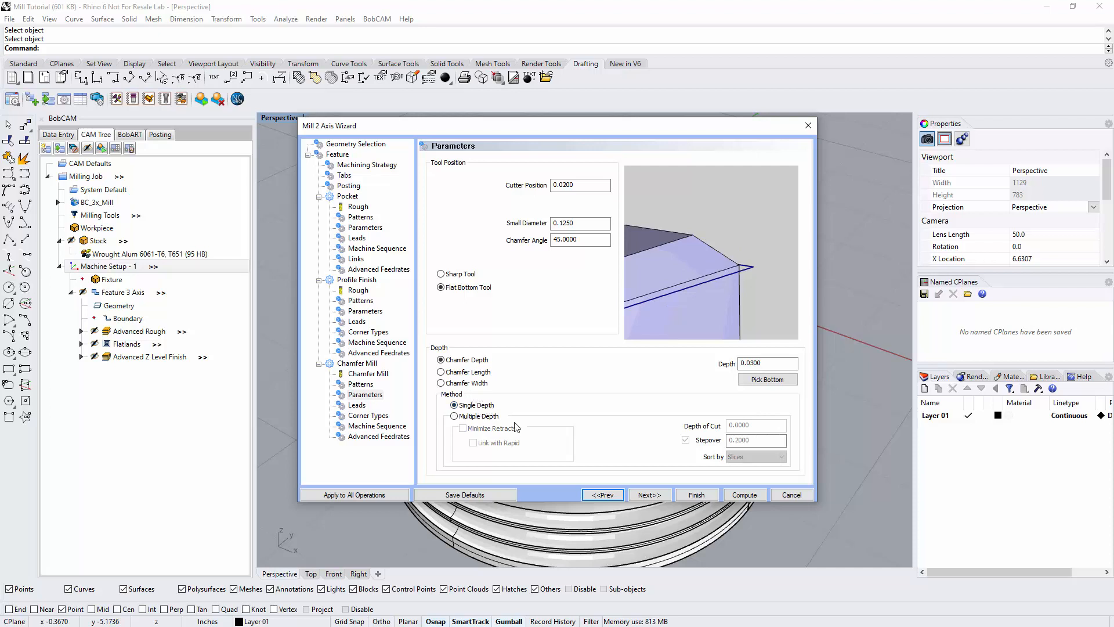
Set a Right Angle lead-in with a Length of .125 for the chamfer operation and continue to the corner types.
left_click(648, 495)
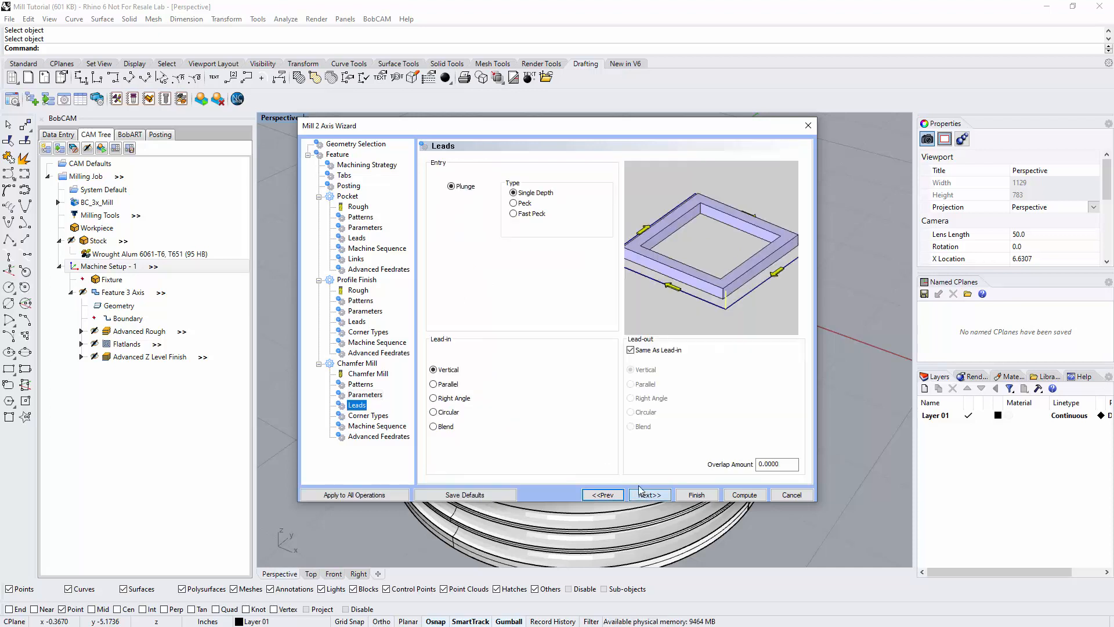
left_click(435, 399)
left_click_drag(595, 411, 556, 409)
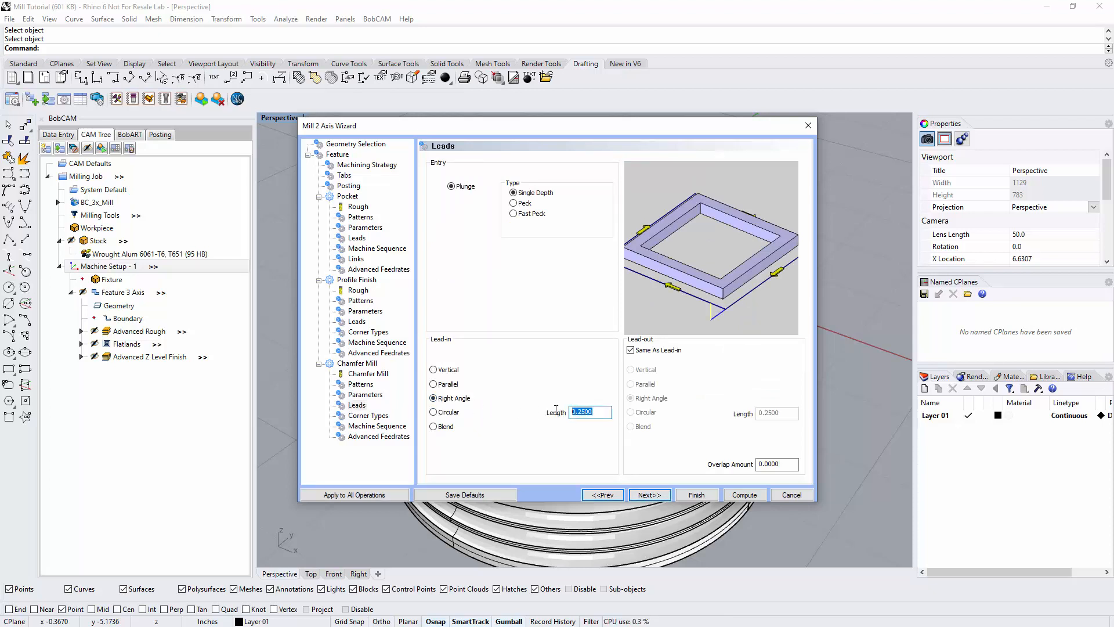
type(".12")
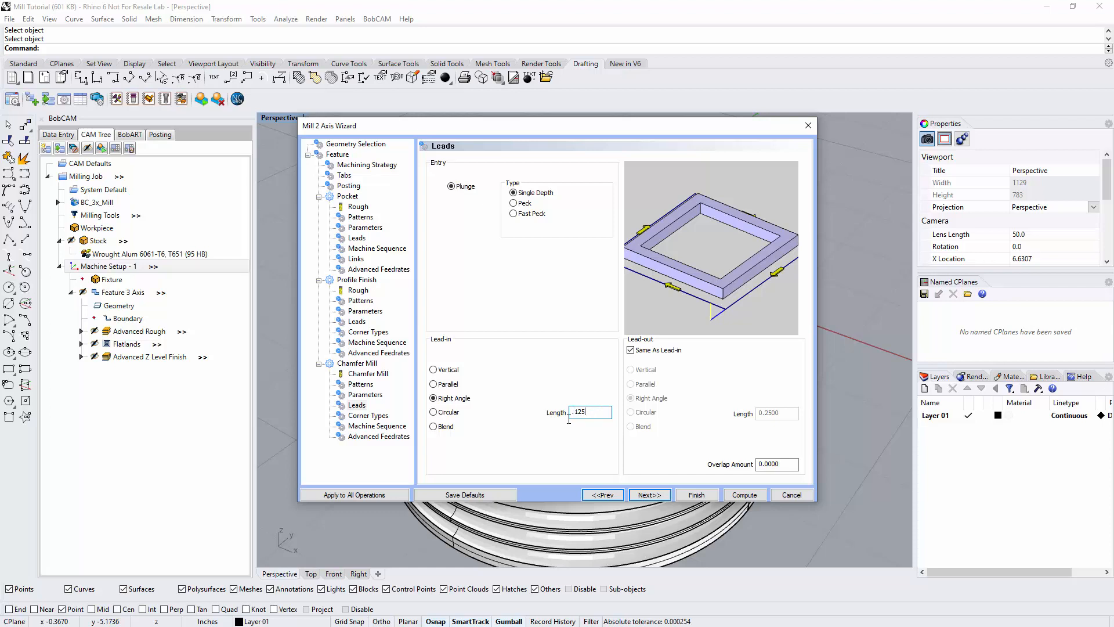
type("5")
left_click(648, 495)
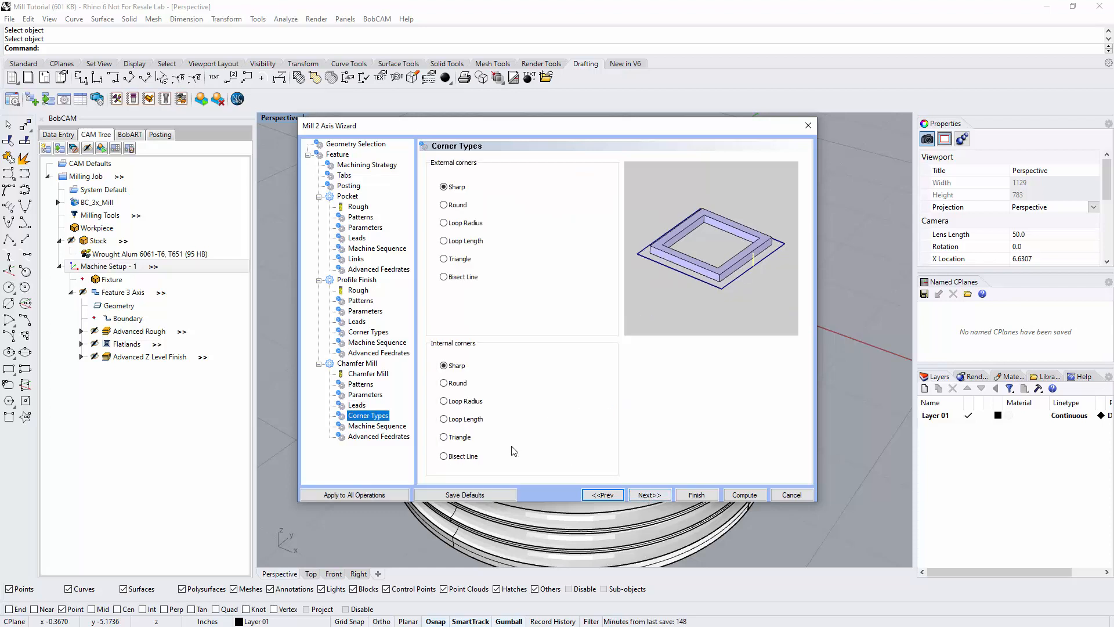
Keep the Sharp corner types, set the chamfer Sort Order to Optimized, and compute the Mill 2 Axis toolpaths.
left_click(646, 494)
left_click(468, 260)
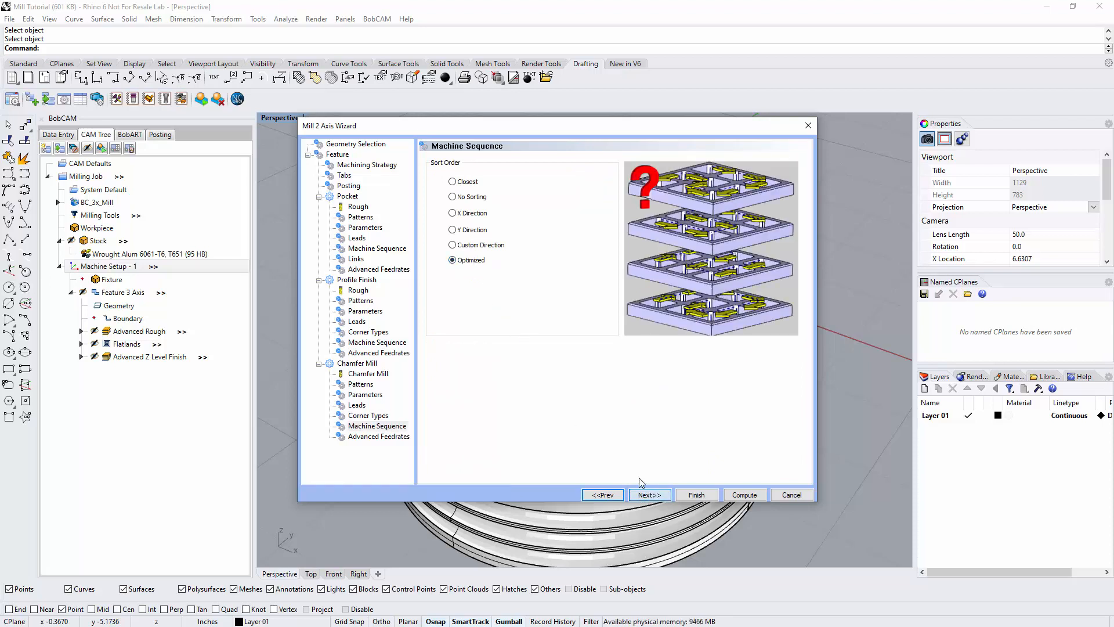
left_click(648, 494)
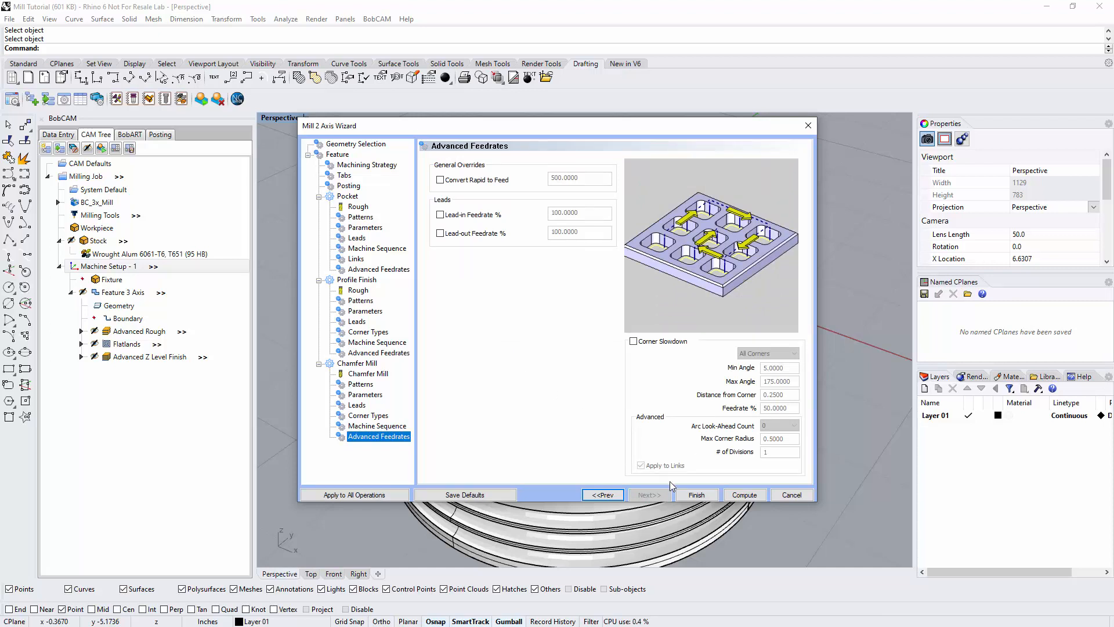
left_click(745, 495)
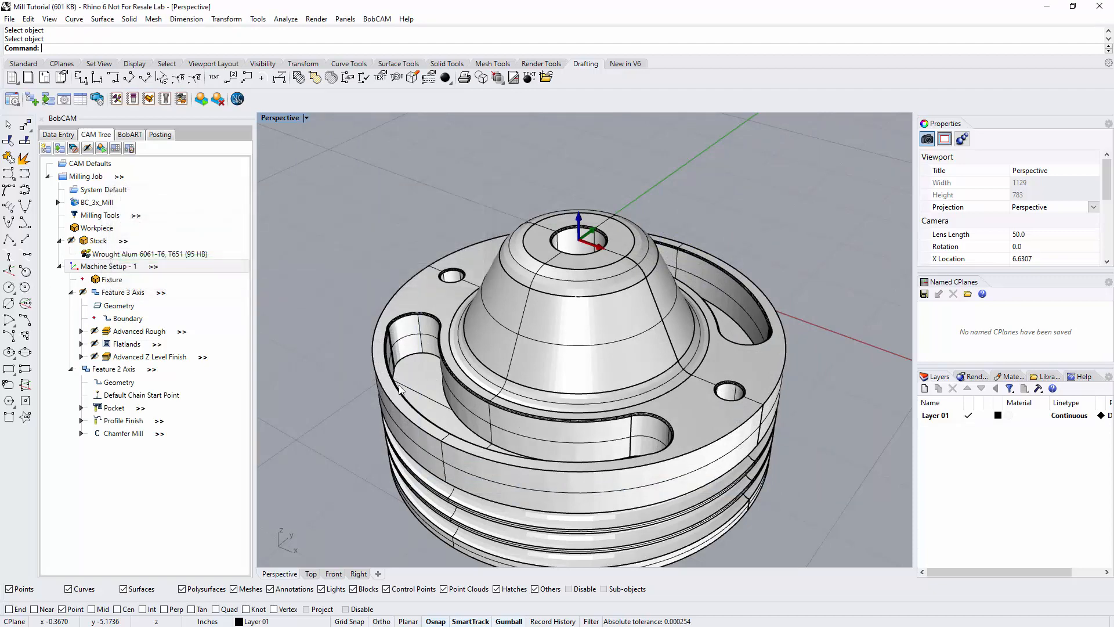
Blank the Feature 2 Axis toolpath and review the Pocket, Profile Finish and Chamfer Mill toolpaths one by one.
mouse_move(557, 432)
right_mouse_down("shift")
mouse_move(520, 433)
mouse_move(554, 433)
right_mouse_up("shift")
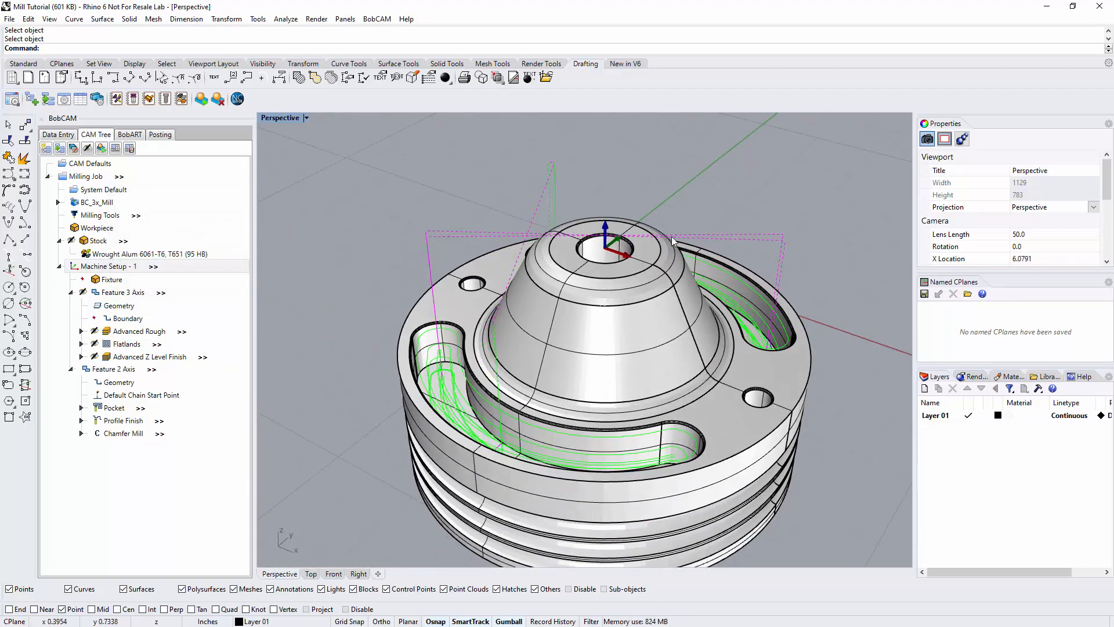
scroll(669, 392, "down", 5)
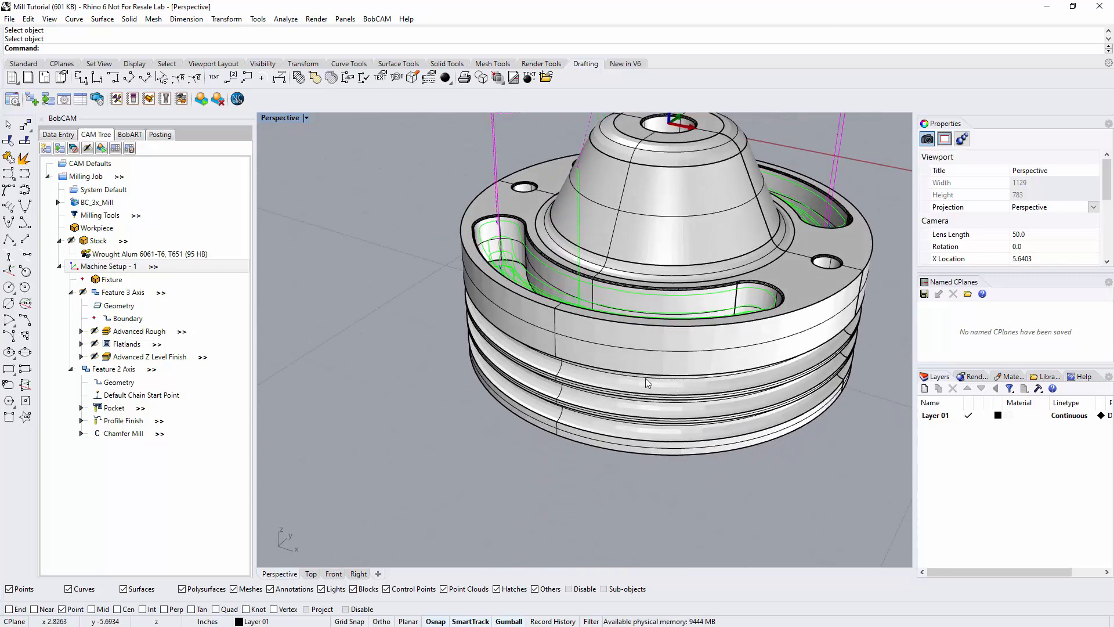
scroll(568, 314, "down", 3)
scroll(633, 290, "up", 3)
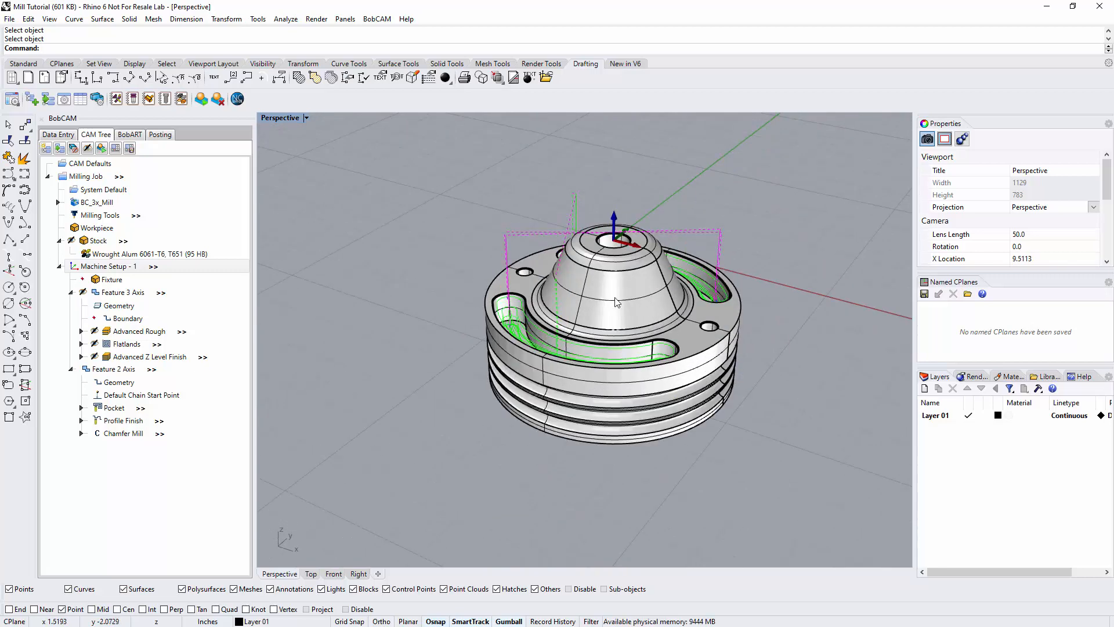
right_click(123, 369)
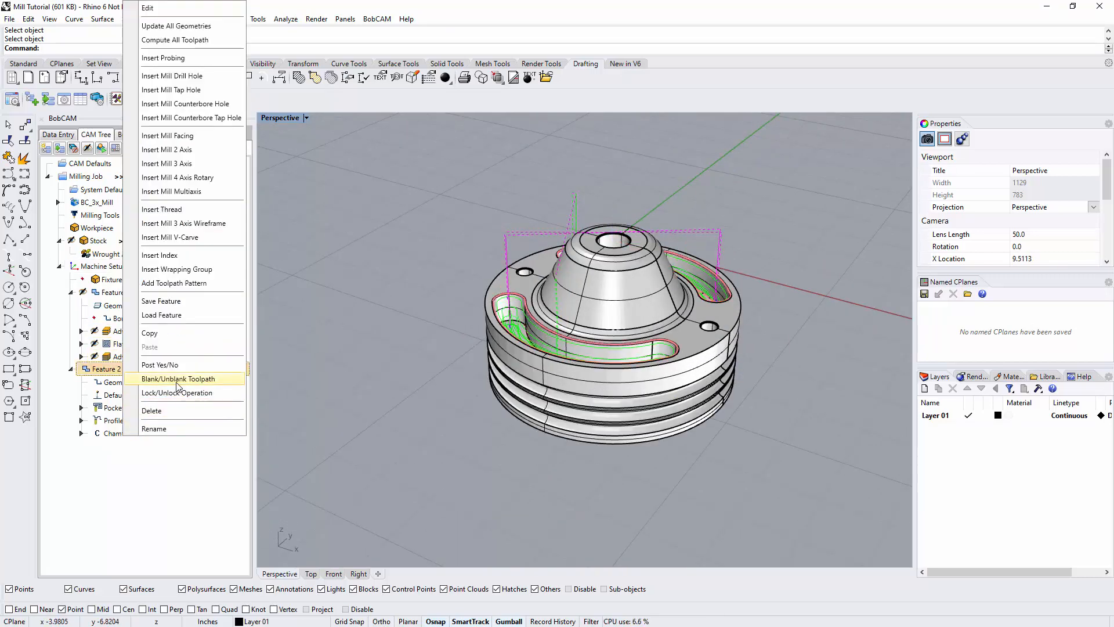
left_click(154, 381)
left_click(131, 408)
right_click_drag(589, 357, 581, 370)
left_click(132, 420)
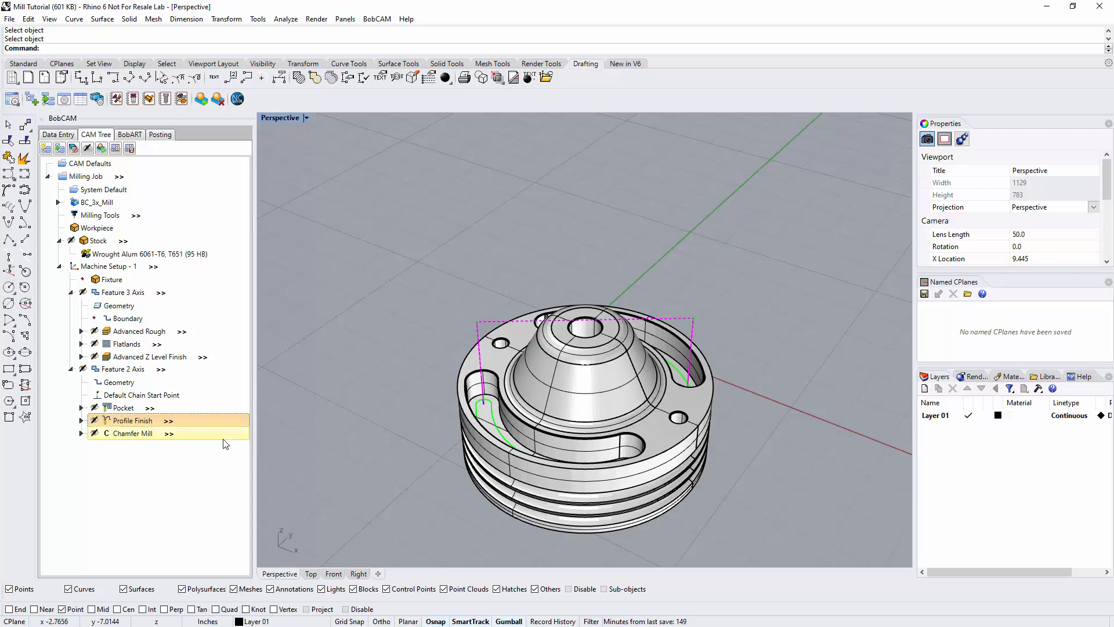
left_click(138, 438)
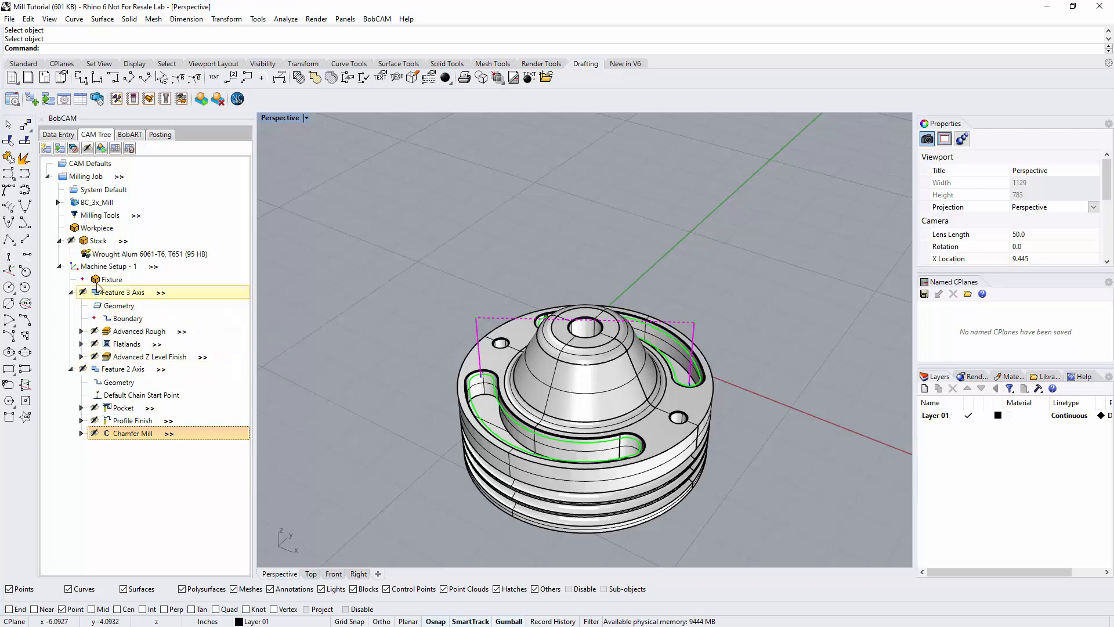
Add a Mill Drill Hole feature to Machine Setup - 1 and select the central hole's cylindrical face as its geometry.
left_click(106, 268)
right_click(107, 269)
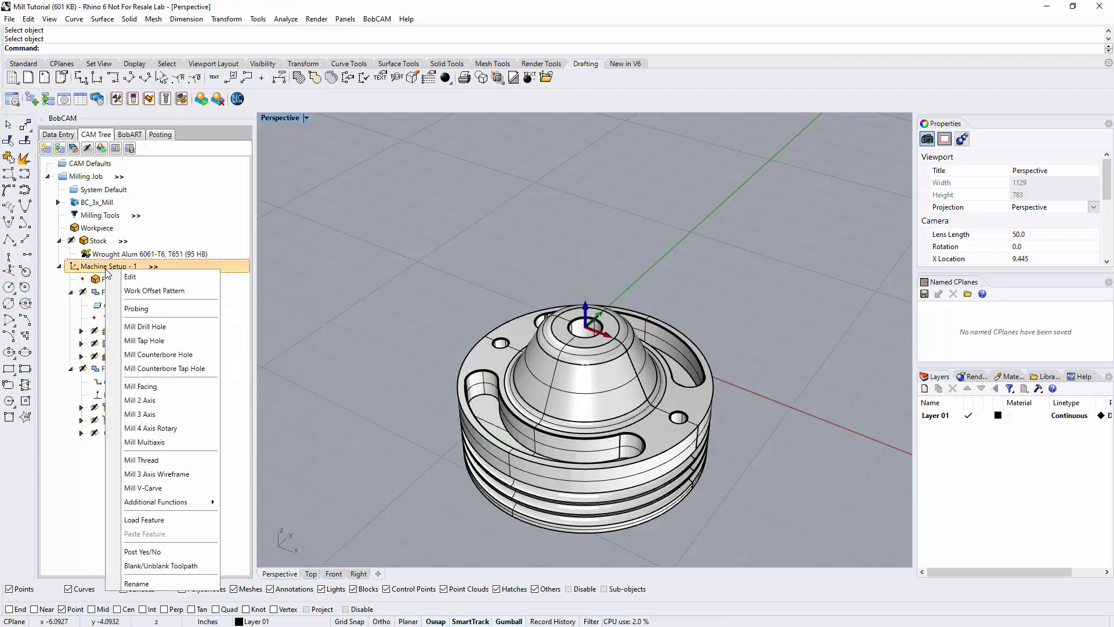
left_click(142, 327)
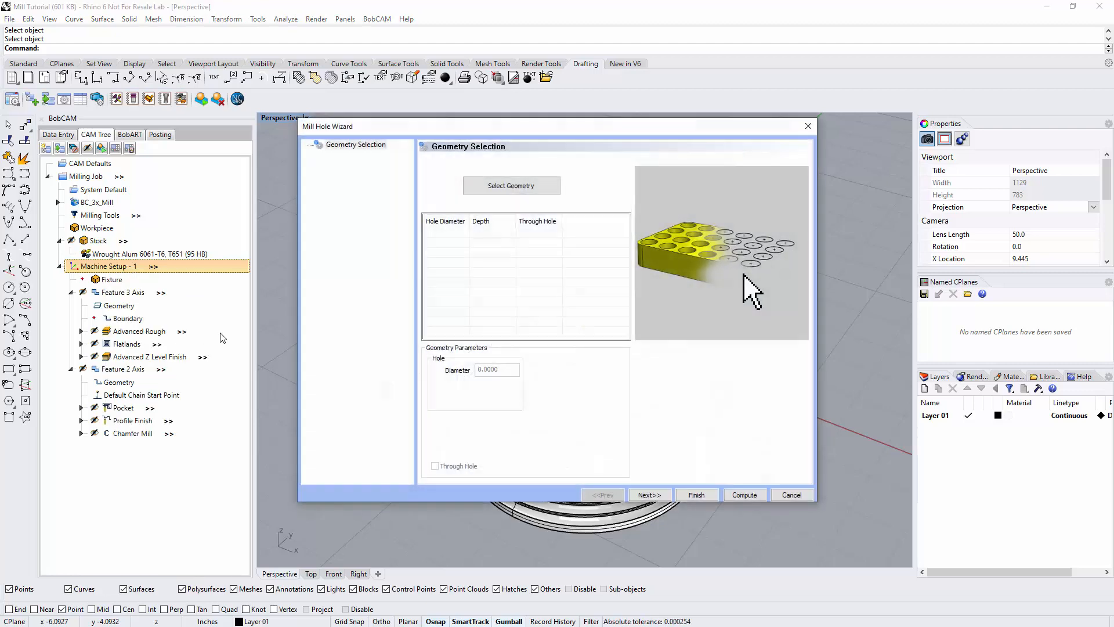
left_click(513, 185)
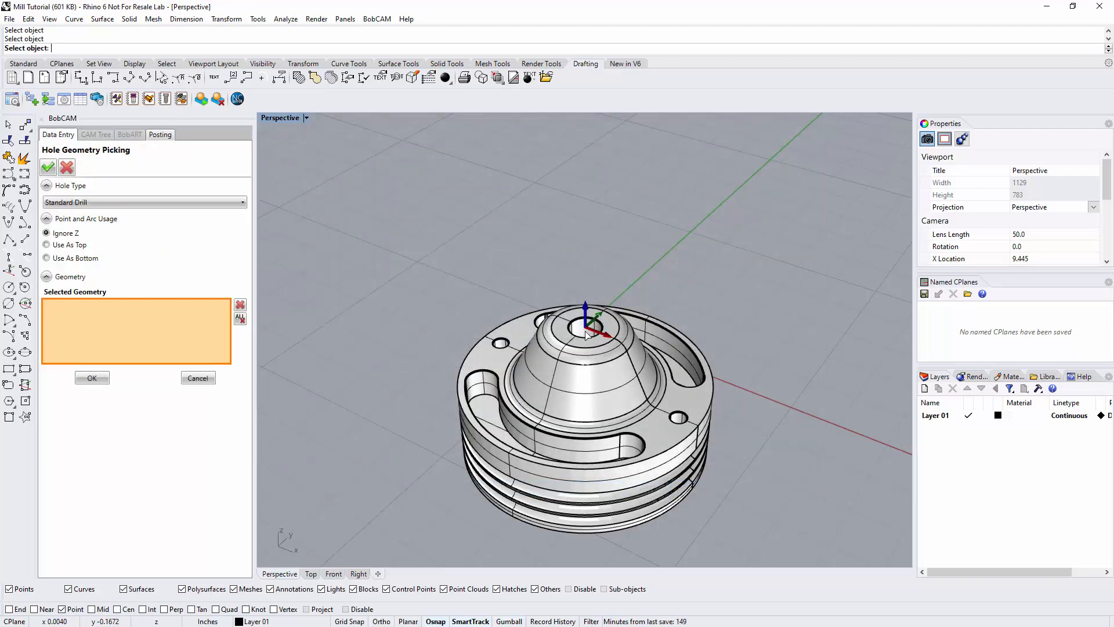
scroll(587, 332, "up", 3)
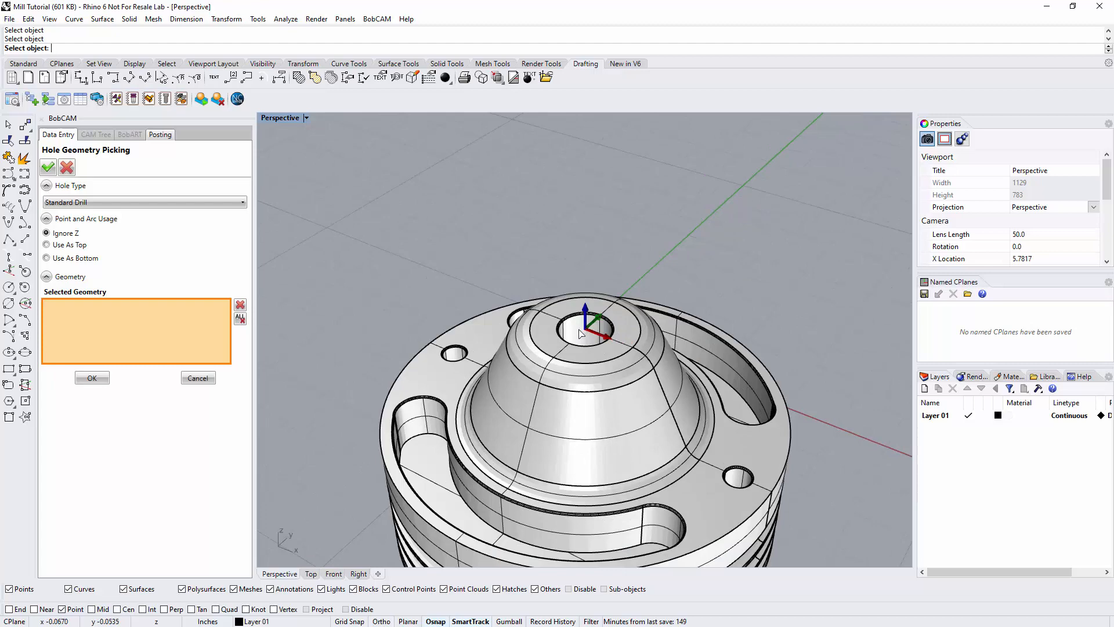
left_click(579, 334)
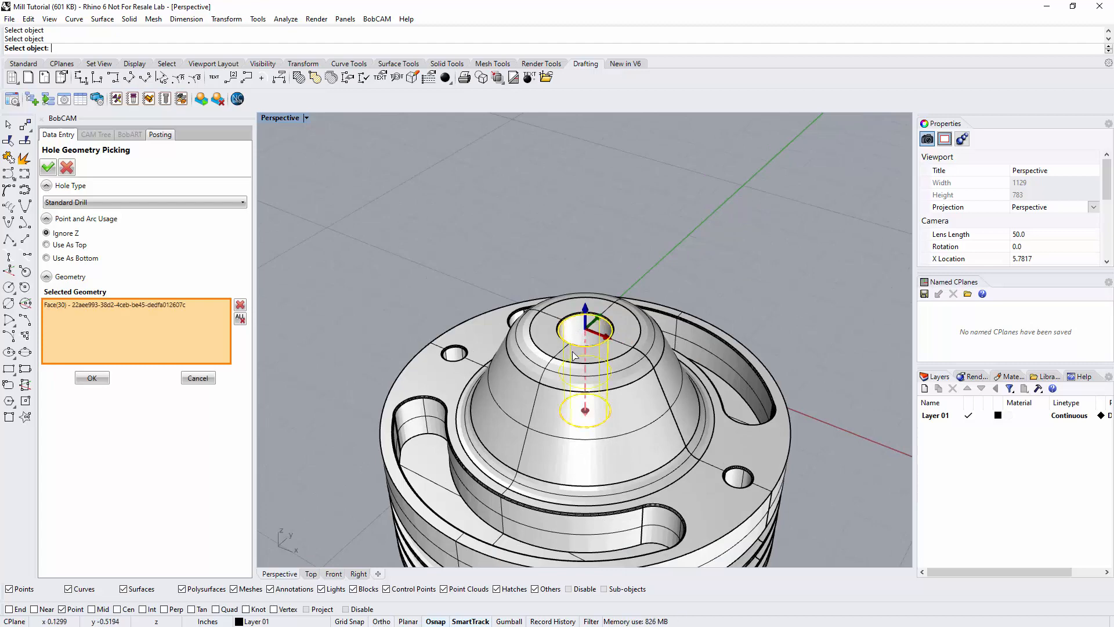
scroll(574, 355, "down", 3)
mouse_move(572, 507)
right_mouse_down()
mouse_move(574, 458)
mouse_move(567, 504)
mouse_move(552, 498)
right_mouse_up()
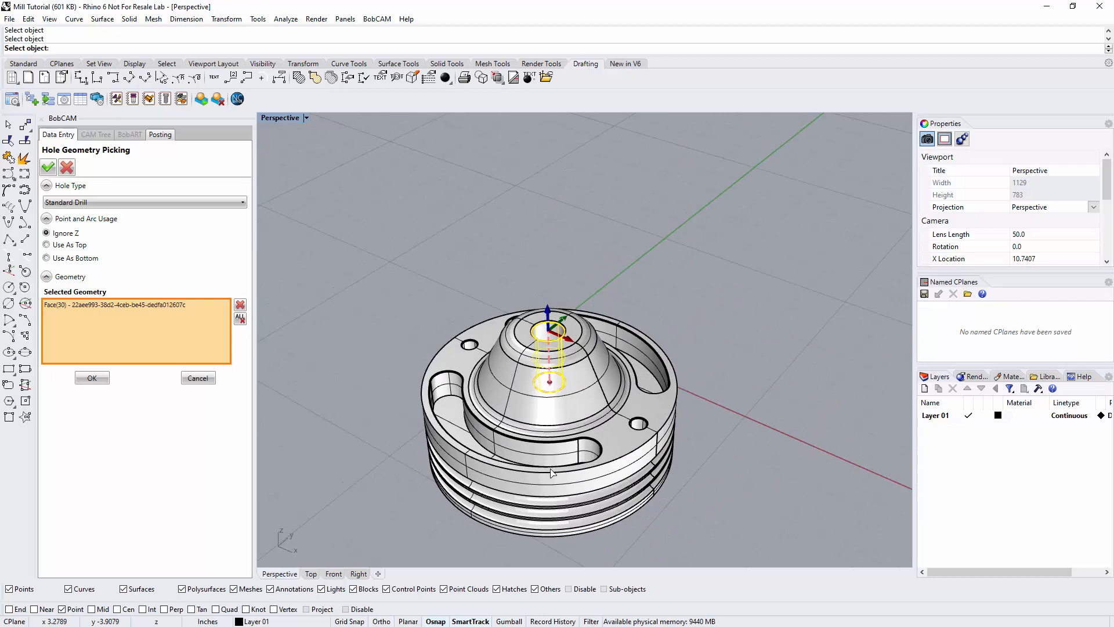
left_click(86, 378)
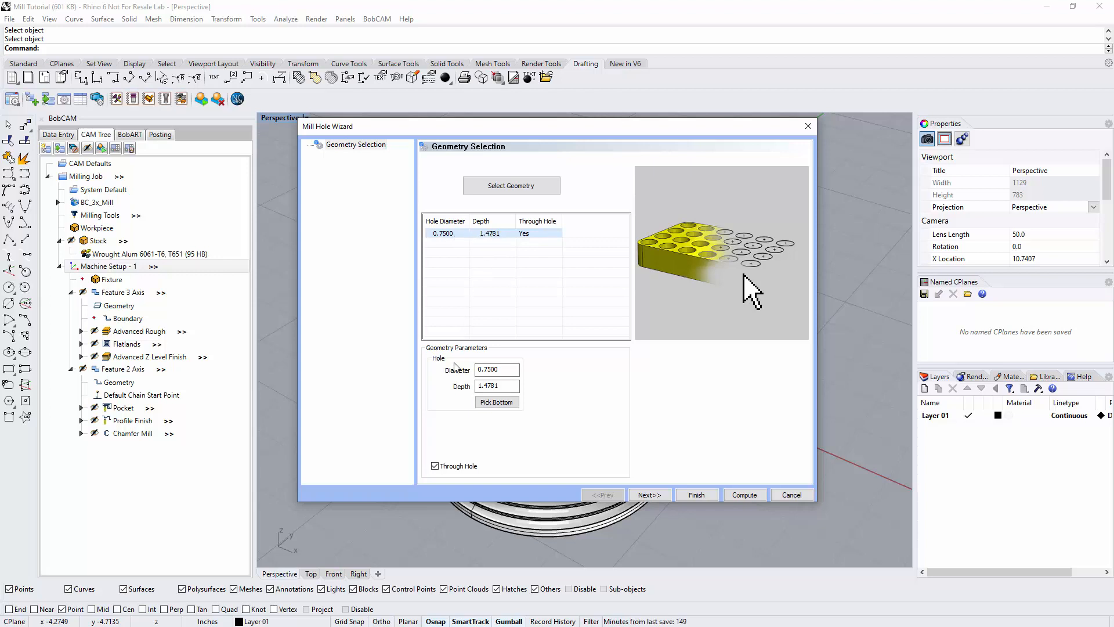
Turn off Through Hole for the central hole, keeping the Group Retracts Height of 1.0000, Rapid Plane of 0.2000 and Feed Plane of 0.1000.
left_click(457, 468)
left_click(648, 494)
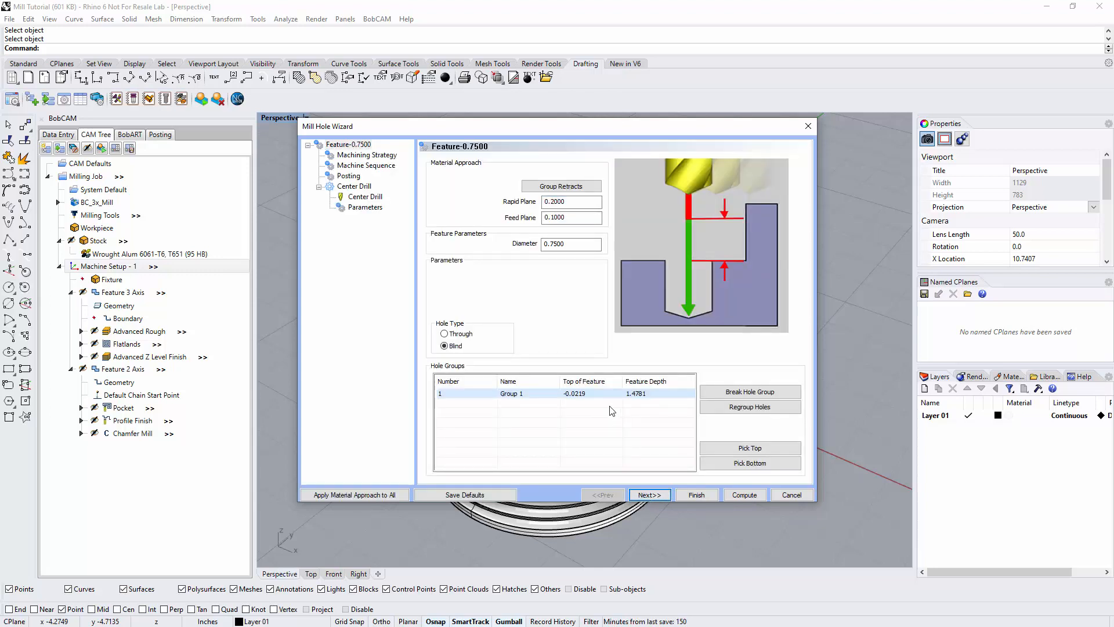
left_click(561, 186)
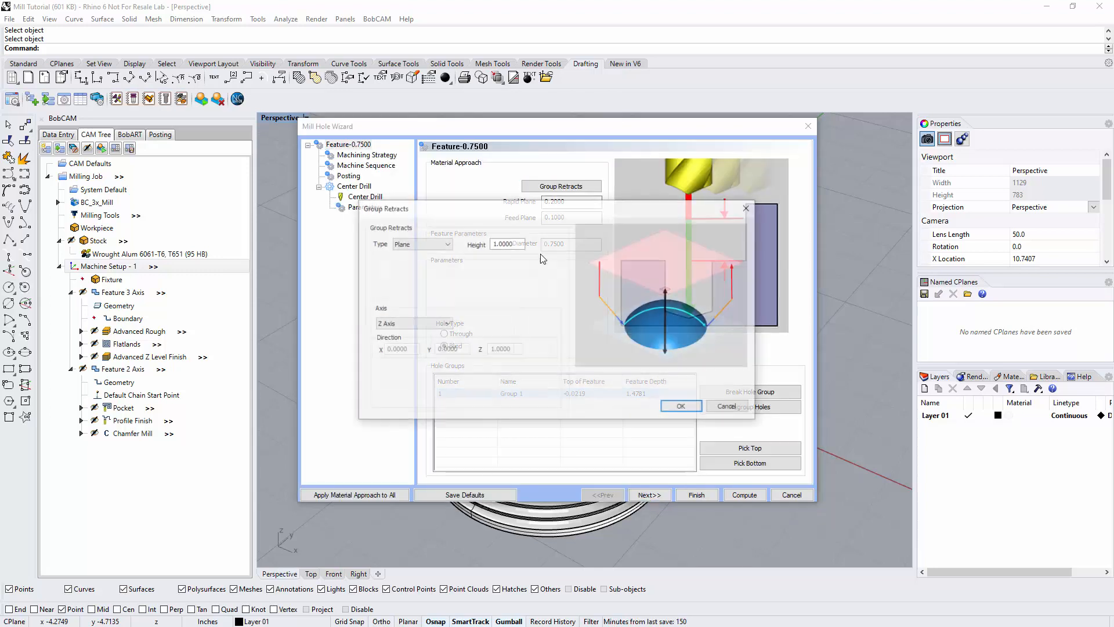
double_click(502, 245)
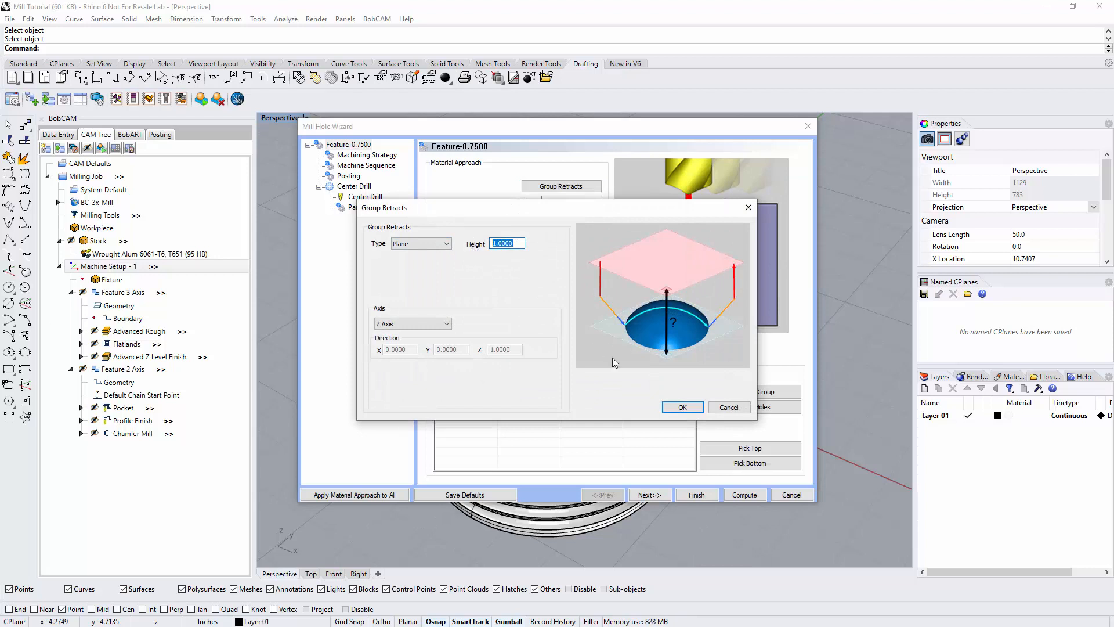
left_click(667, 406)
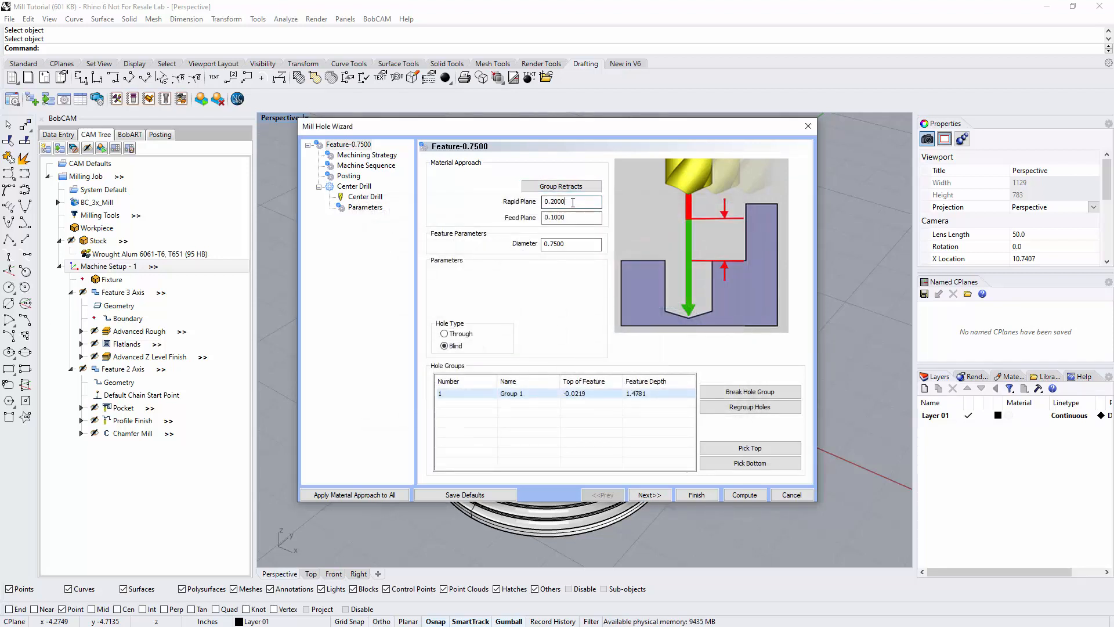
left_click(576, 220)
key("Tab")
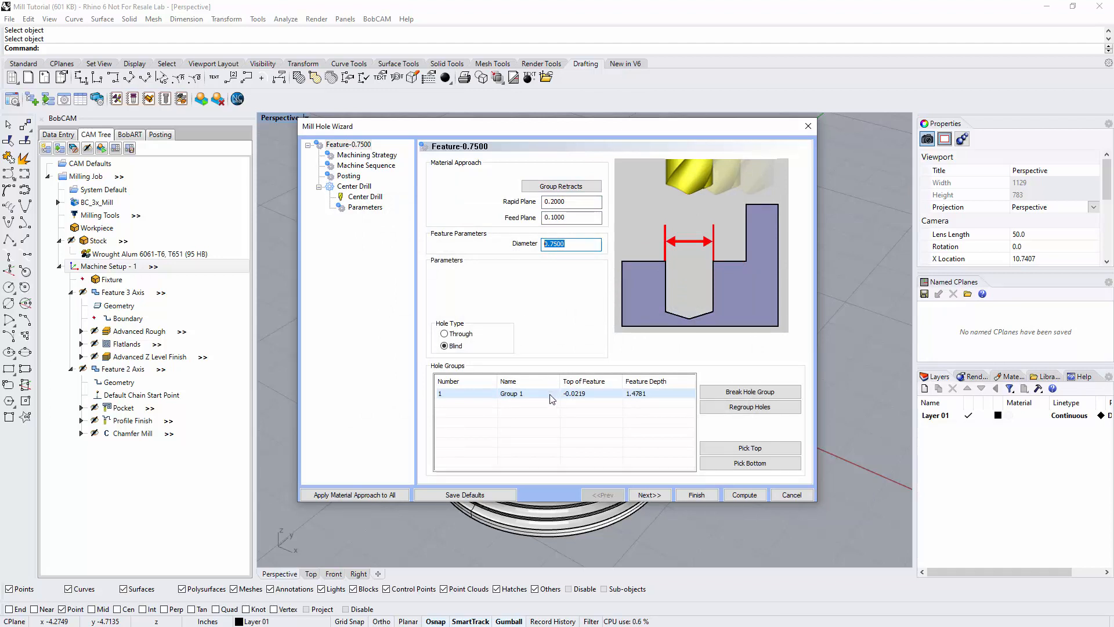
Set the Top of Feature of hole Group 1 to 0.
left_click(580, 395)
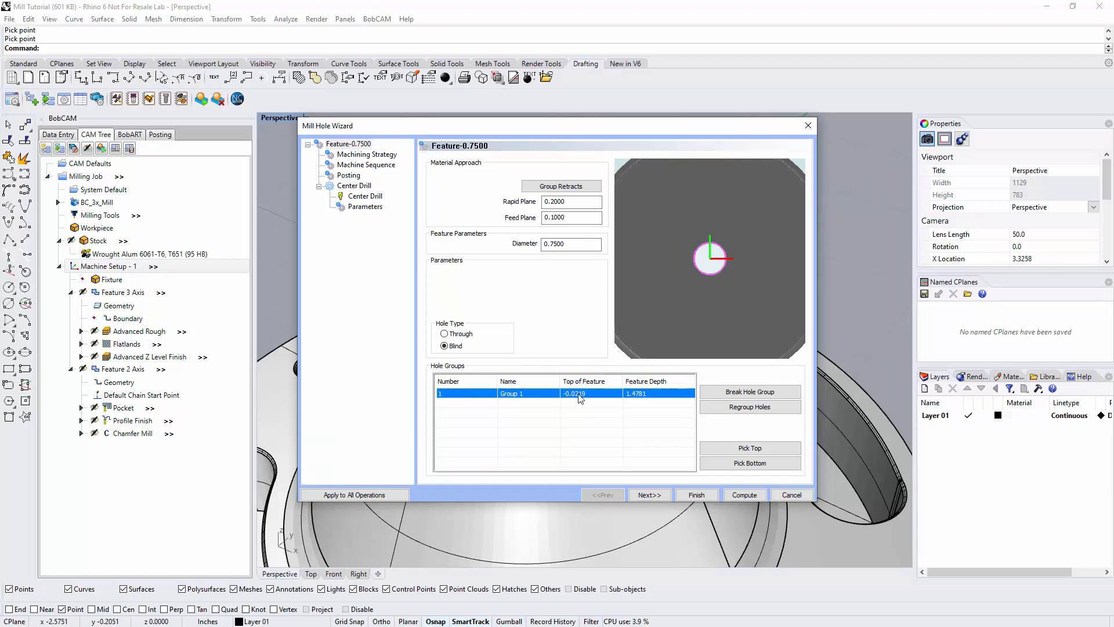
left_click(579, 395)
type("0")
key("Tab")
Set the bottom of hole Group 1 by picking the center point of the central hole's bottom edge.
left_click(750, 463)
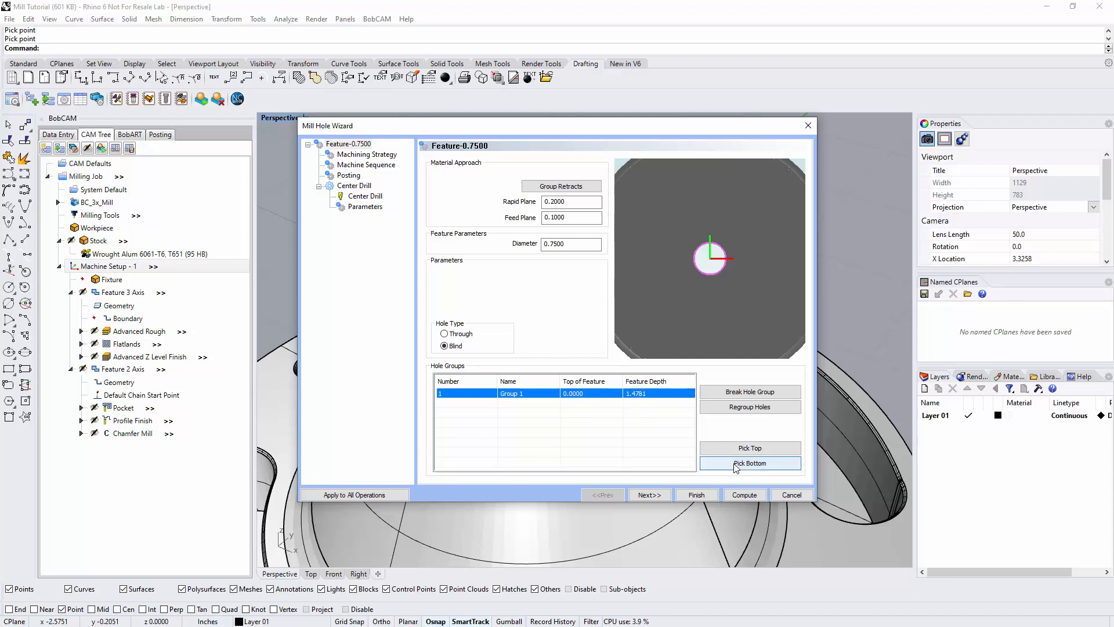
scroll(570, 382, "down", 6)
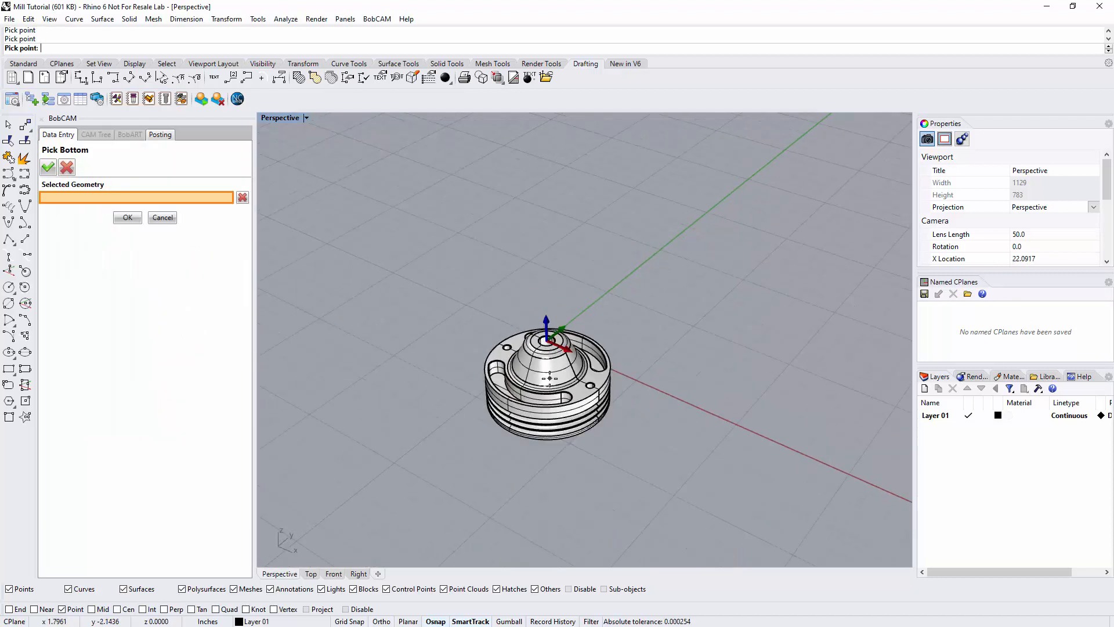
scroll(541, 403, "down", 4)
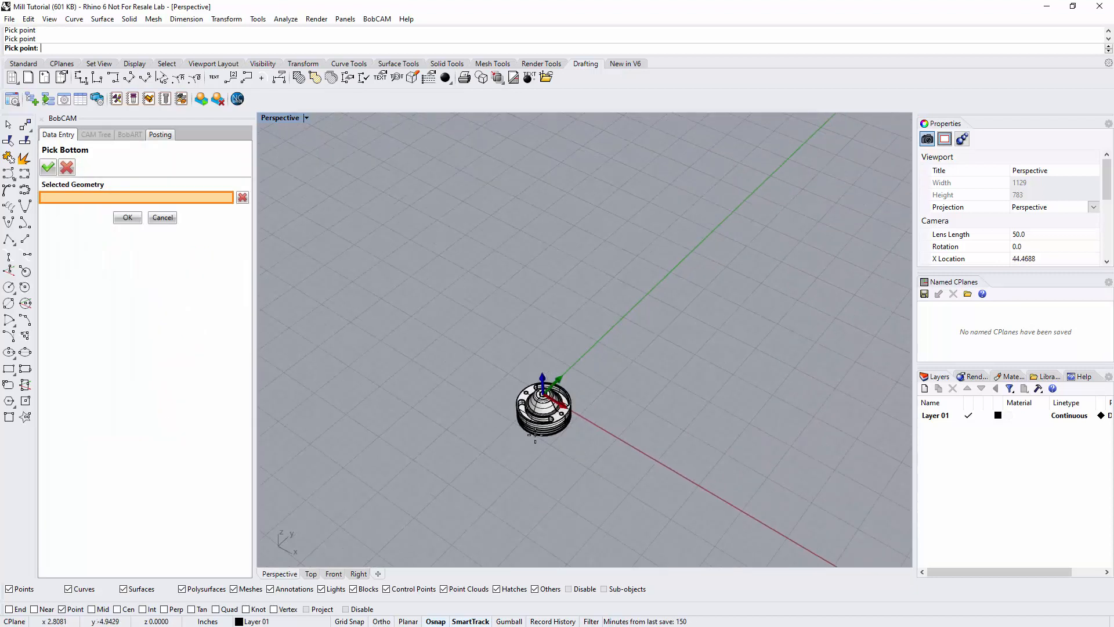
scroll(539, 439, "up", 6)
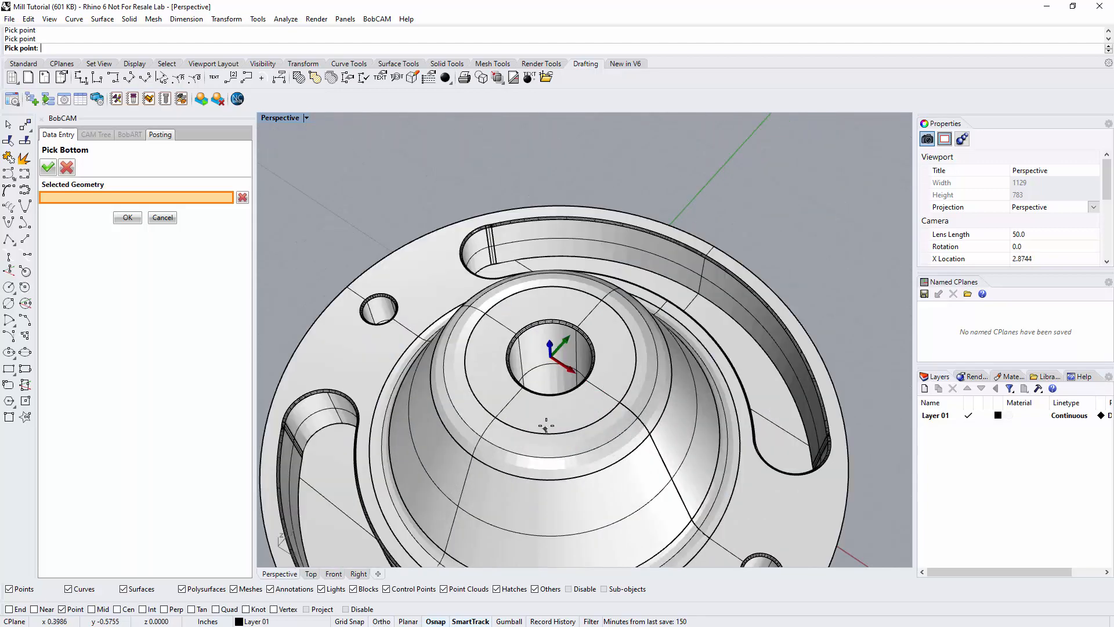
scroll(539, 439, "down", 5)
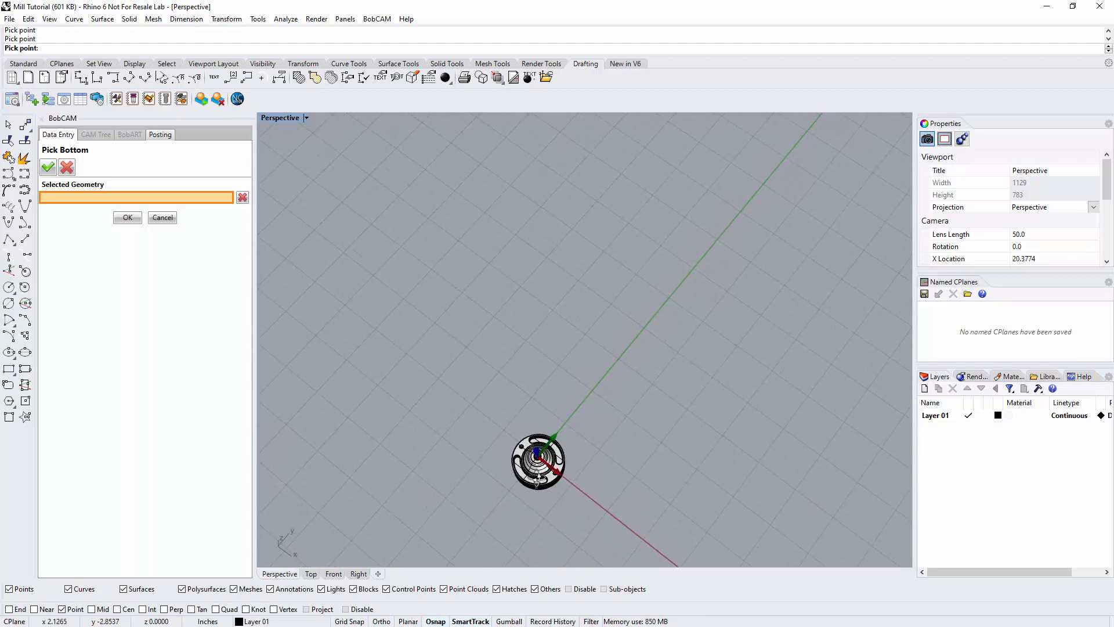
scroll(539, 457, "up", 10)
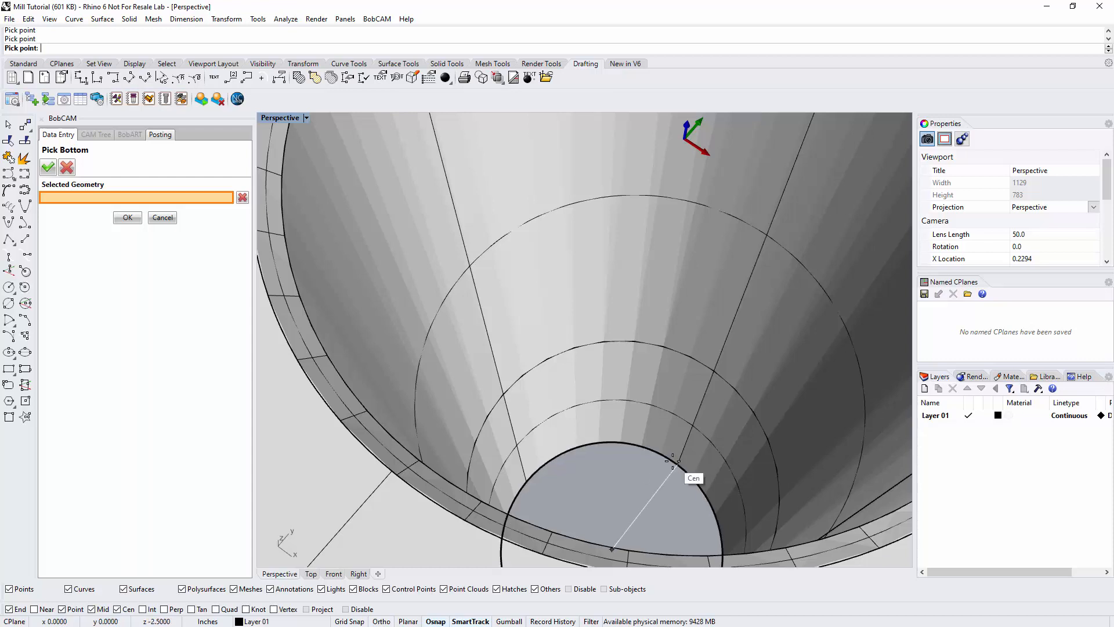
left_click(673, 461)
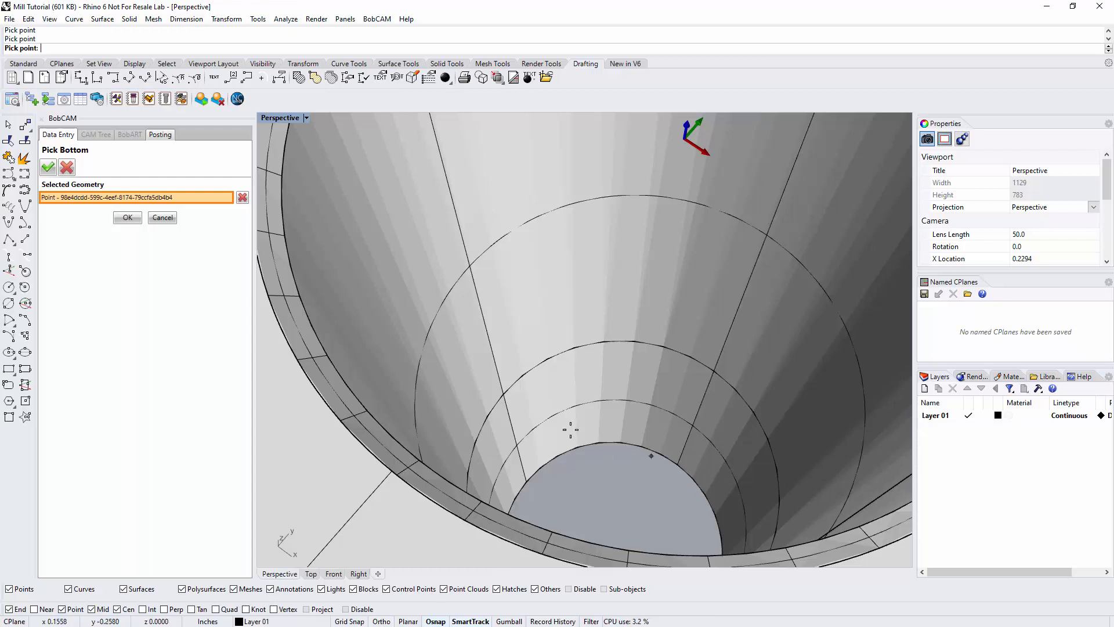
left_click(128, 218)
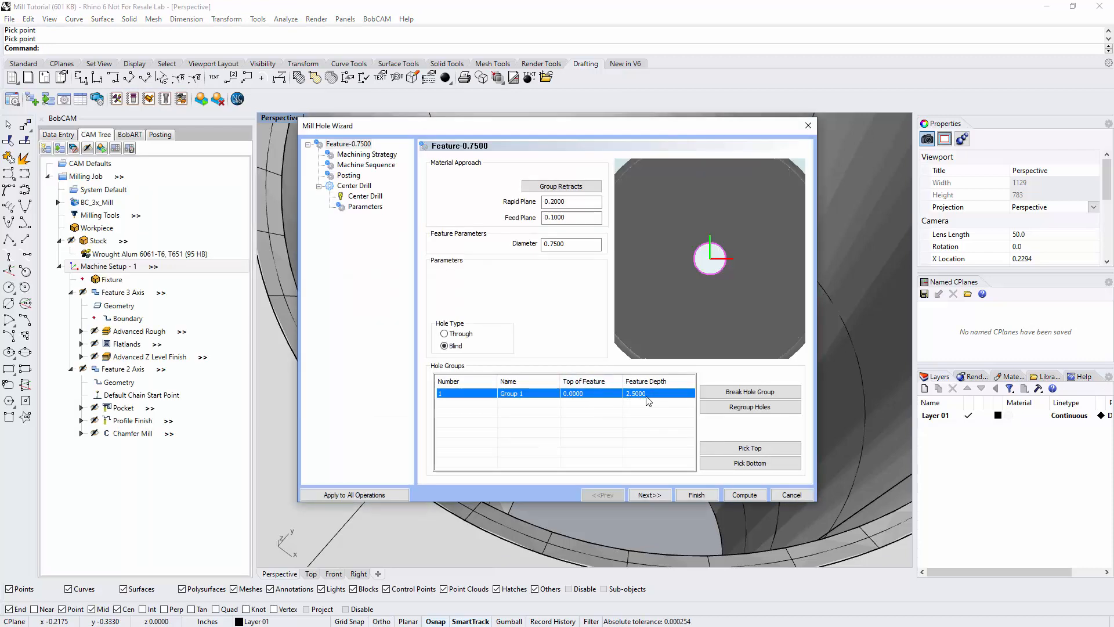
Apply the default Hole strategy with Center Drill and Drill operations, keeping the Optimized sort order.
left_click(650, 495)
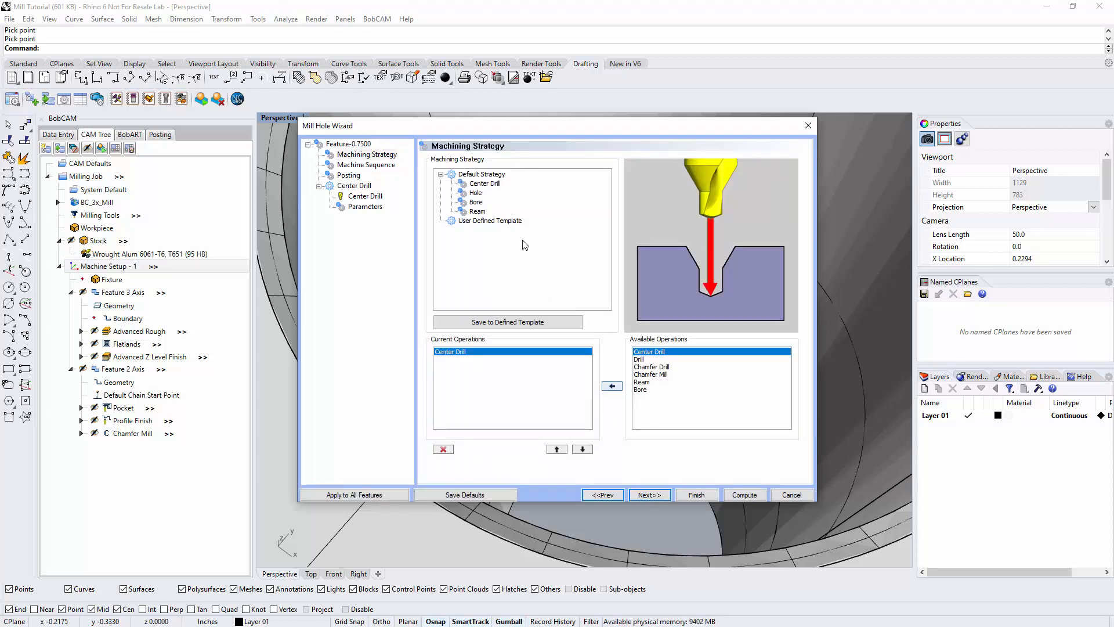
left_click(477, 194)
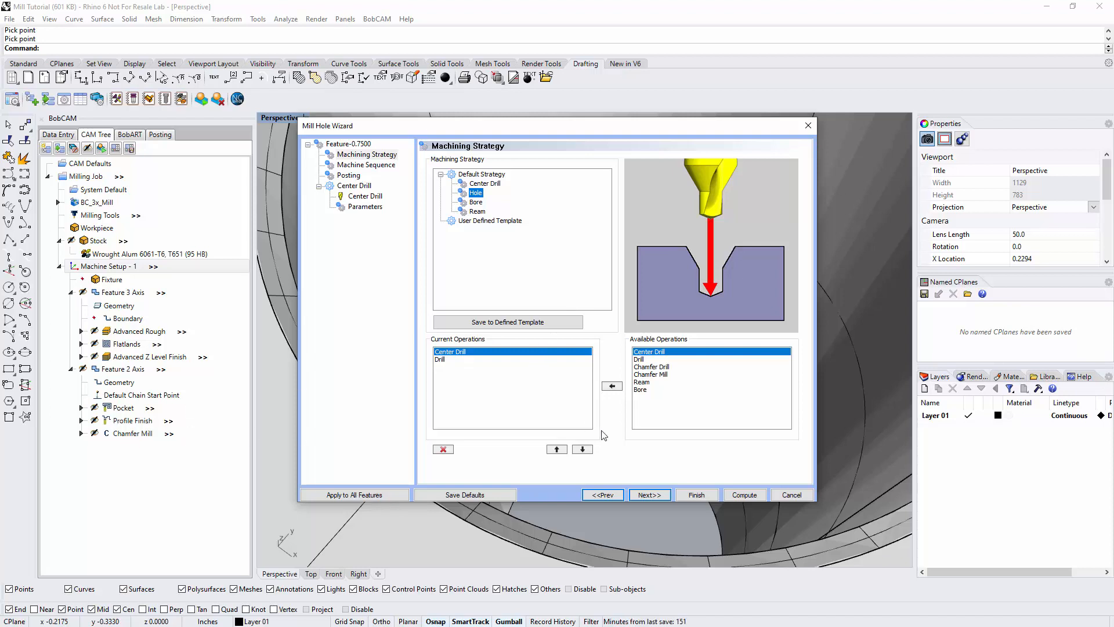
left_click(652, 499)
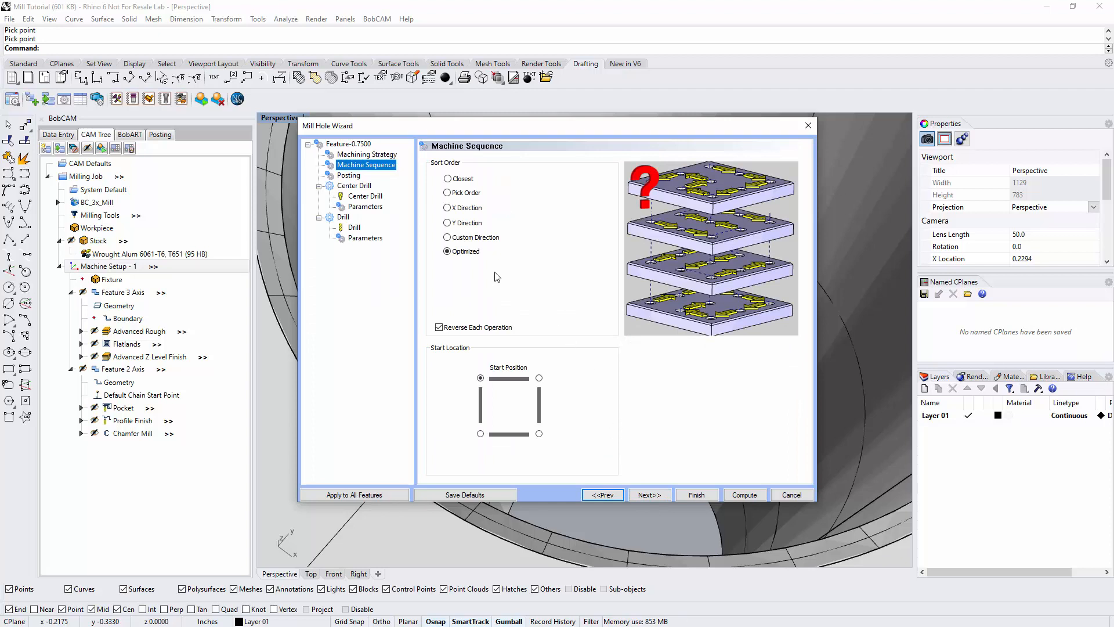
left_click(476, 253)
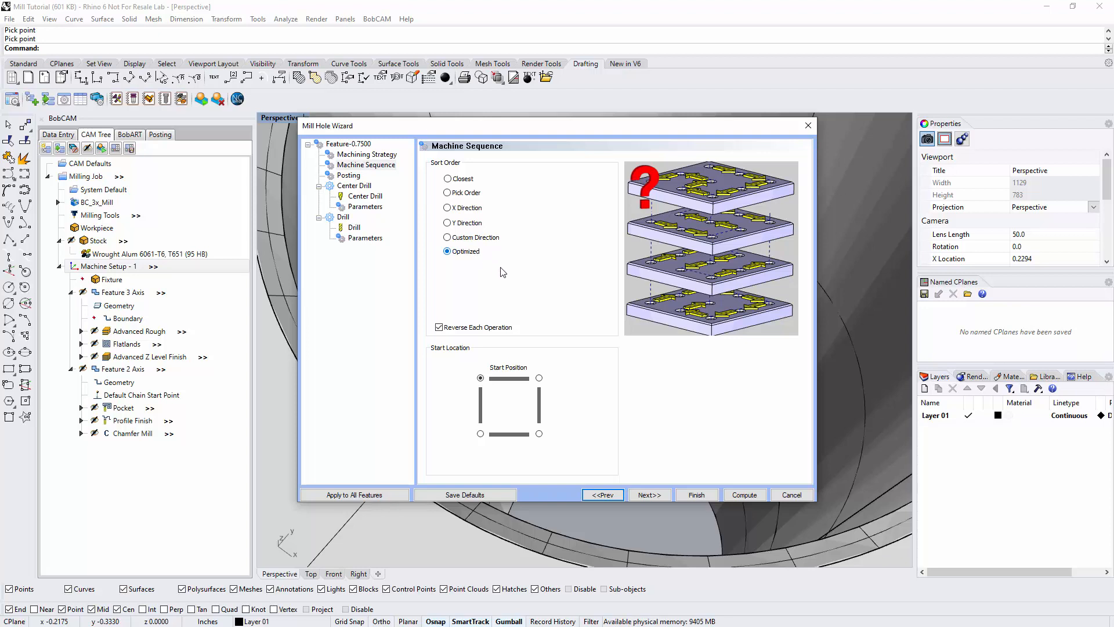
left_click(639, 495)
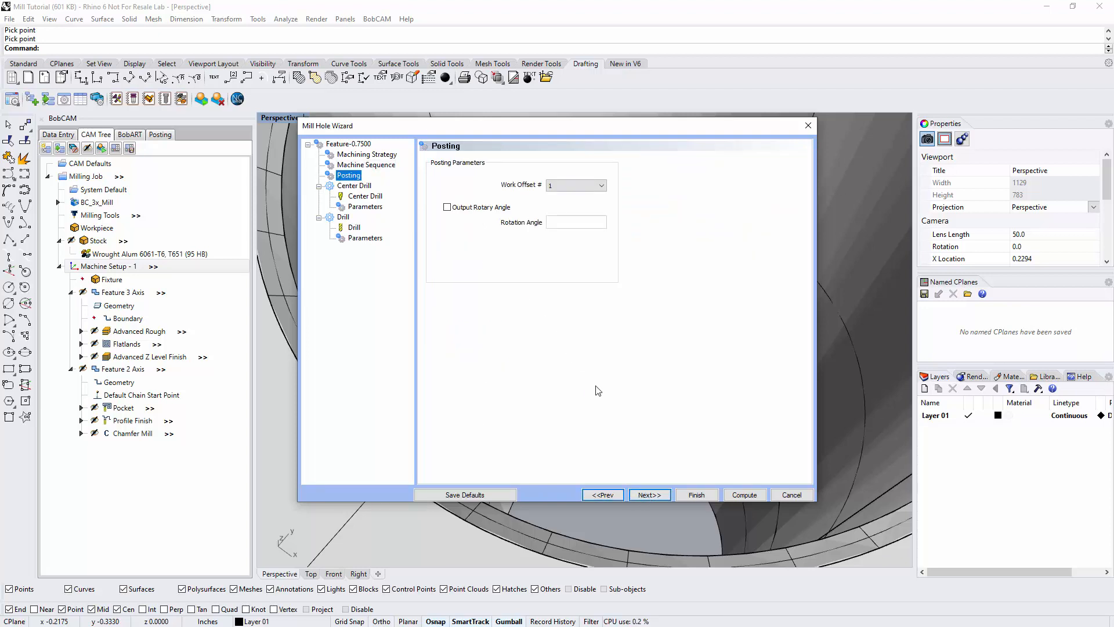
Keep the system center drill tool, then set the Center Diameter to 0.2 and the cycle type to Peck.
left_click(649, 495)
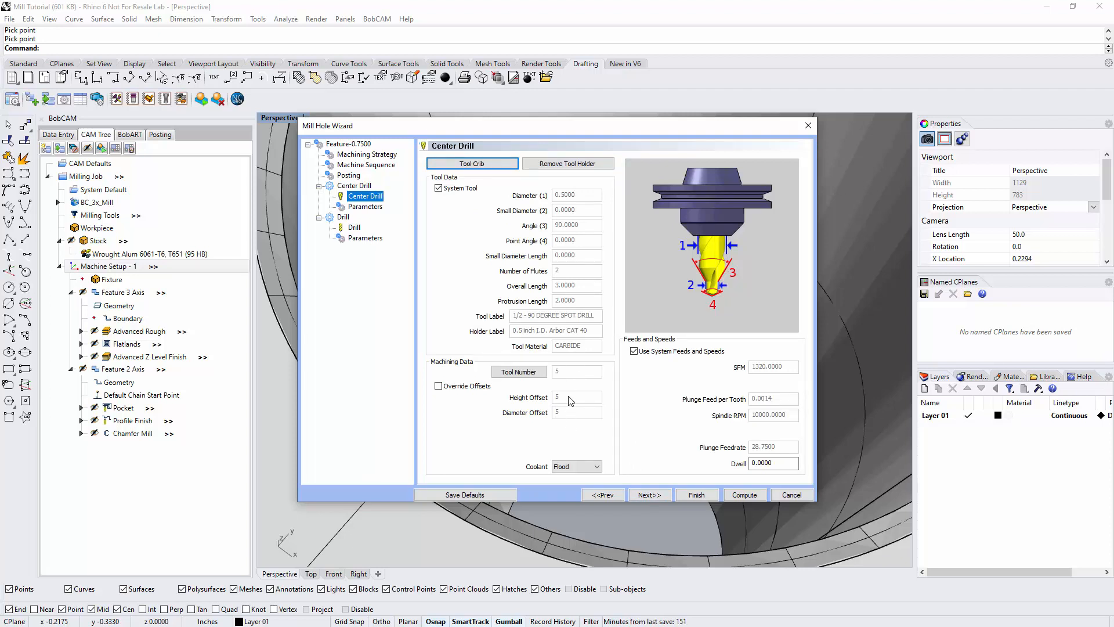
left_click(641, 496)
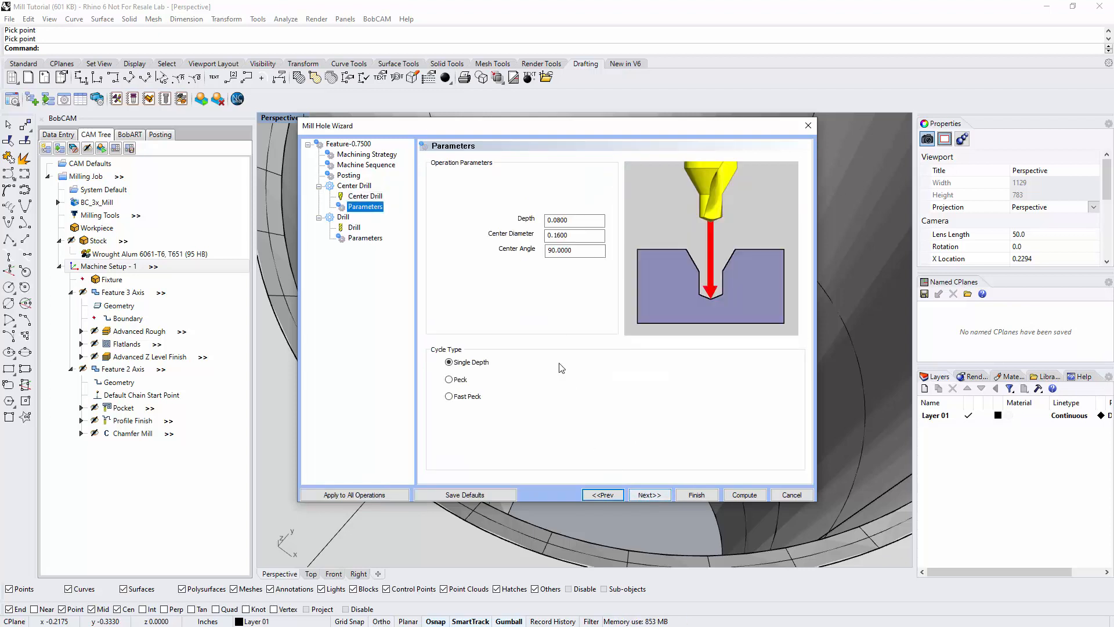
double_click(571, 235)
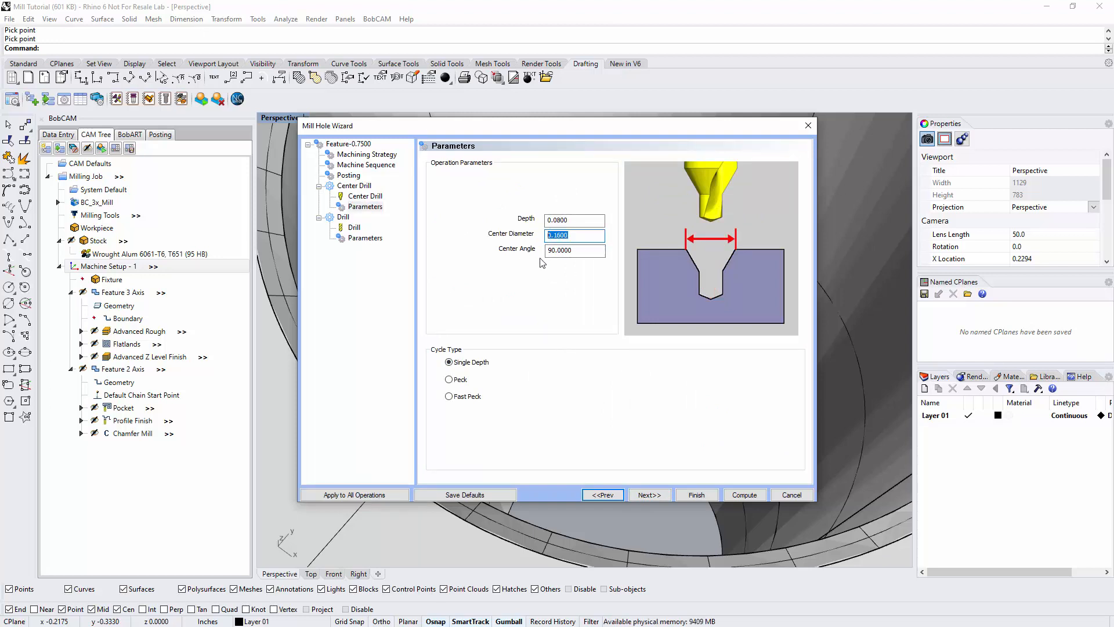
type(".2")
left_click(576, 221)
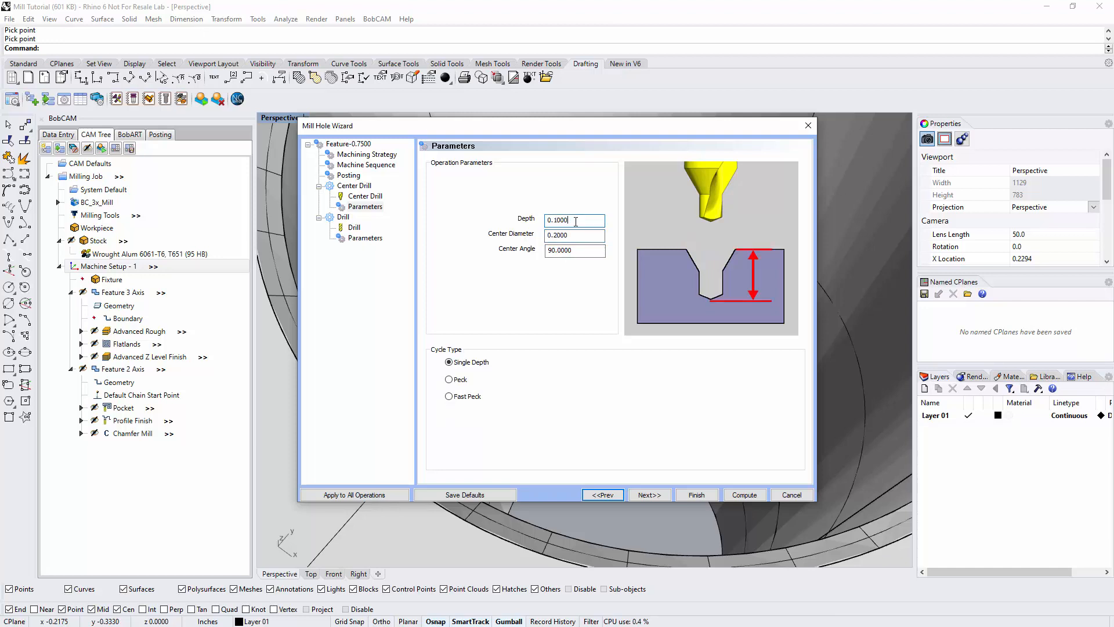
double_click(577, 221)
left_click(449, 380)
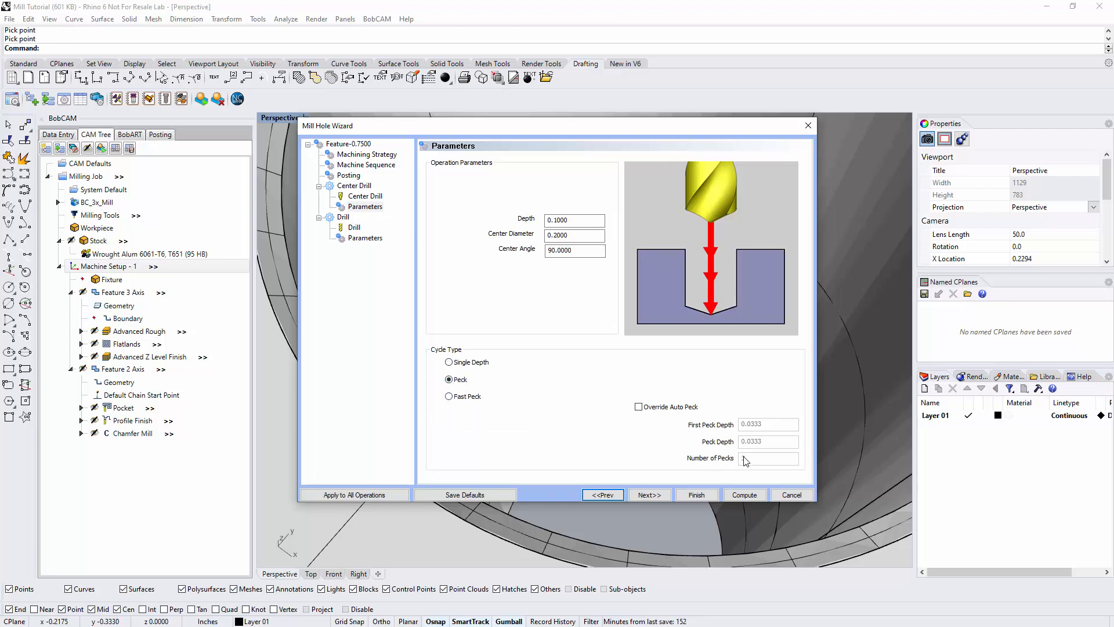
Set the Drill operation's cycle type to Peck with the system 3/4 drill and compute the hole feature.
left_click(649, 495)
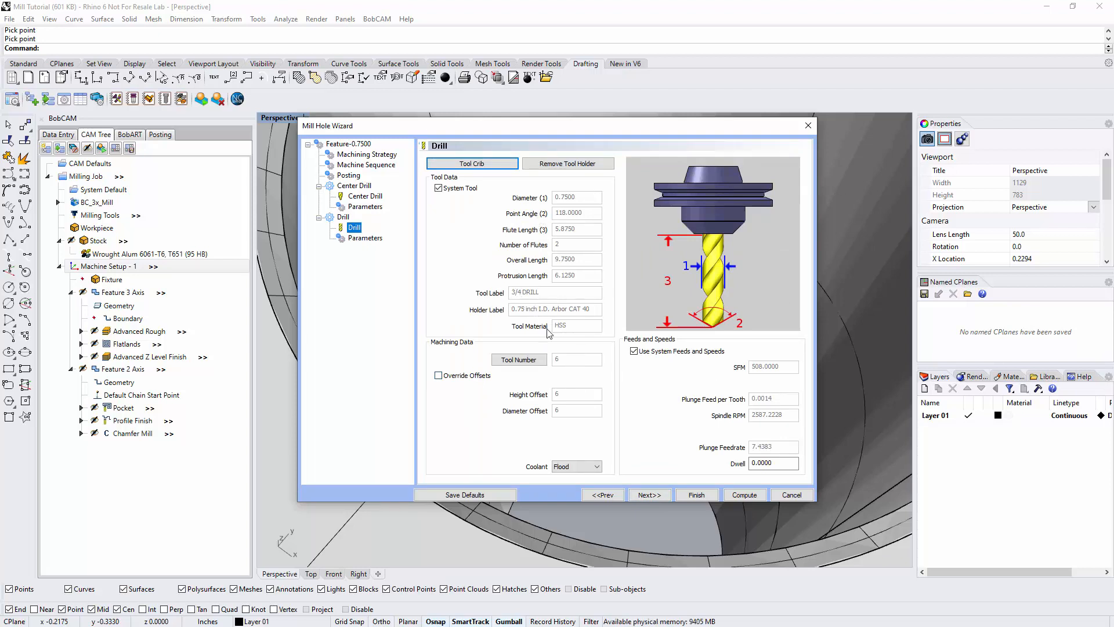
left_click(649, 495)
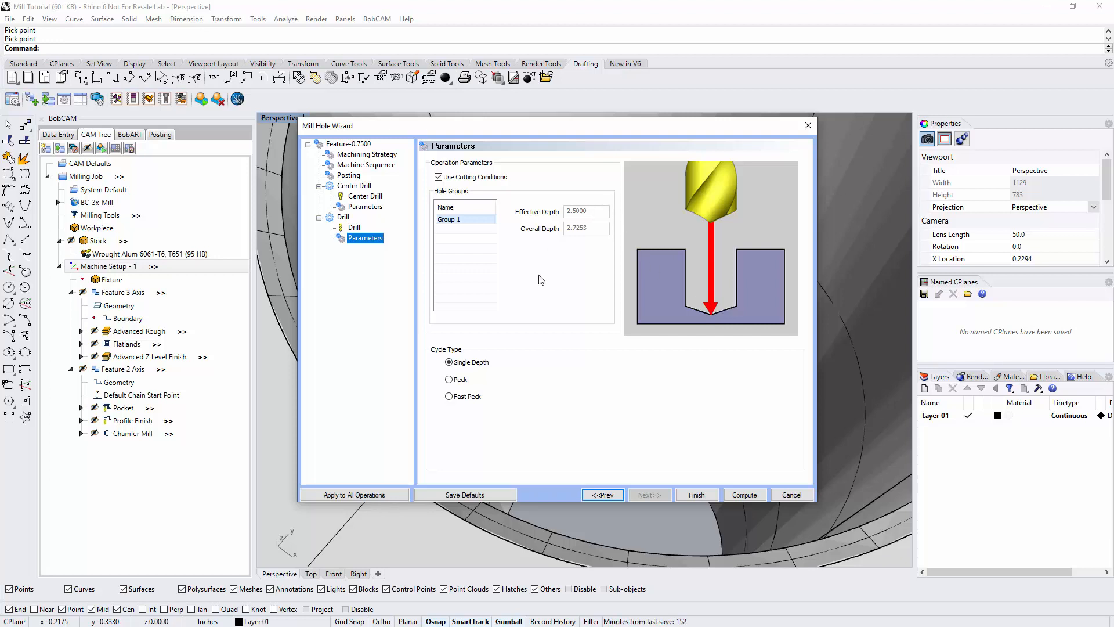
left_click(449, 380)
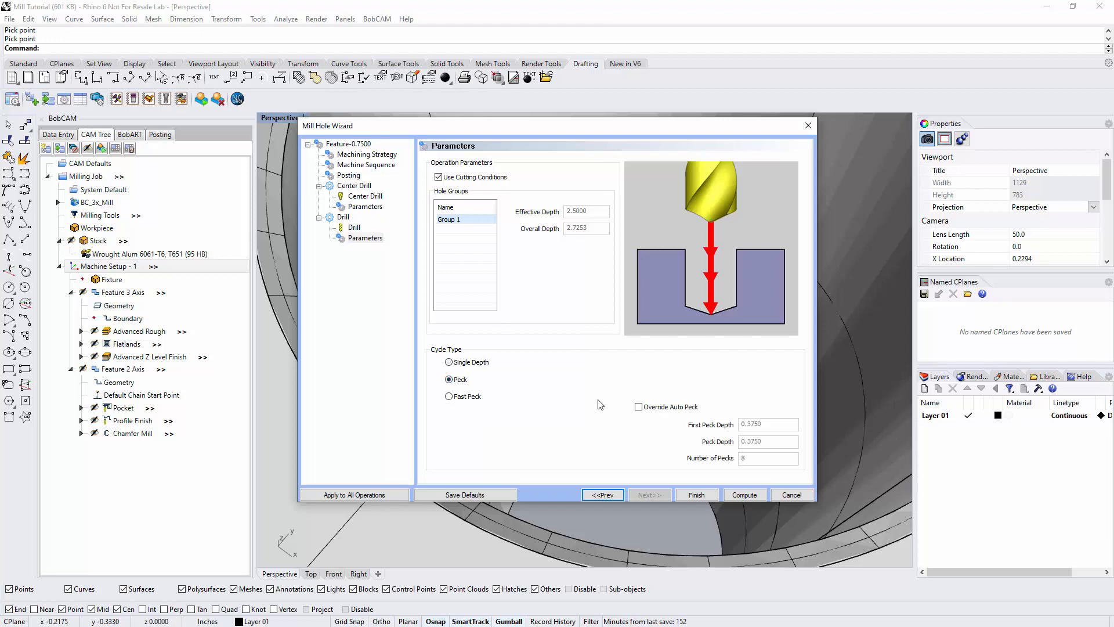
left_click(744, 495)
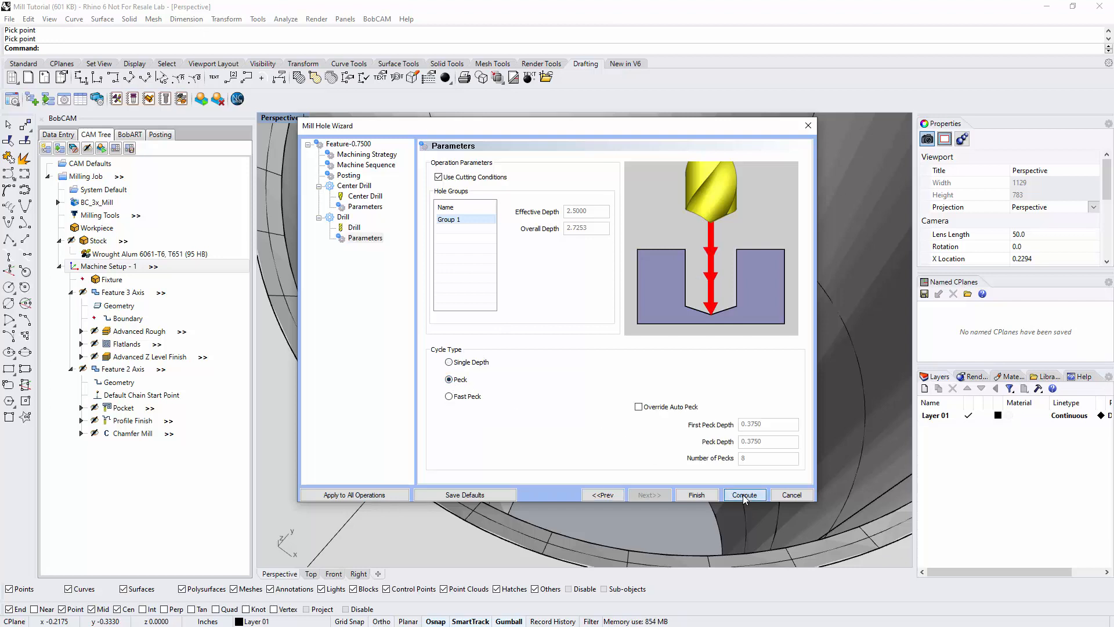
Copy the Chamfer Mill operation from Feature 2 Axis and paste it into Feature Mill Hole - 0.7500.
scroll(589, 405, "down", 10)
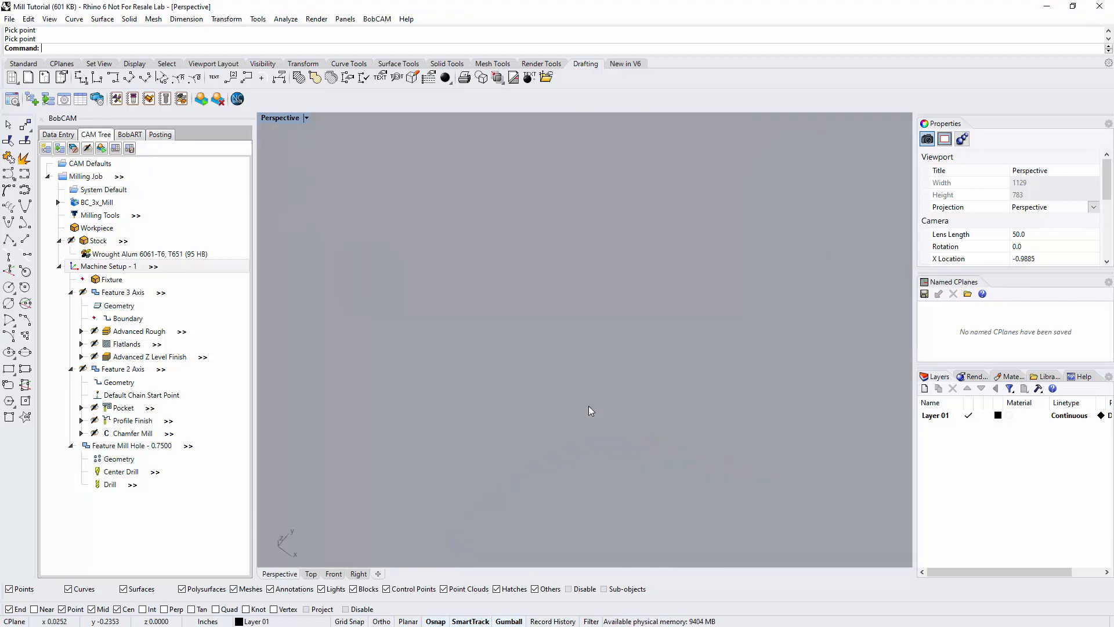
scroll(591, 415, "up", 3)
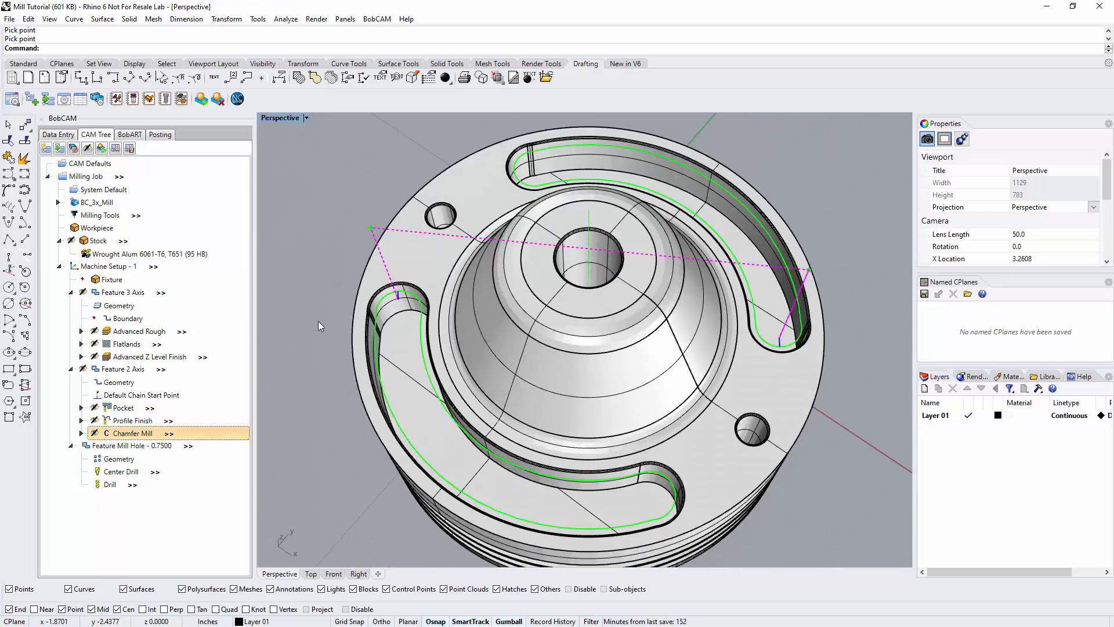
right_click(148, 433)
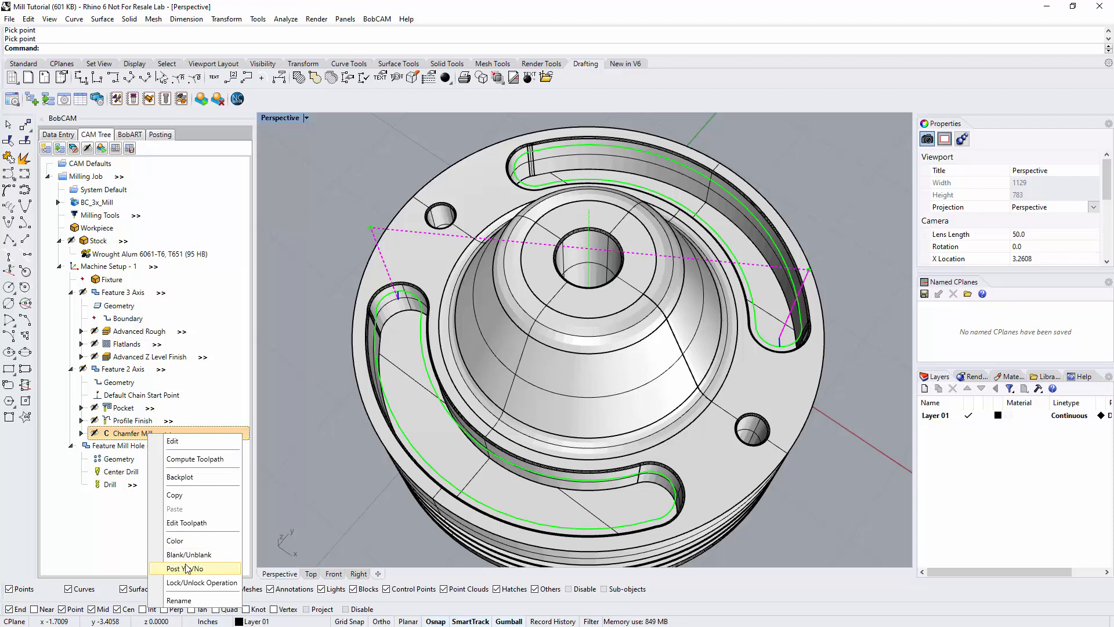
left_click(179, 496)
left_click(131, 446)
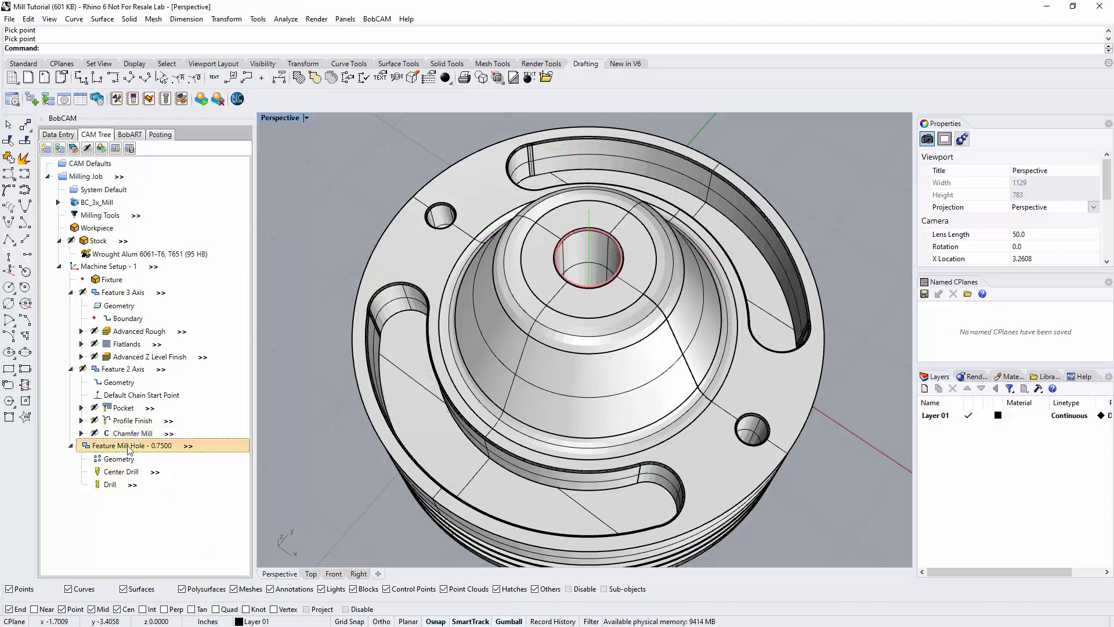
right_click(128, 446)
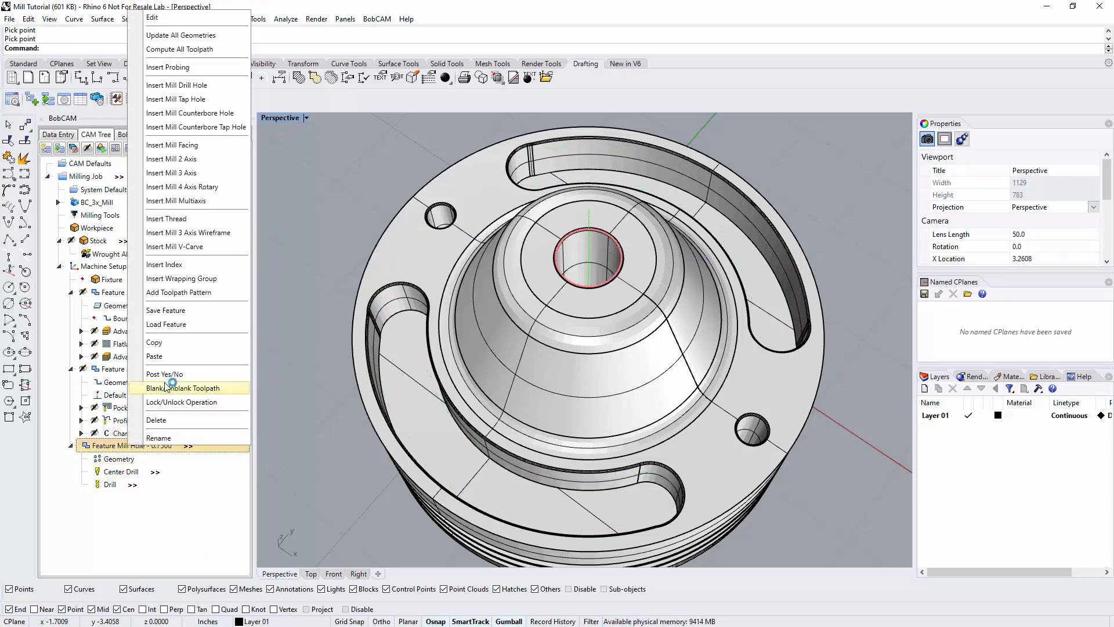
left_click(171, 359)
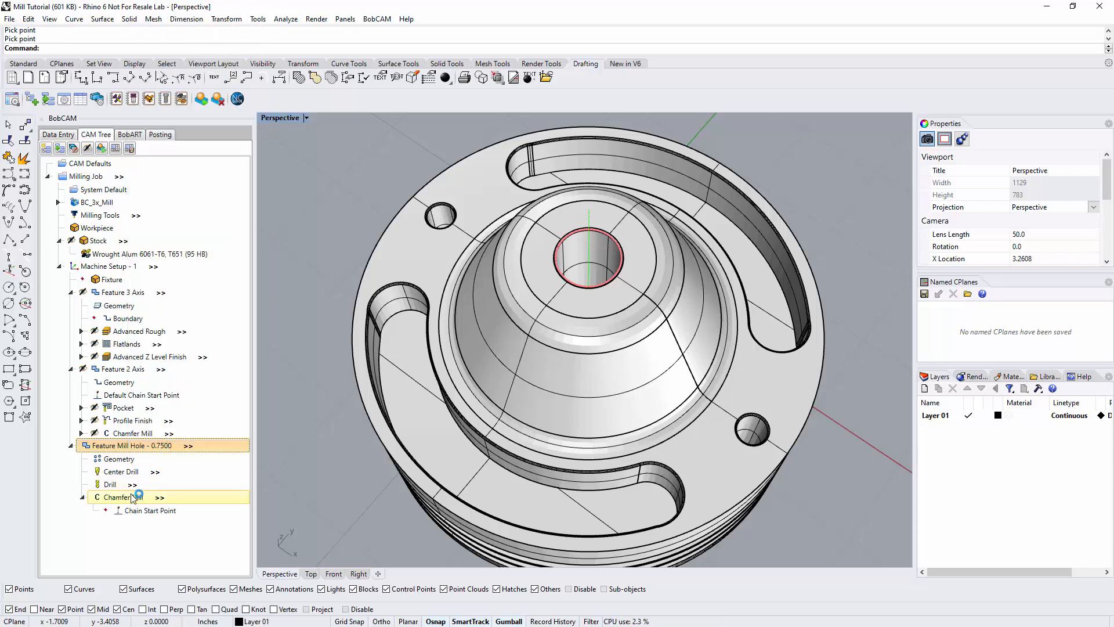
Compute the toolpath of the Chamfer Mill operation pasted into the central hole's feature.
left_click(133, 498)
right_click(133, 499)
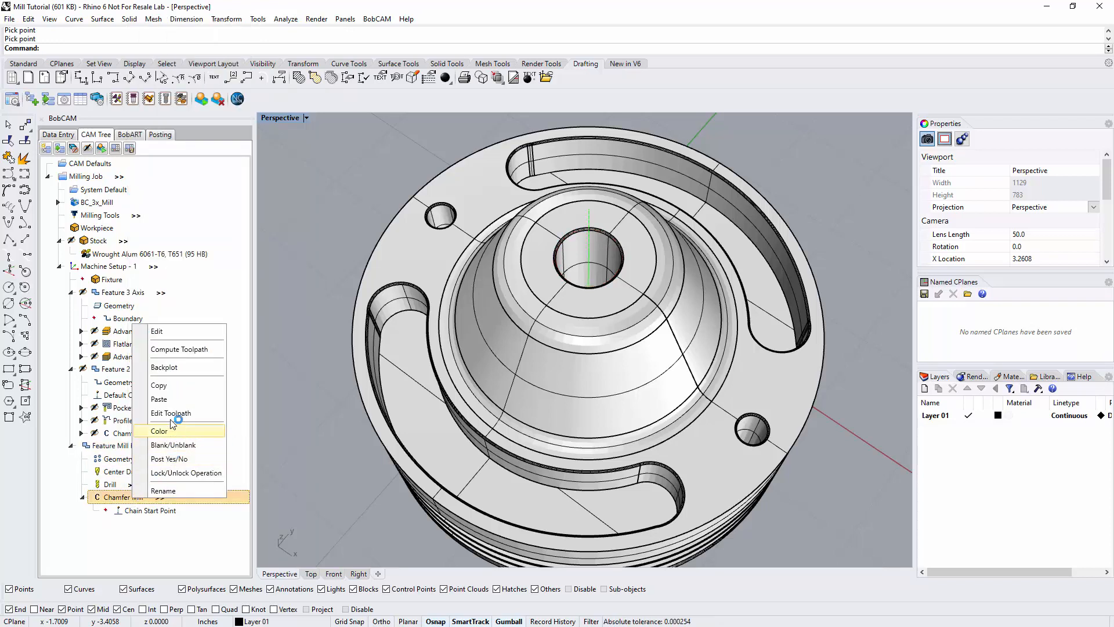
left_click(176, 350)
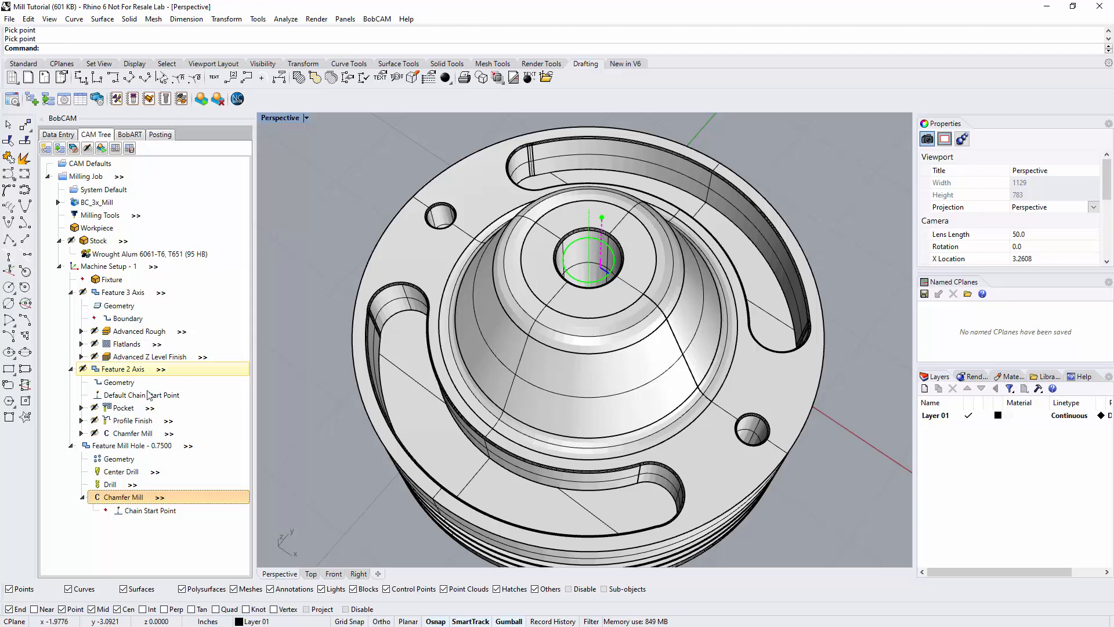
Collapse Feature 3 Axis and Feature 2 Axis in the CAM tree and blank the Feature Mill Hole - 0.7500 toolpath.
left_click(71, 293)
left_click(71, 305)
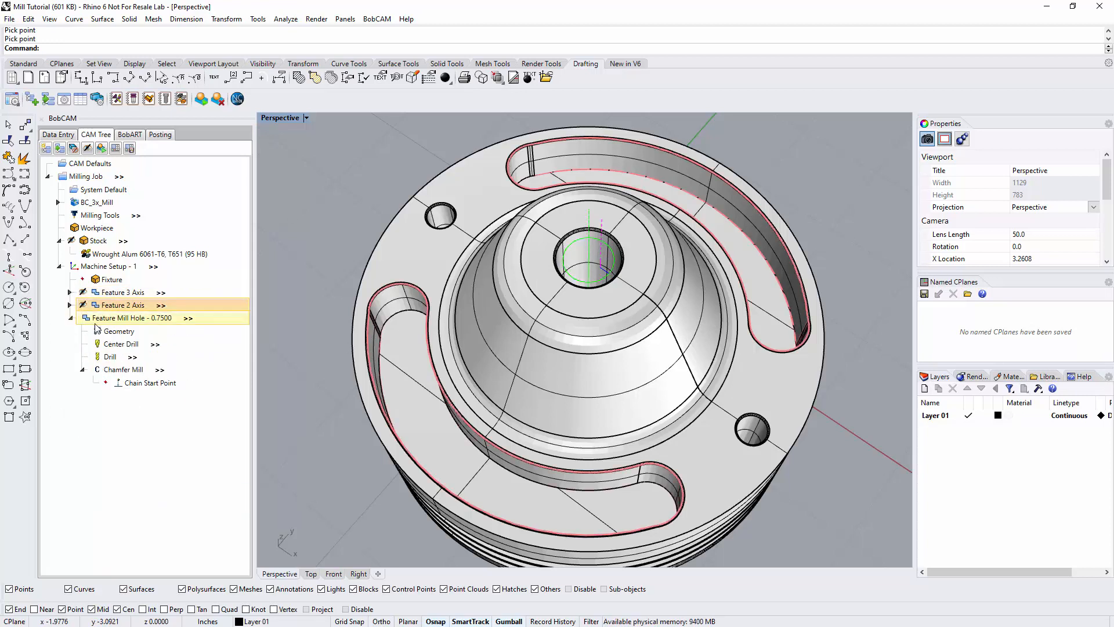
left_click(107, 319)
right_click(107, 324)
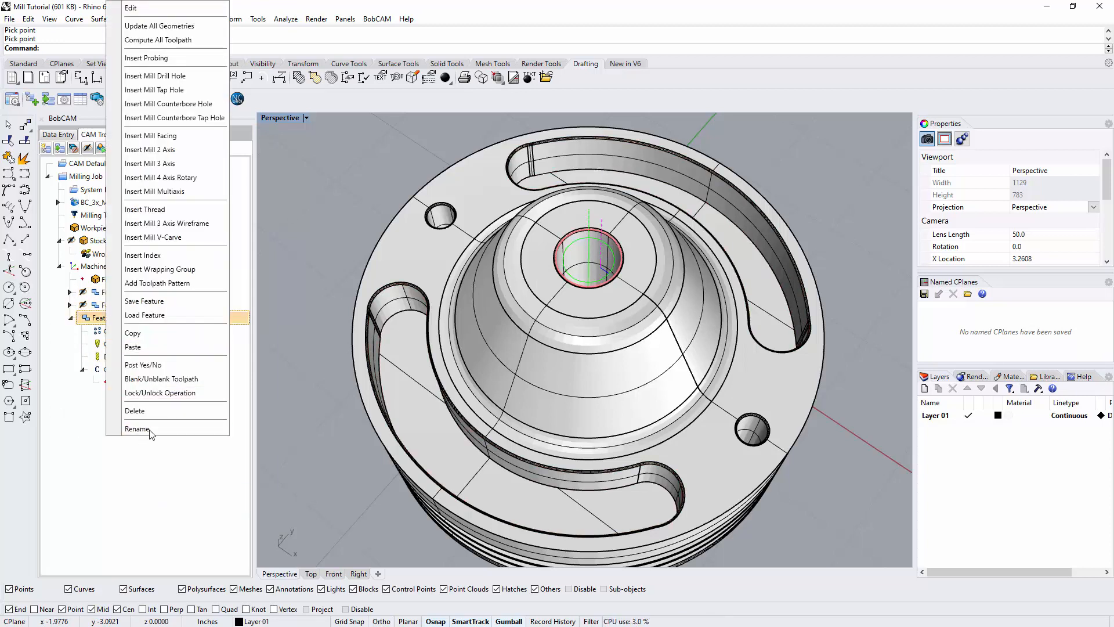
left_click(150, 386)
Add a Mill Drill Hole feature to Machine Setup - 1 and select the two small flange holes as its geometry.
right_click(112, 267)
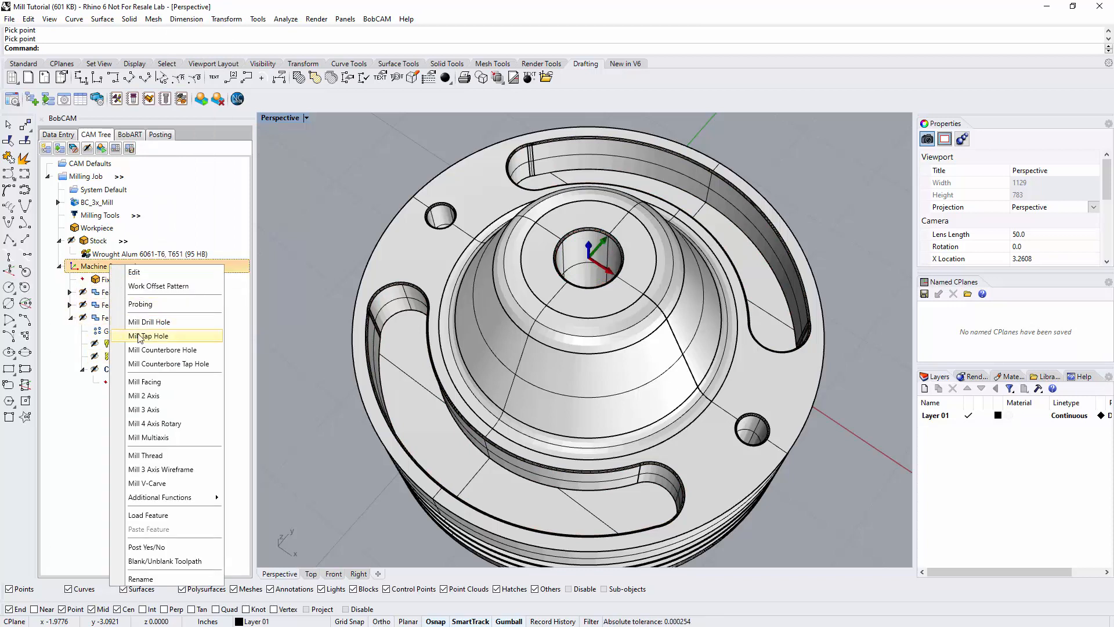
left_click(148, 322)
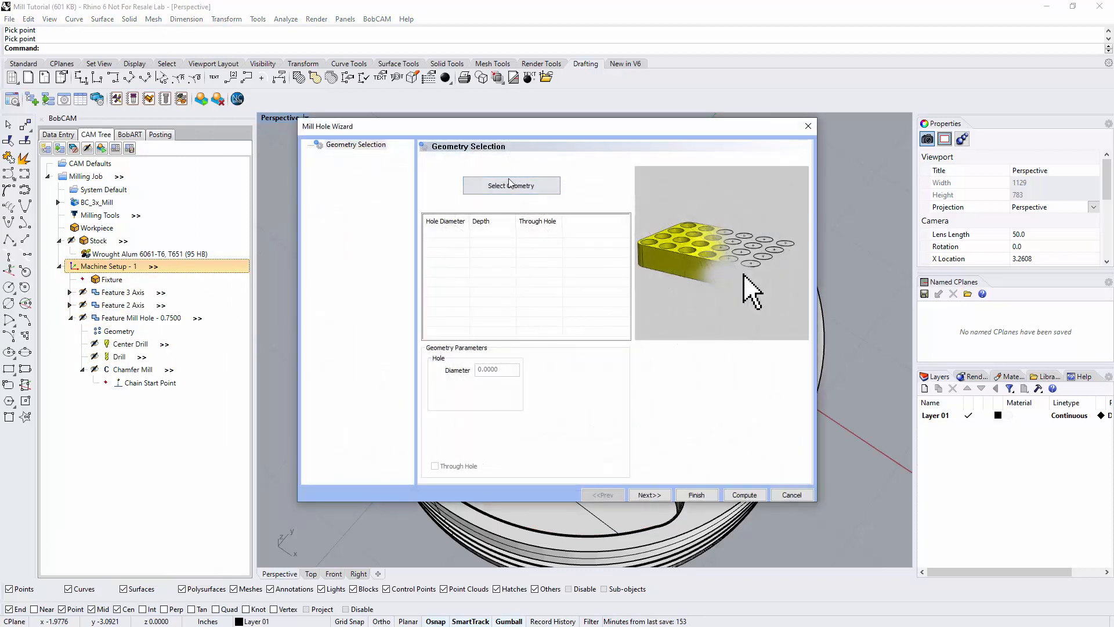
left_click(509, 184)
left_click(442, 223)
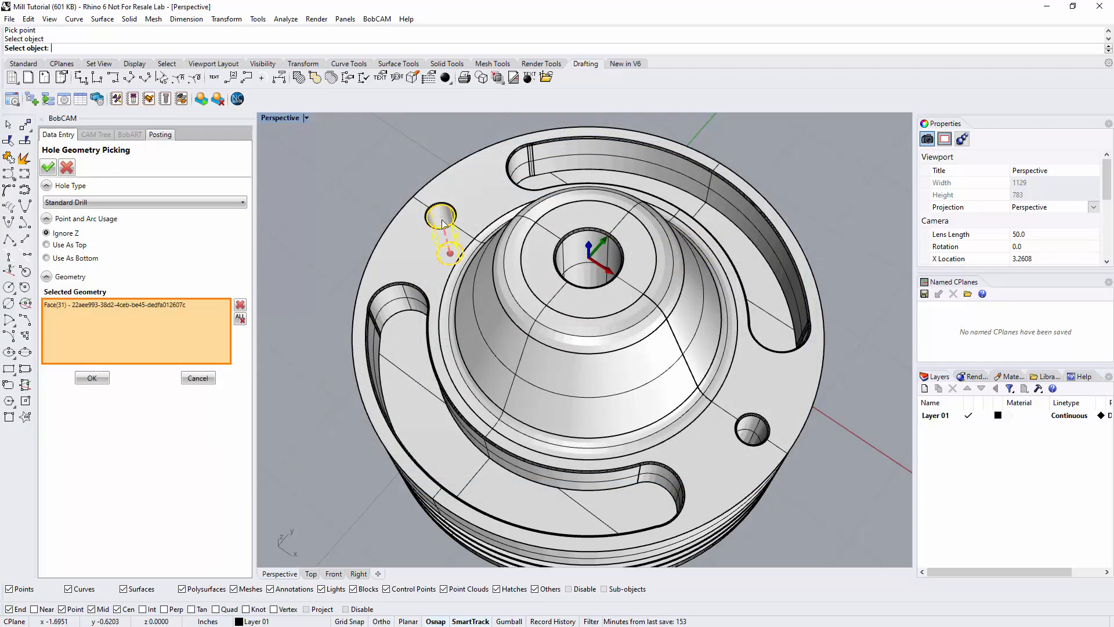
left_click(752, 432)
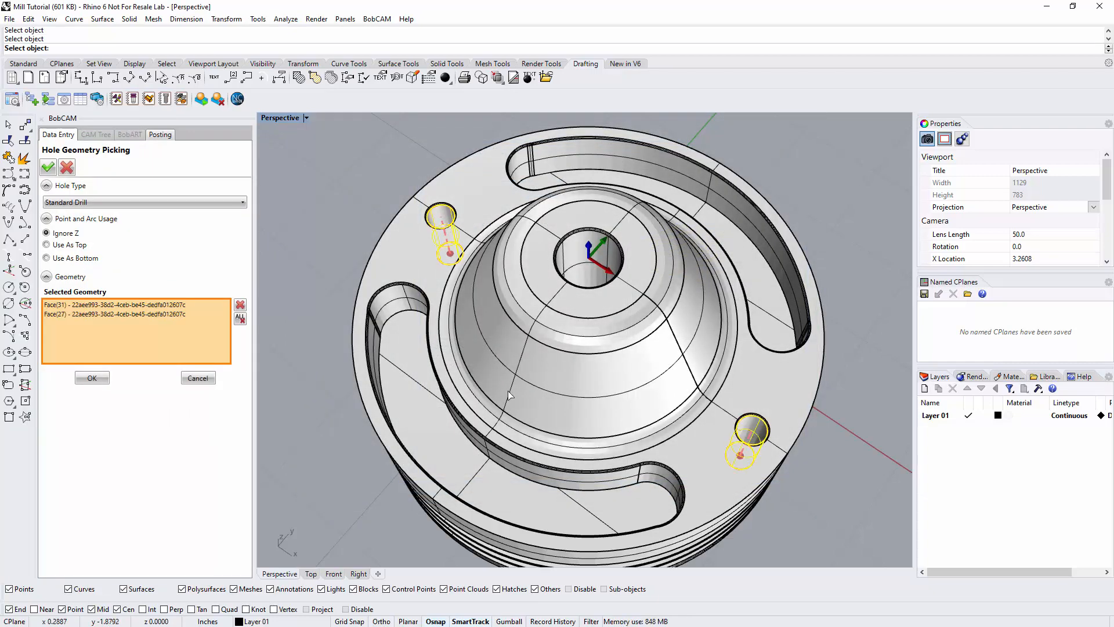
mouse_move(503, 374)
right_mouse_down()
mouse_move(503, 362)
mouse_move(505, 372)
right_mouse_up()
scroll(503, 374, "down", 4)
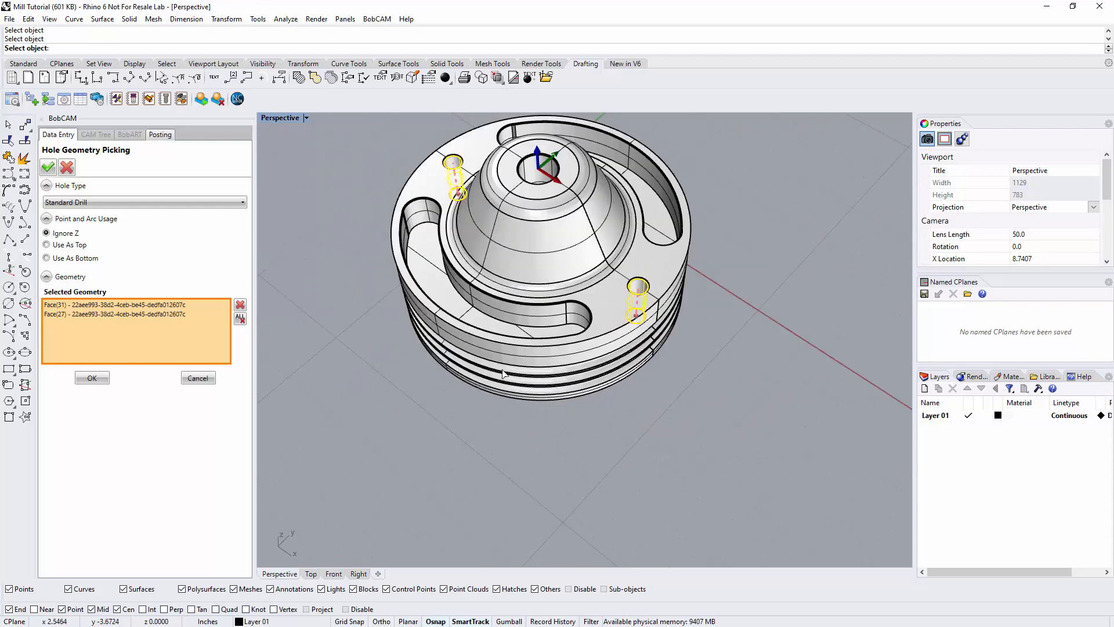
left_click(92, 378)
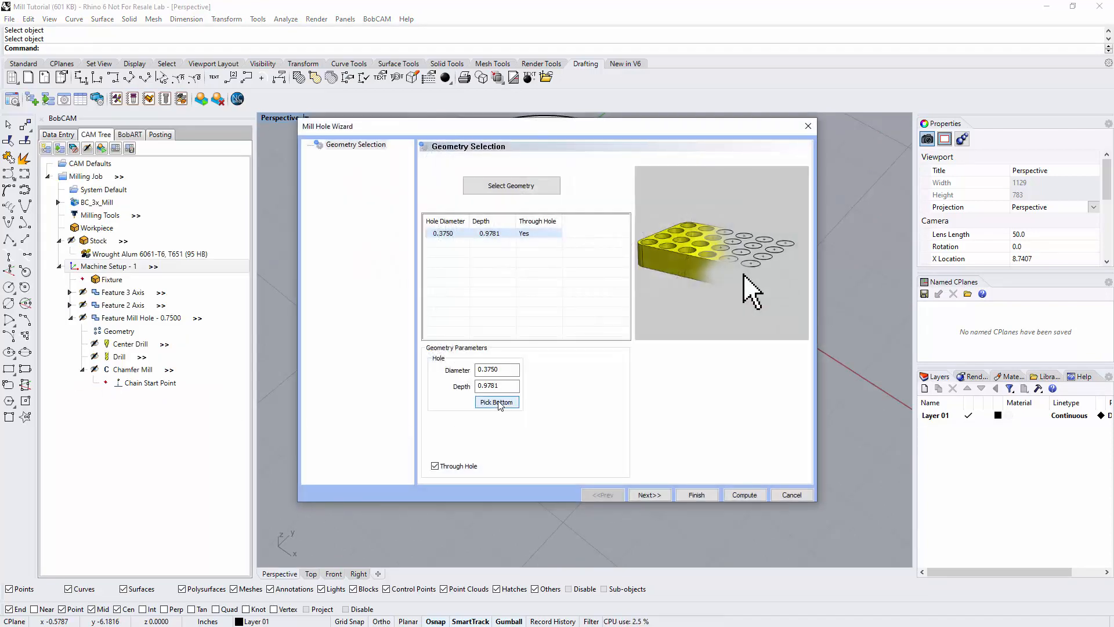
Try to define the flange holes' depth by picking the centre of one hole's edge on the part's underside as the bottom.
left_click(496, 402)
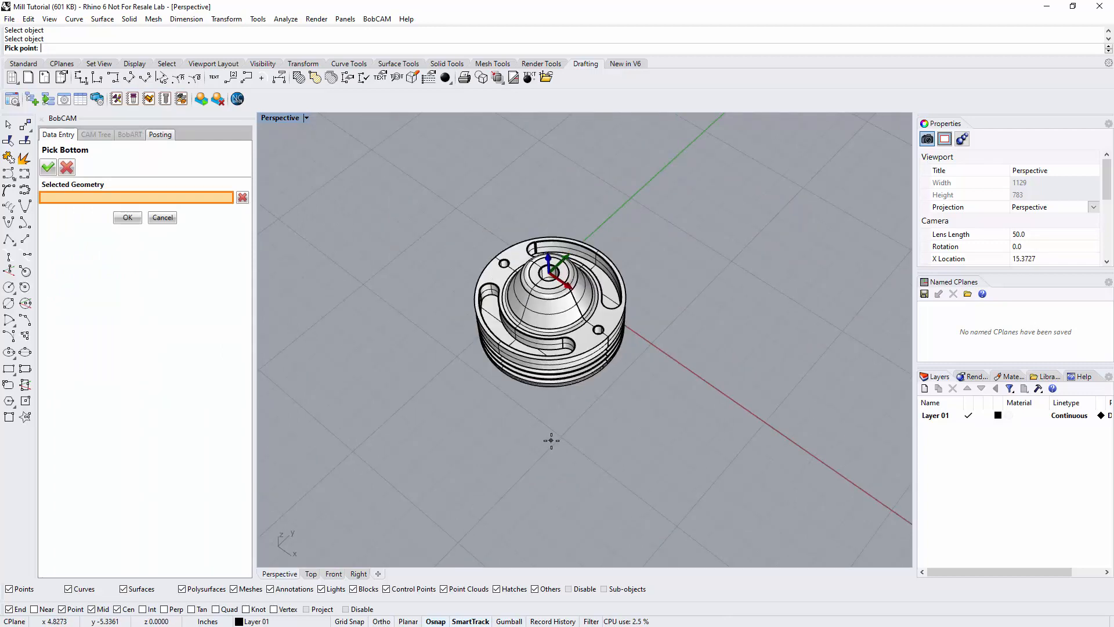
right_click_drag(550, 440, 569, 274)
scroll(583, 220, "up", 10)
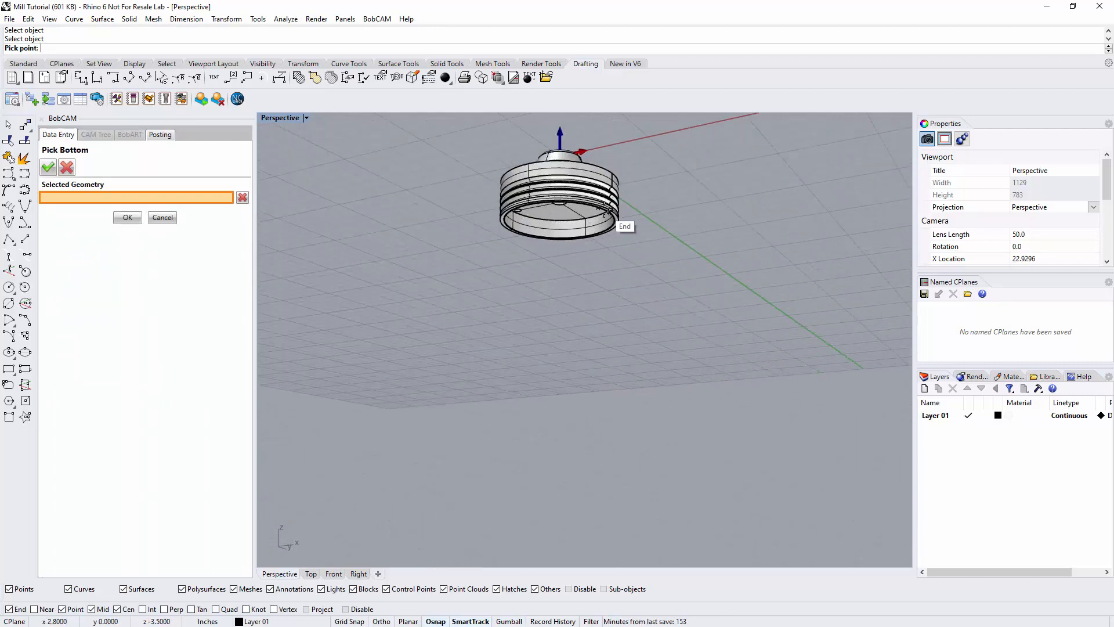
scroll(283, 223, "up", 6)
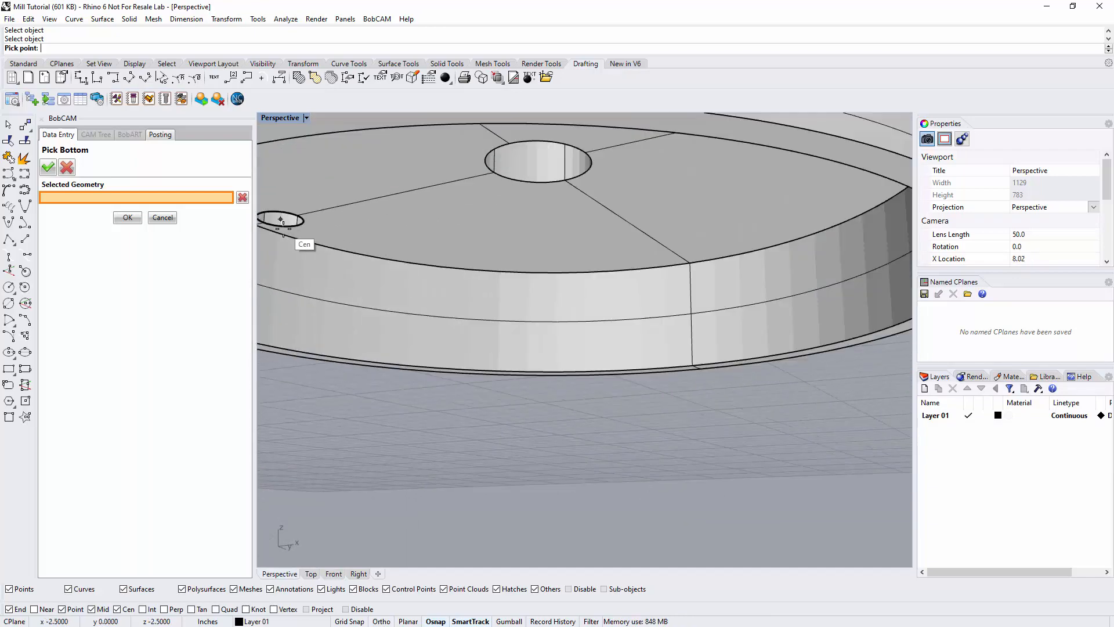
left_click(286, 227)
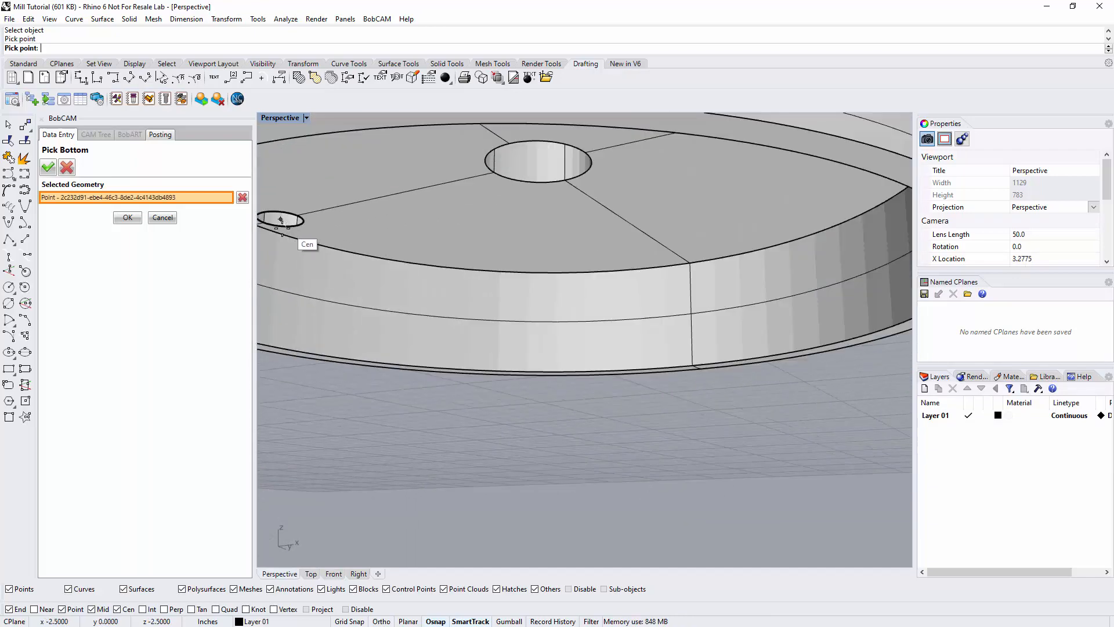
left_click(137, 219)
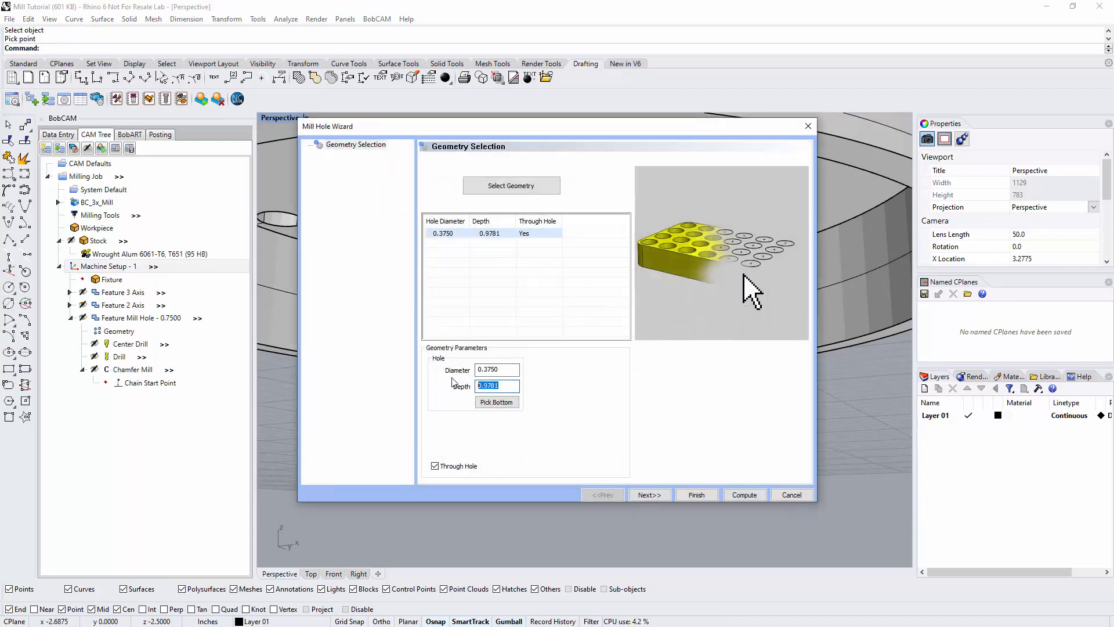
Set the depth of the two flange holes to 1.25 and accept the geometry parameters.
type("1.25")
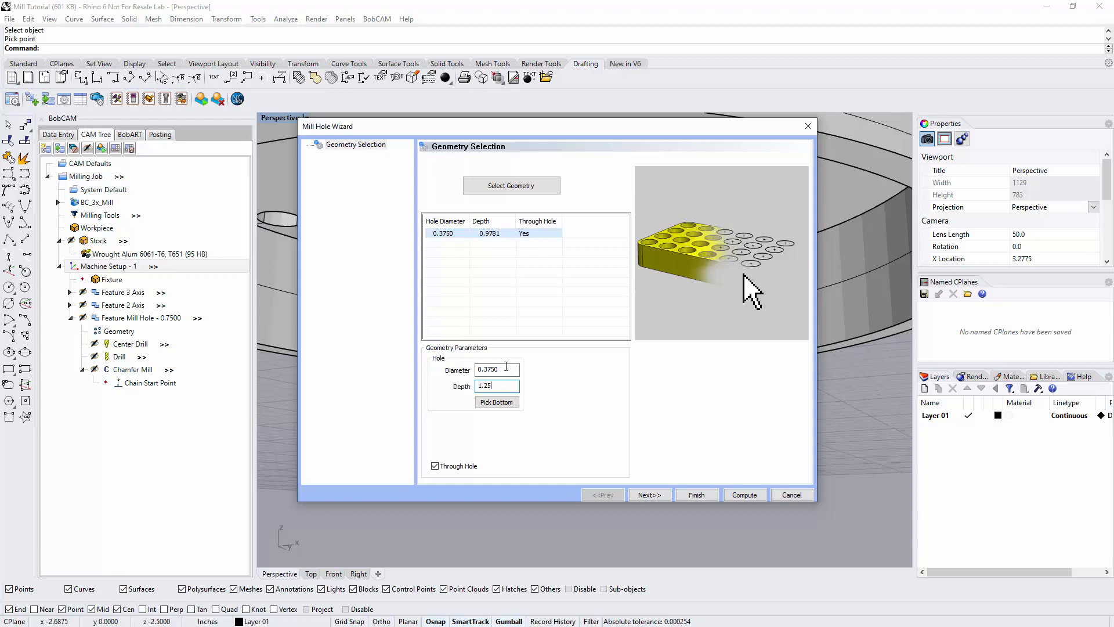
left_click(507, 366)
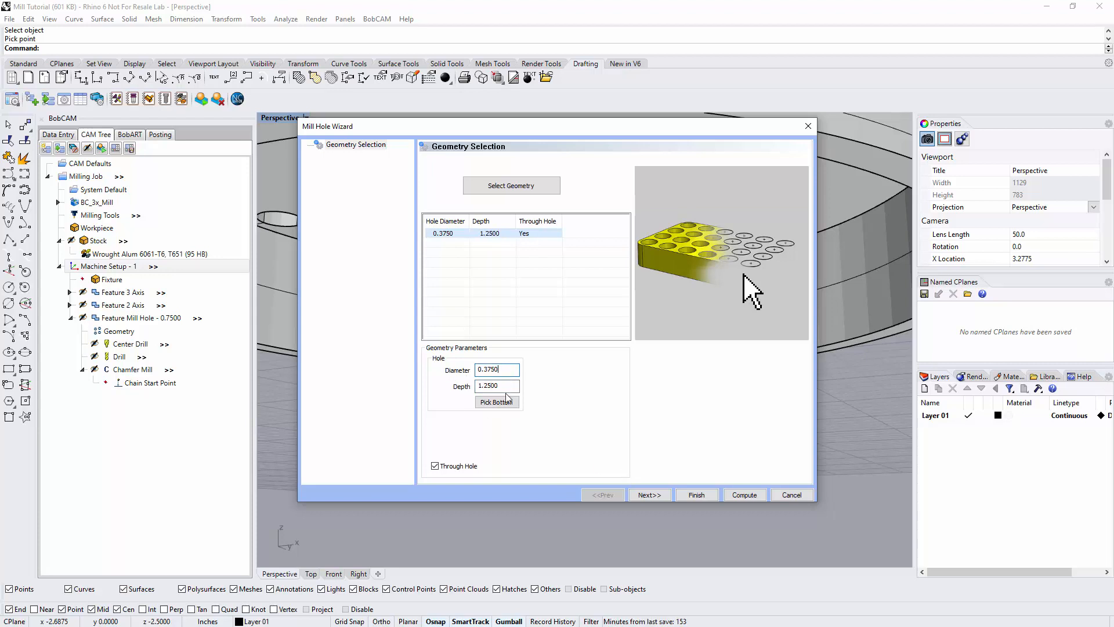
left_click(499, 385)
left_click(649, 495)
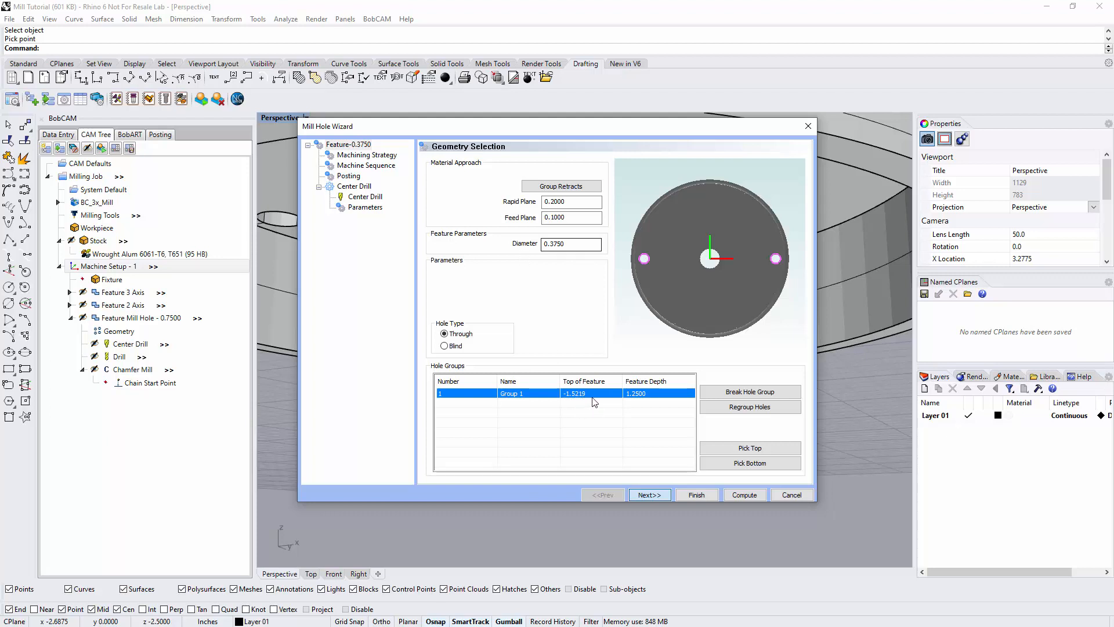
Apply the Hole machining strategy with the Optimized sort order to the flange hole feature.
left_click(647, 496)
left_click(476, 193)
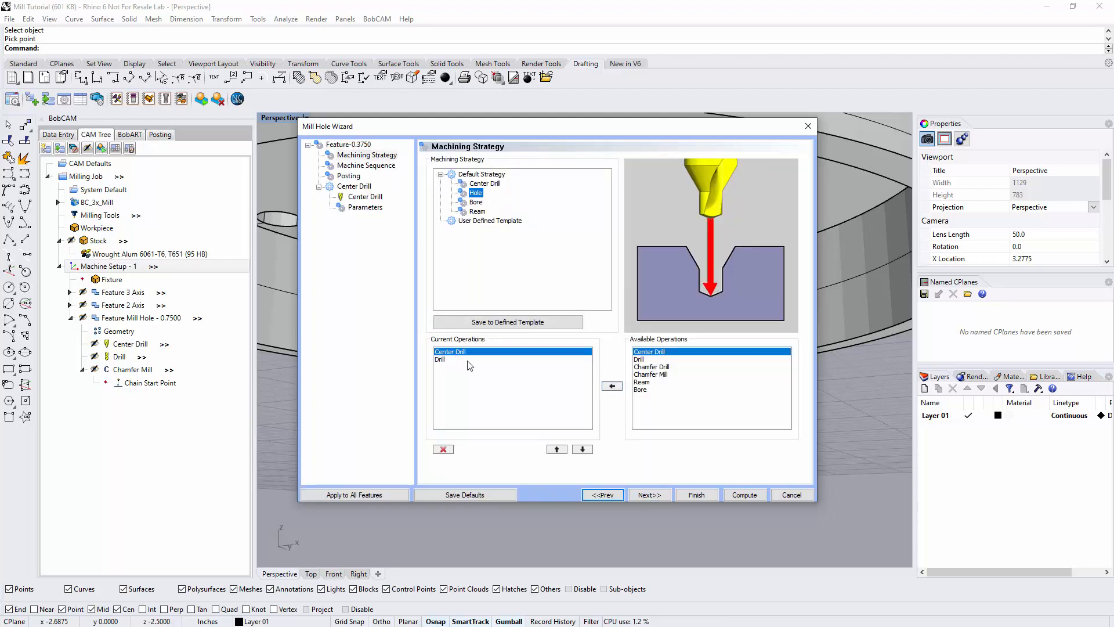
left_click(649, 495)
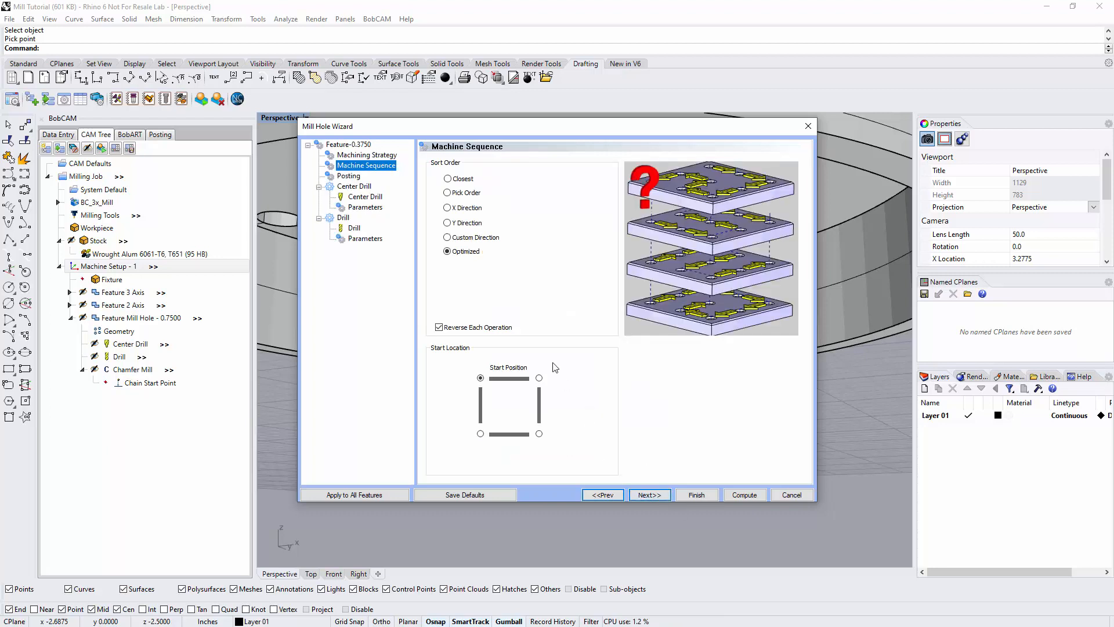
left_click(470, 253)
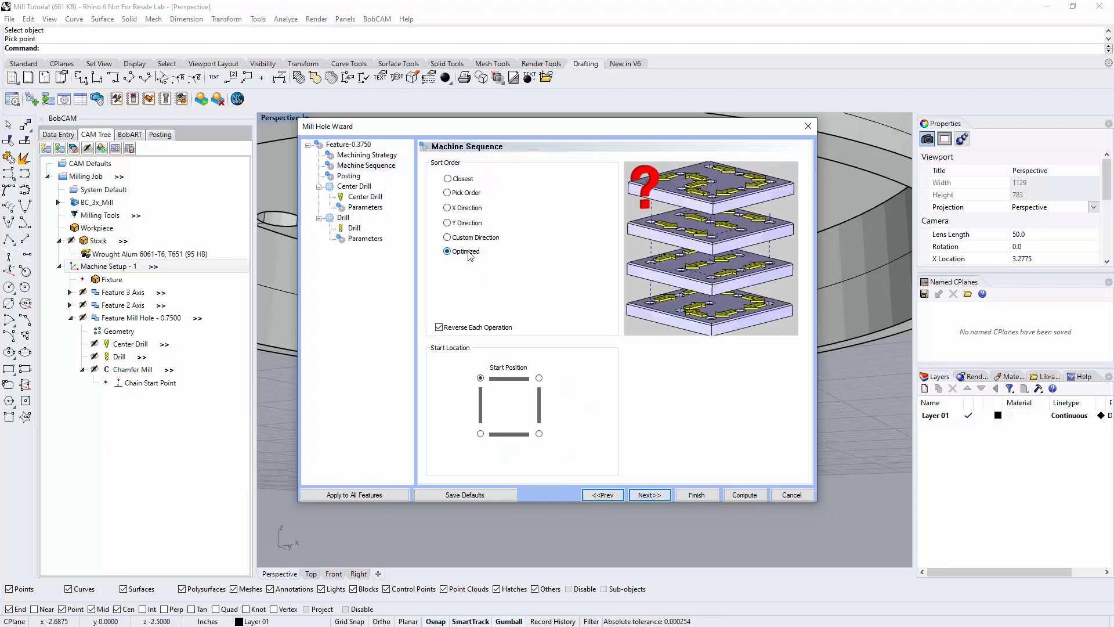
left_click(649, 494)
left_click(649, 494)
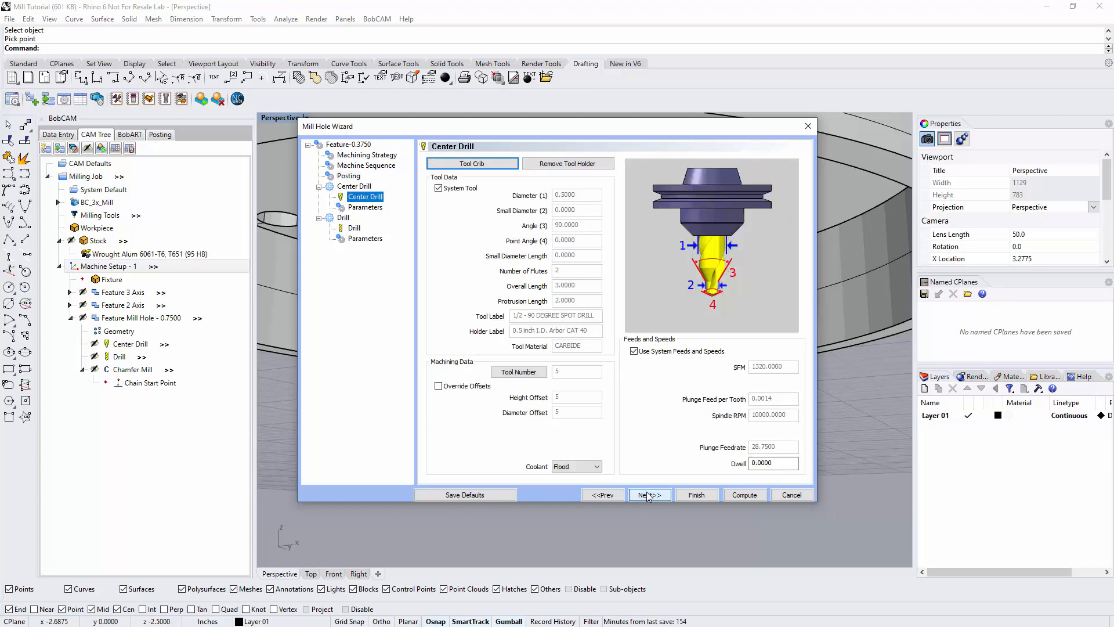
Set the Center Drill operation's center diameter to 0.2 and its cycle type to Peck.
left_click(649, 495)
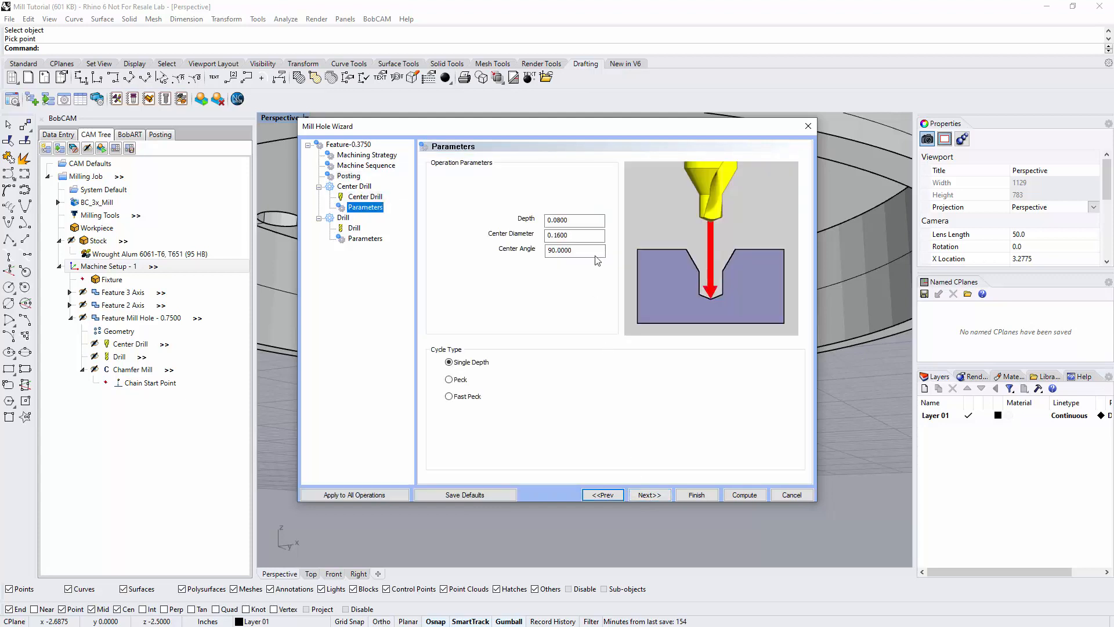
key("Tab")
type(".")
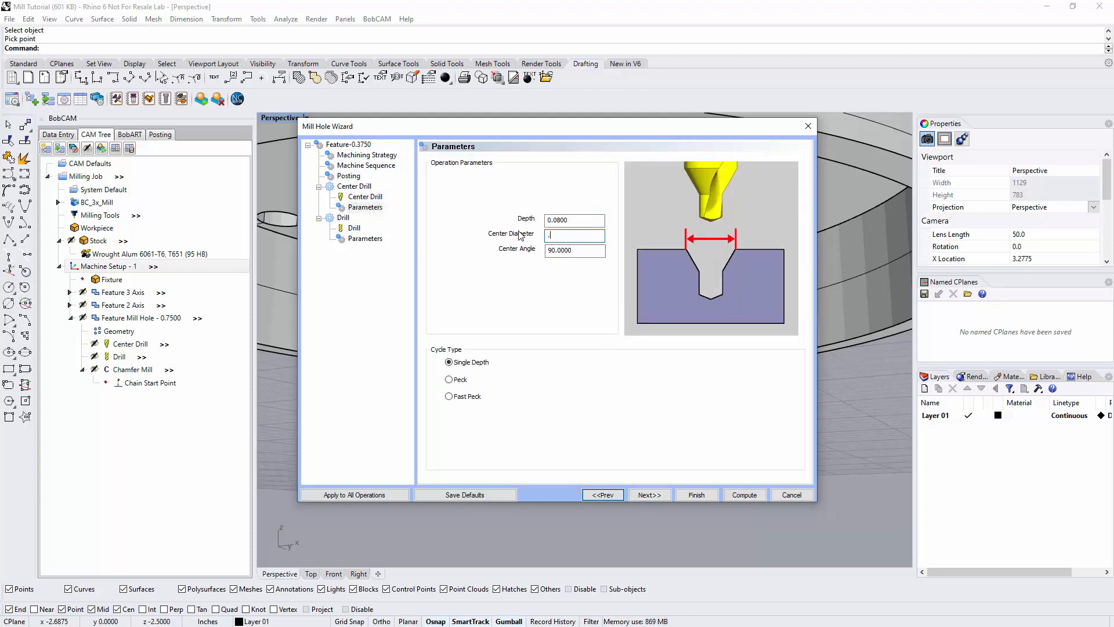
type("2")
key("shift+Tab")
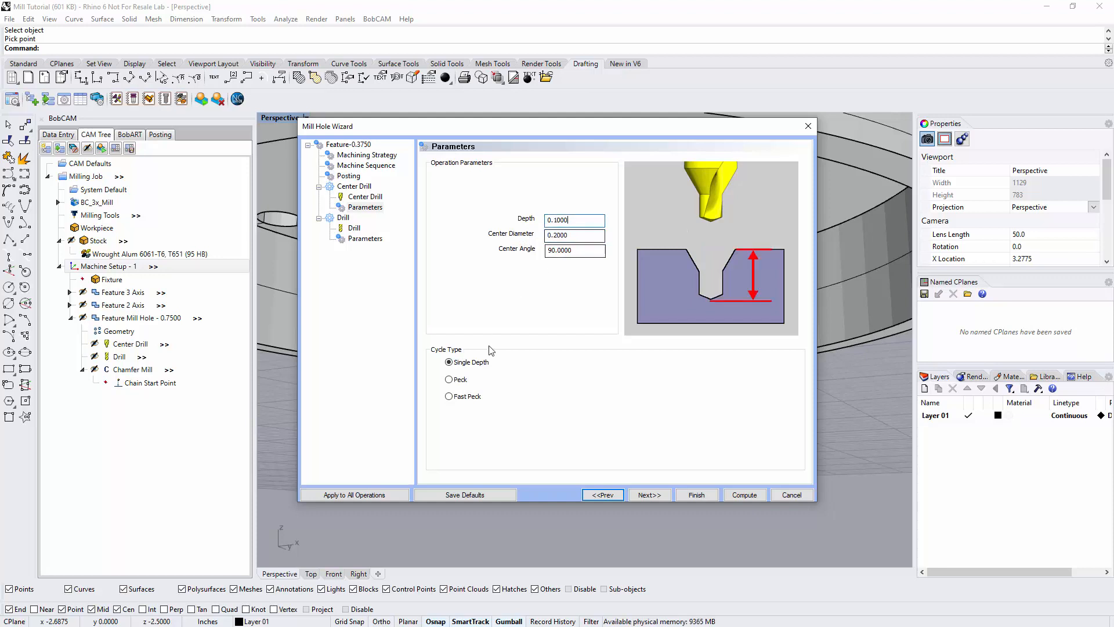
left_click(457, 381)
Set the Drill operation's cycle type to Peck with the system 3/8 drill and compute the flange hole feature.
left_click(661, 496)
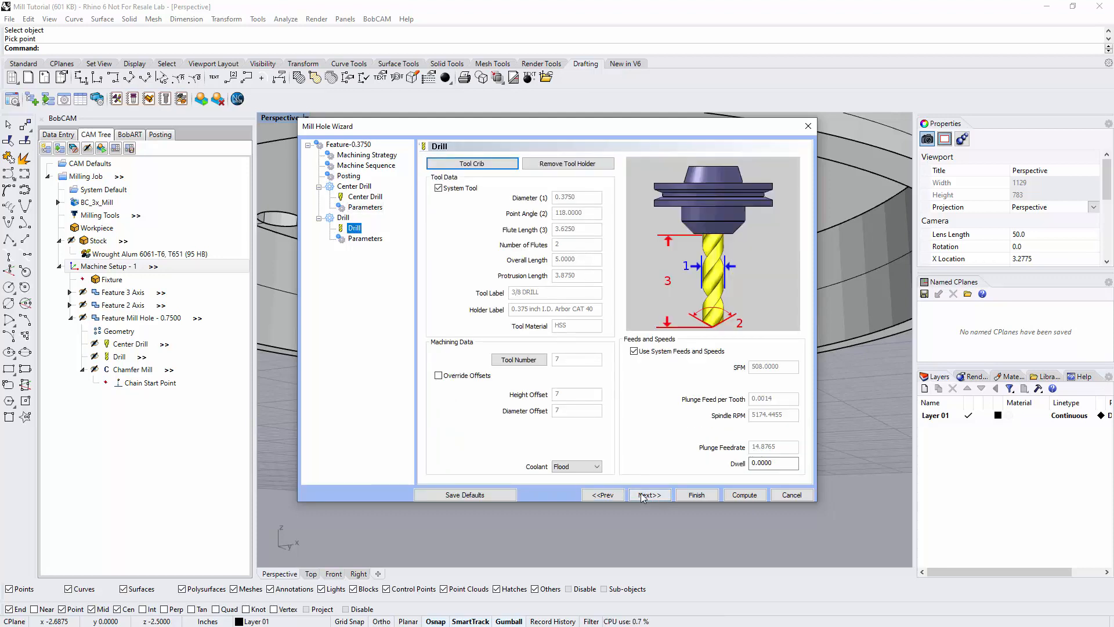
left_click(662, 496)
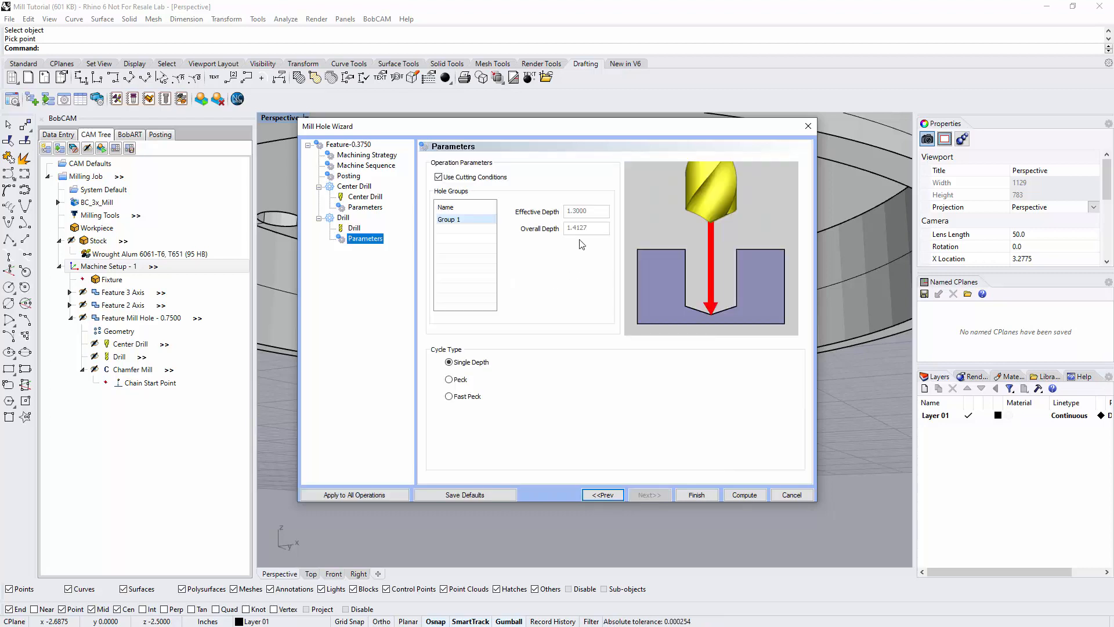
left_click(460, 378)
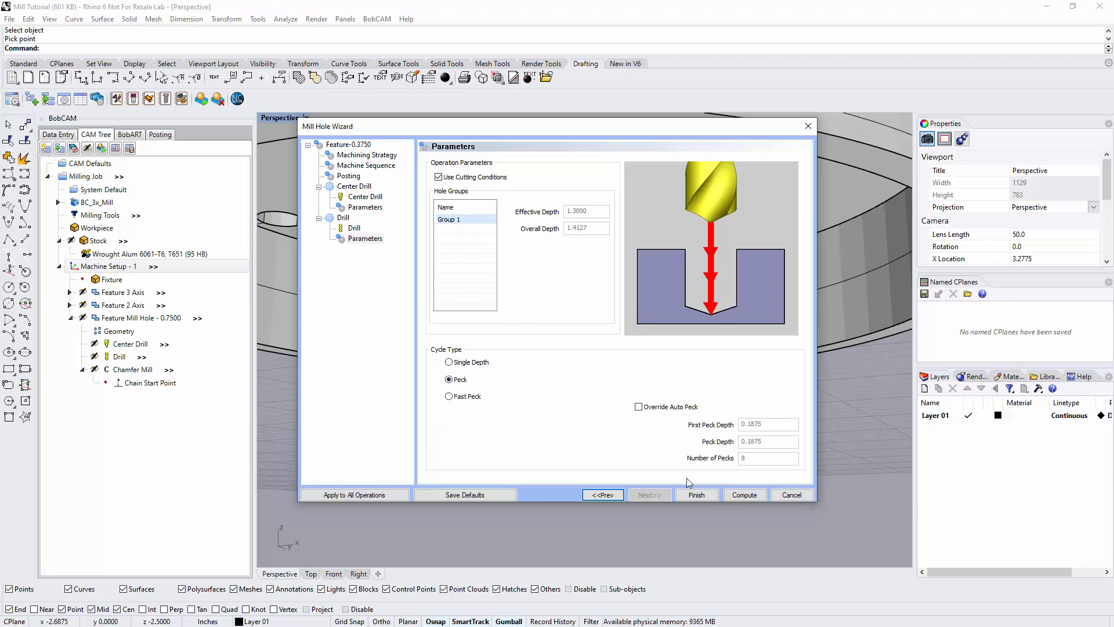
left_click(745, 494)
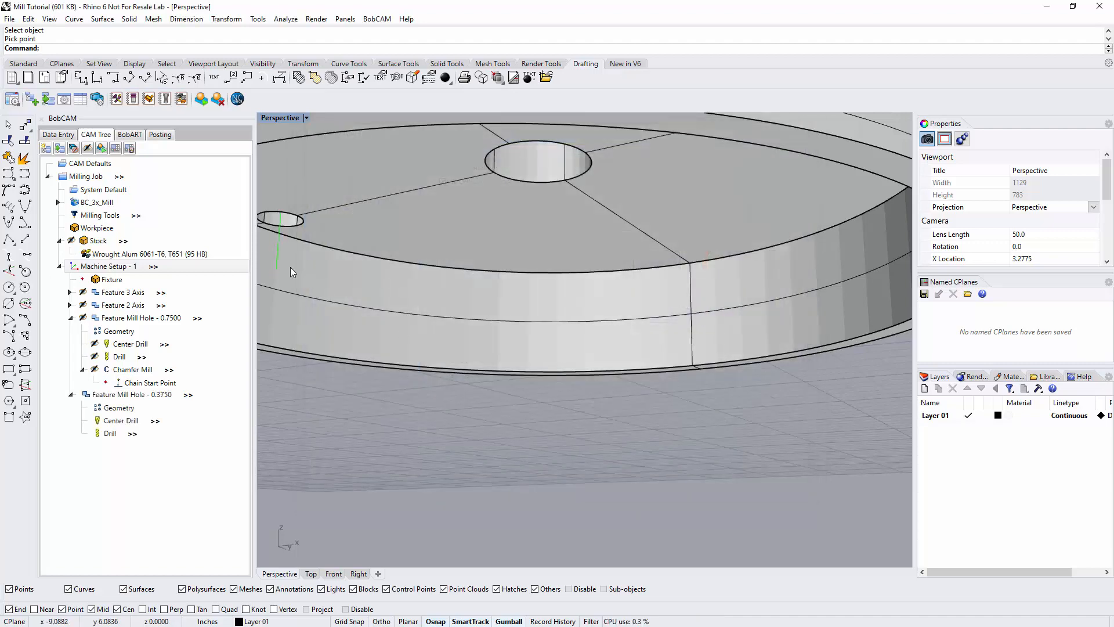
Edit Feature Mill Hole - 0.3750 to set its rapid plane to 1.7 and recompute the toolpath.
scroll(418, 342, "up", 5)
scroll(417, 338, "down", 5)
right_click_drag(419, 337, 473, 326)
scroll(448, 345, "up", 4)
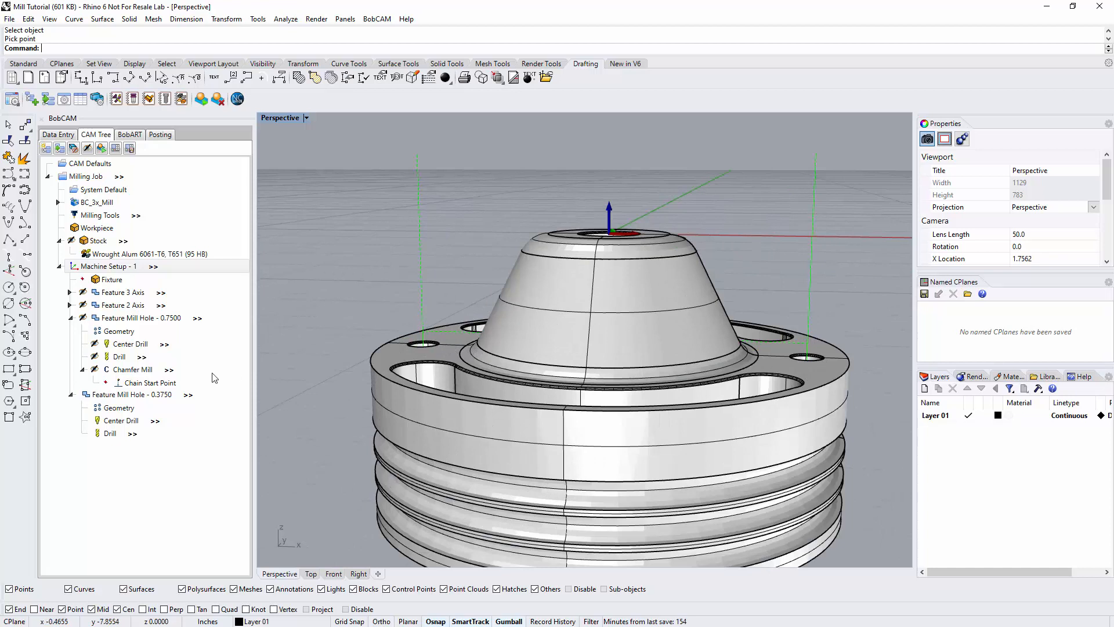
right_click(140, 399)
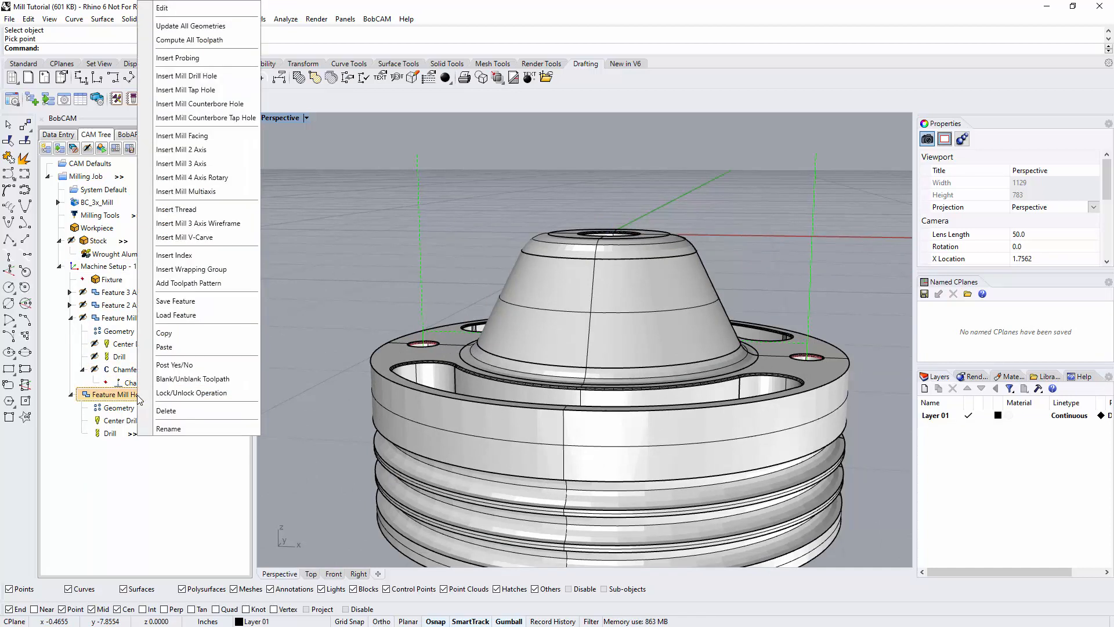
left_click(183, 16)
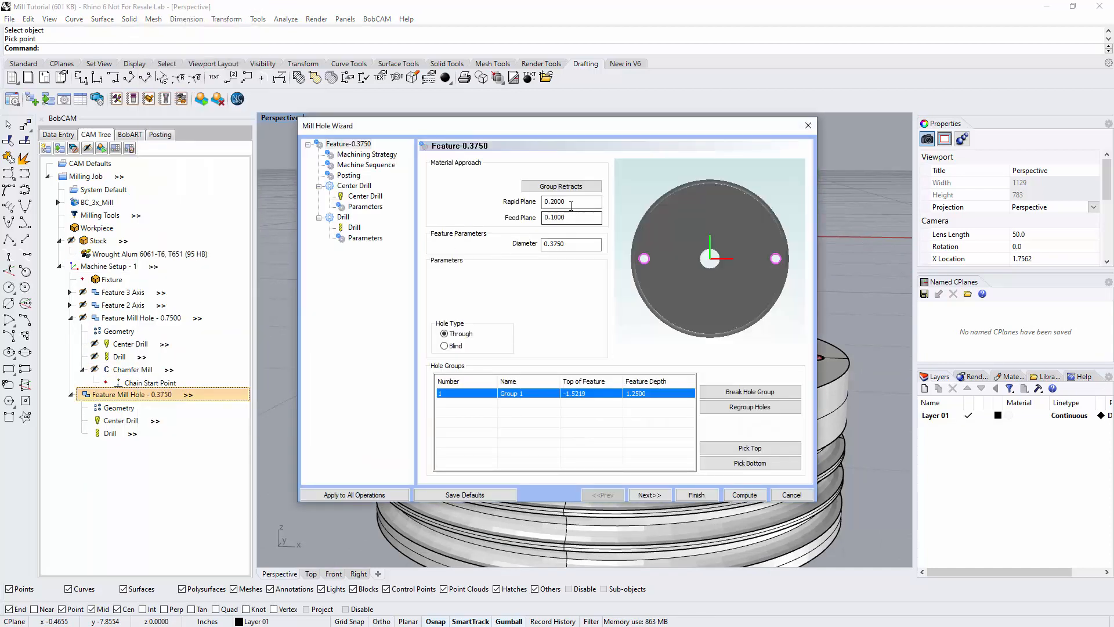
left_click_drag(570, 204, 520, 203)
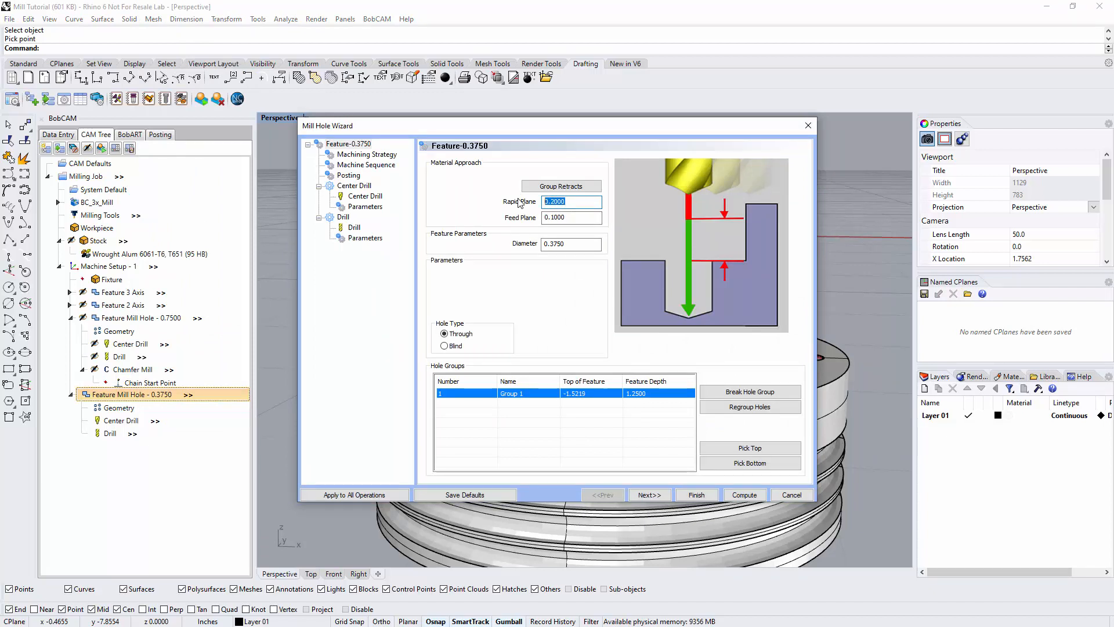
type("1.7")
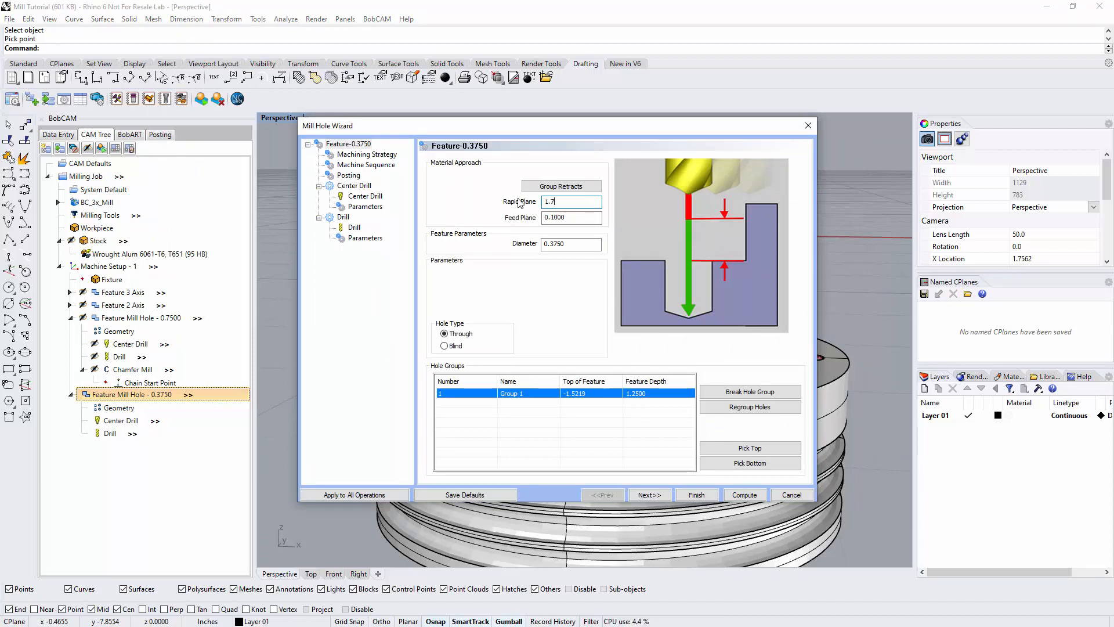
left_click(732, 494)
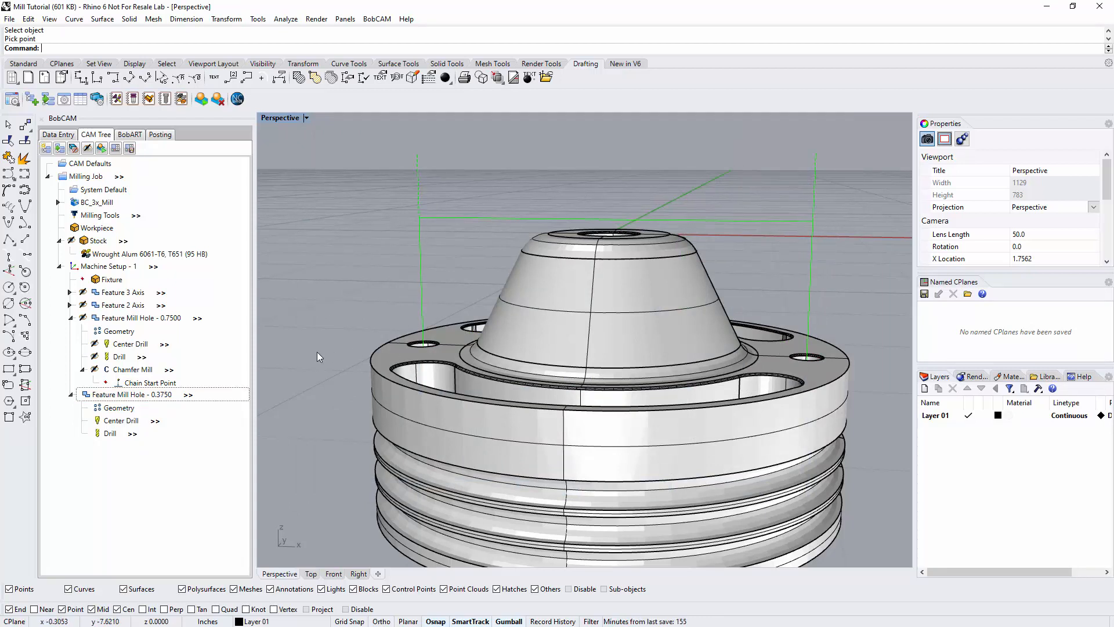
Copy the Chamfer Mill operation from Feature Mill Hole - 0.7500 and paste it into Feature Mill Hole - 0.3750.
right_click(130, 370)
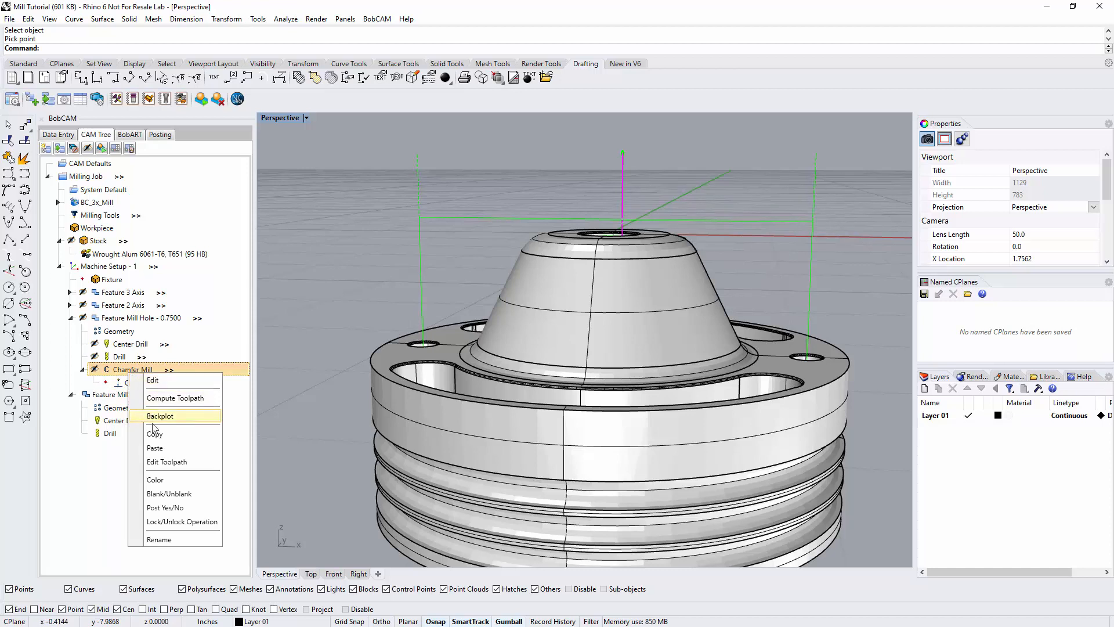
left_click(154, 434)
right_click(116, 394)
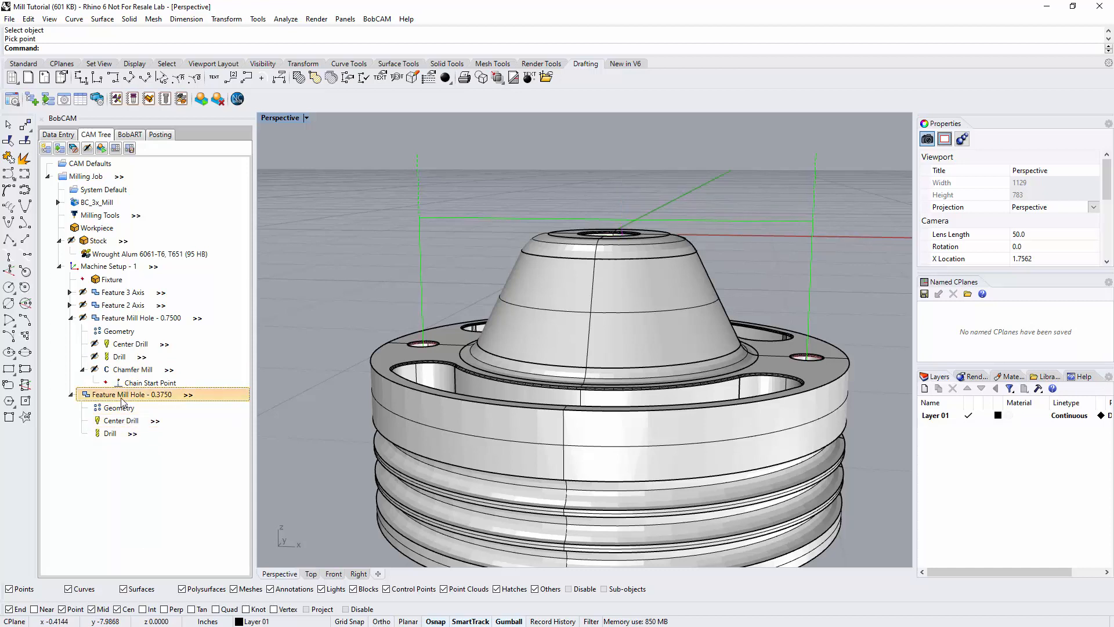
left_click(149, 347)
Compute the toolpath of the Chamfer Mill operation in Feature Mill Hole - 0.3750 and inspect it at both small flange holes.
right_click_drag(544, 378, 532, 389)
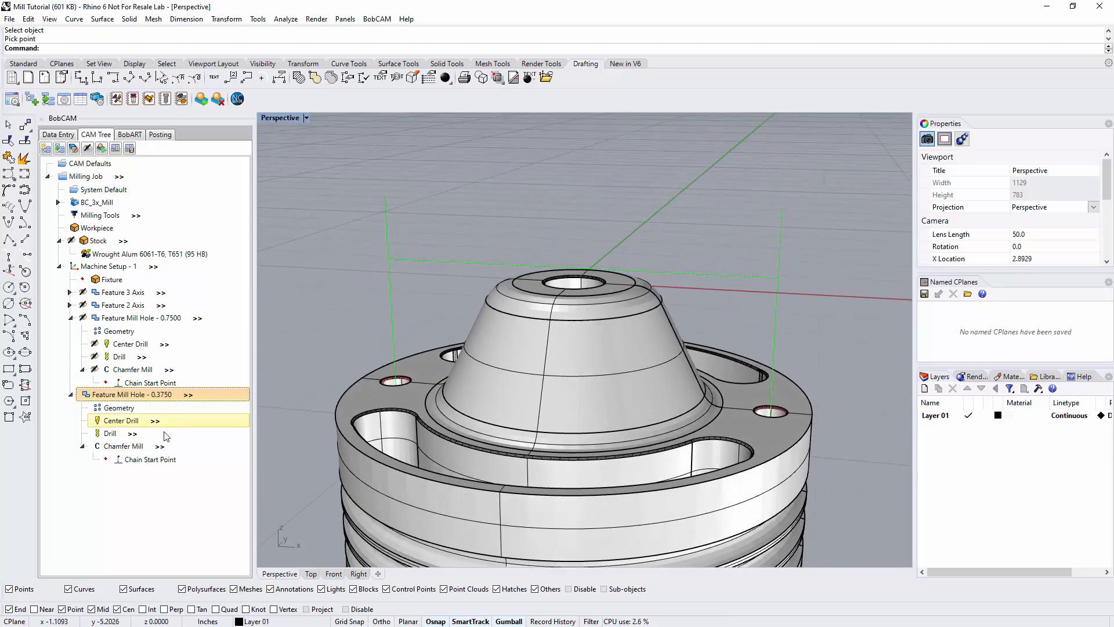
right_click(139, 449)
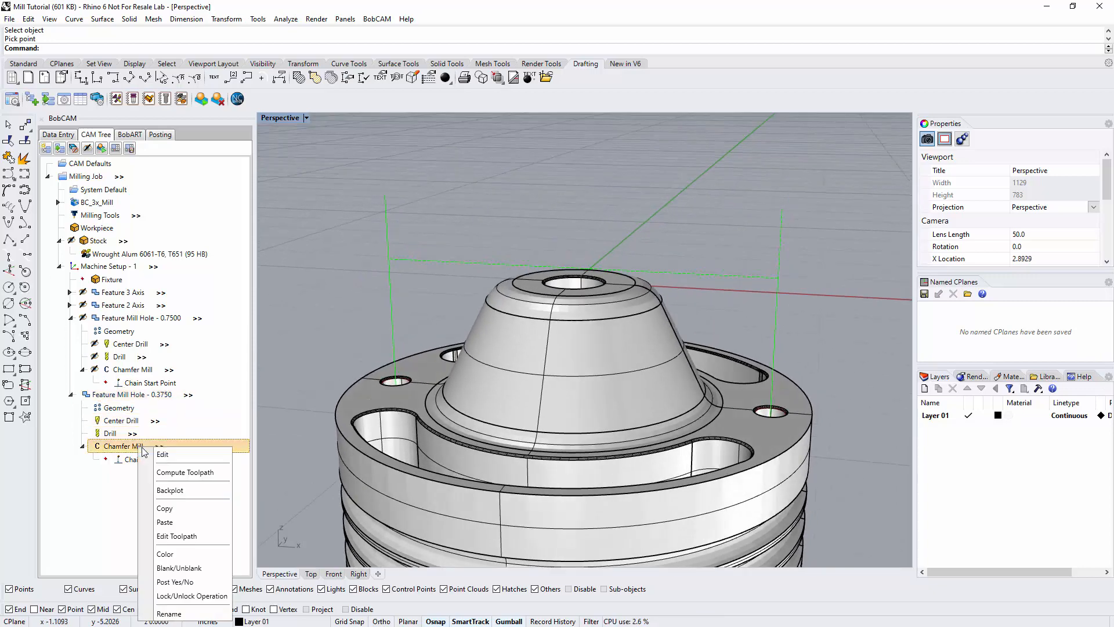
left_click(174, 472)
scroll(503, 426, "down", 5)
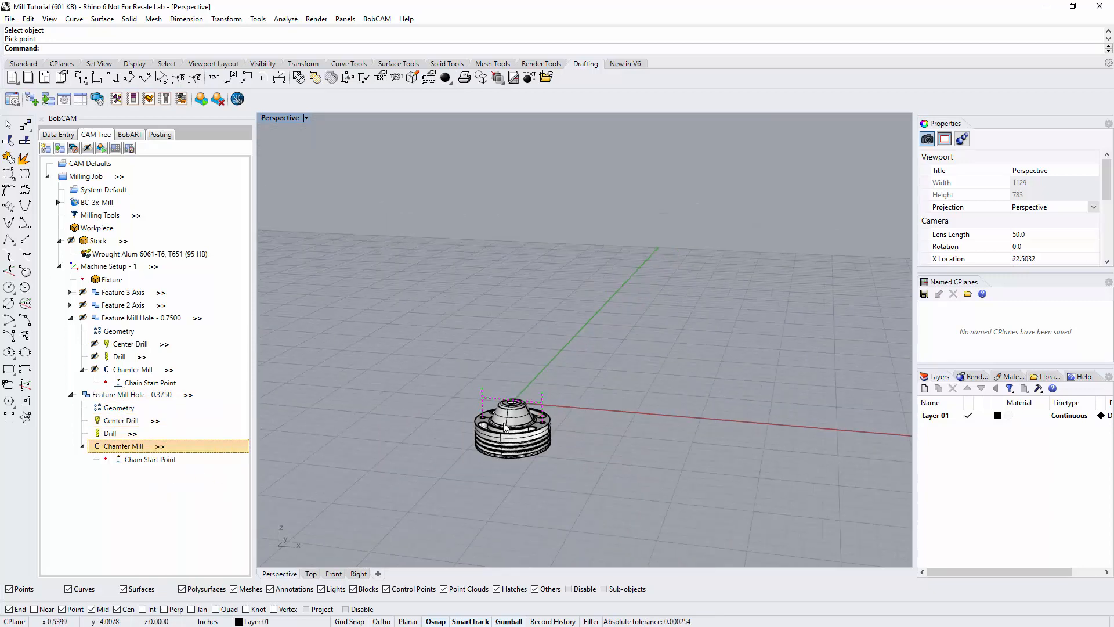
scroll(504, 428, "up", 10)
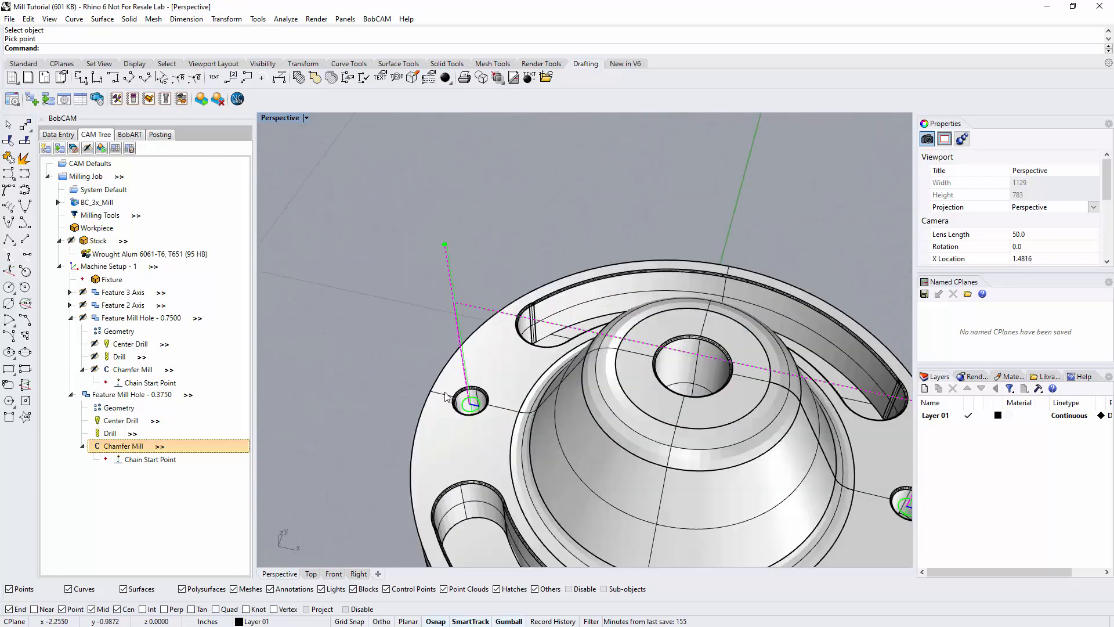
scroll(446, 397, "up", 4)
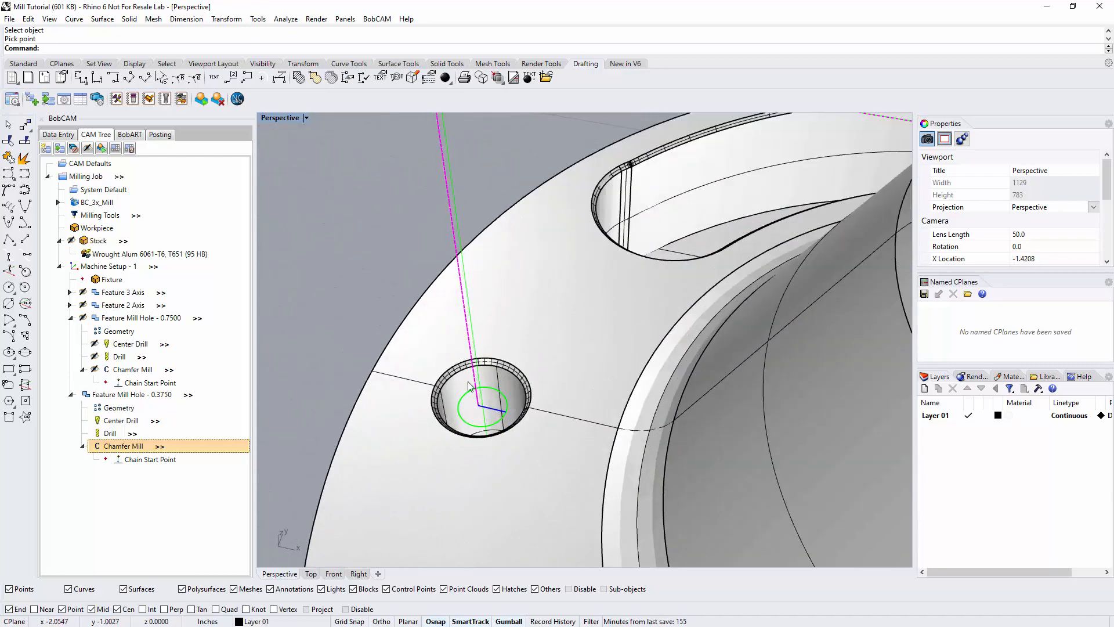
scroll(468, 386, "down", 6)
right_click_drag(529, 498, 533, 474)
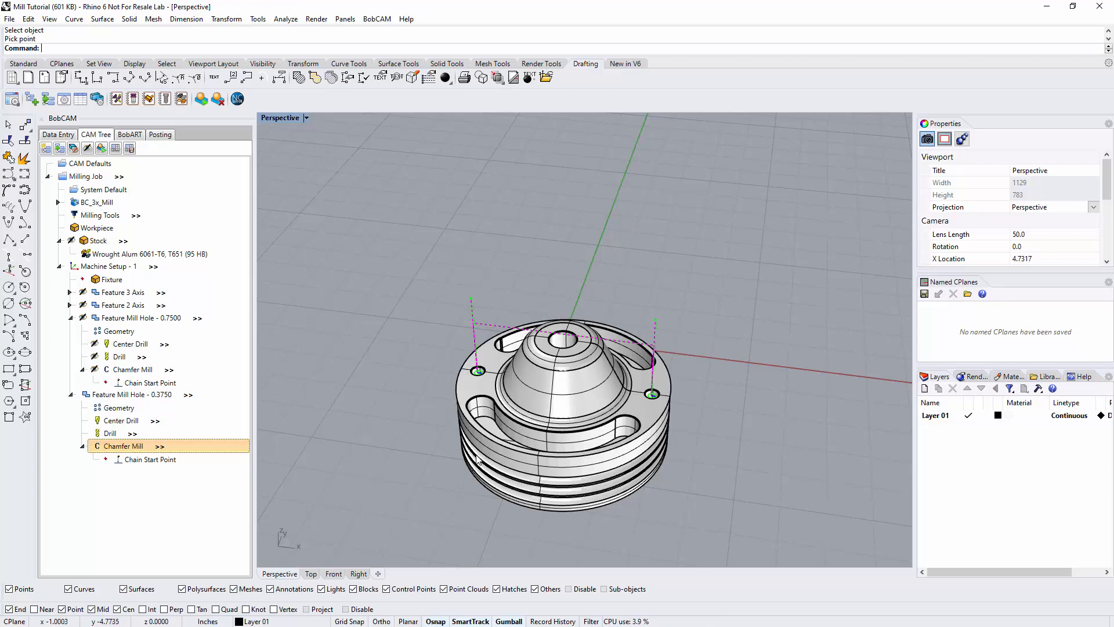
scroll(510, 448, "down", 2)
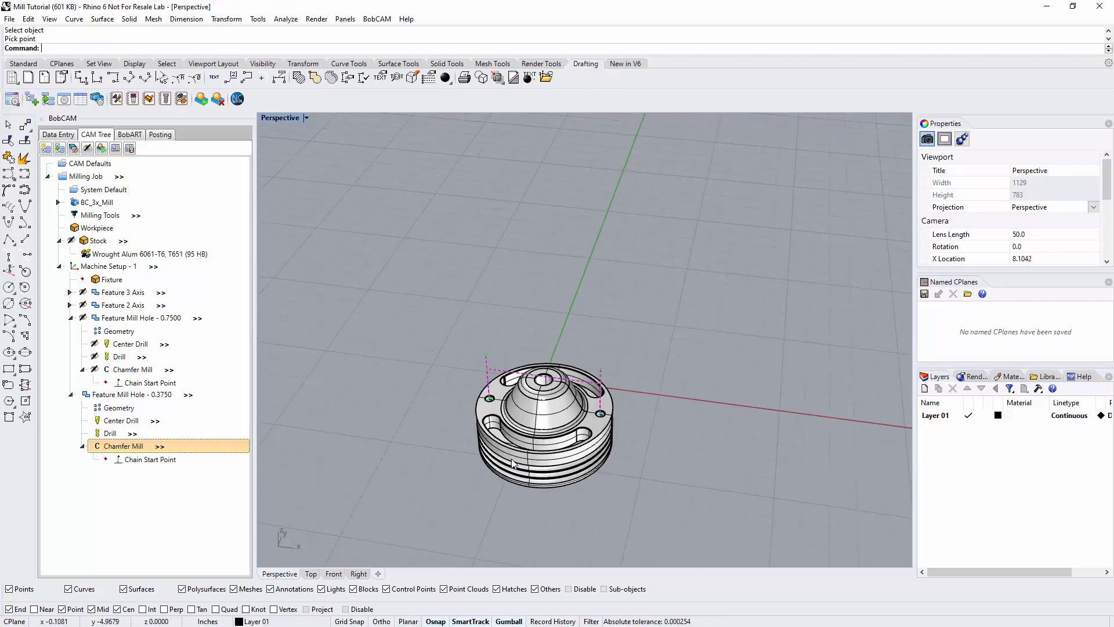
scroll(513, 451, "up", 2)
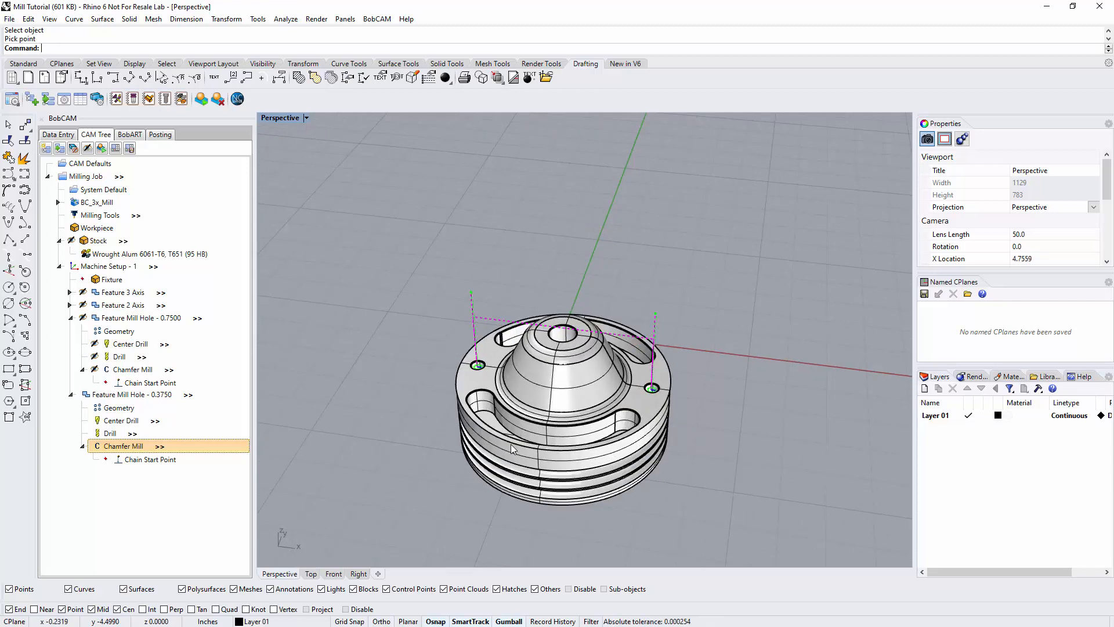